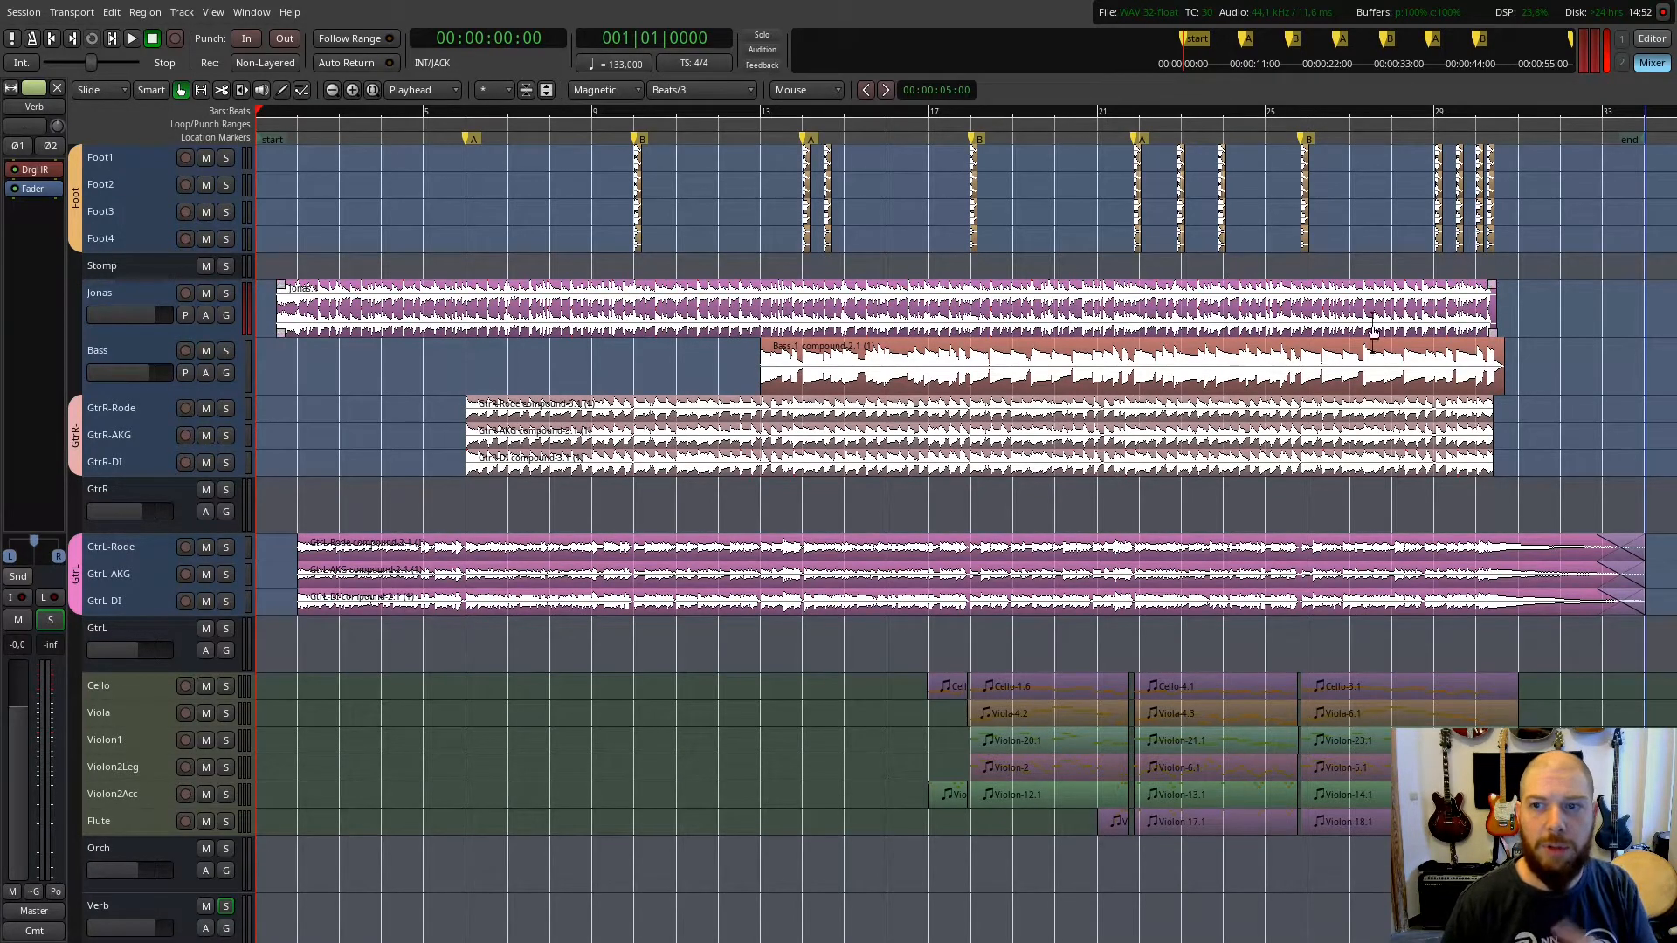
Solo the track directly above Bass and listen to it from the session start past bar 12
left_click(225, 293)
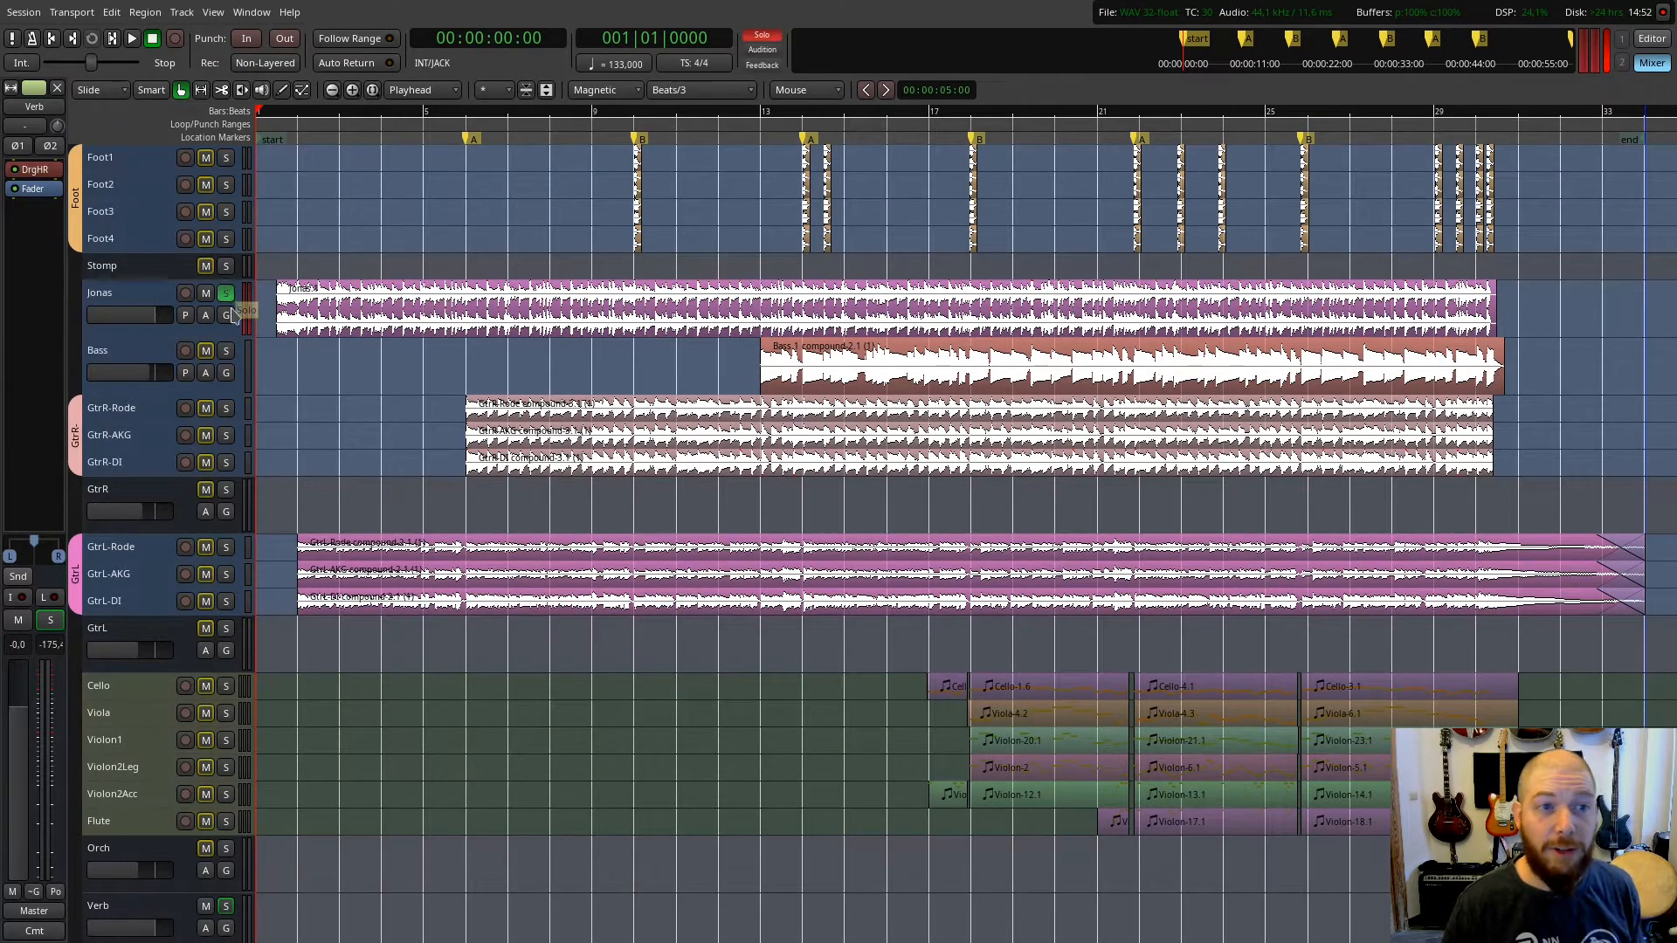
key("space")
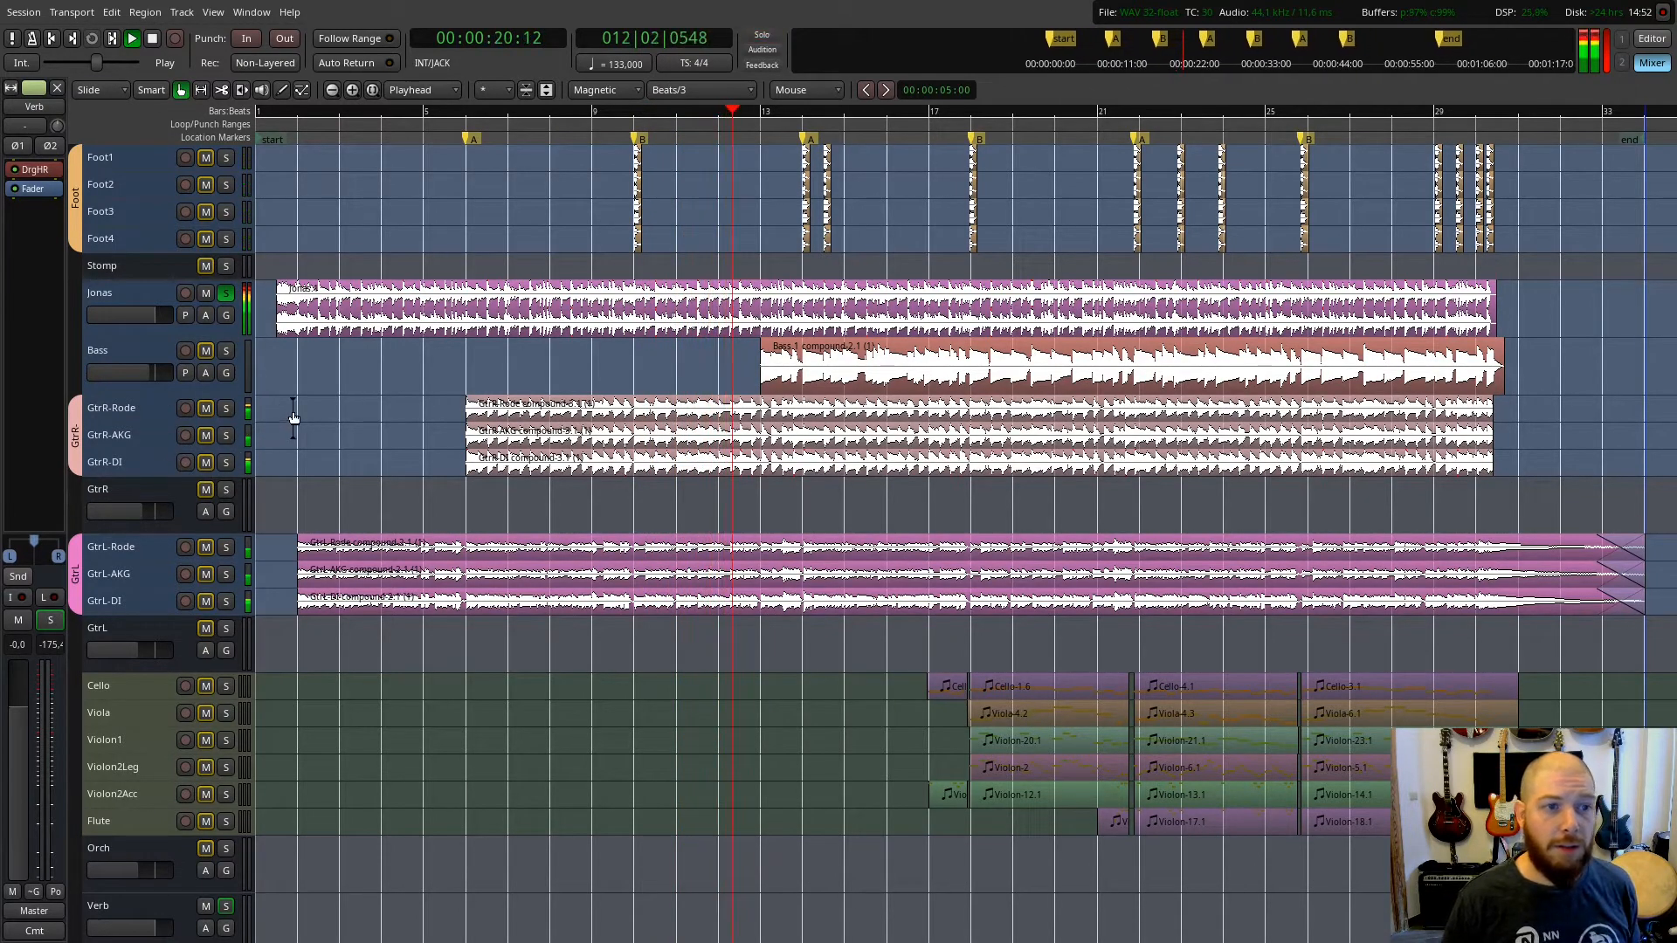
key("space")
Replace the current solo with the GtrL bus and play it from just before bar 2 to the first A marker
left_click(285, 126)
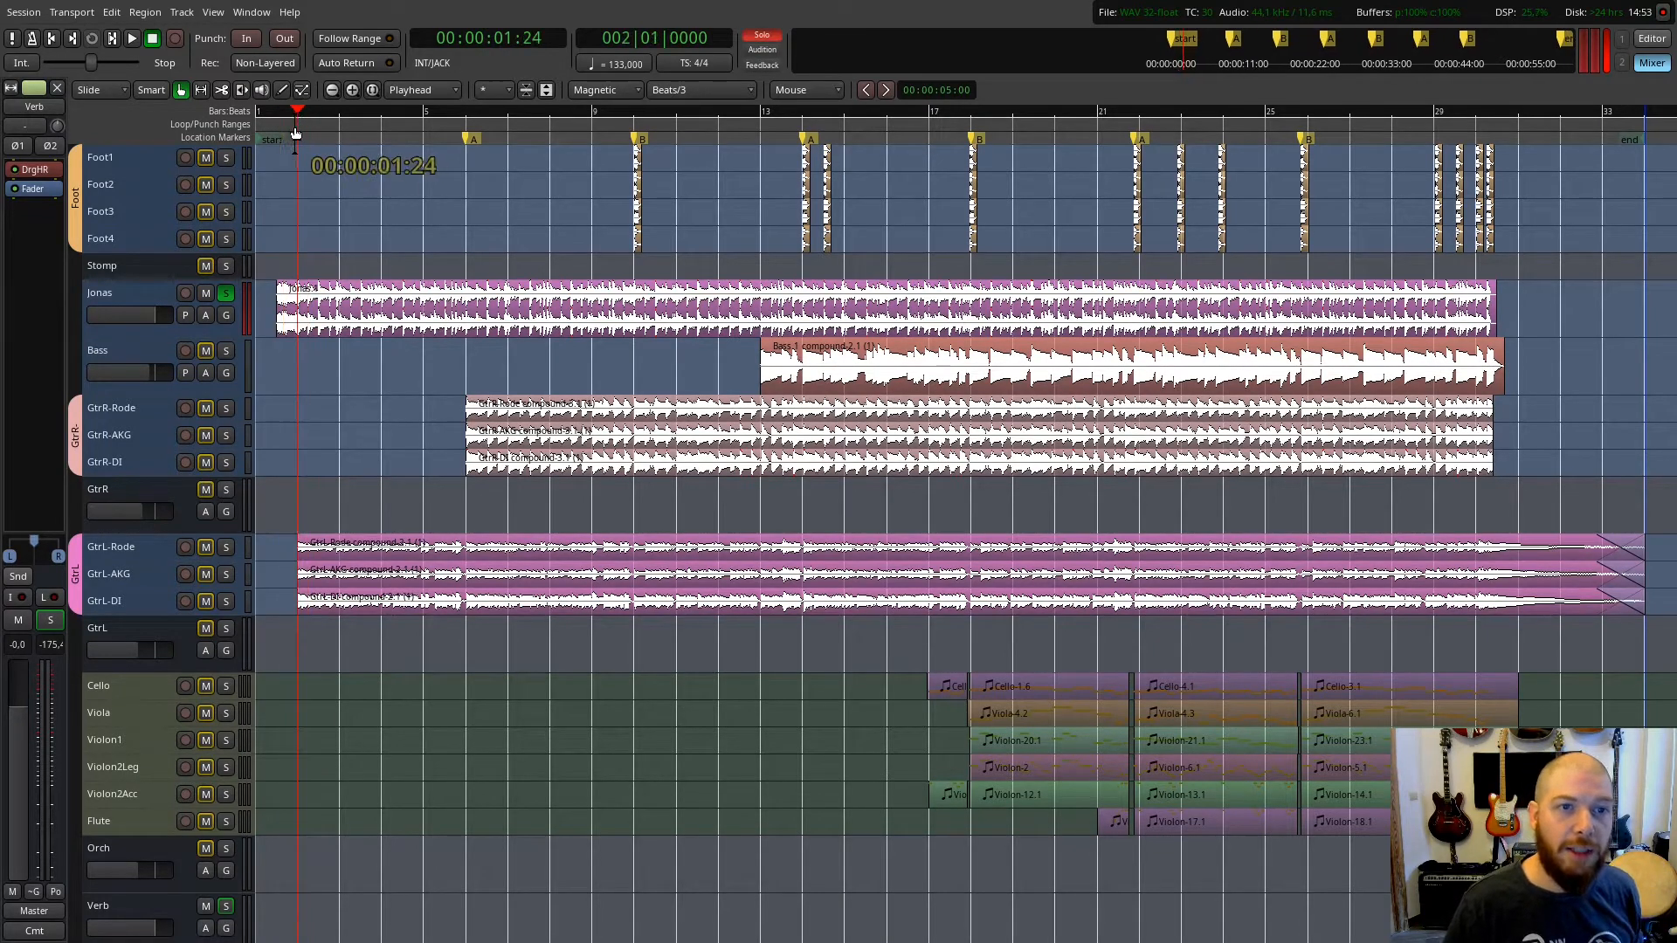
left_click(226, 299)
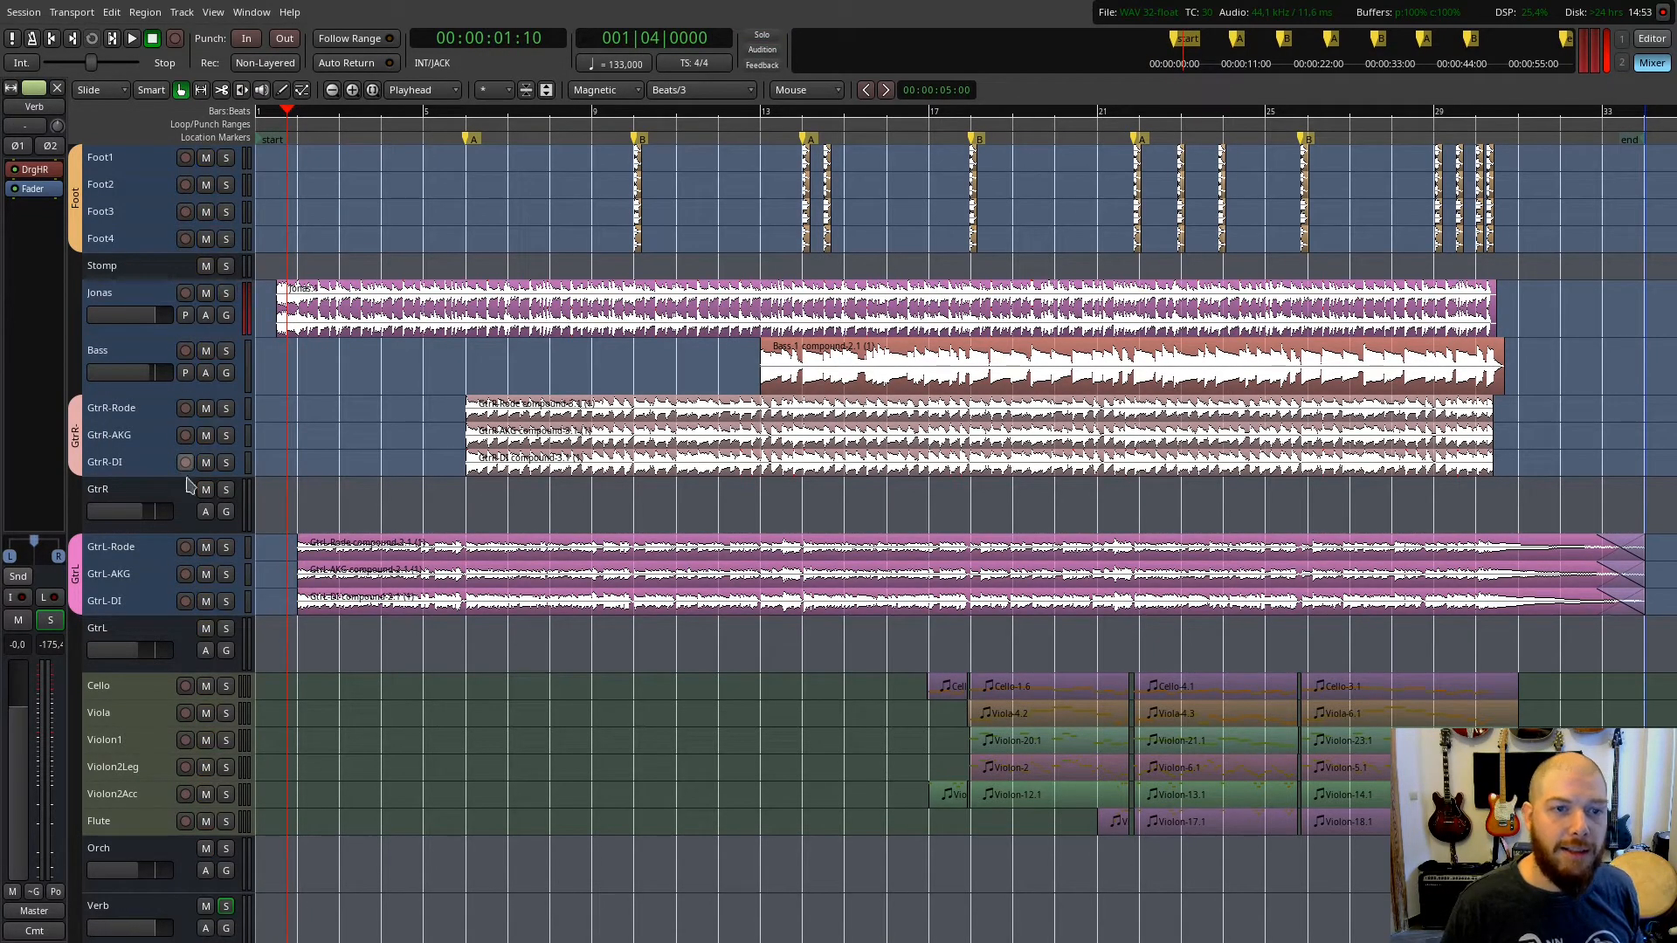
left_click(227, 629)
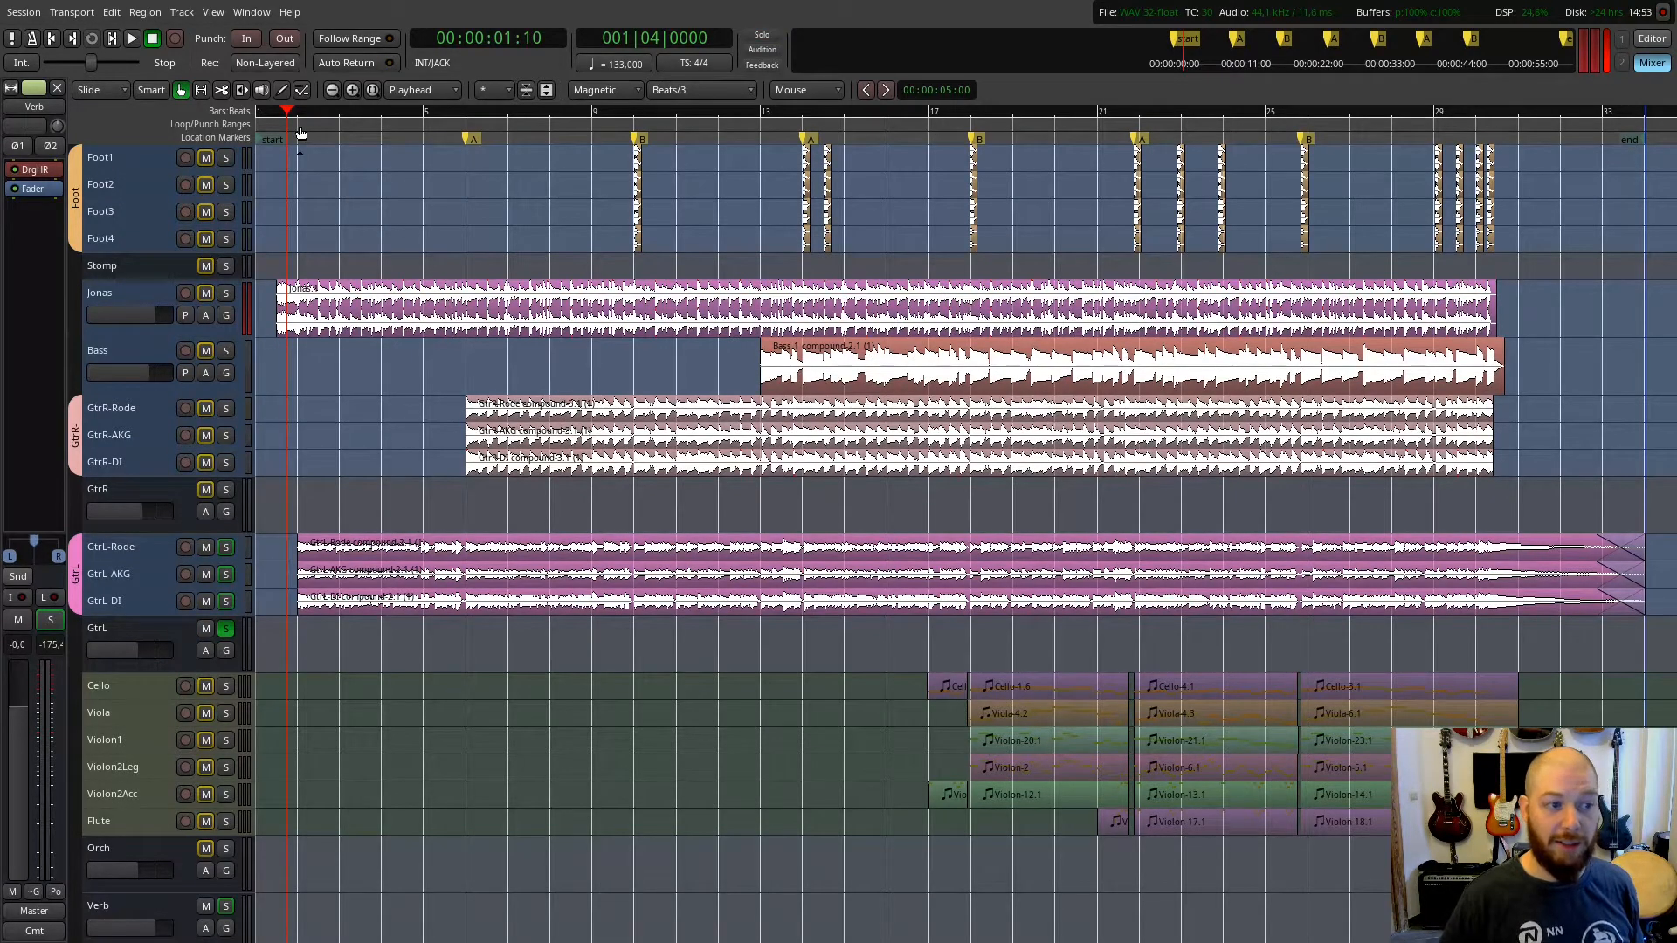
key("space")
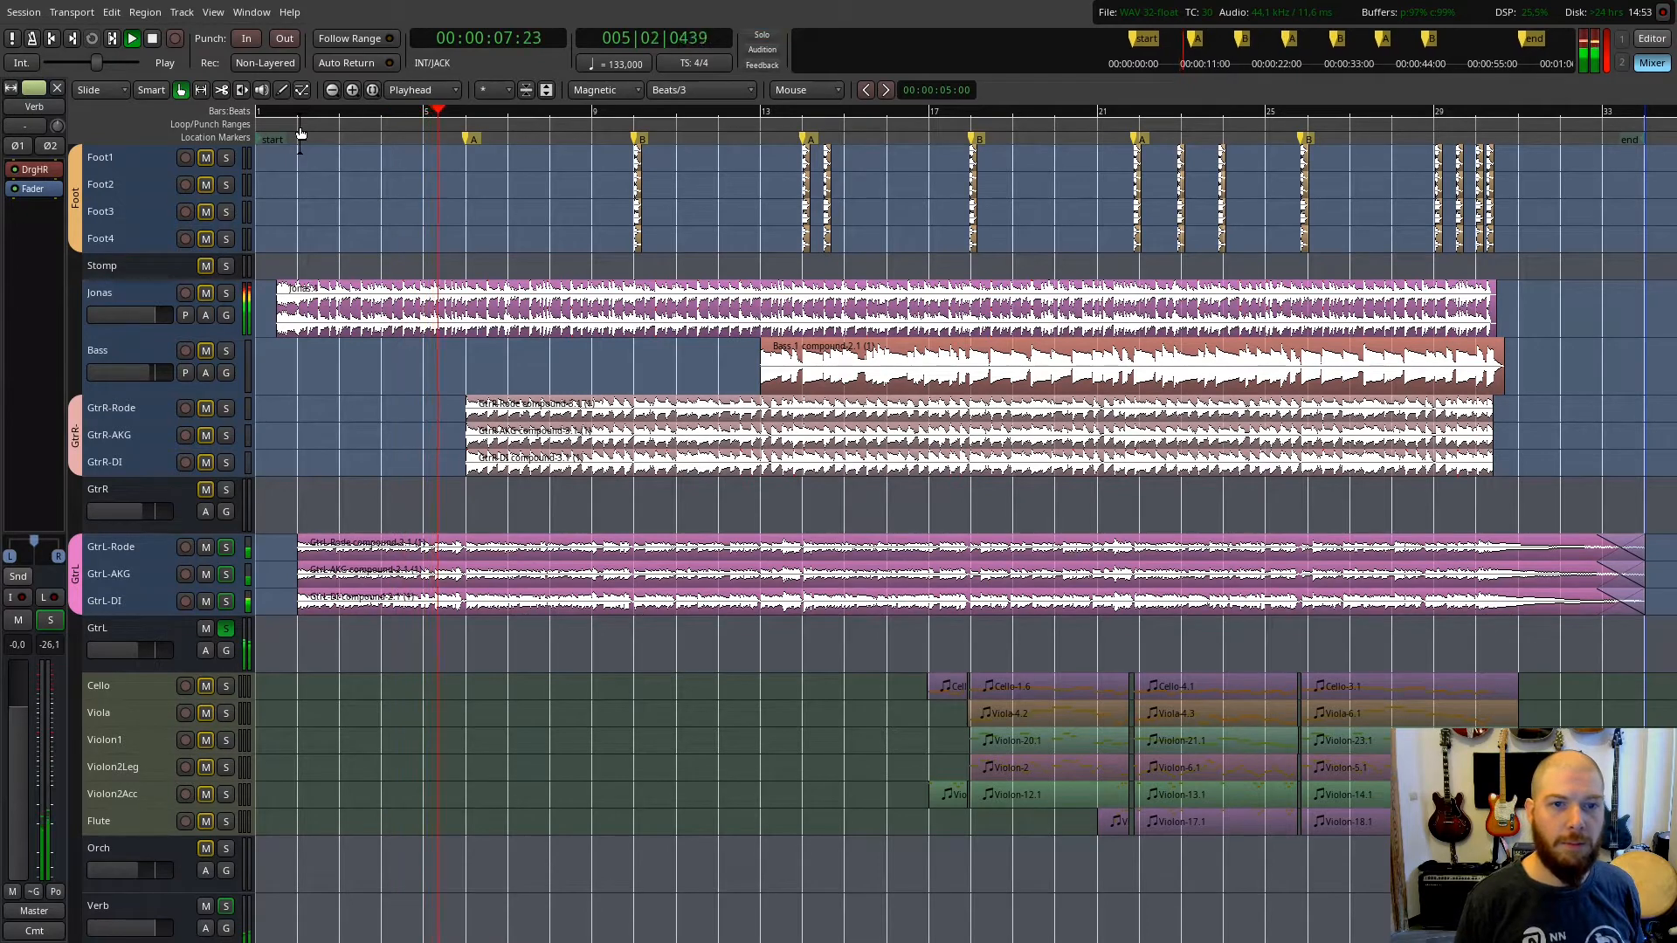
key("space")
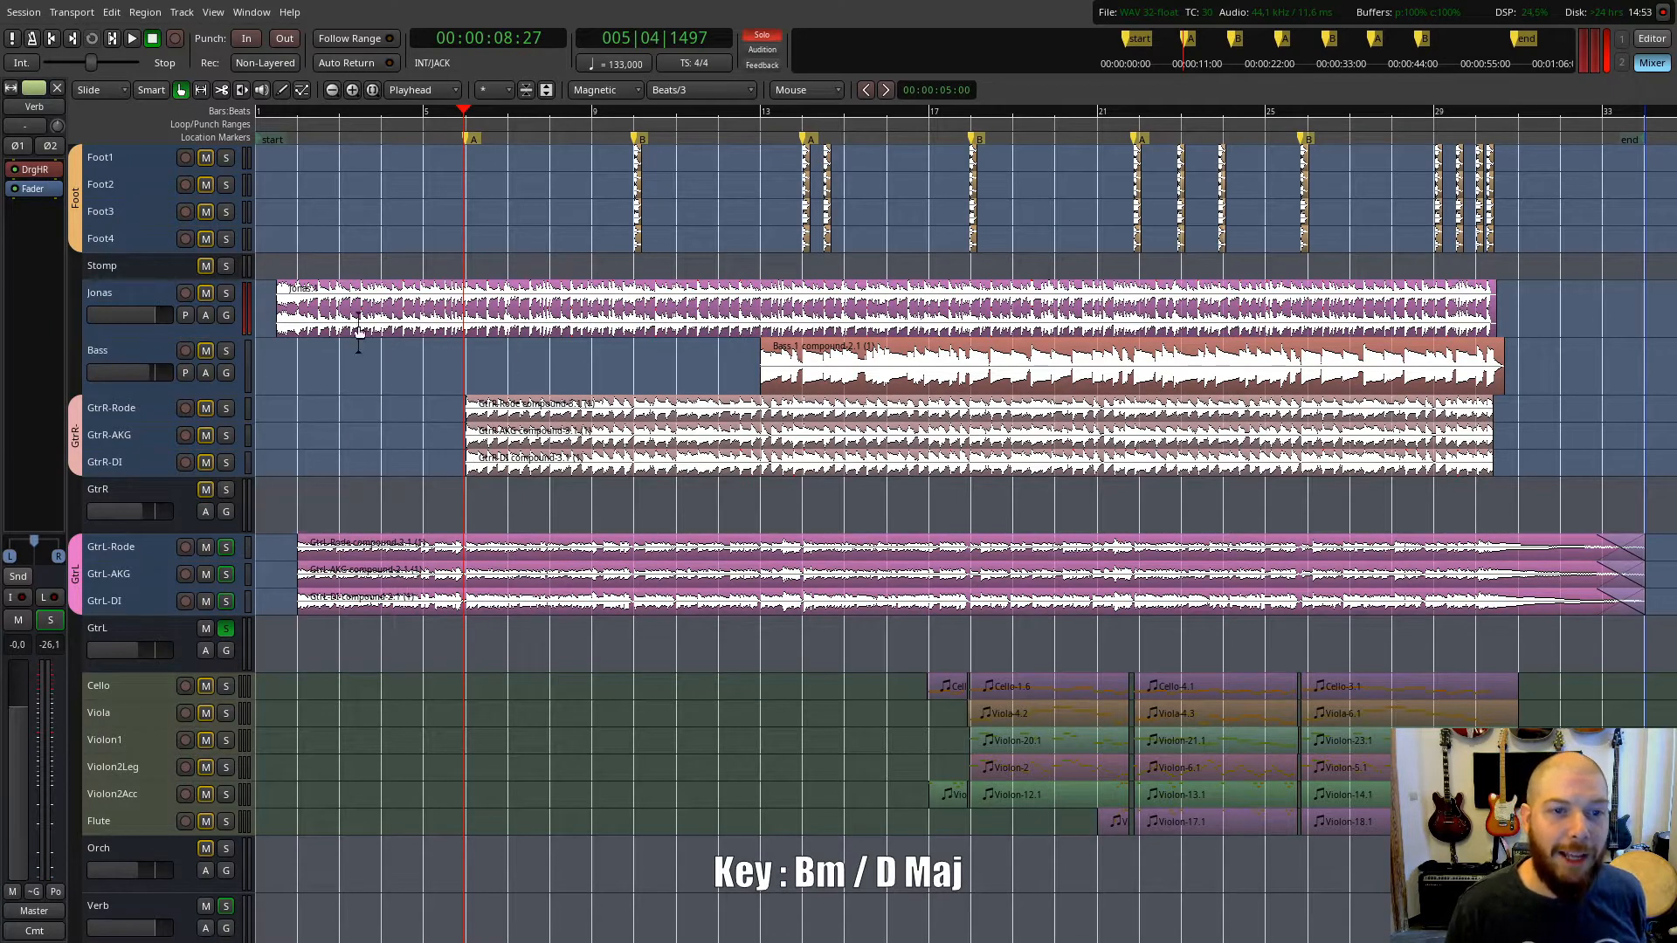
Replay the soloed GtrL intro from just before bar 2, with the timeline zoomed in, up to the first A marker
left_click(295, 127)
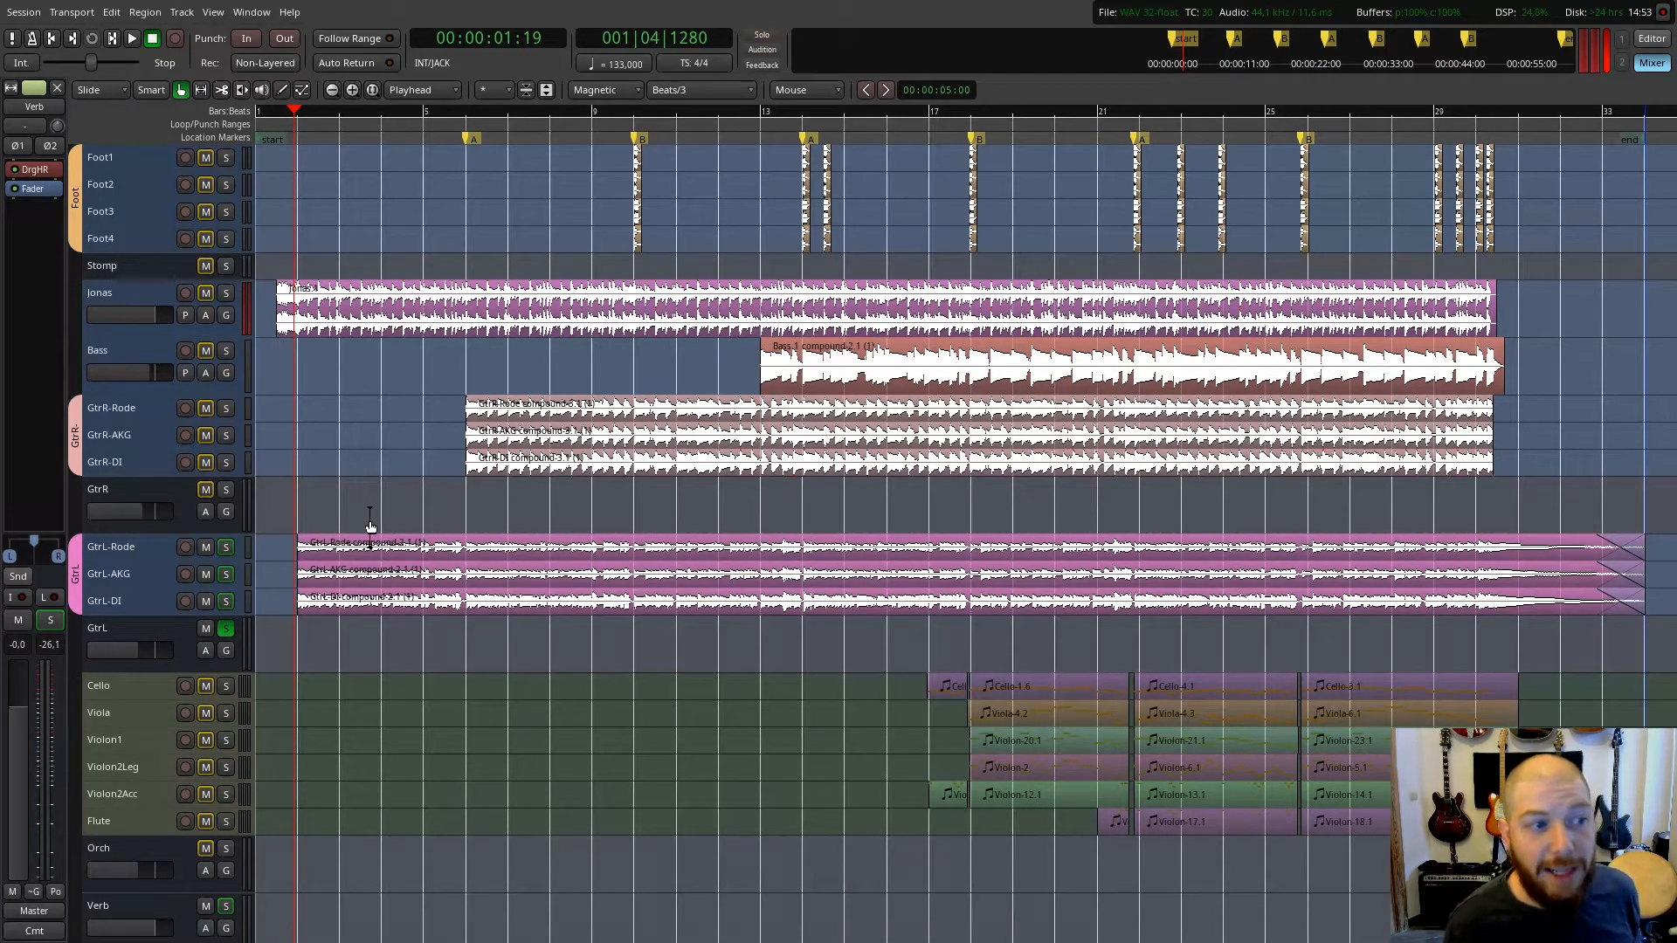
key("=")
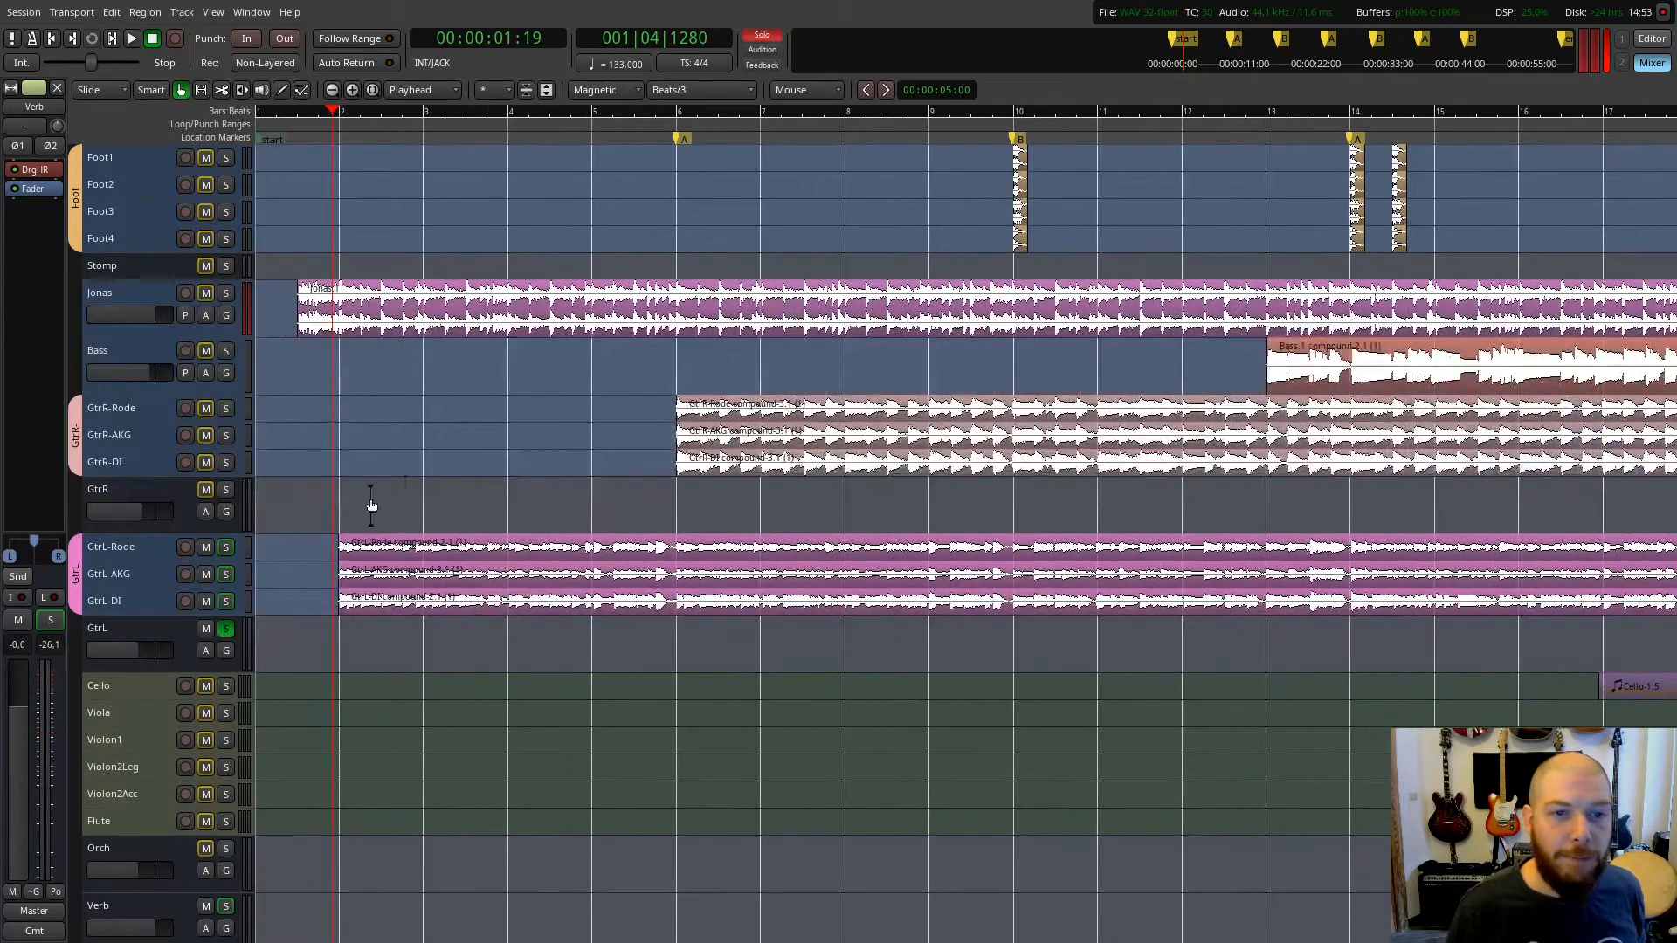
key("=")
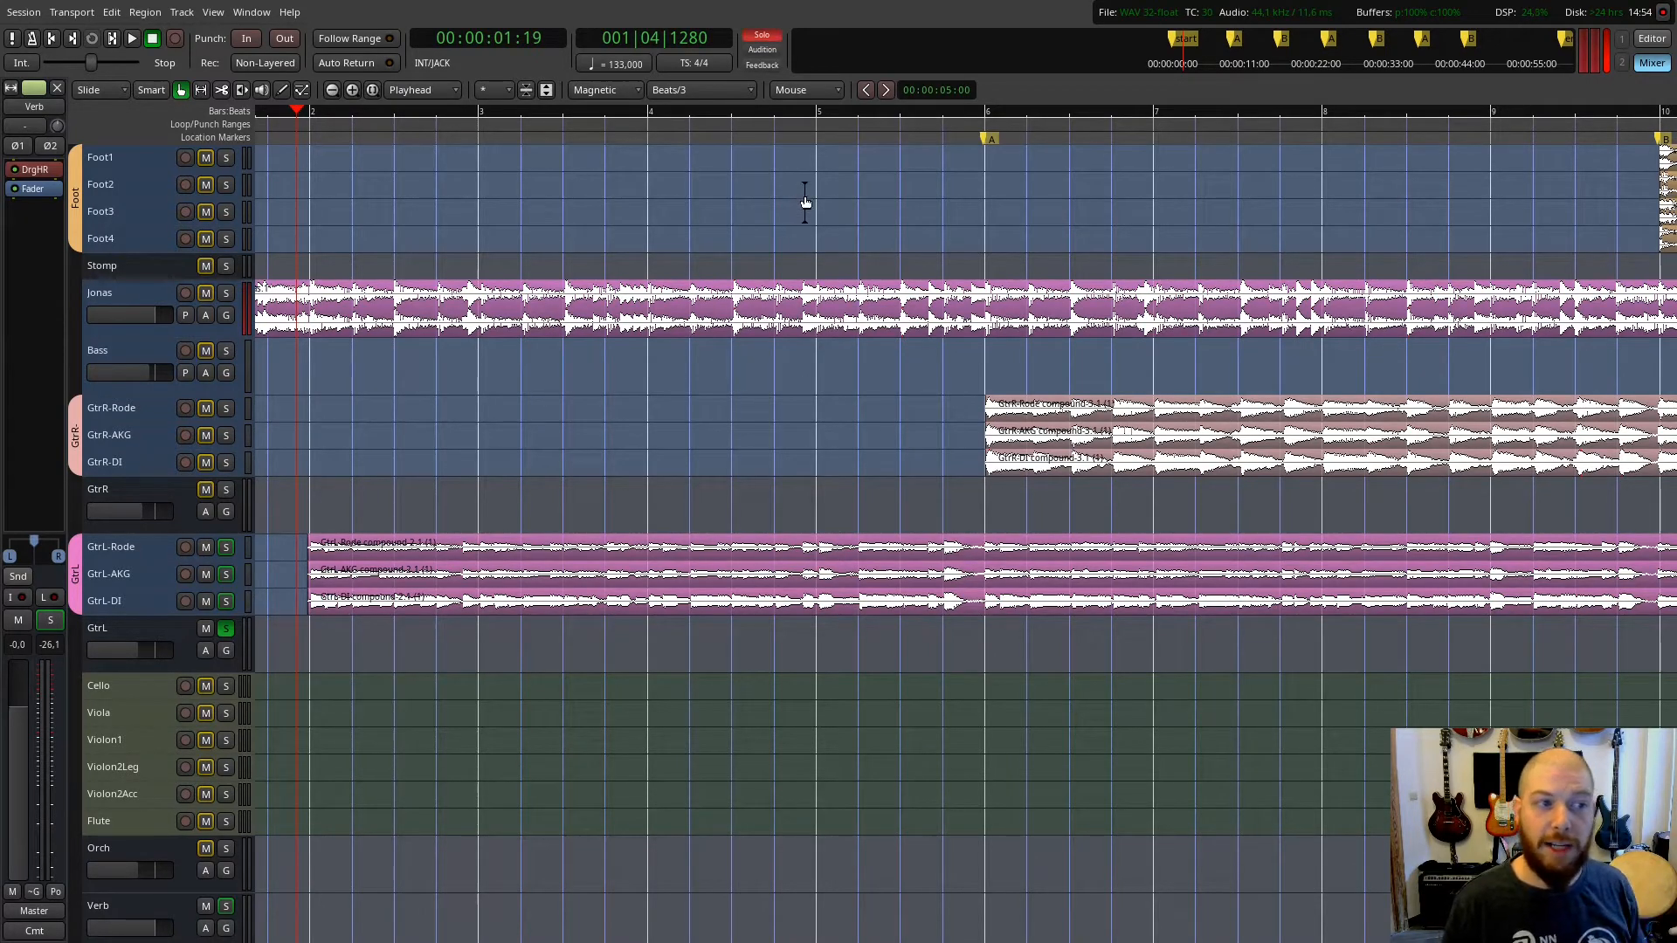
key("space")
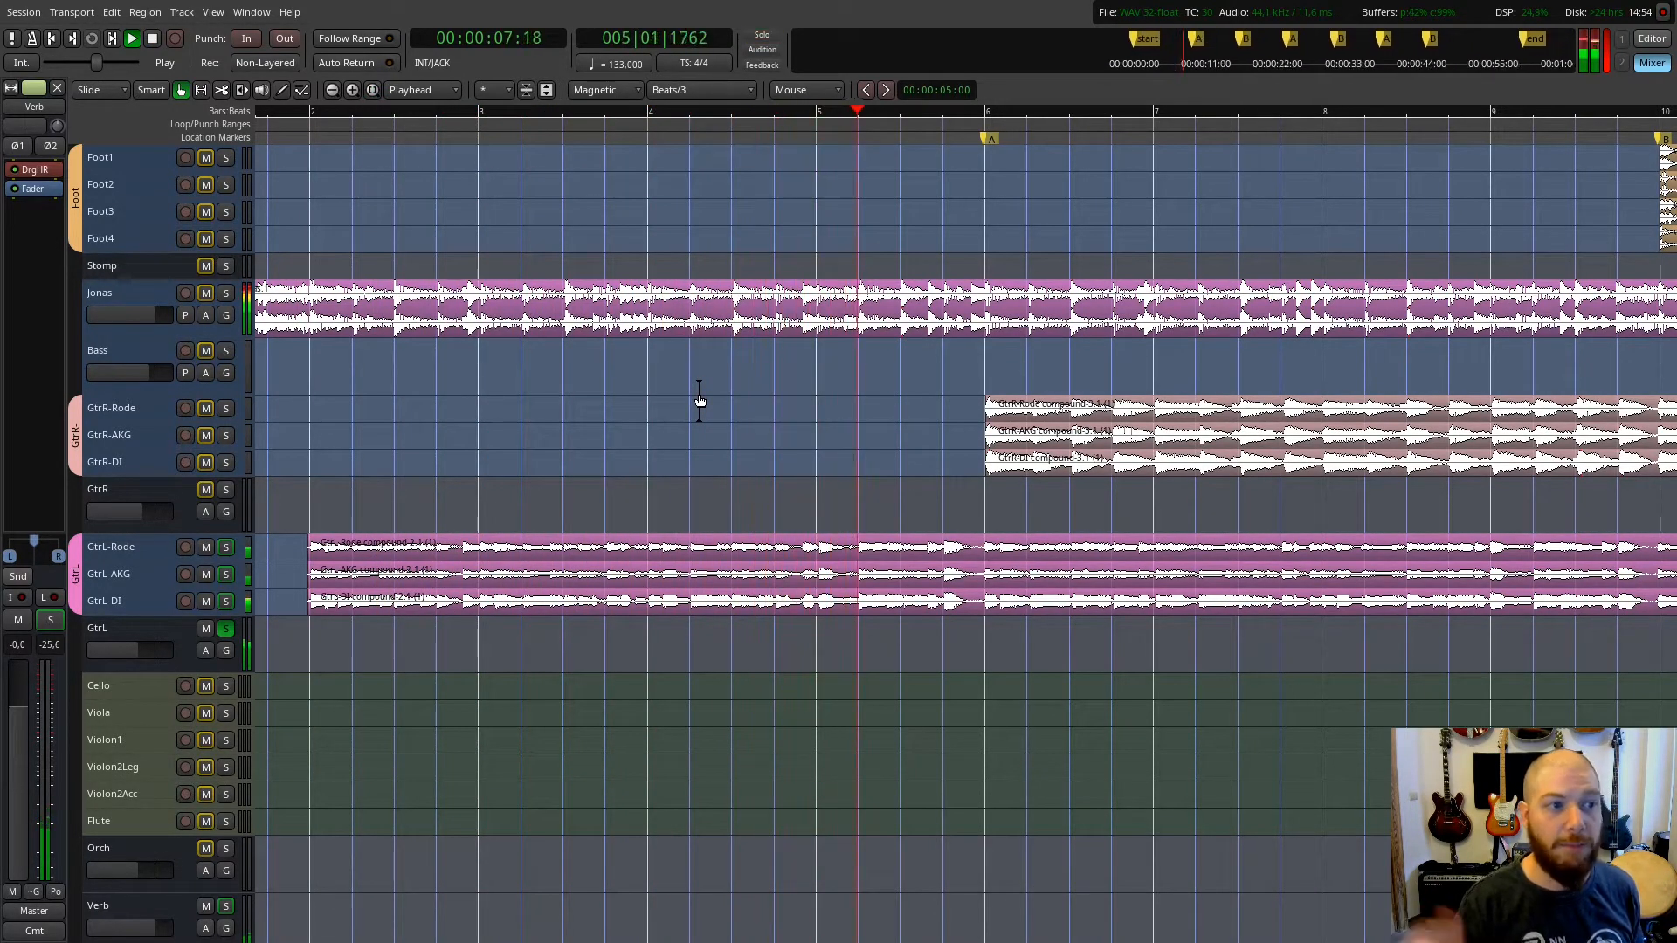
key("space")
Listen to the soloed GtrL part from just before the first B marker at bar 10 through most of bar 13
scroll(793, 381, "right", 5)
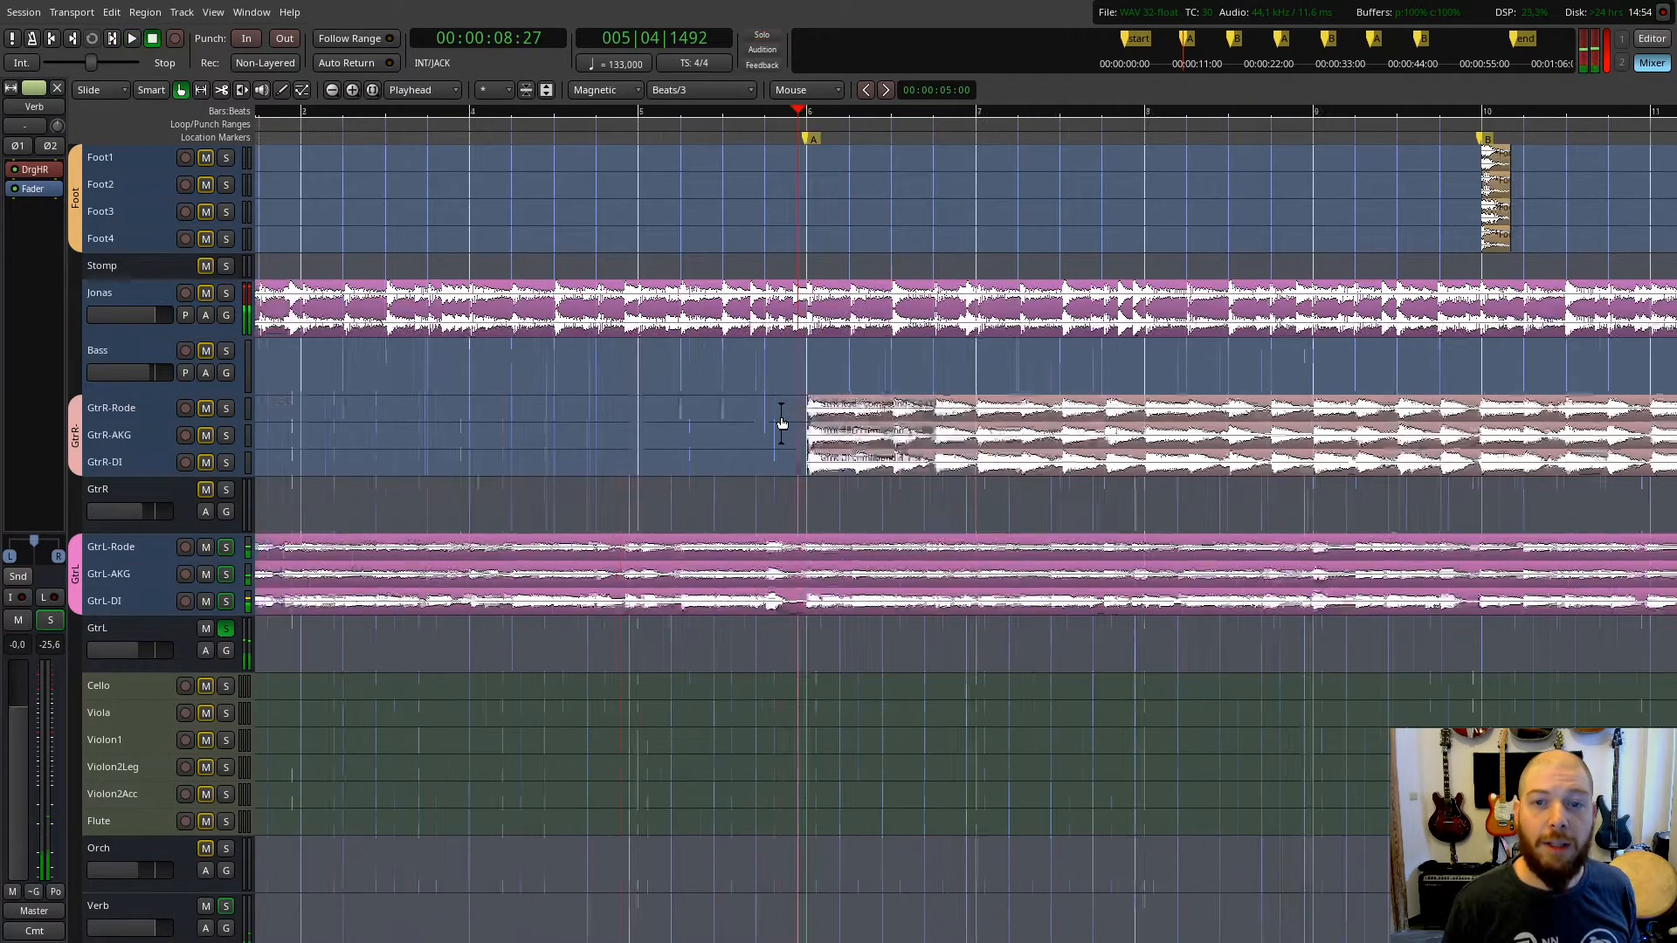
left_click(758, 122)
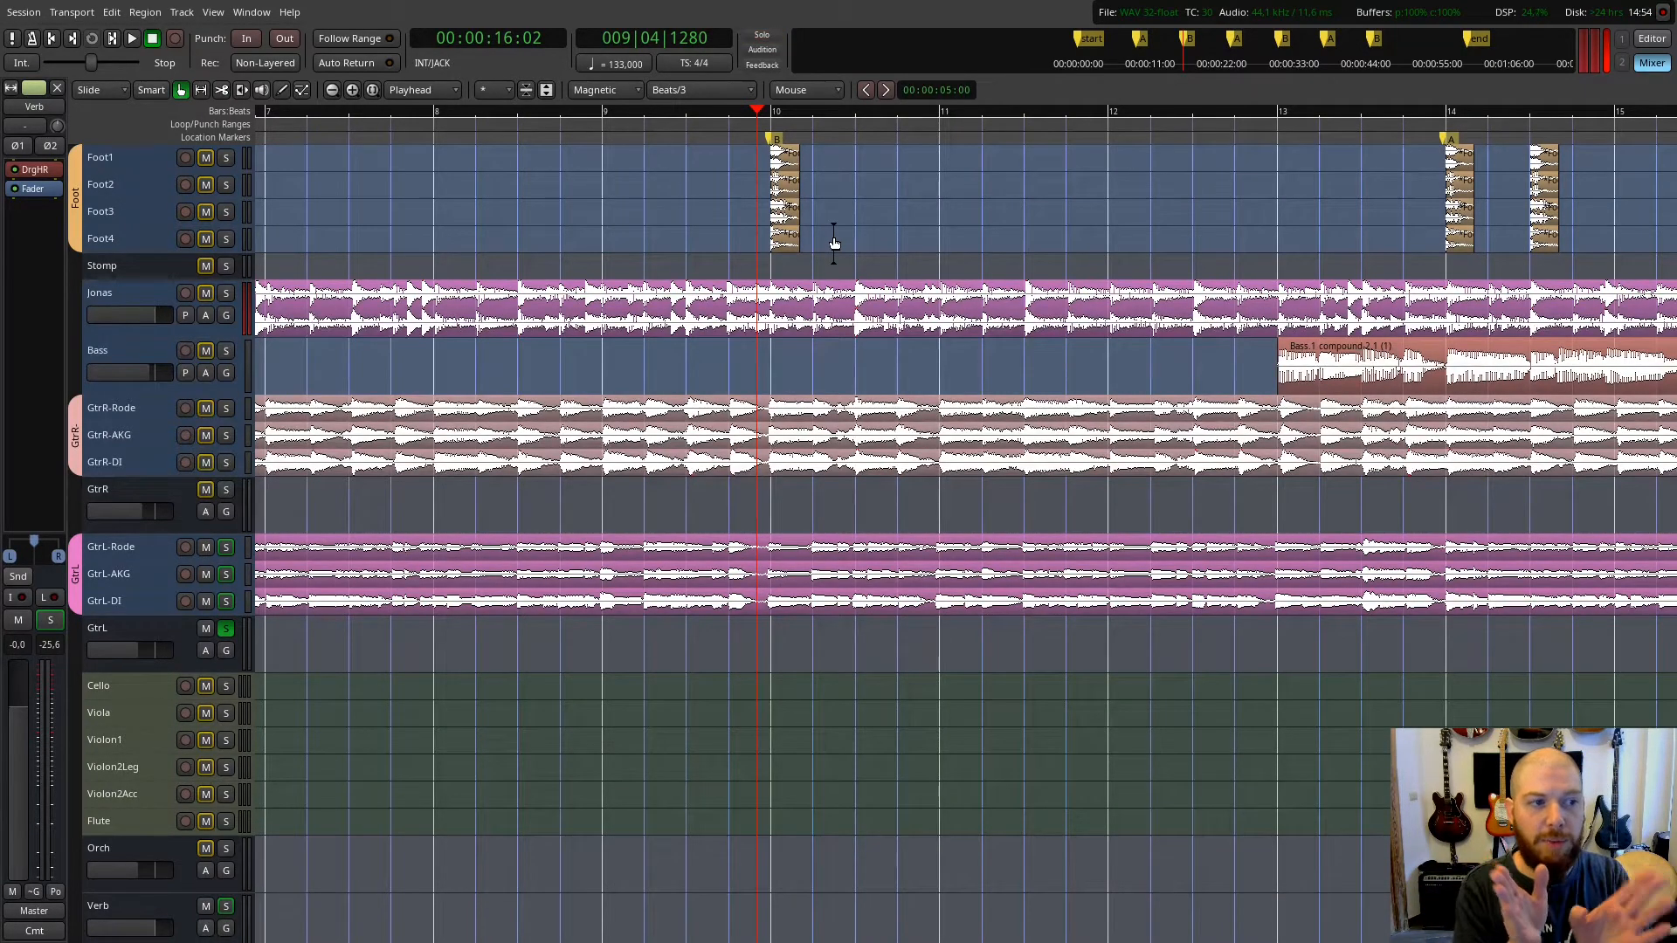
key("space")
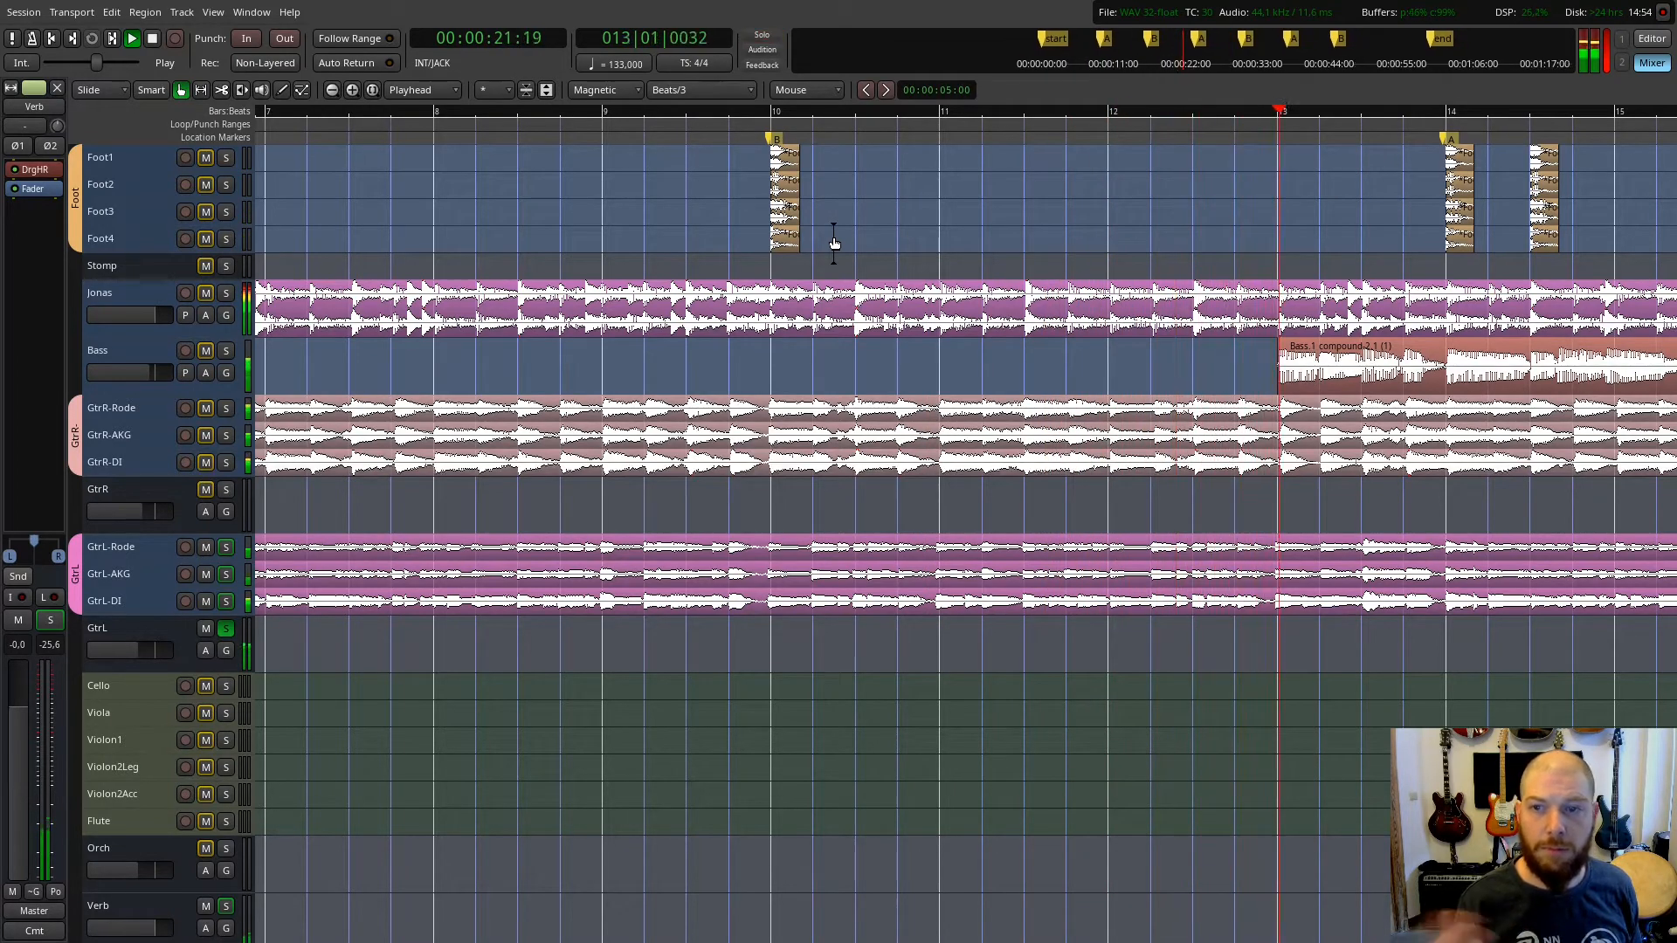
key("space")
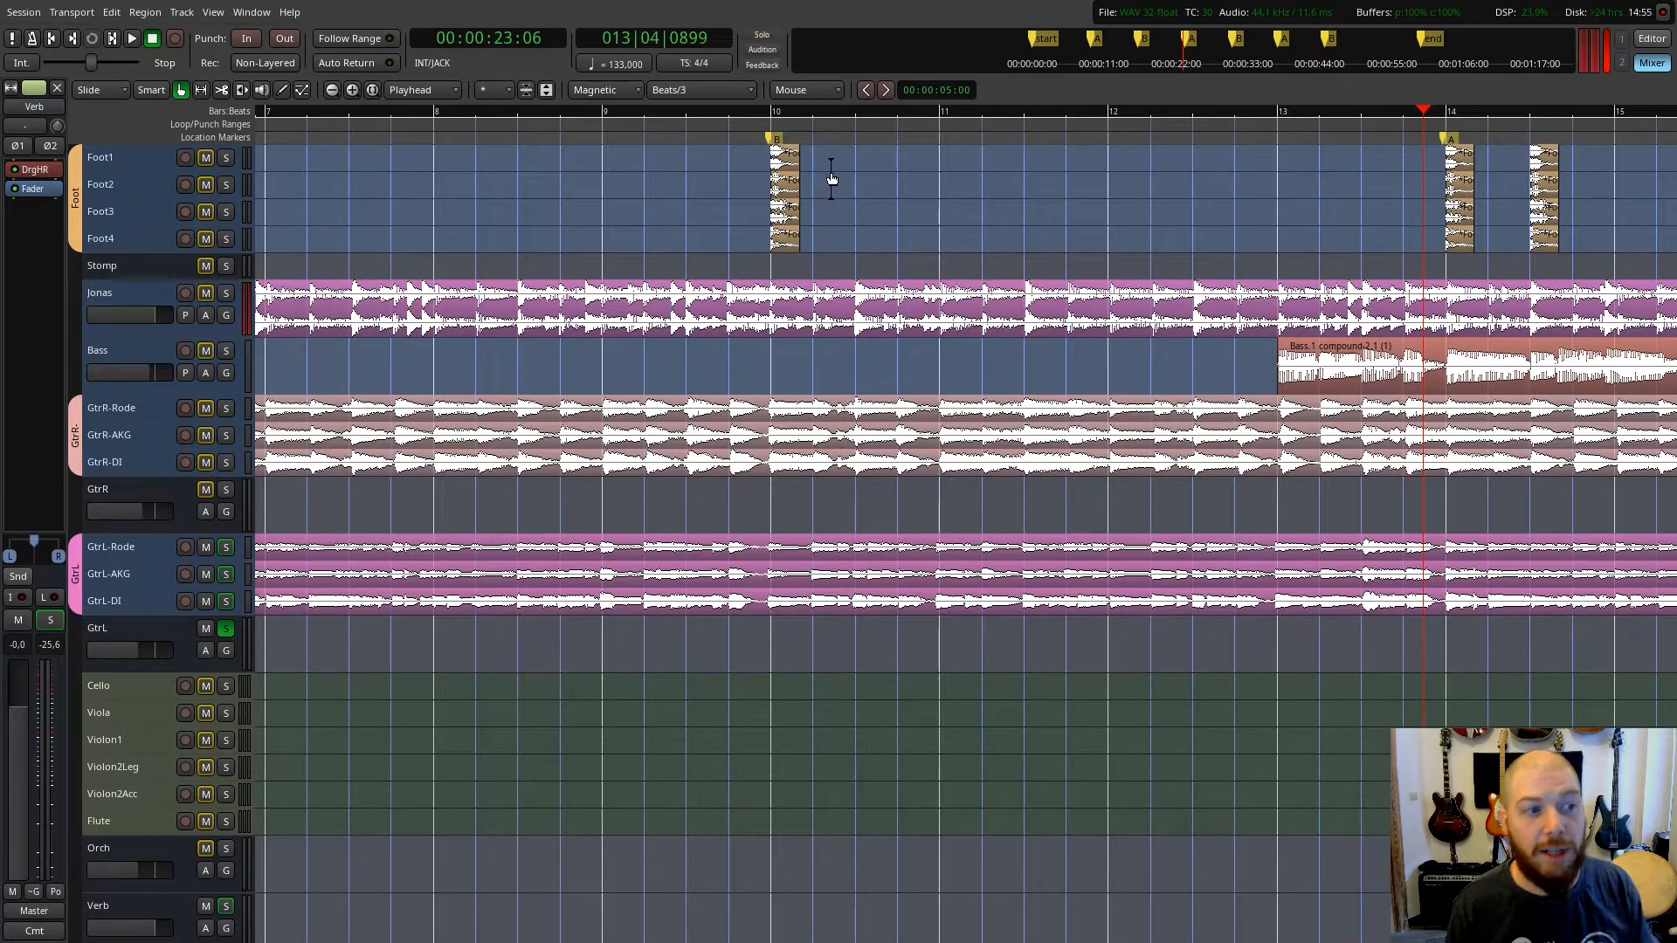
Solo the GtrR bus along with GtrL and play both guitars from the first A marker to just before bar 10
scroll(725, 349, "down", 1)
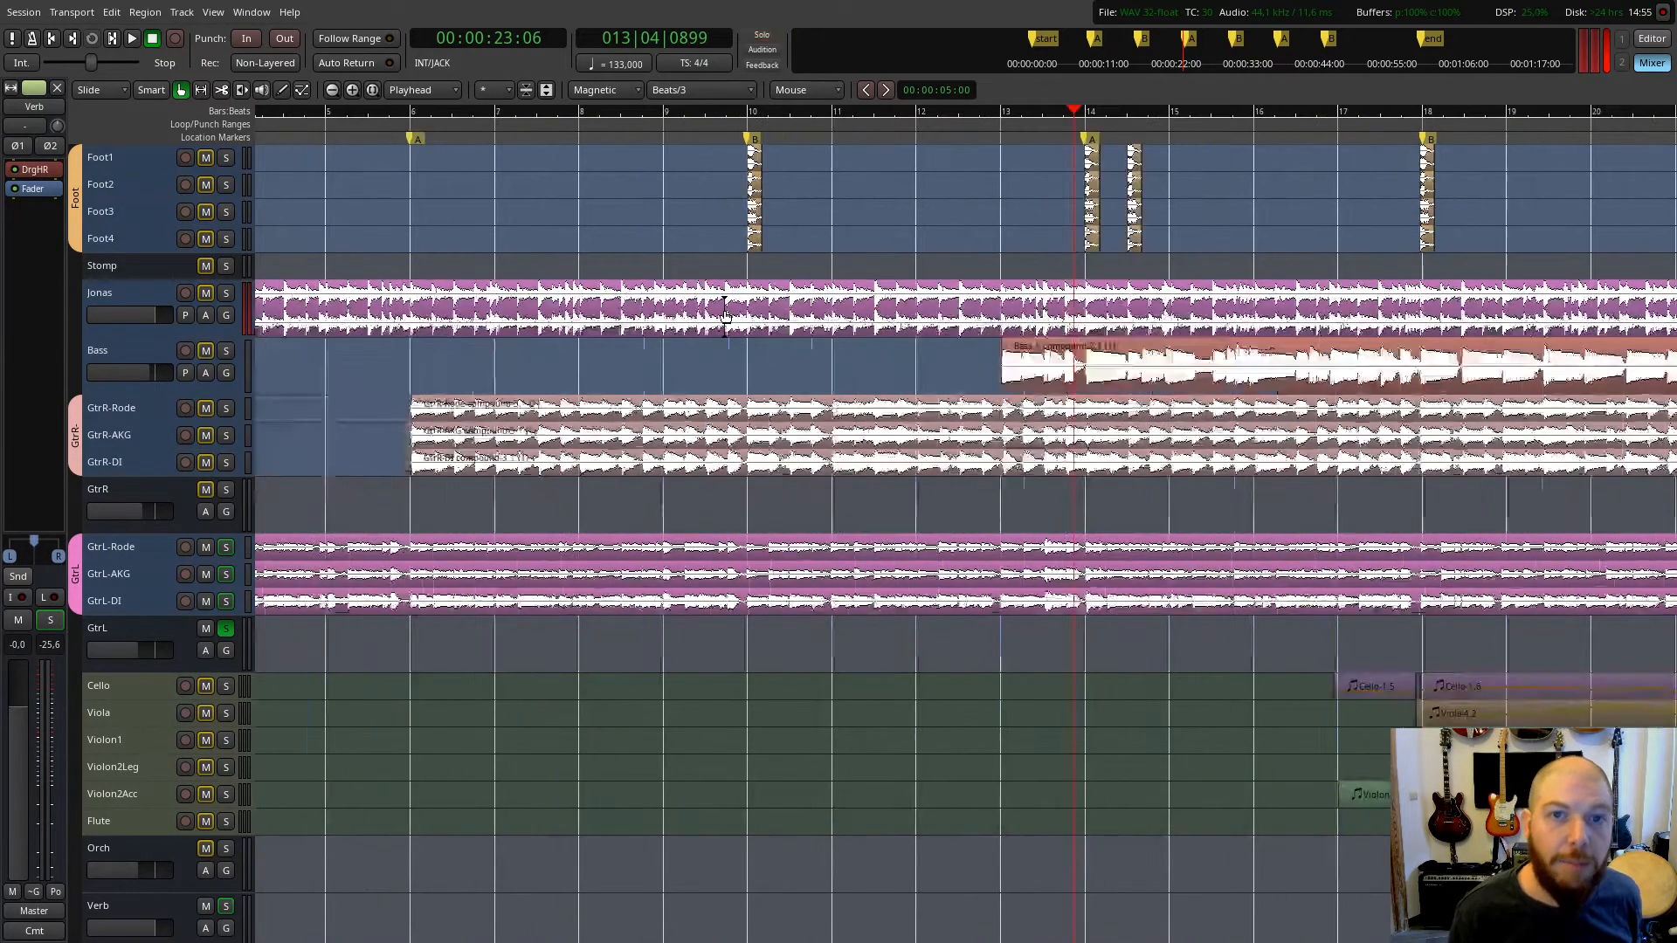
scroll(725, 358, "down", 1)
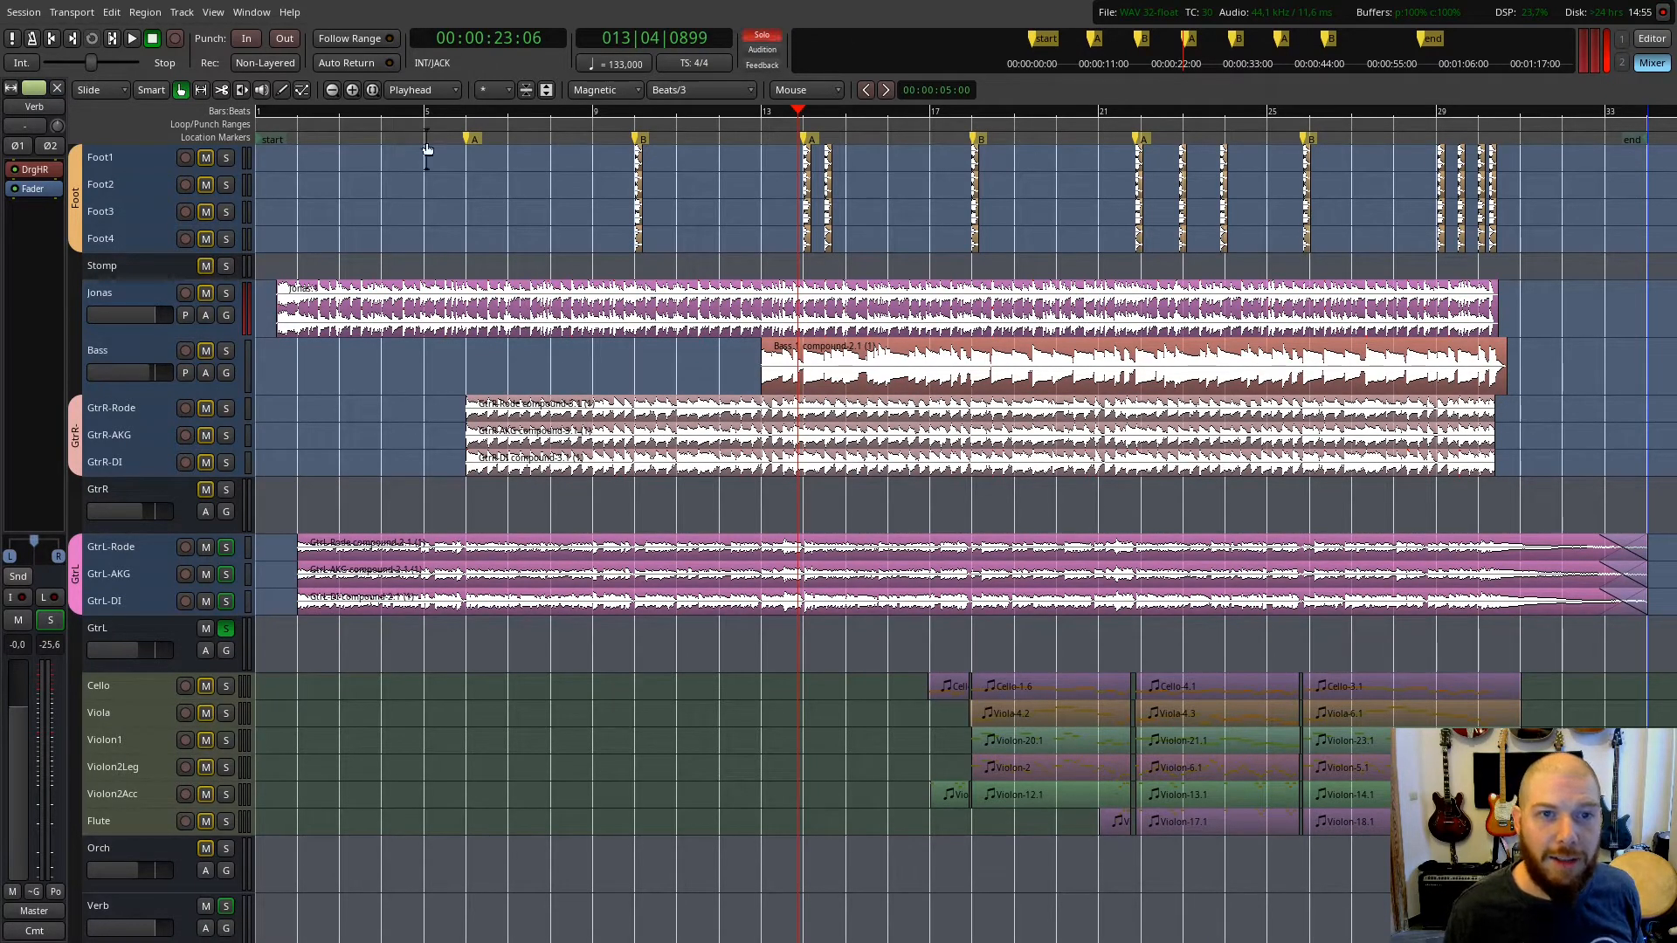
left_click(458, 128)
left_click(226, 489)
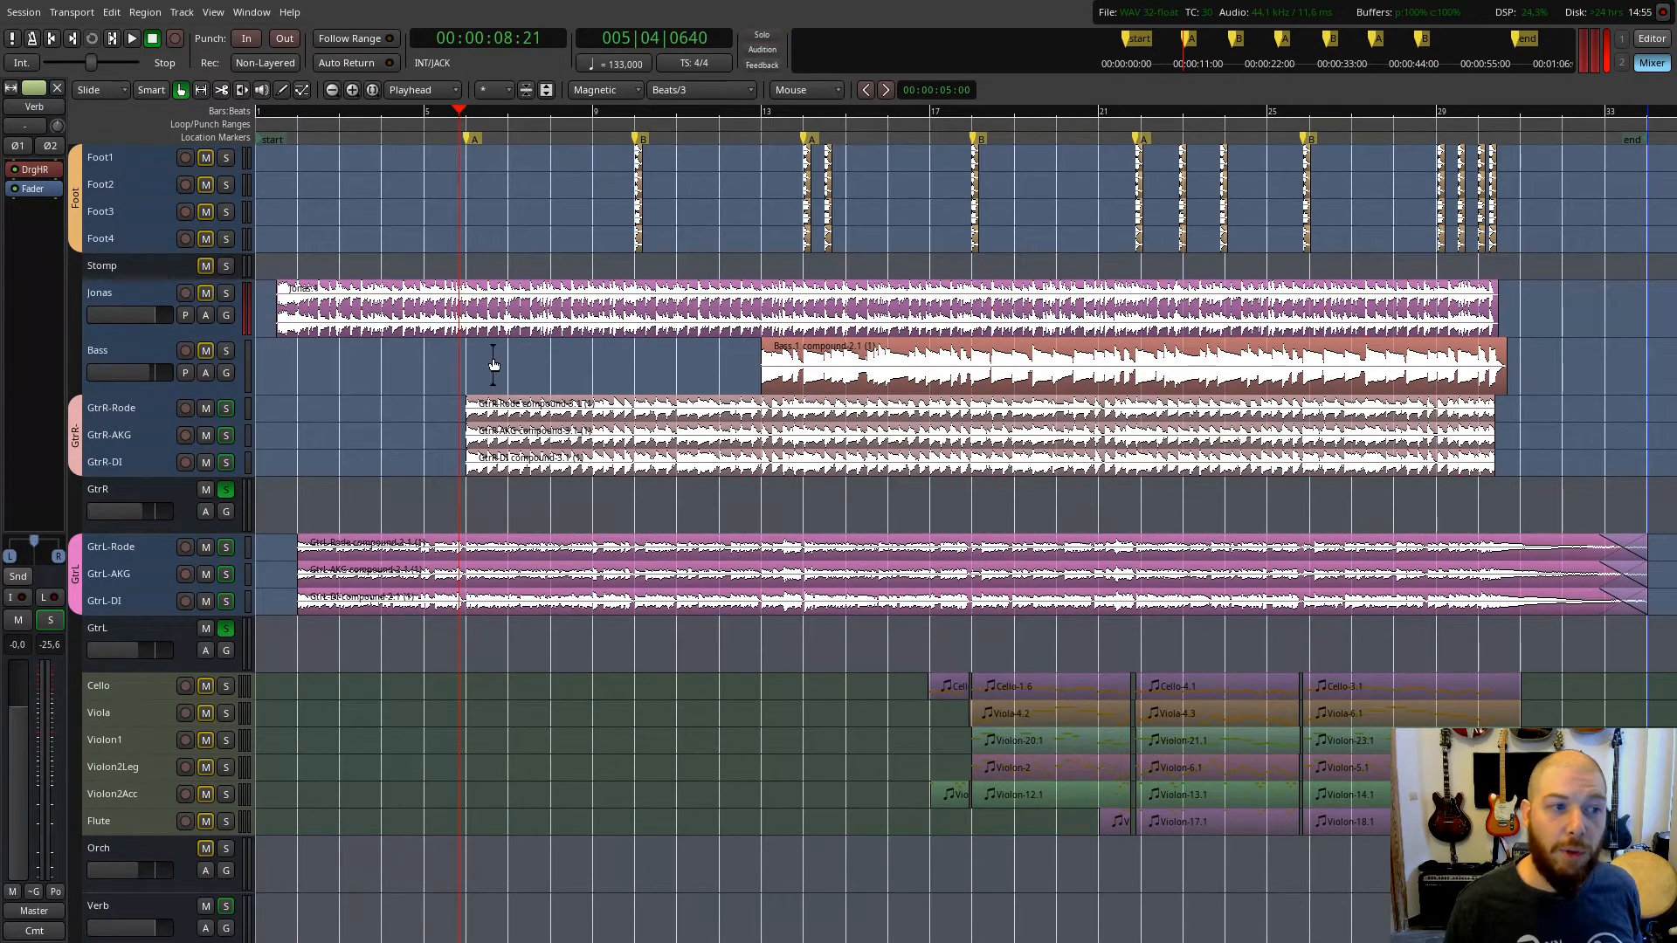
scroll(493, 357, "up", 1)
scroll(491, 360, "right", 1)
scroll(396, 367, "left", 1)
key("space")
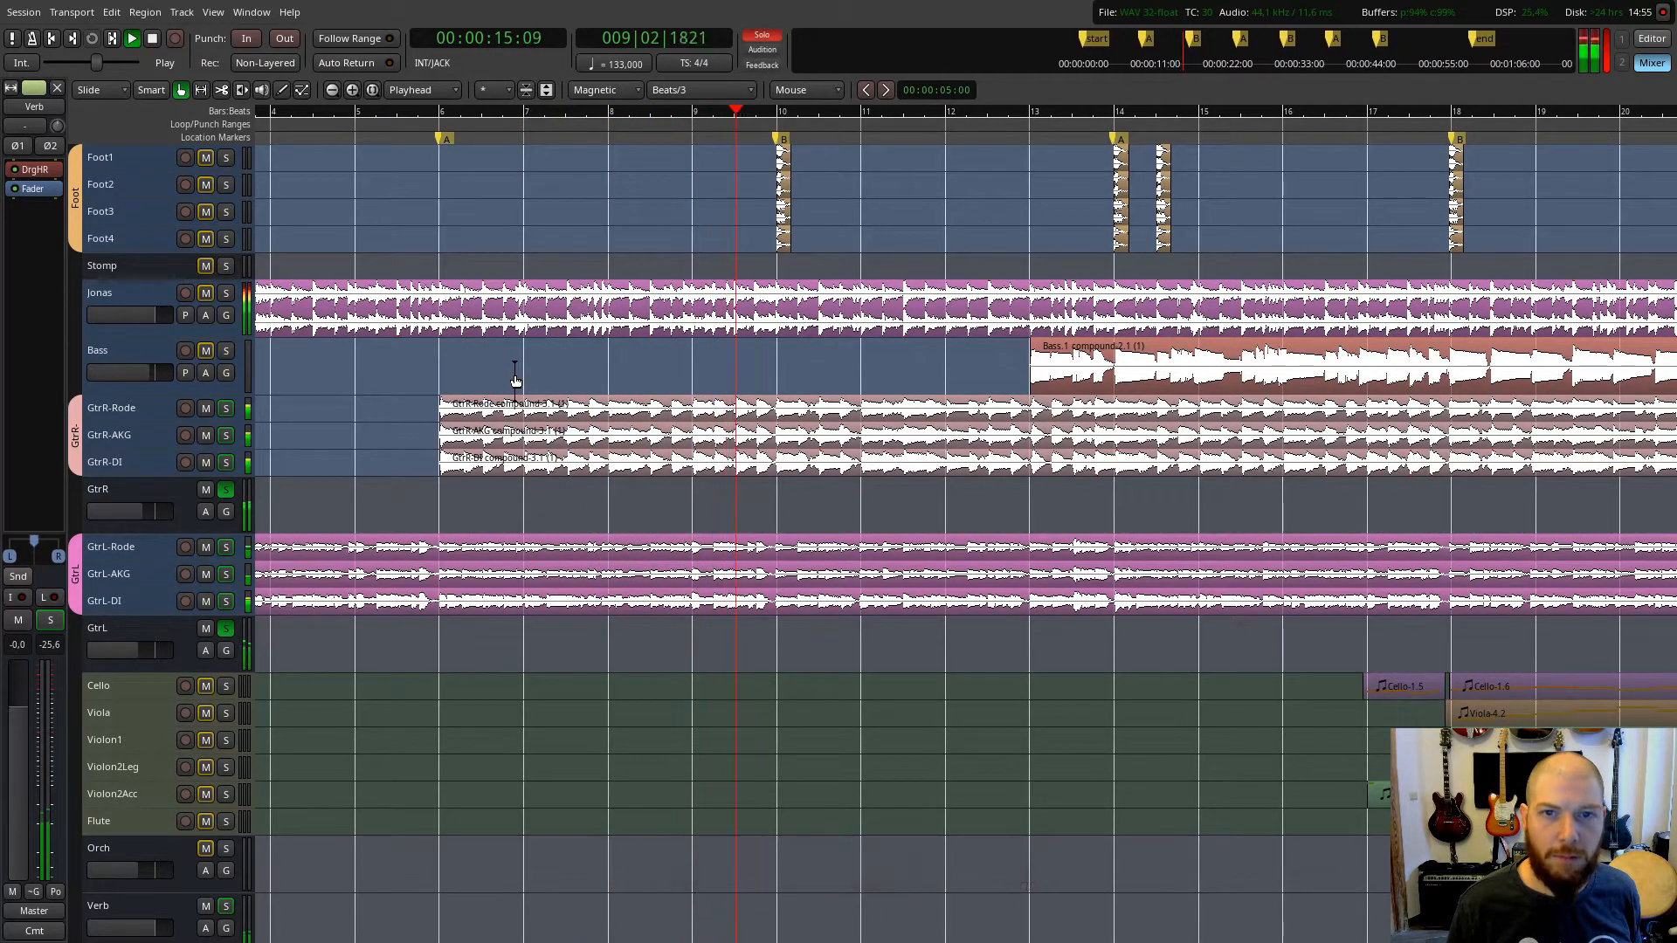
key("space")
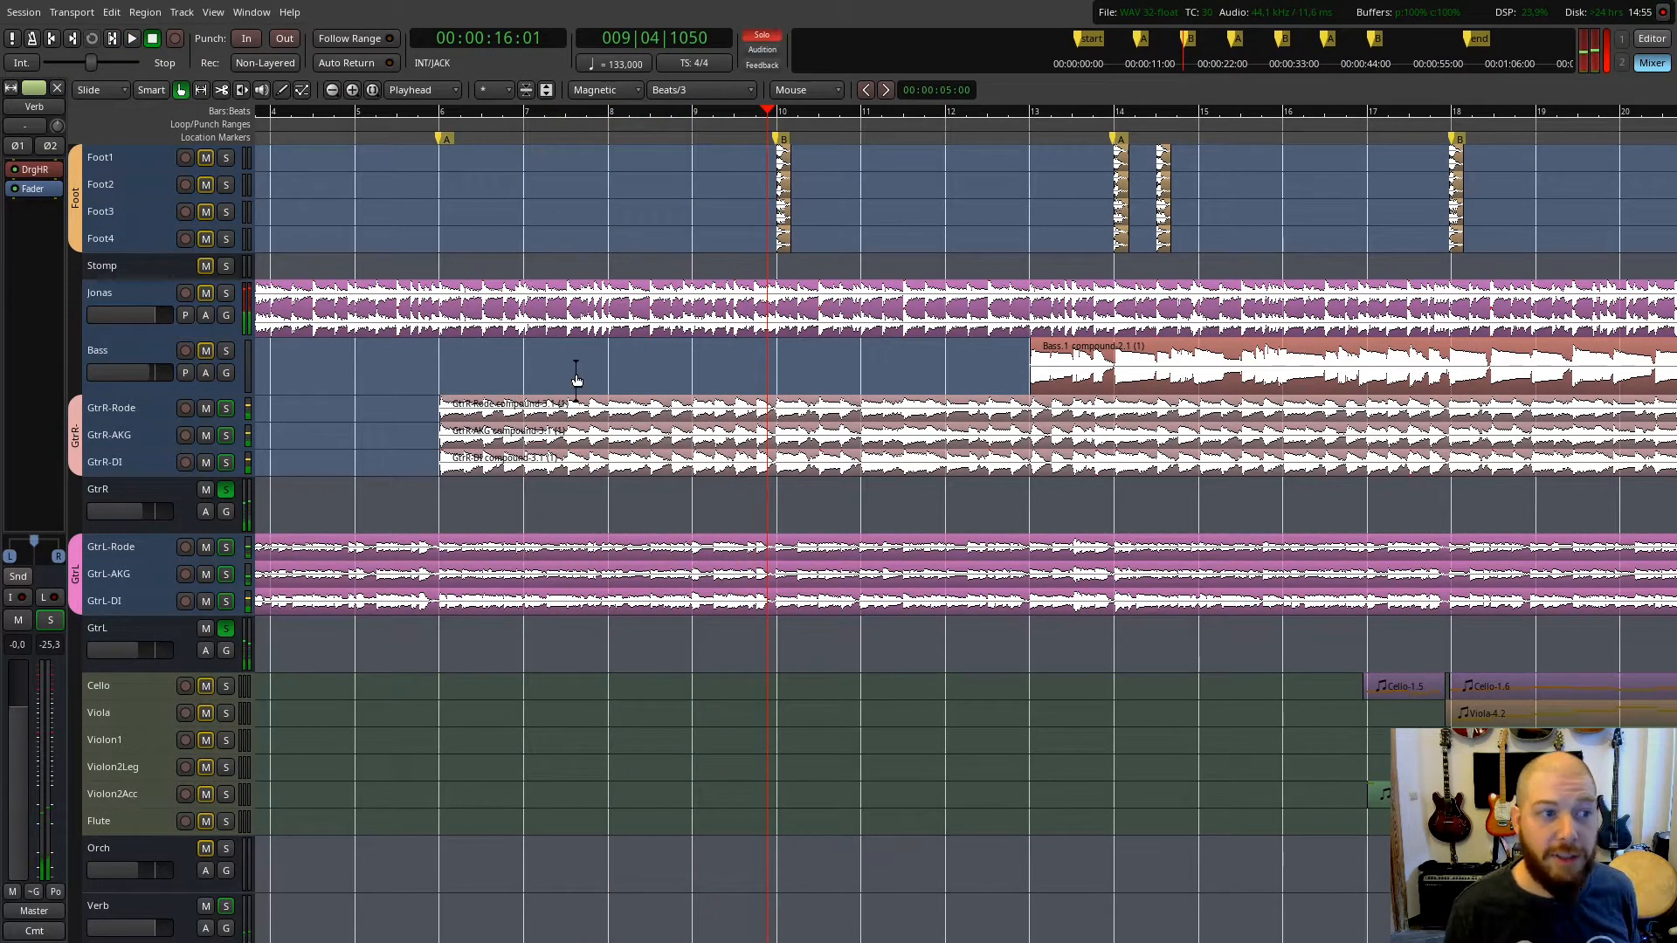
Listen to both soloed guitars from the first B marker at bar 10 up to bar 12
scroll(577, 374, "right", 2)
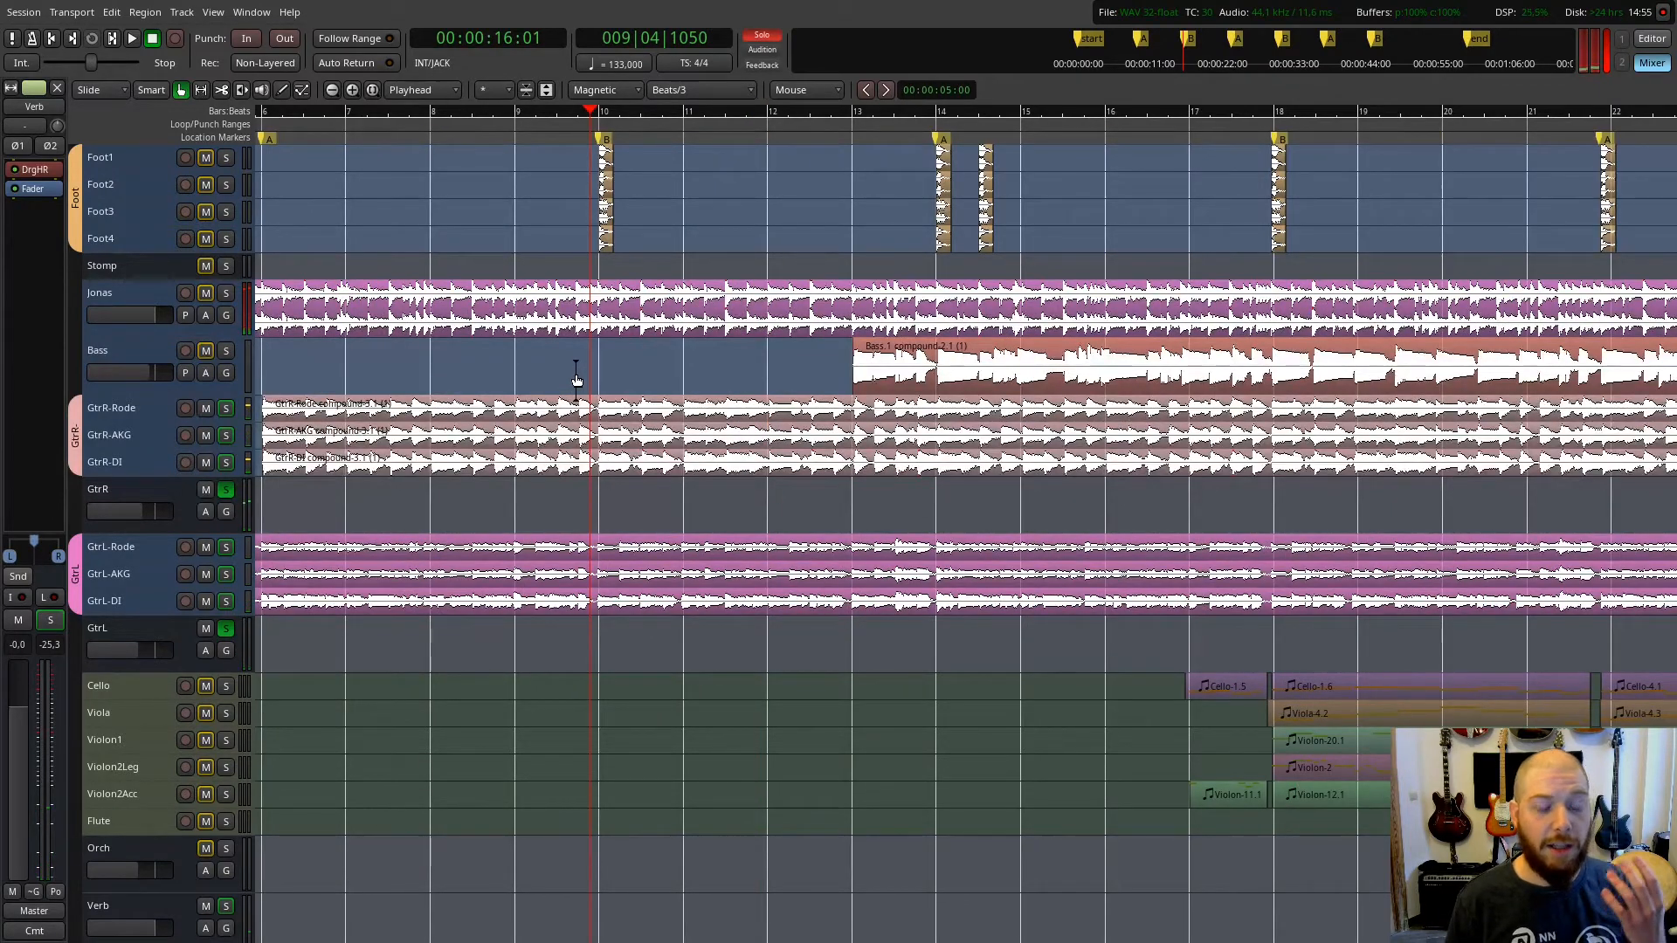
key("space")
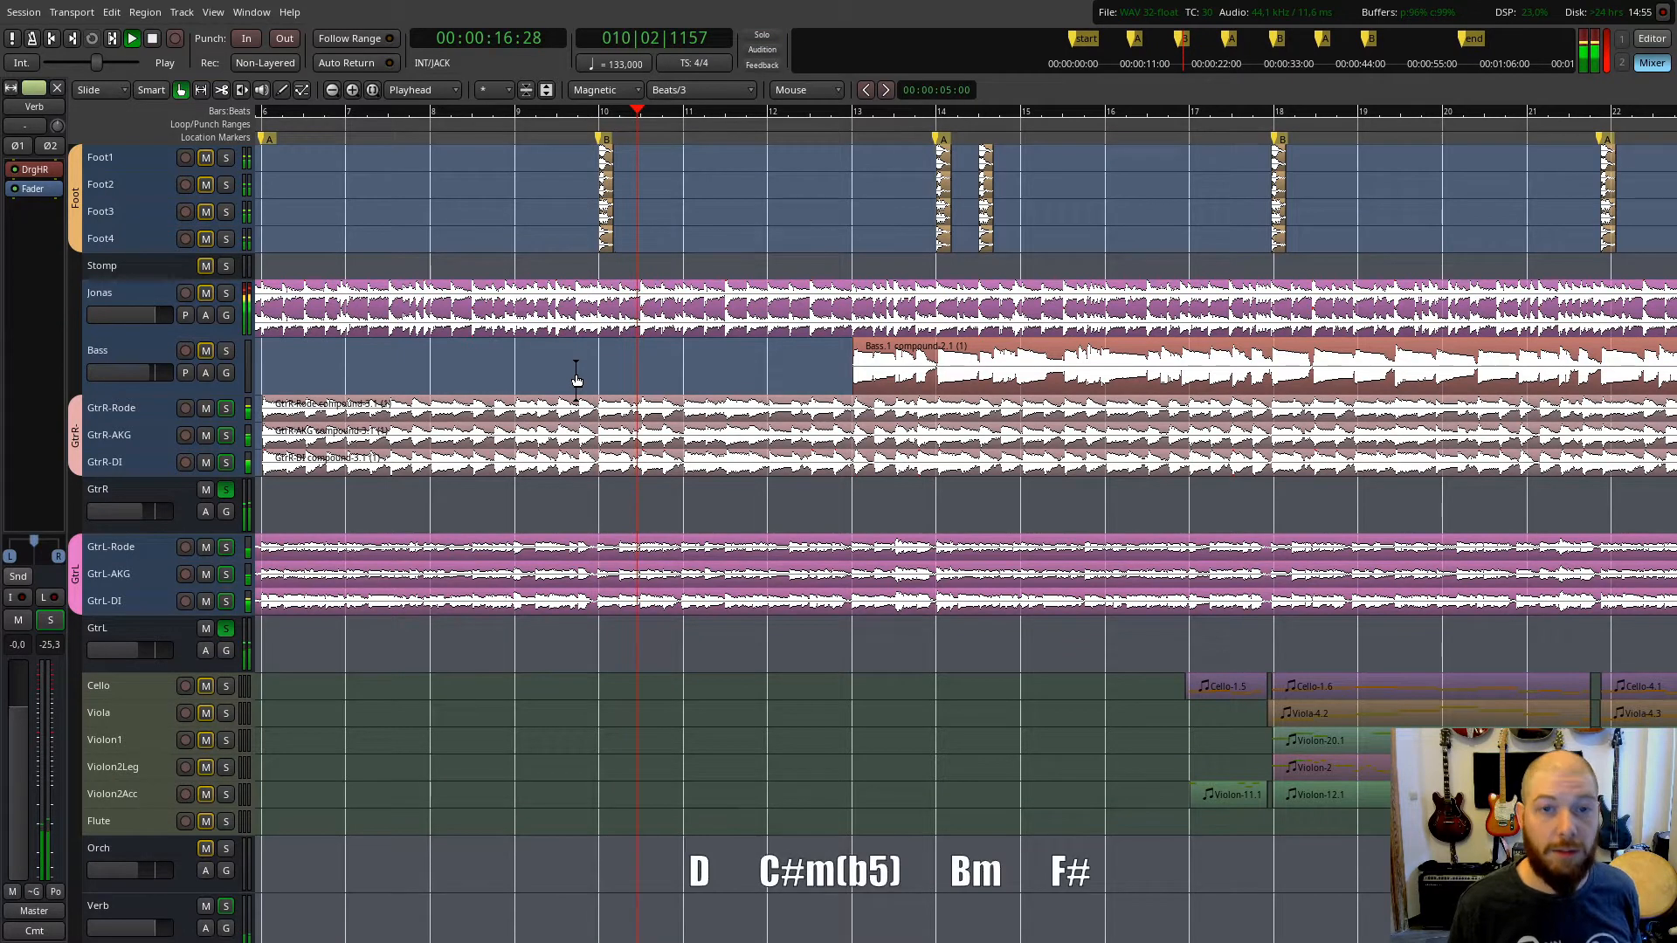
key("space")
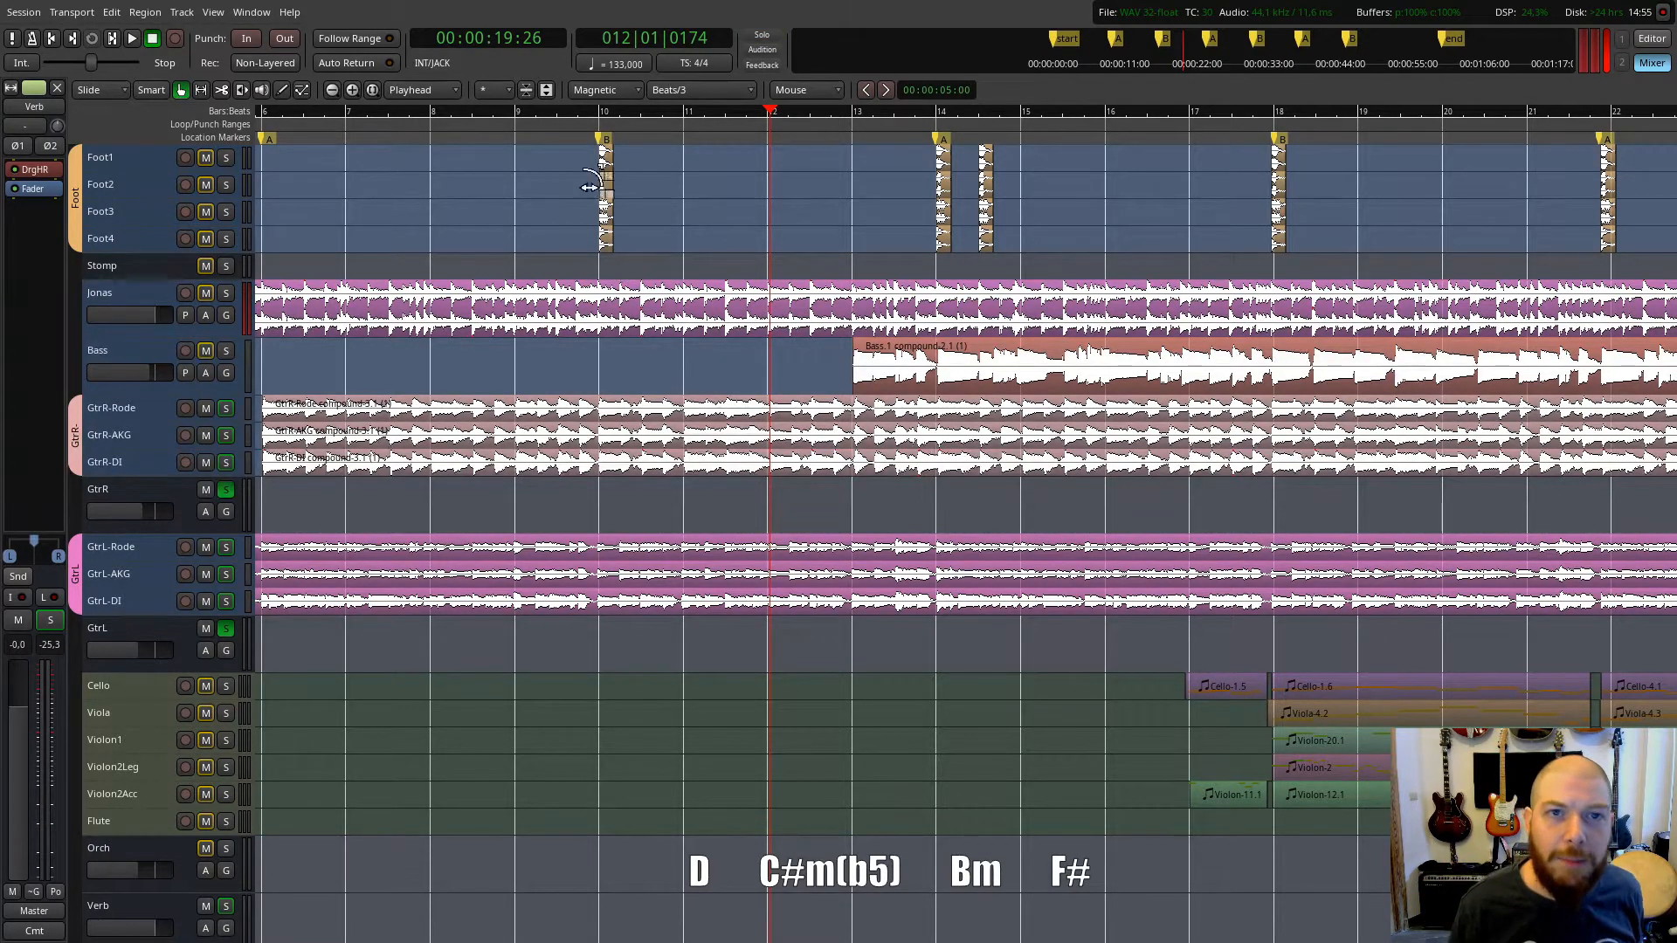
Play the soloed guitars through bar 13, where the Bass region begins
mouse_move(585, 117)
left_mouse_down()
mouse_move(640, 124)
mouse_move(723, 180)
mouse_move(514, 217)
left_mouse_up()
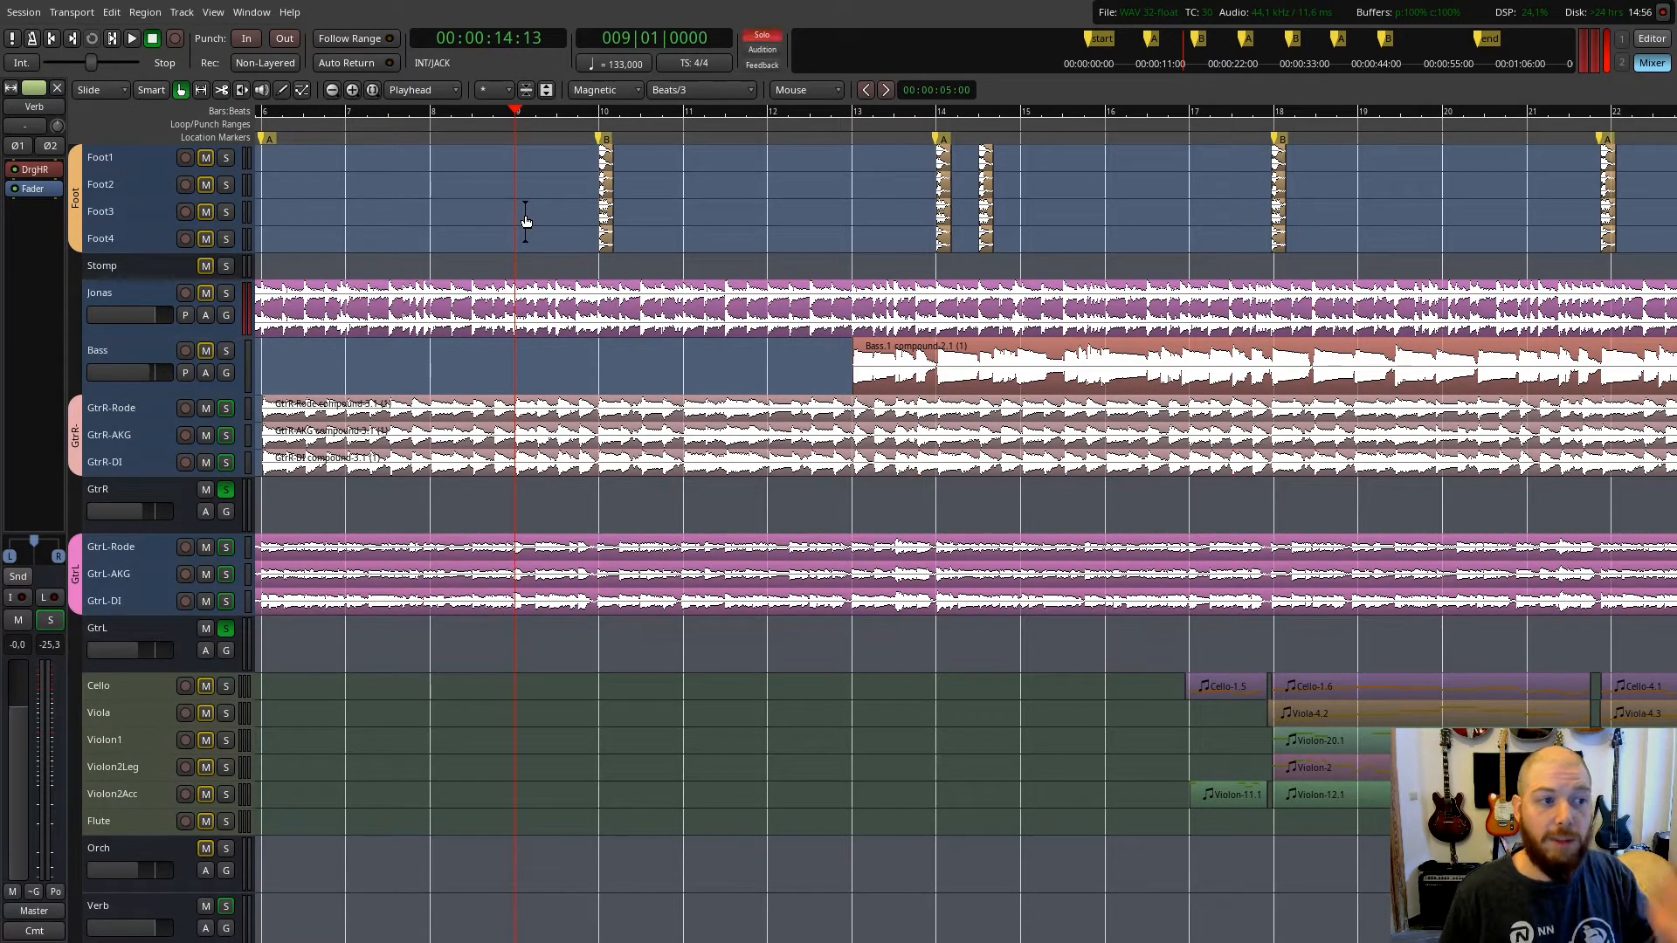
left_click(852, 119)
key("space")
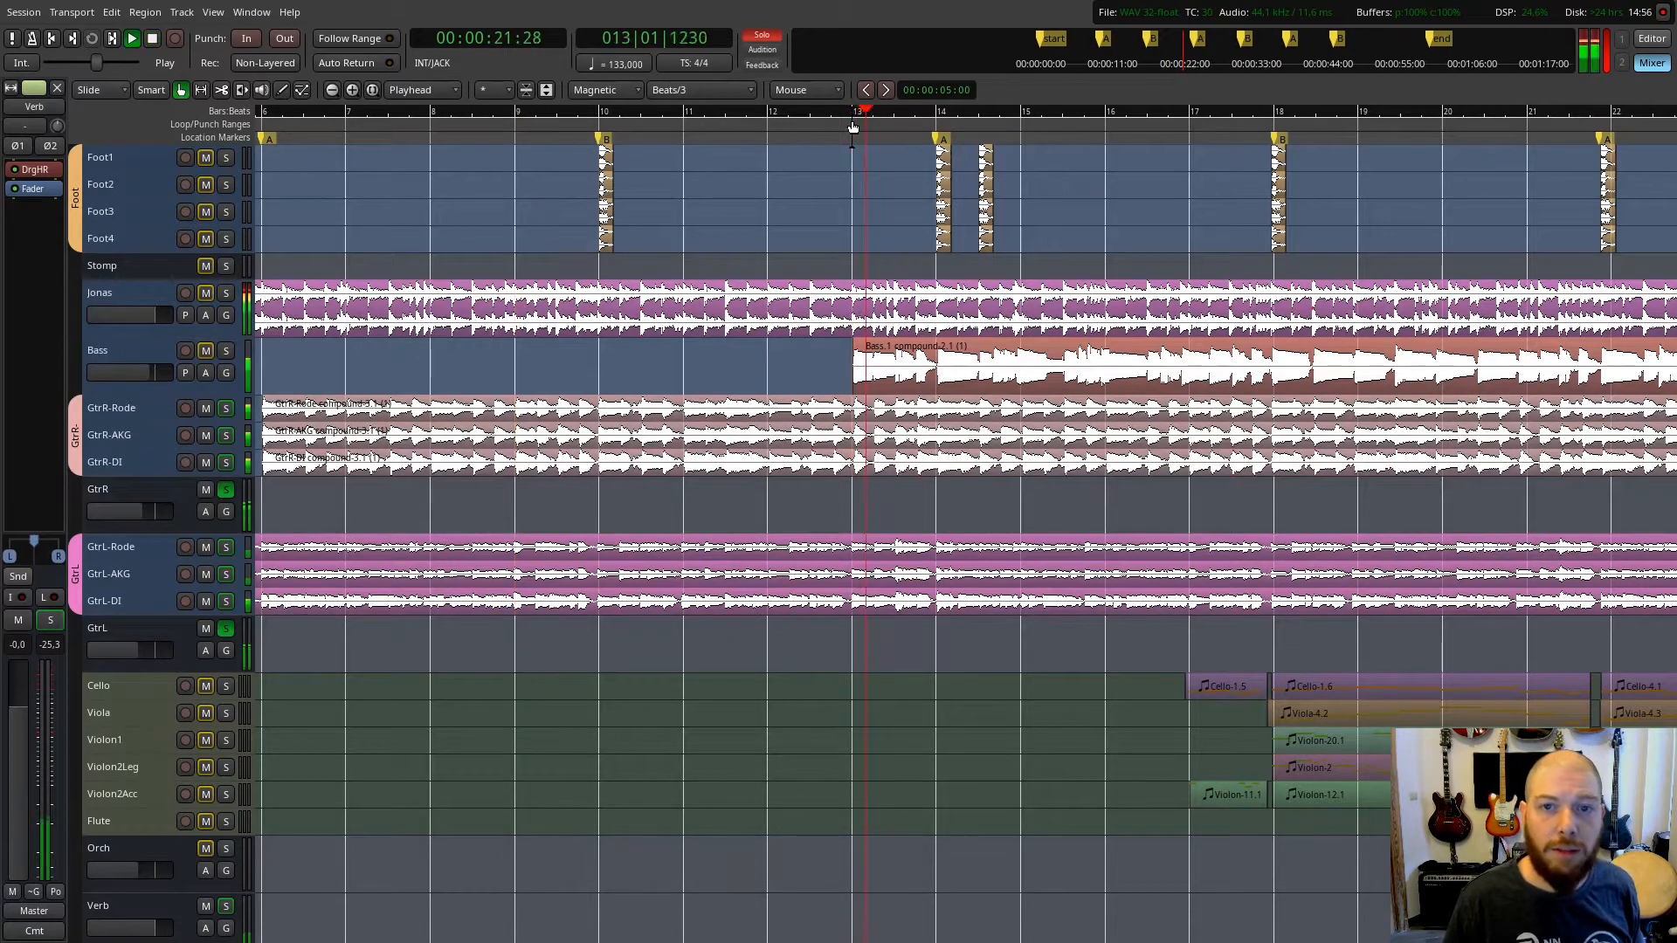
key("space")
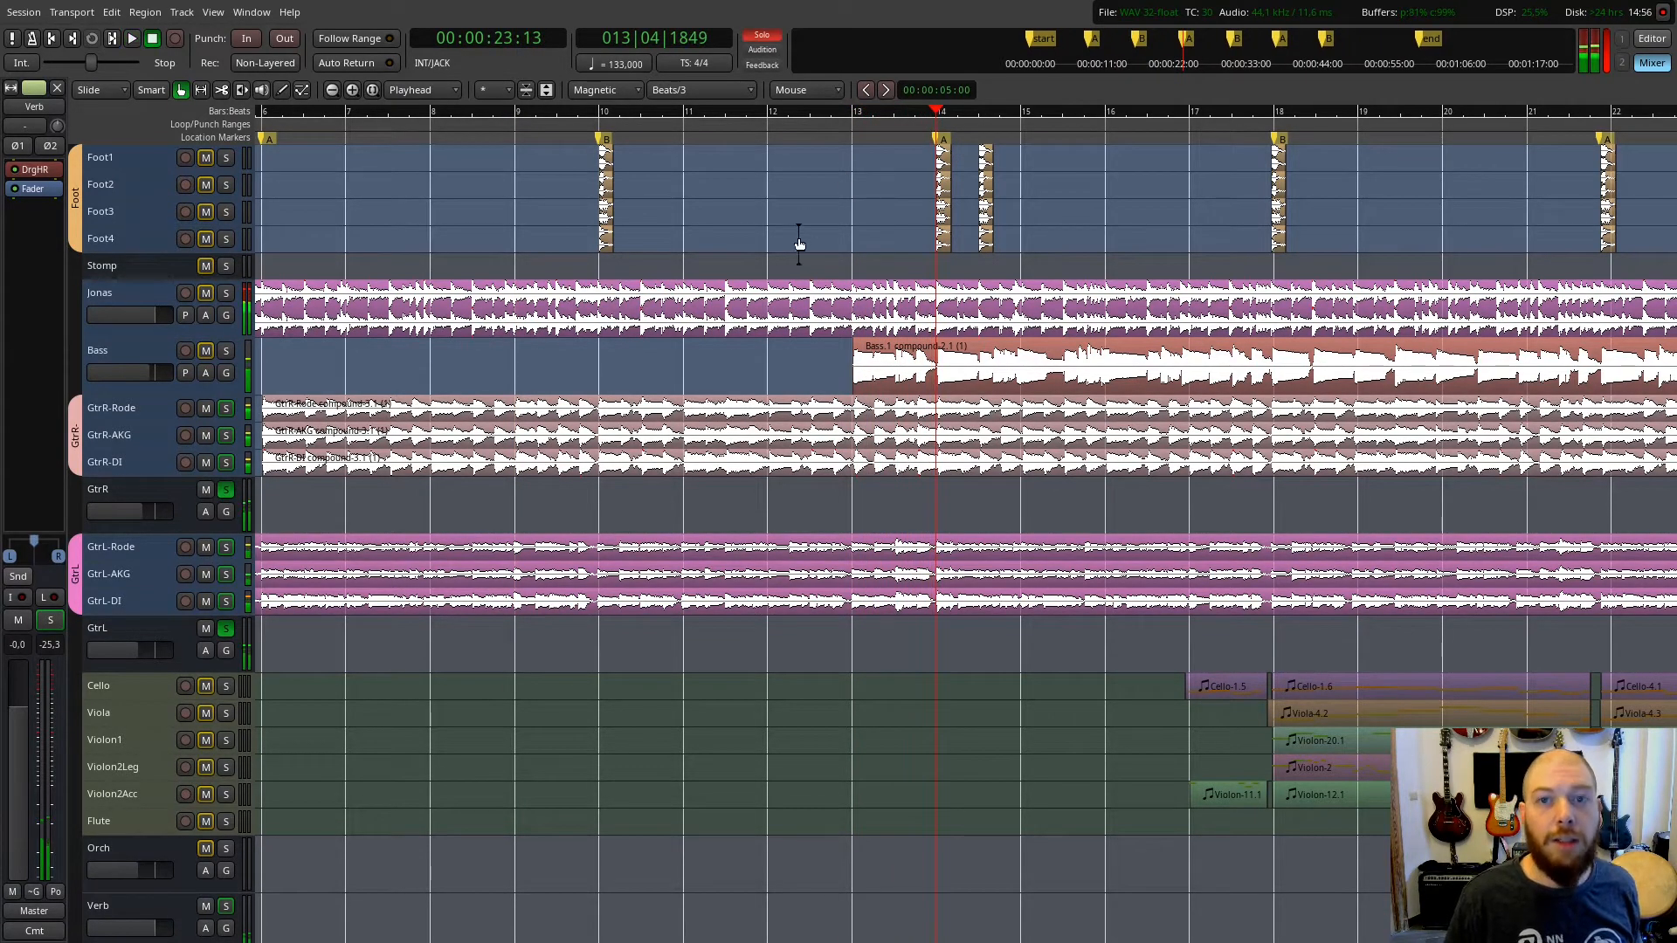
Add the Bass track to the solo and play it with the guitars from just before bar 13 into bar 17
left_click(226, 350)
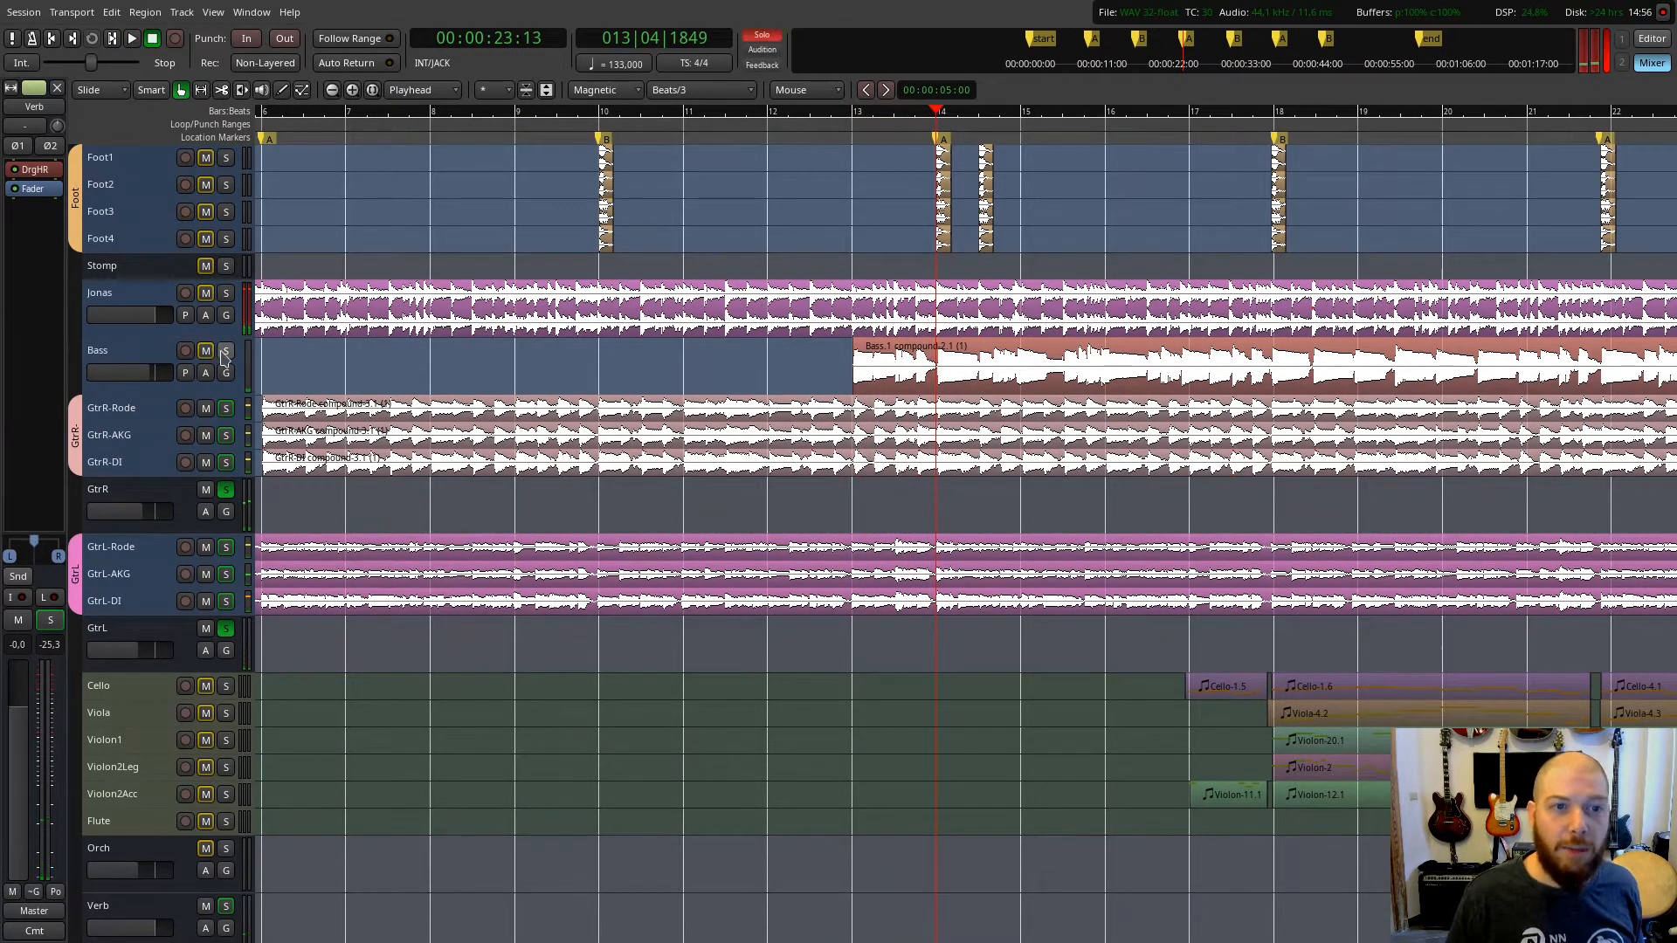
left_click(844, 124)
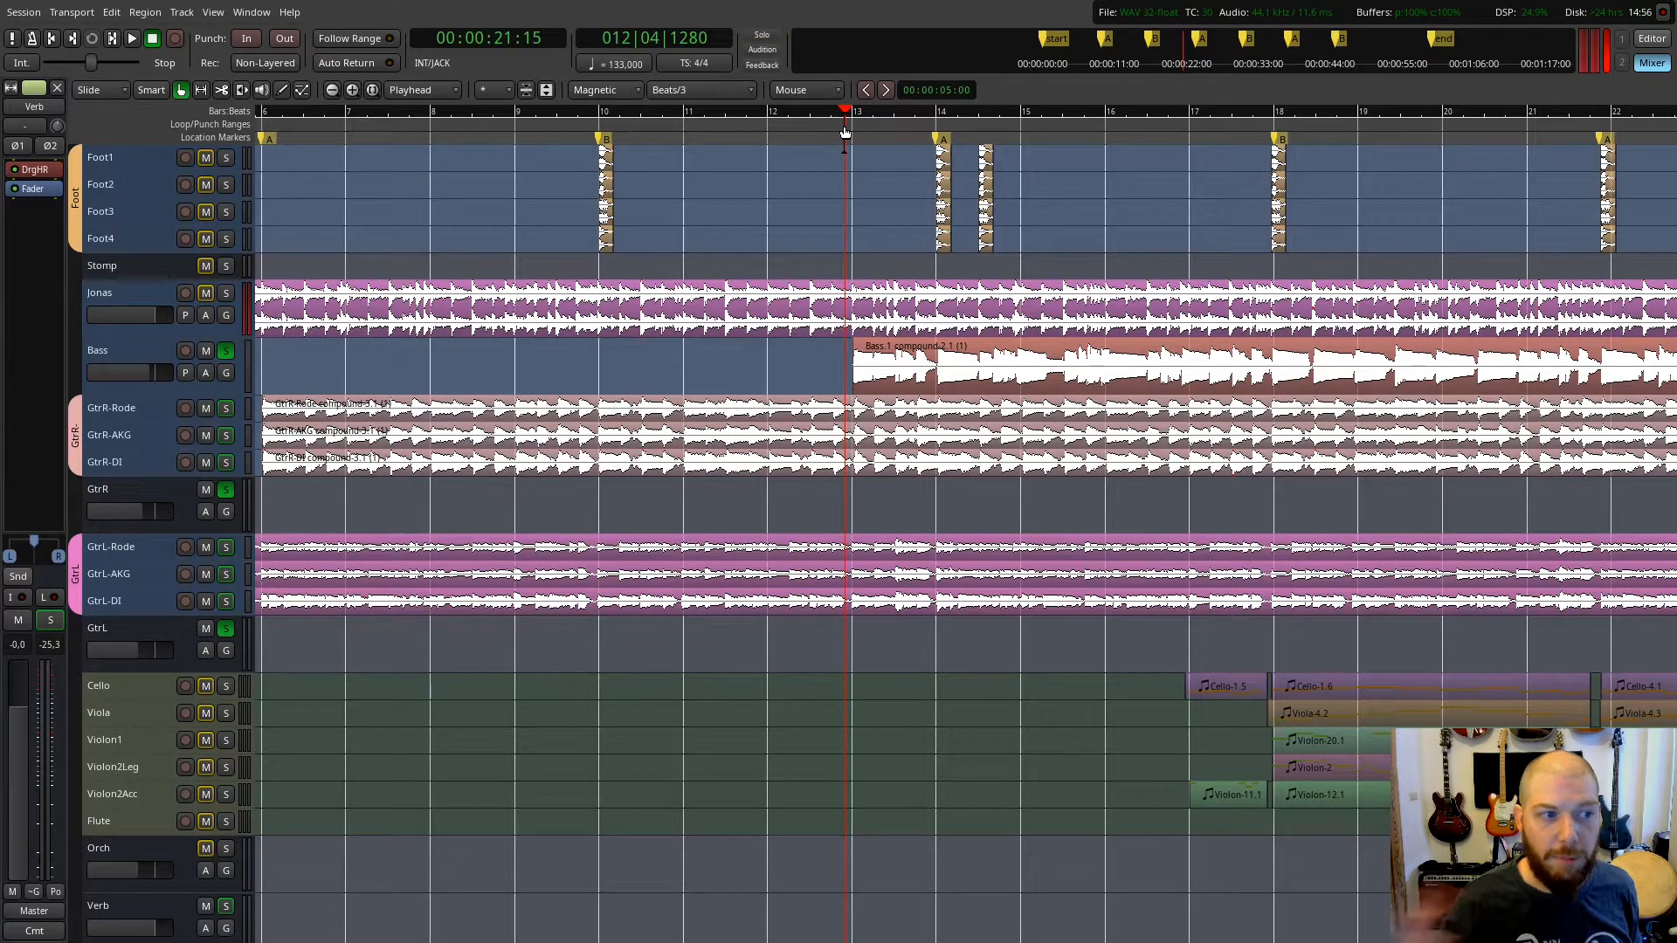
key("space")
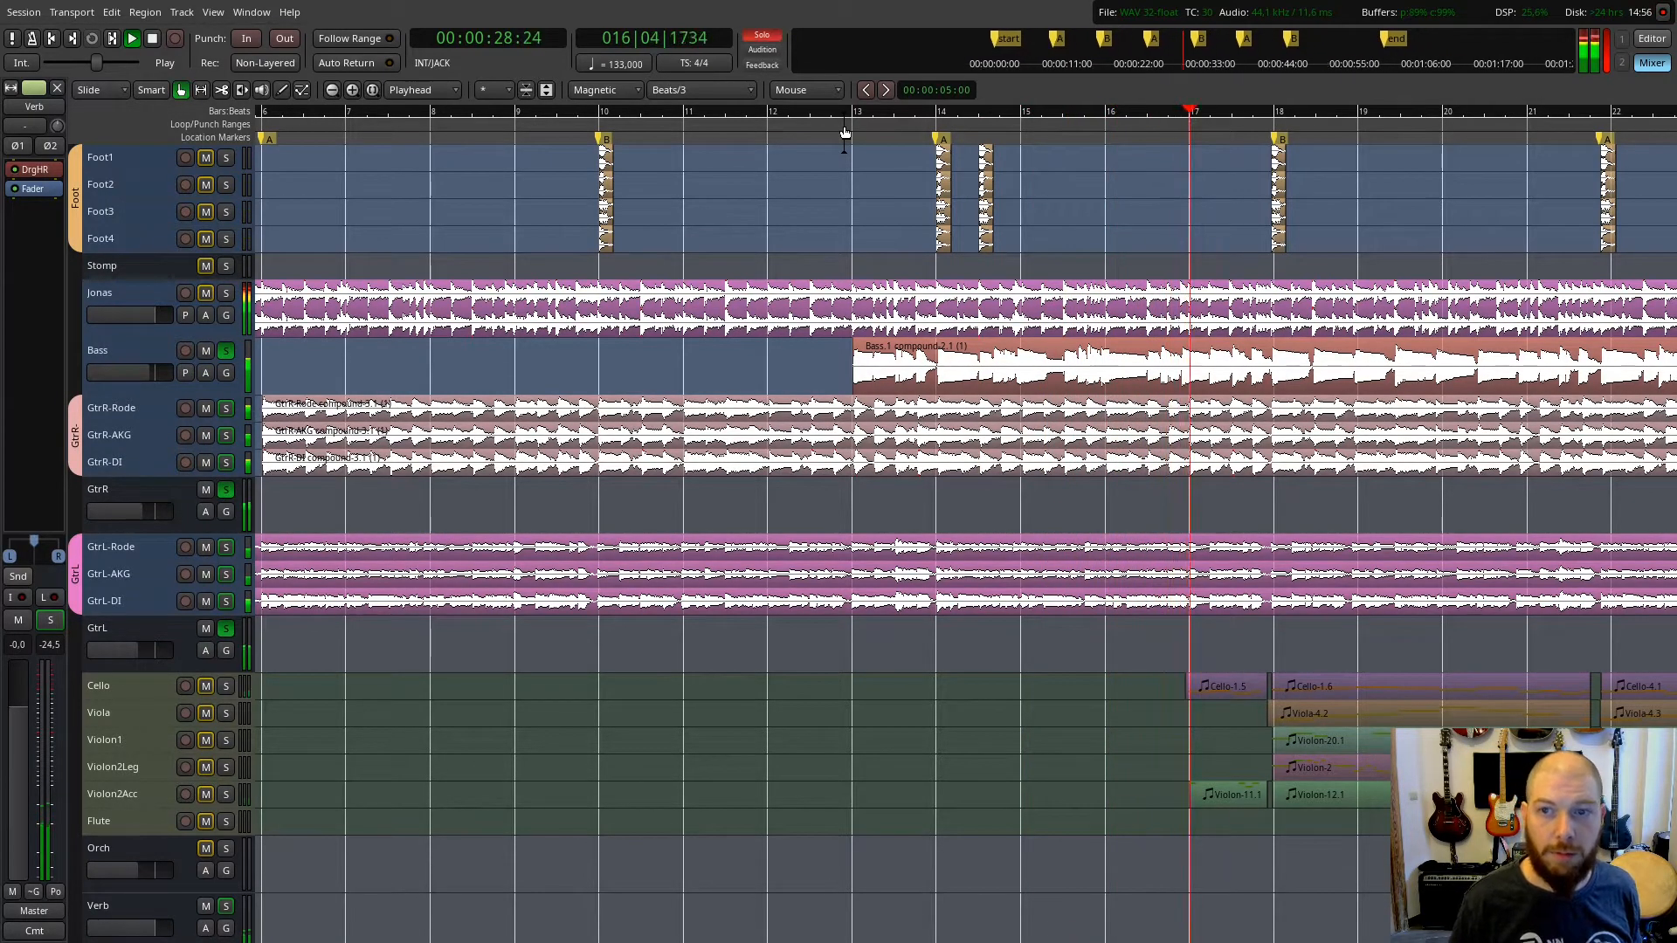
key("space")
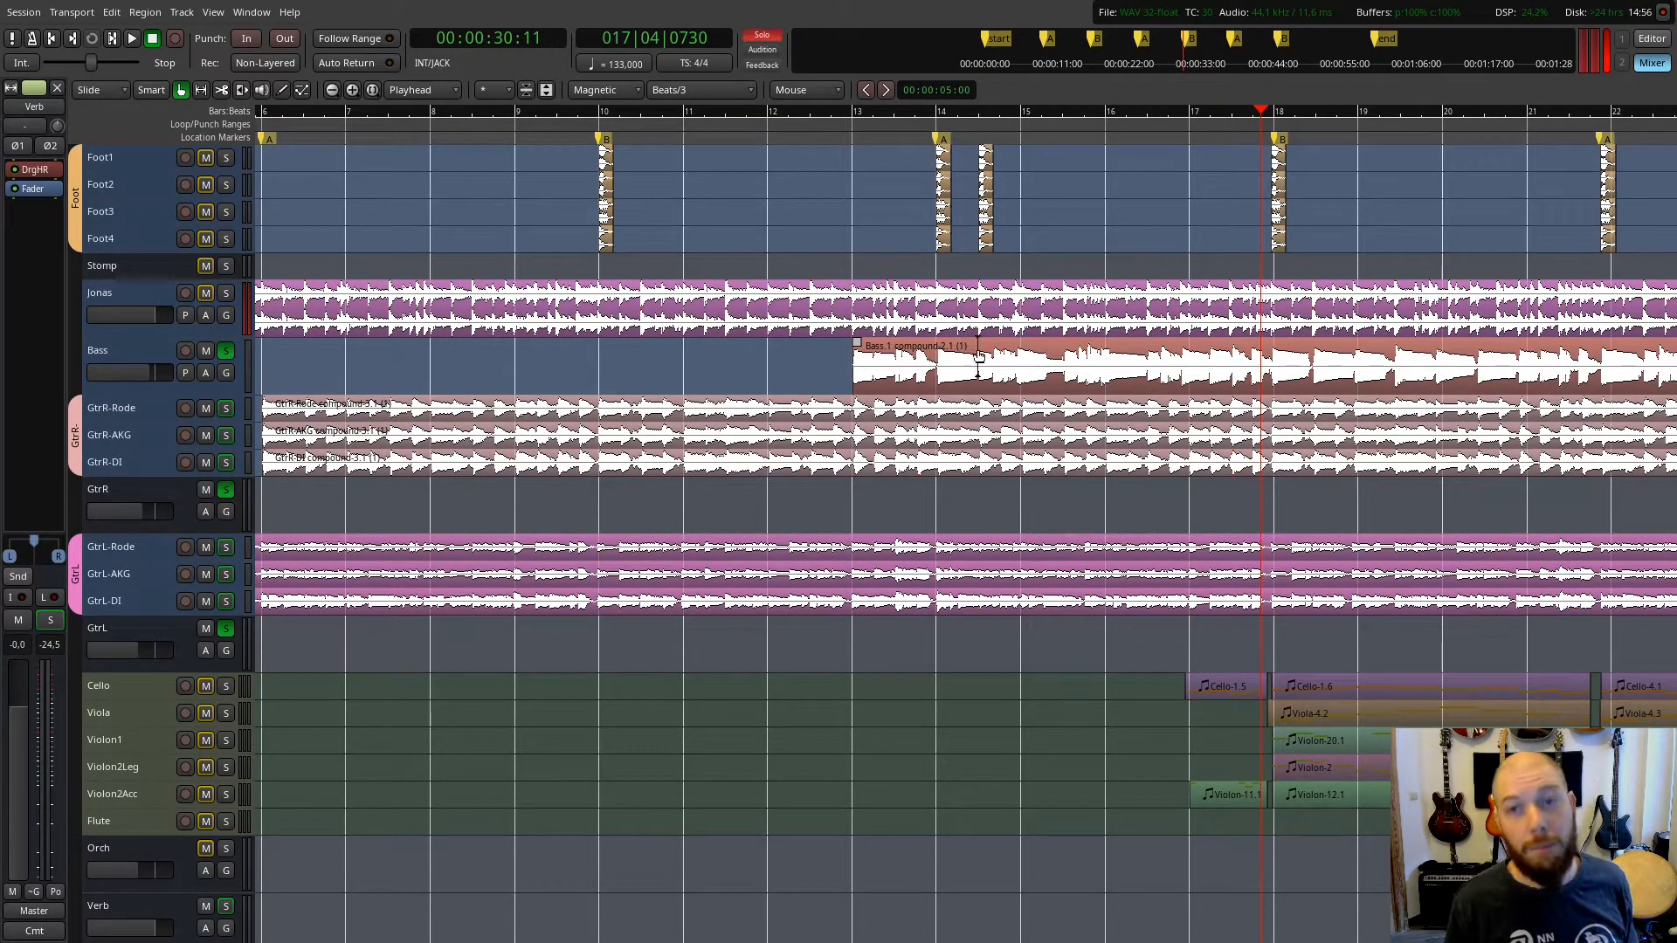
Solo the Orch bus together with the guitars and bass, focusing on the string and flute regions around bar 18
scroll(985, 393, "right", 2)
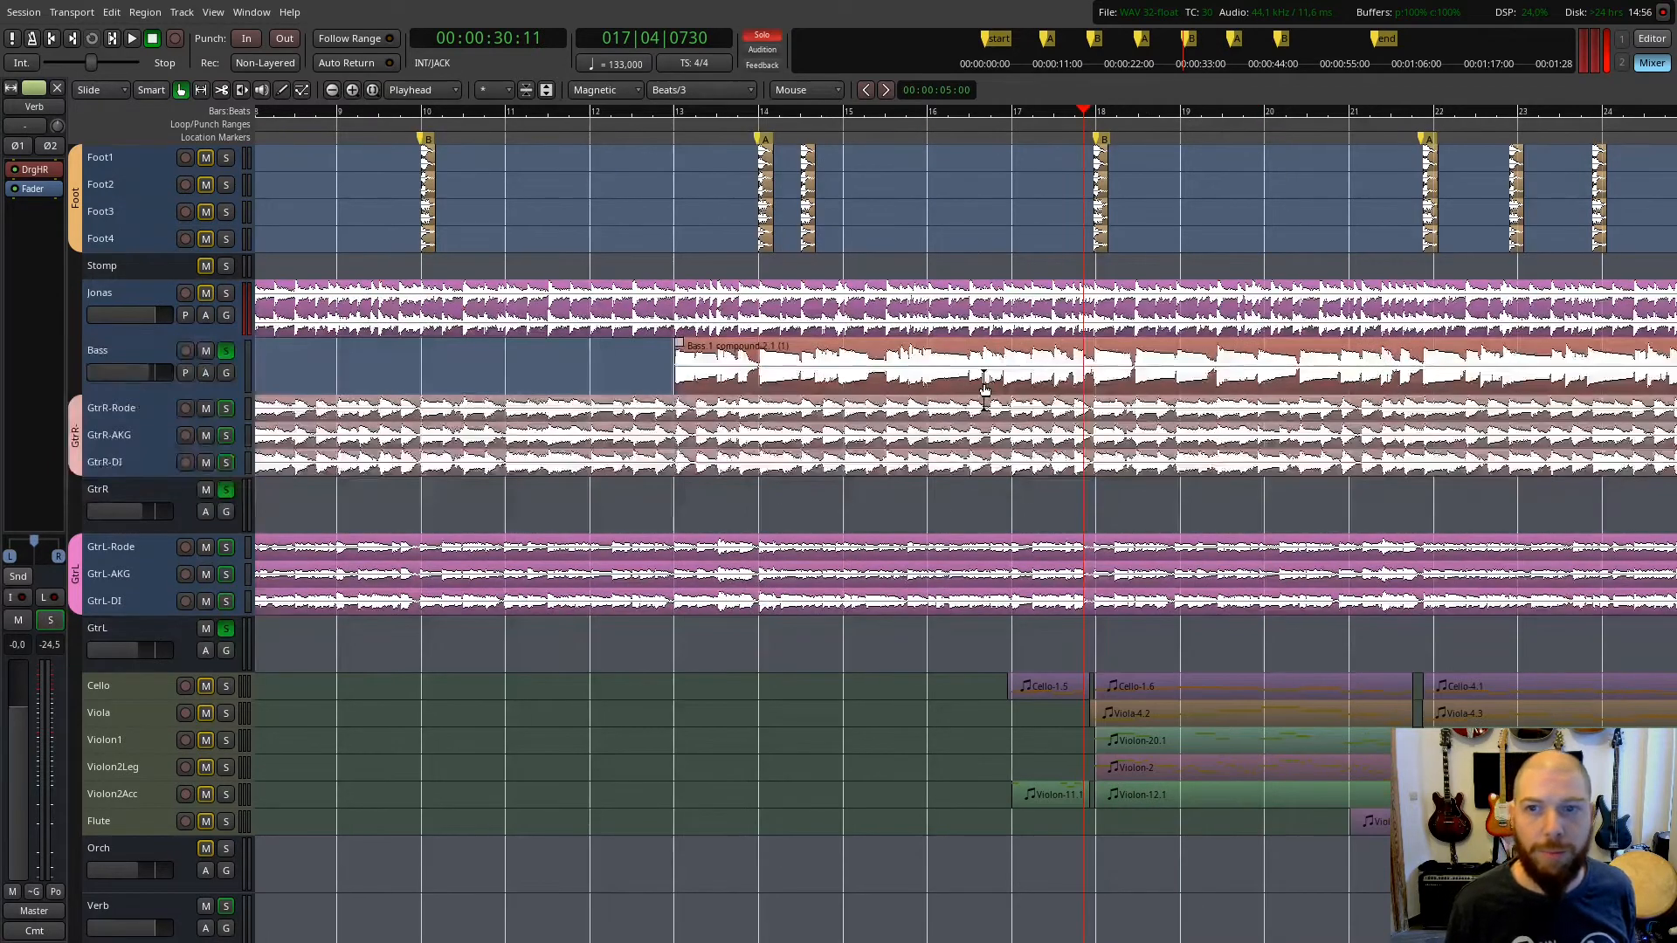
scroll(986, 392, "down", 1)
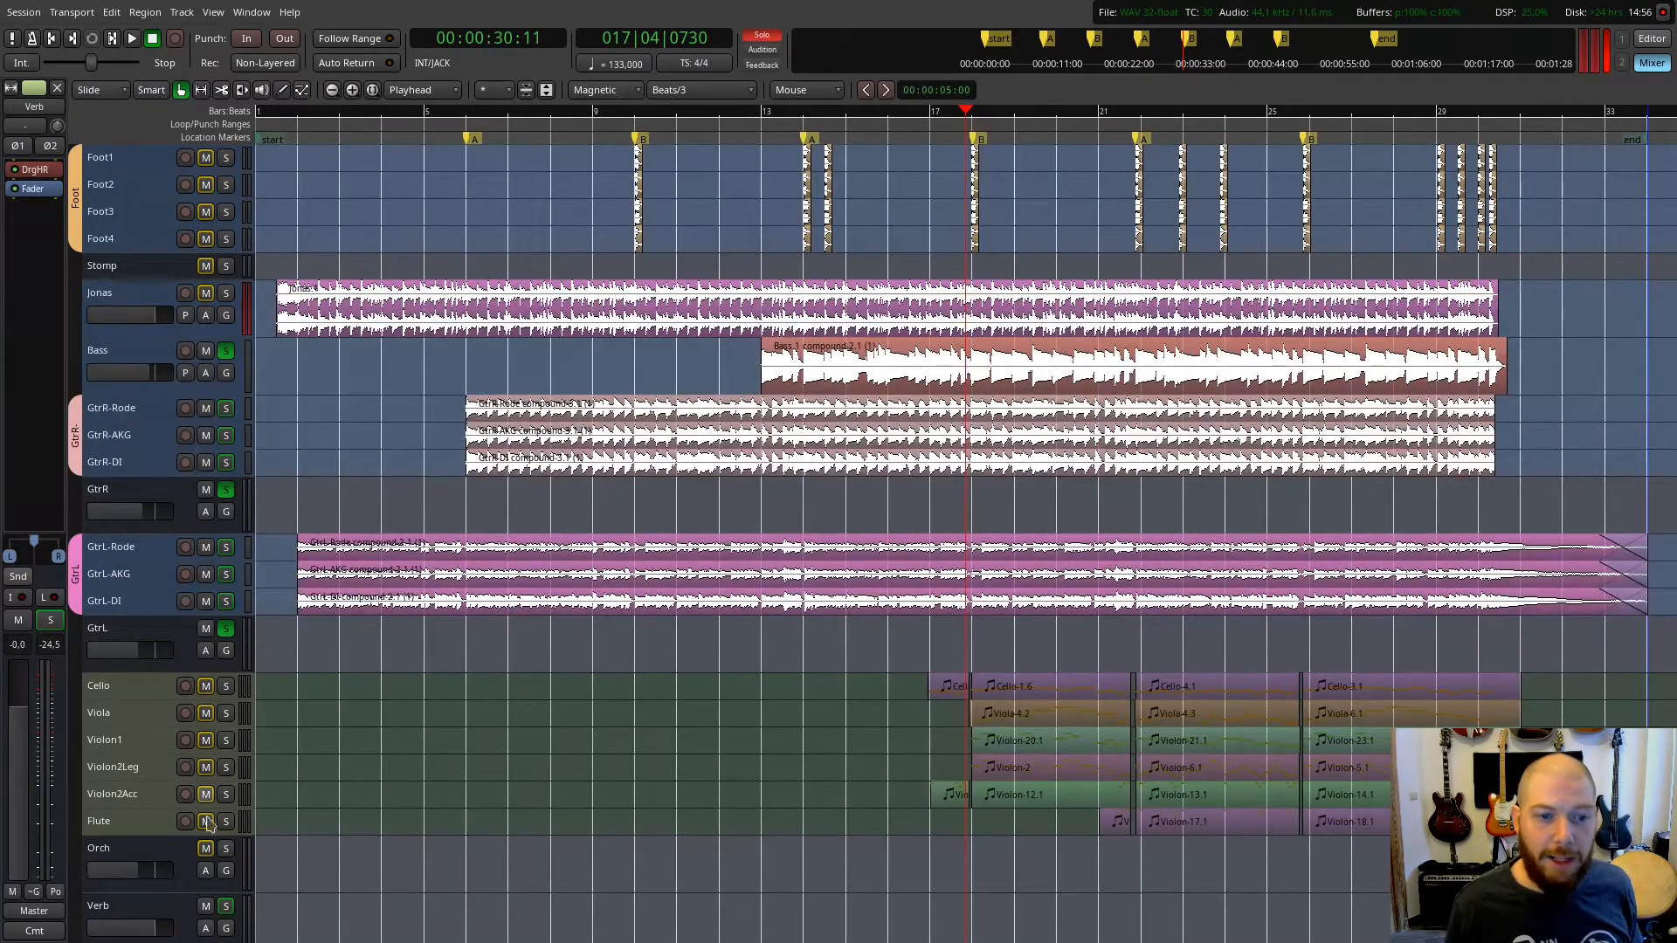
left_click(242, 854)
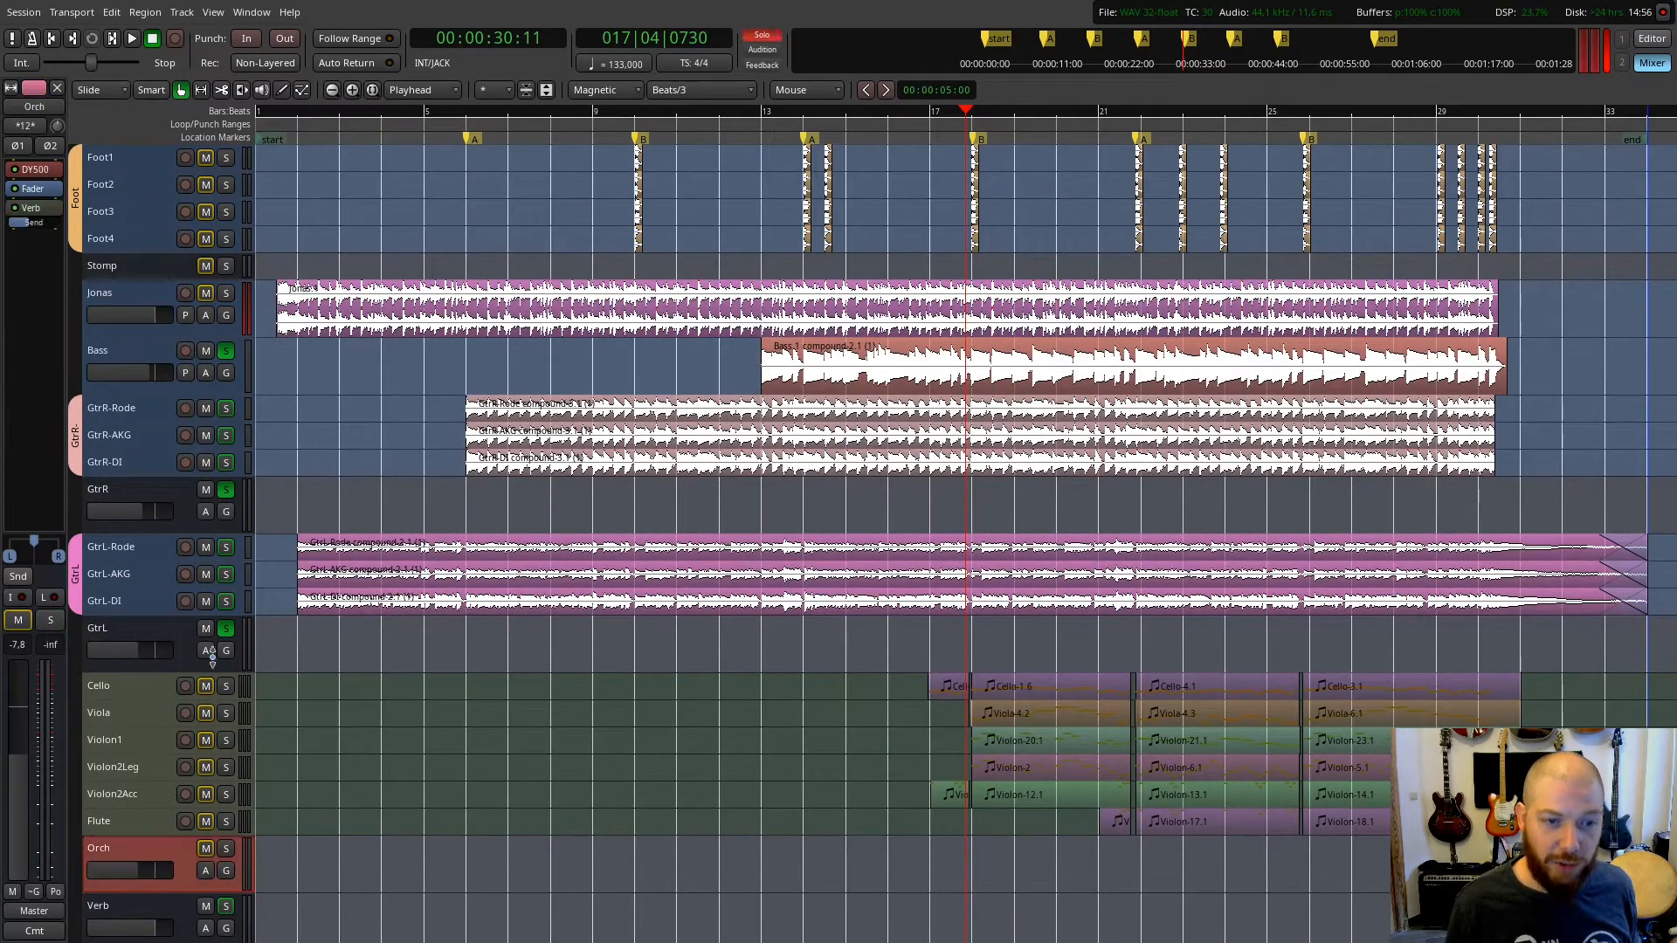
left_click(226, 850)
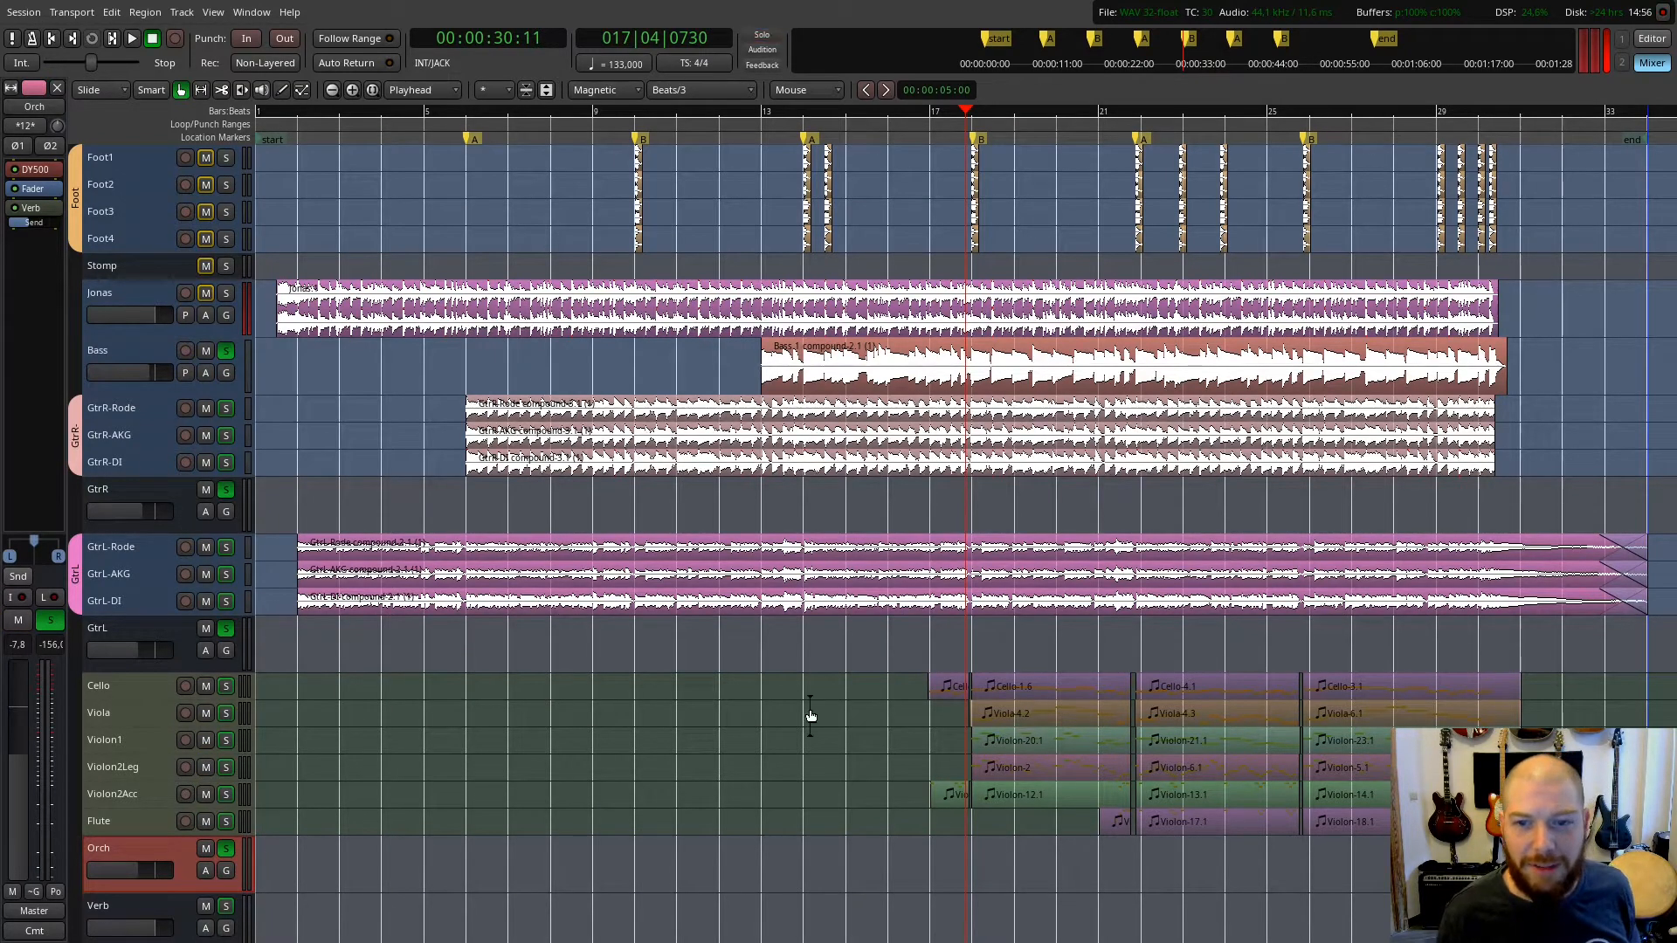
scroll(1018, 709, "up", 1)
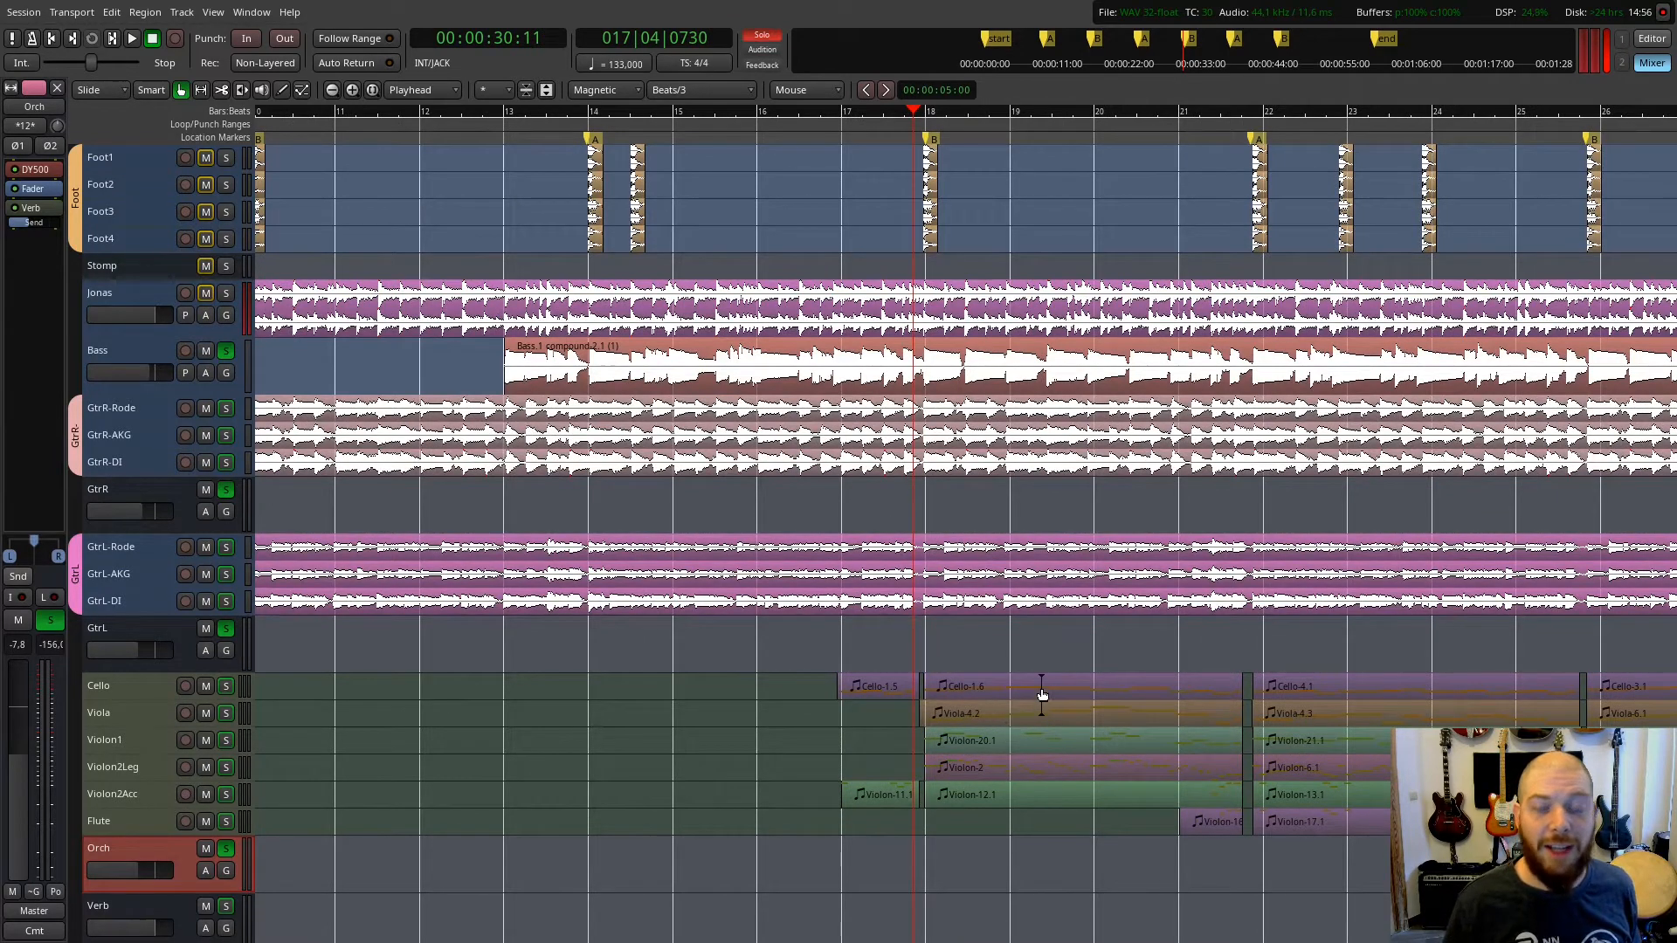
Mute the Violon2Acc, Violon2Leg and Flute tracks and play the soloed parts from the end of bar 17 to the A marker at bar 22
scroll(1041, 686, "down", 1)
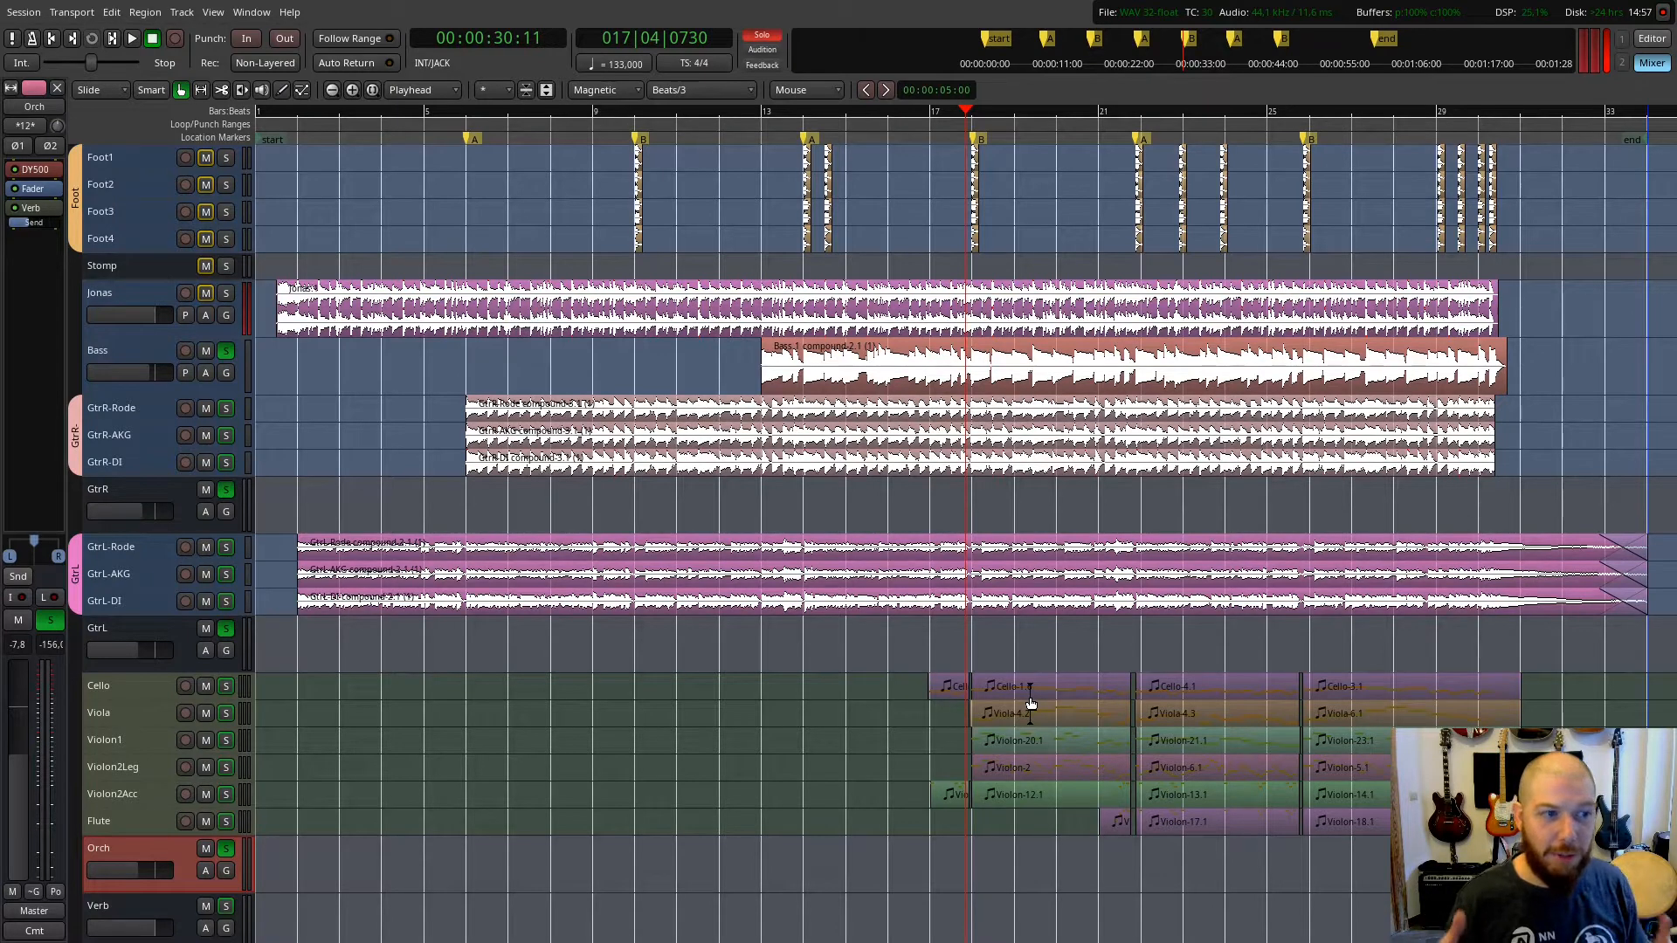
left_click(208, 796)
left_click(206, 767)
left_click(206, 821)
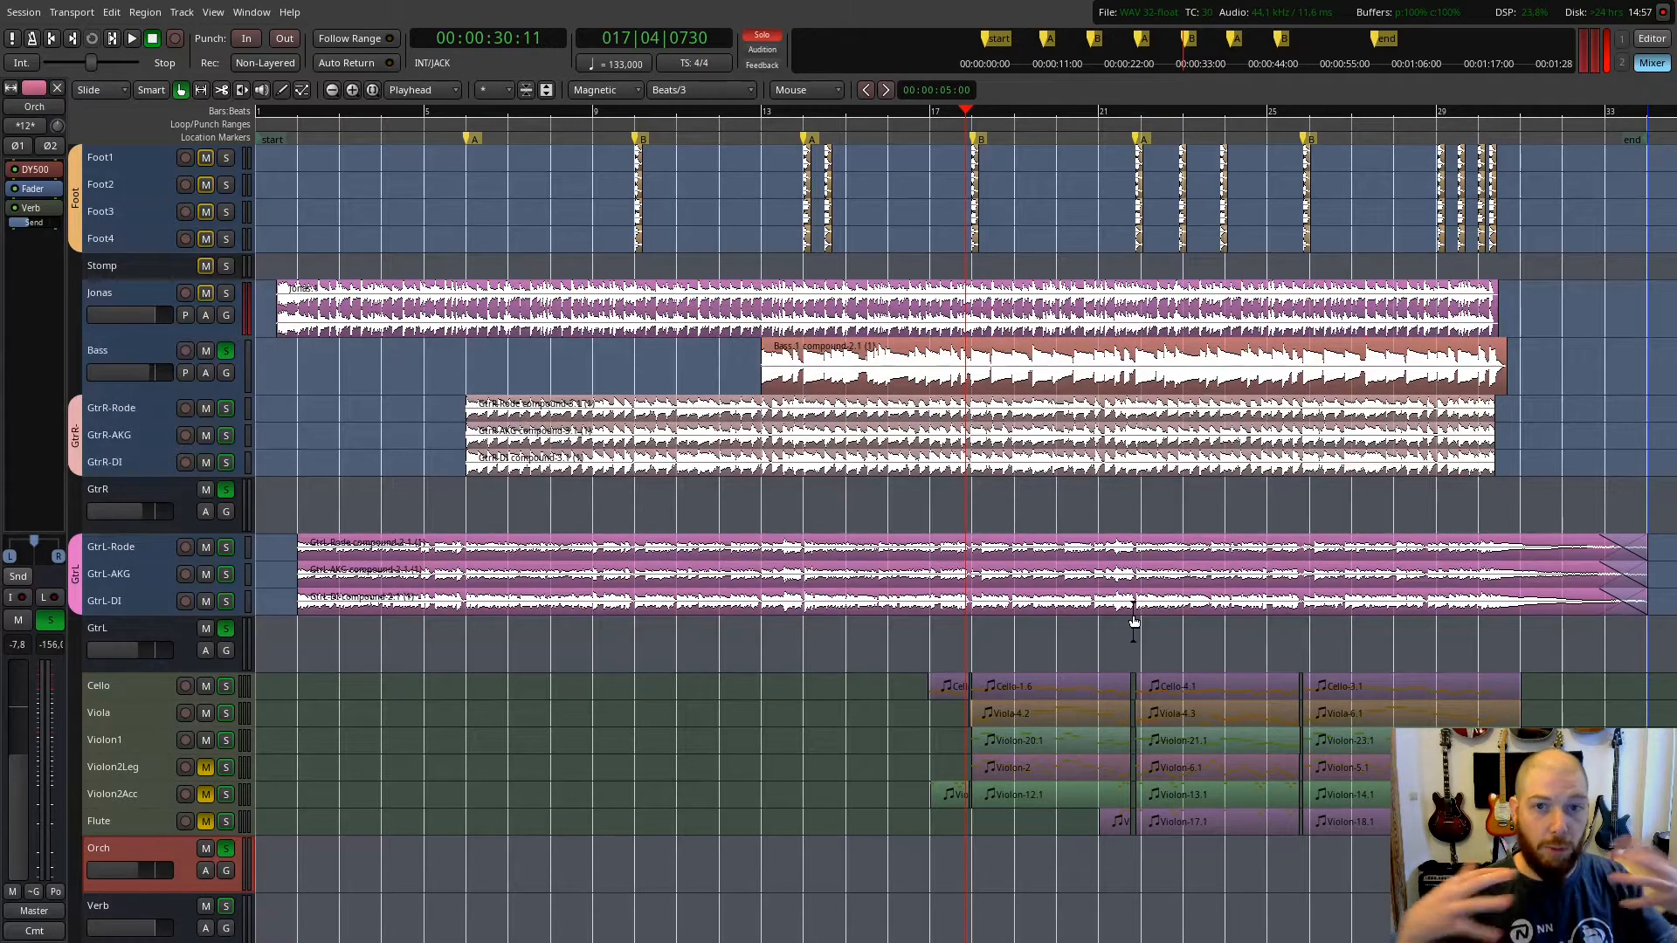
key("space")
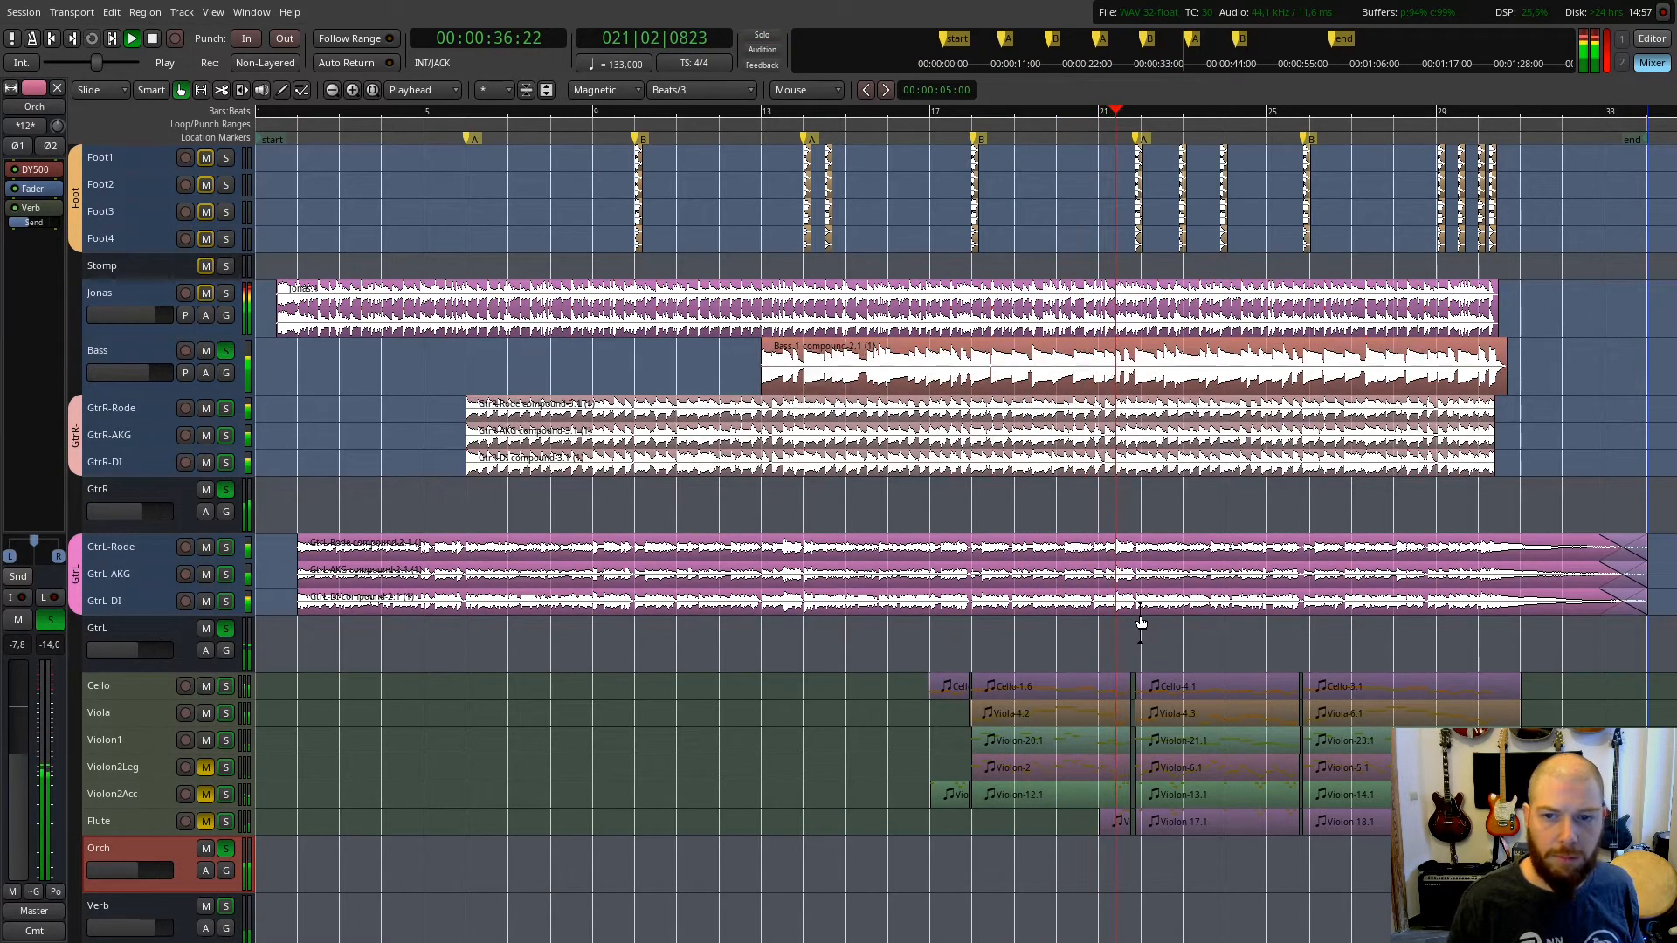
key("space")
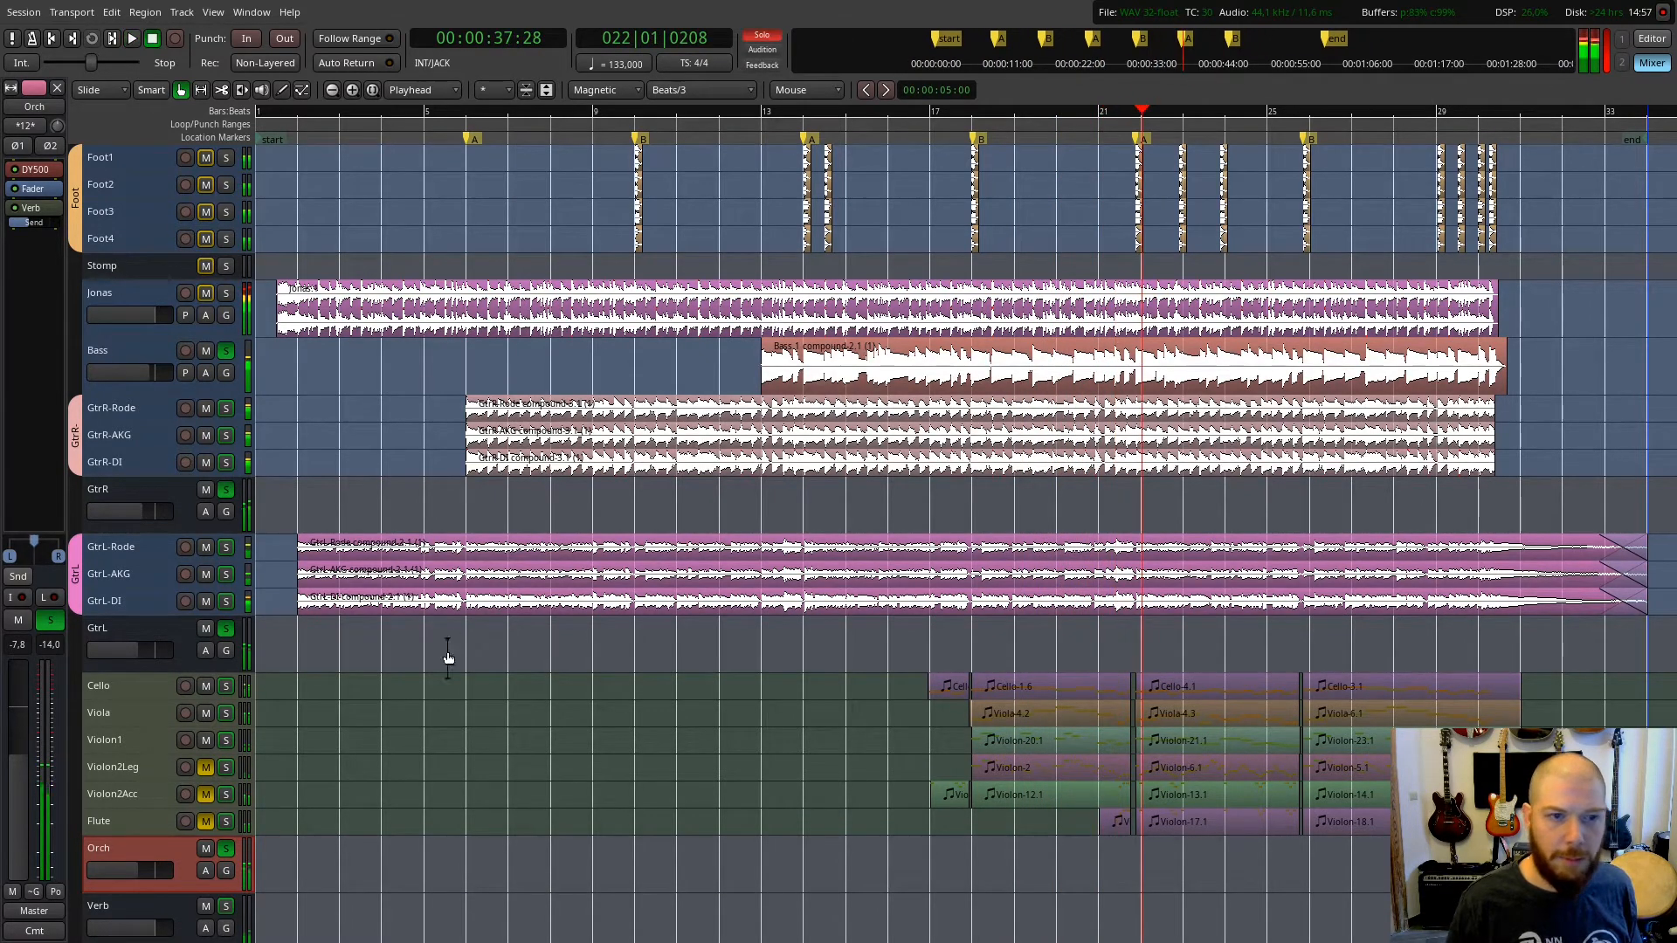
Set the Violon1 fader to -6.6 and play the soloed parts from just before the A marker at bar 22 to the ending in bar 30
left_click(127, 742)
left_click_drag(23, 778, 24, 757)
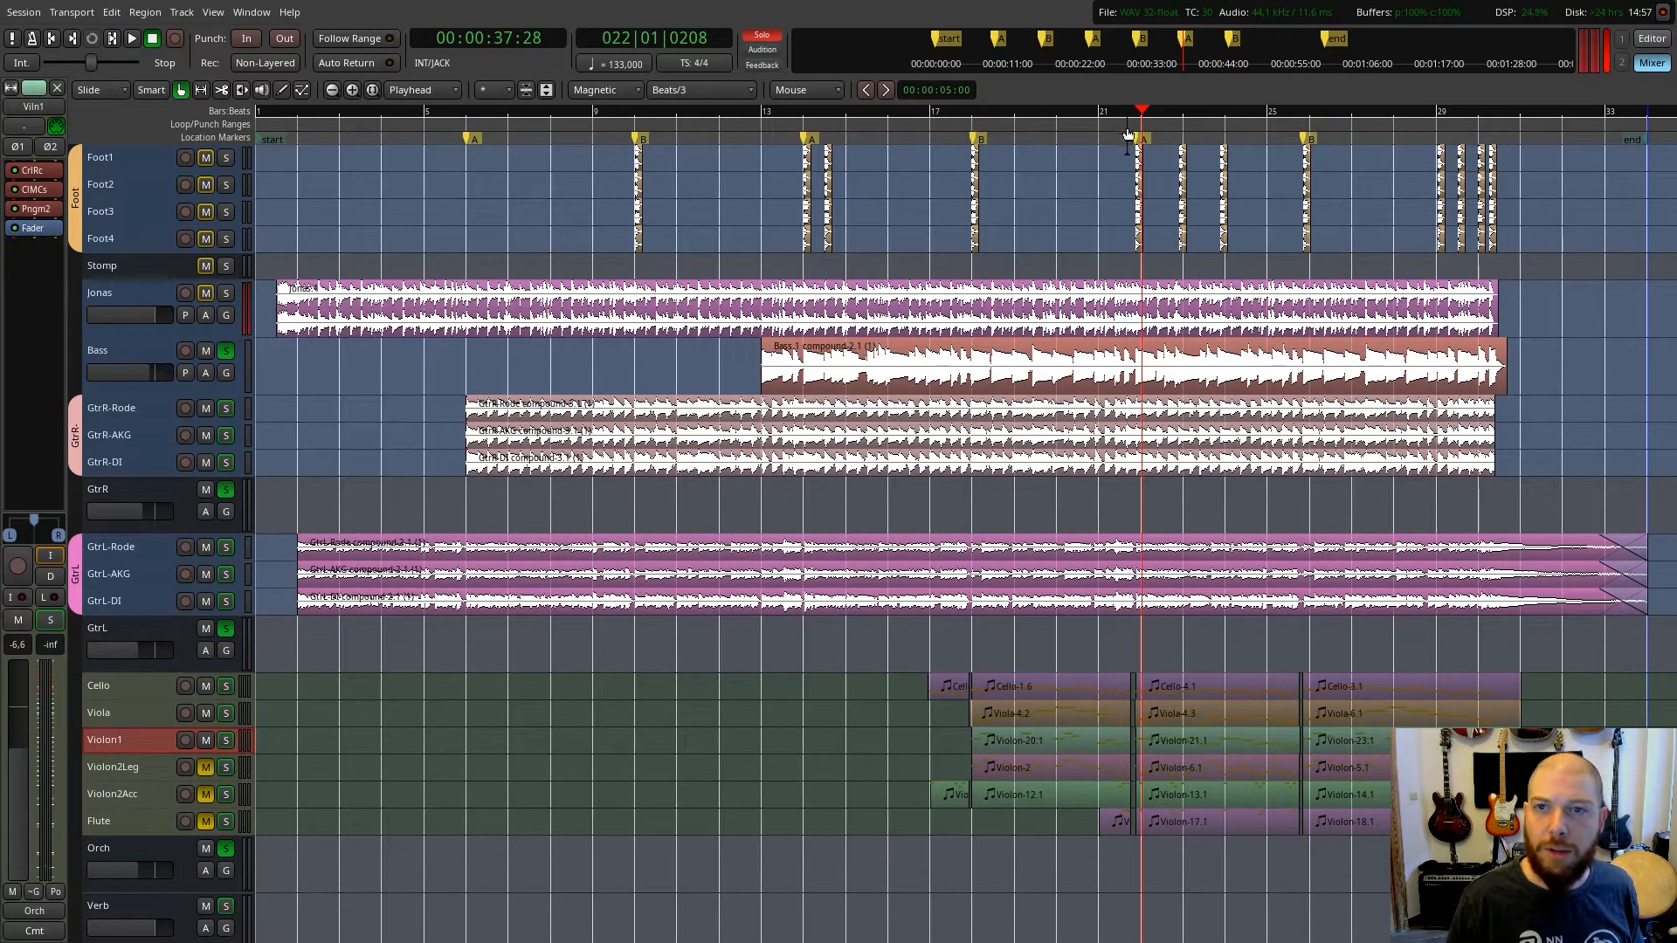
left_click_drag(1136, 130, 1133, 129)
key("space")
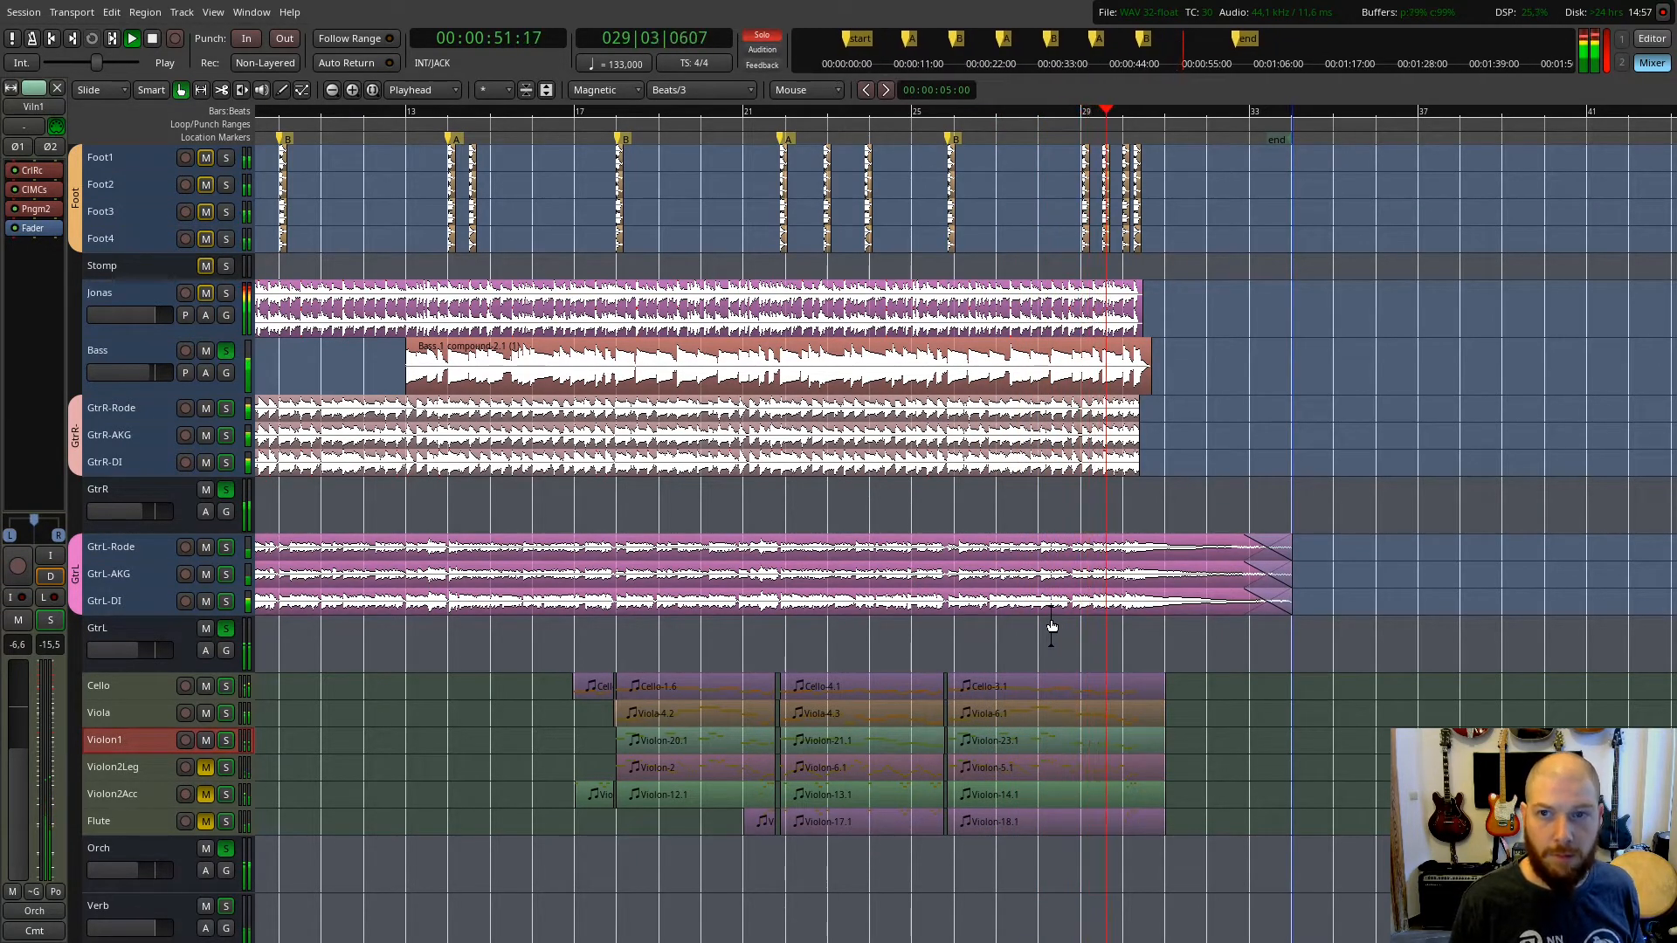
key("space")
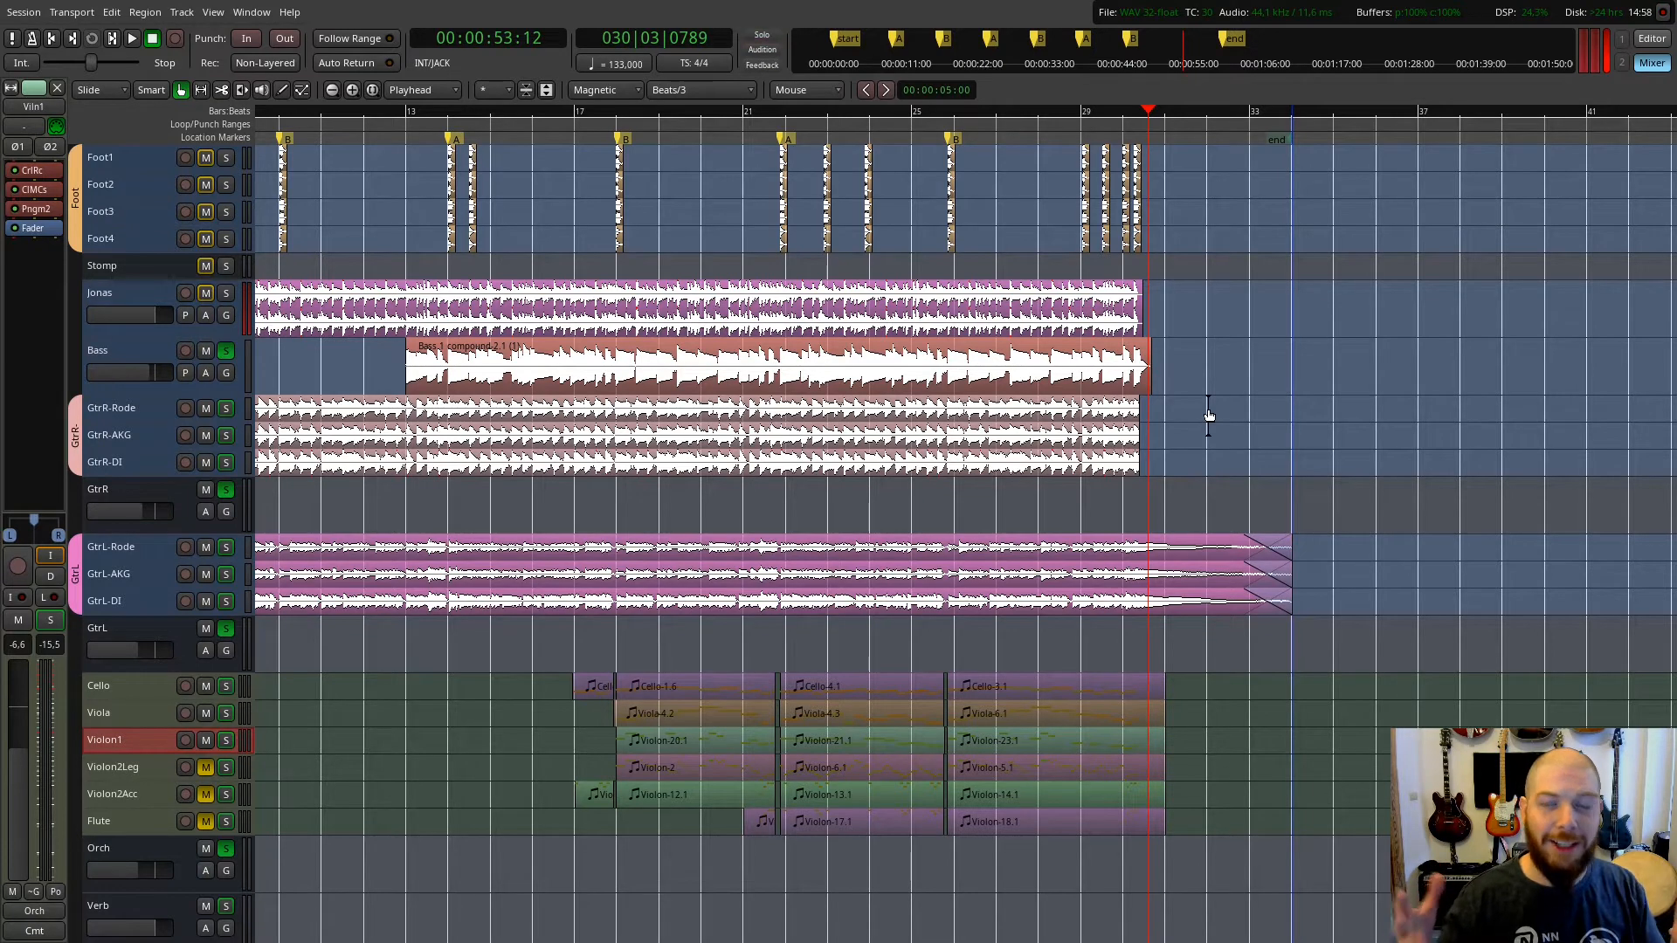
Replay the soloed parts from just before bar 29 to the final notes in bar 30
scroll(1201, 441, "up", 1)
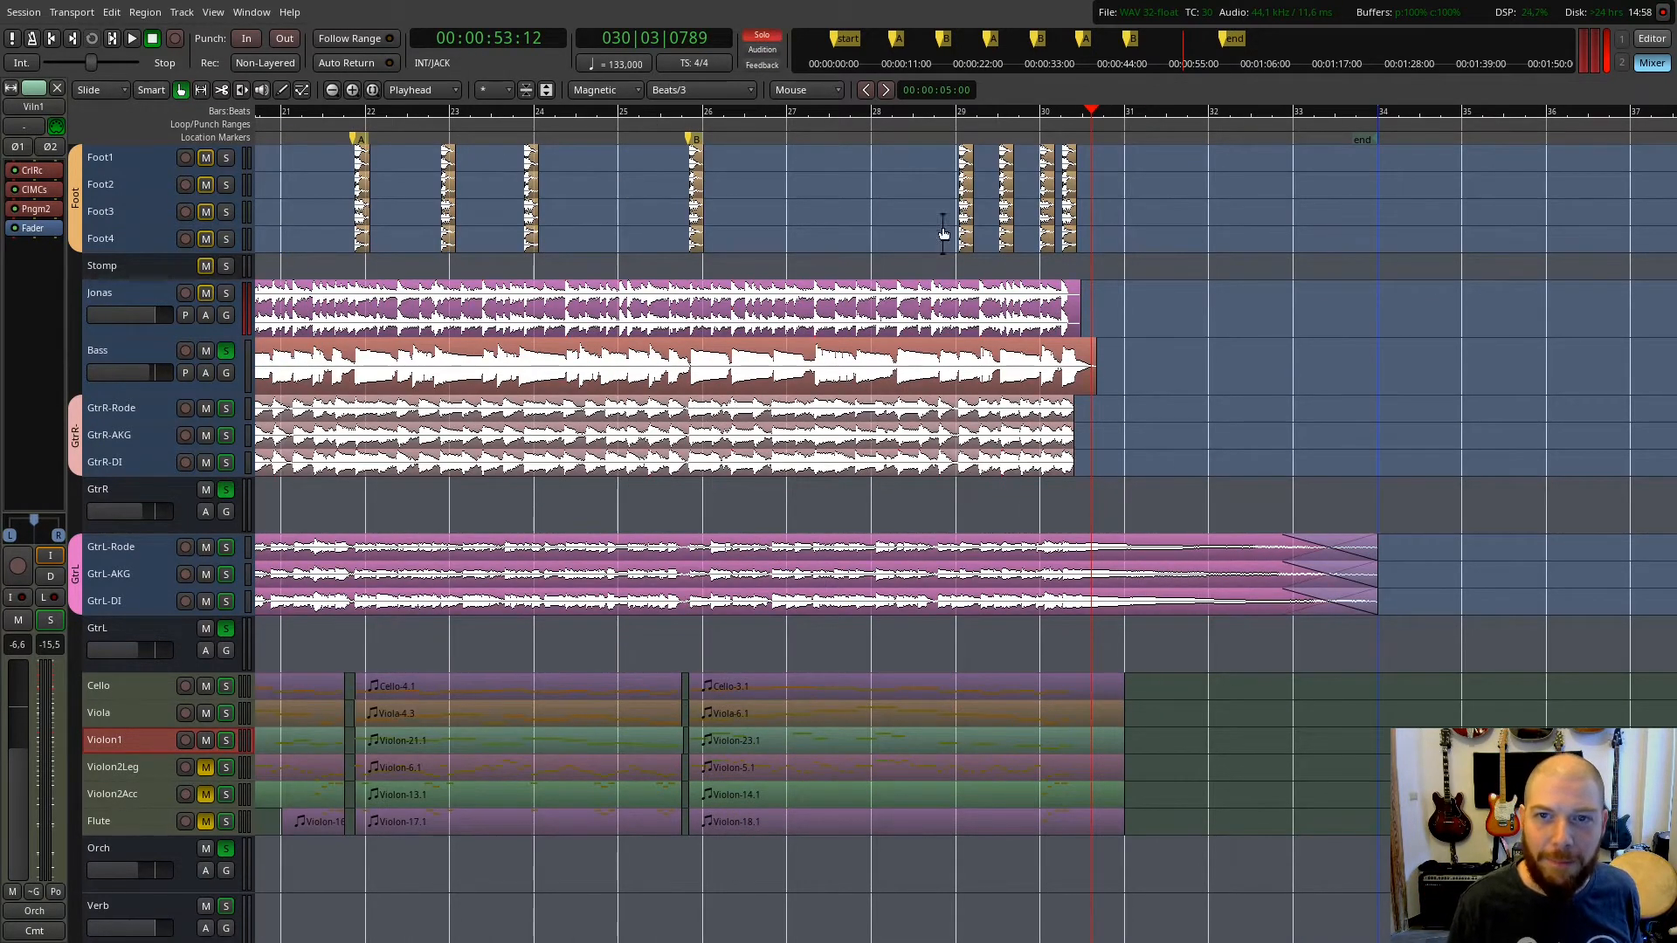
left_click(945, 126)
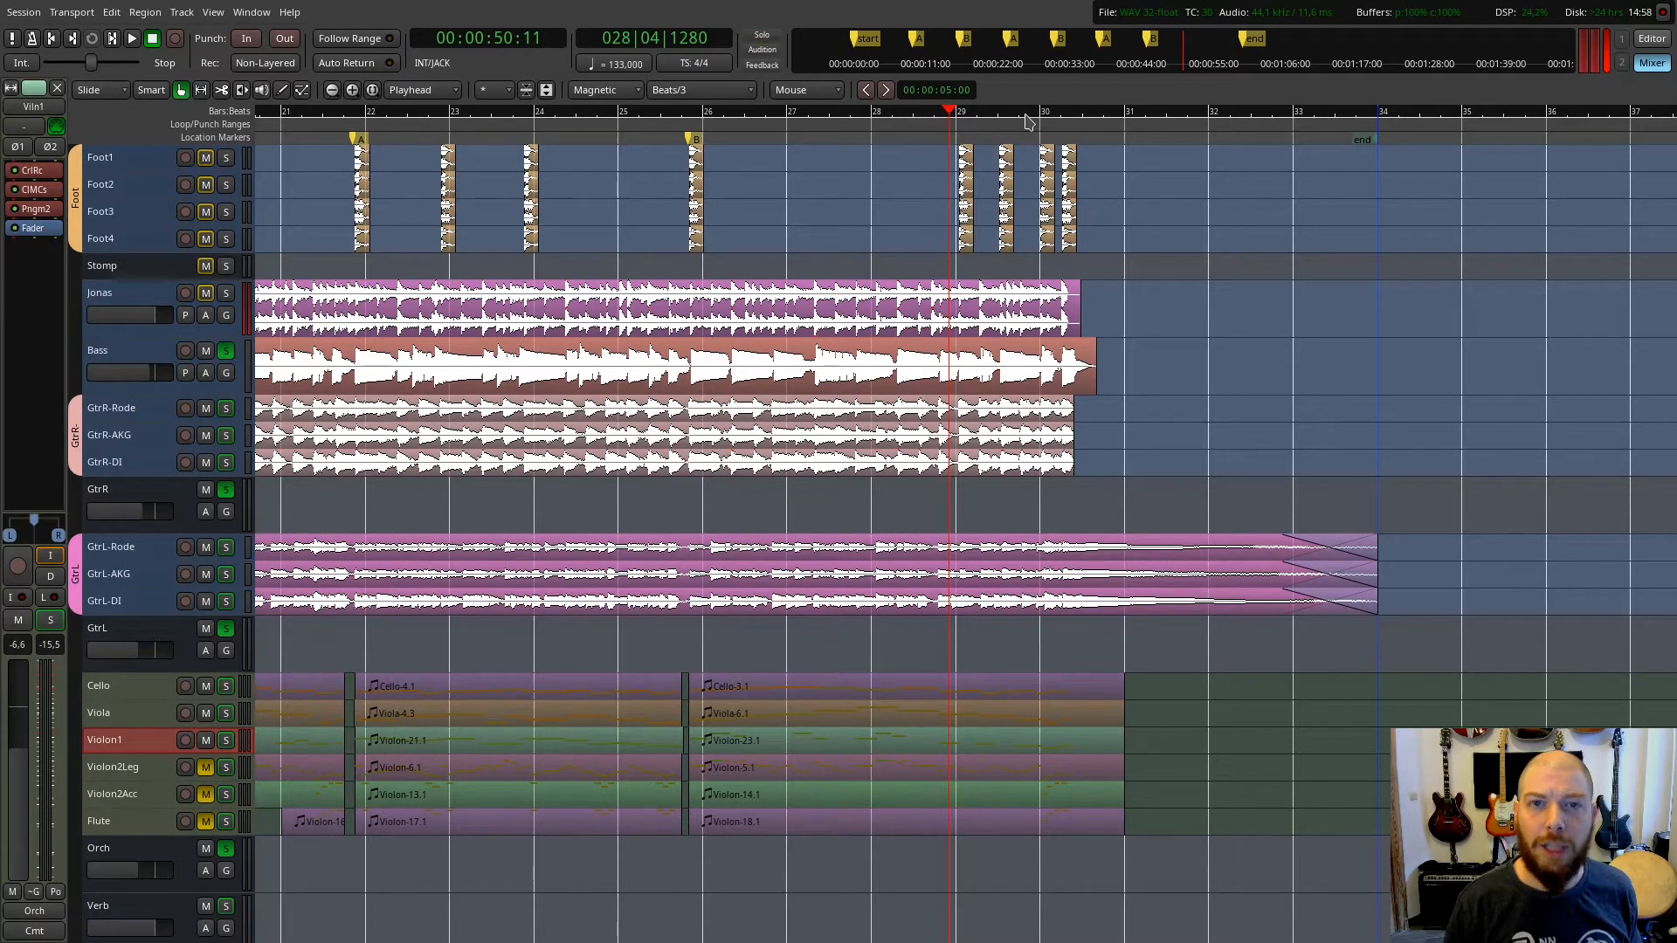
key("space")
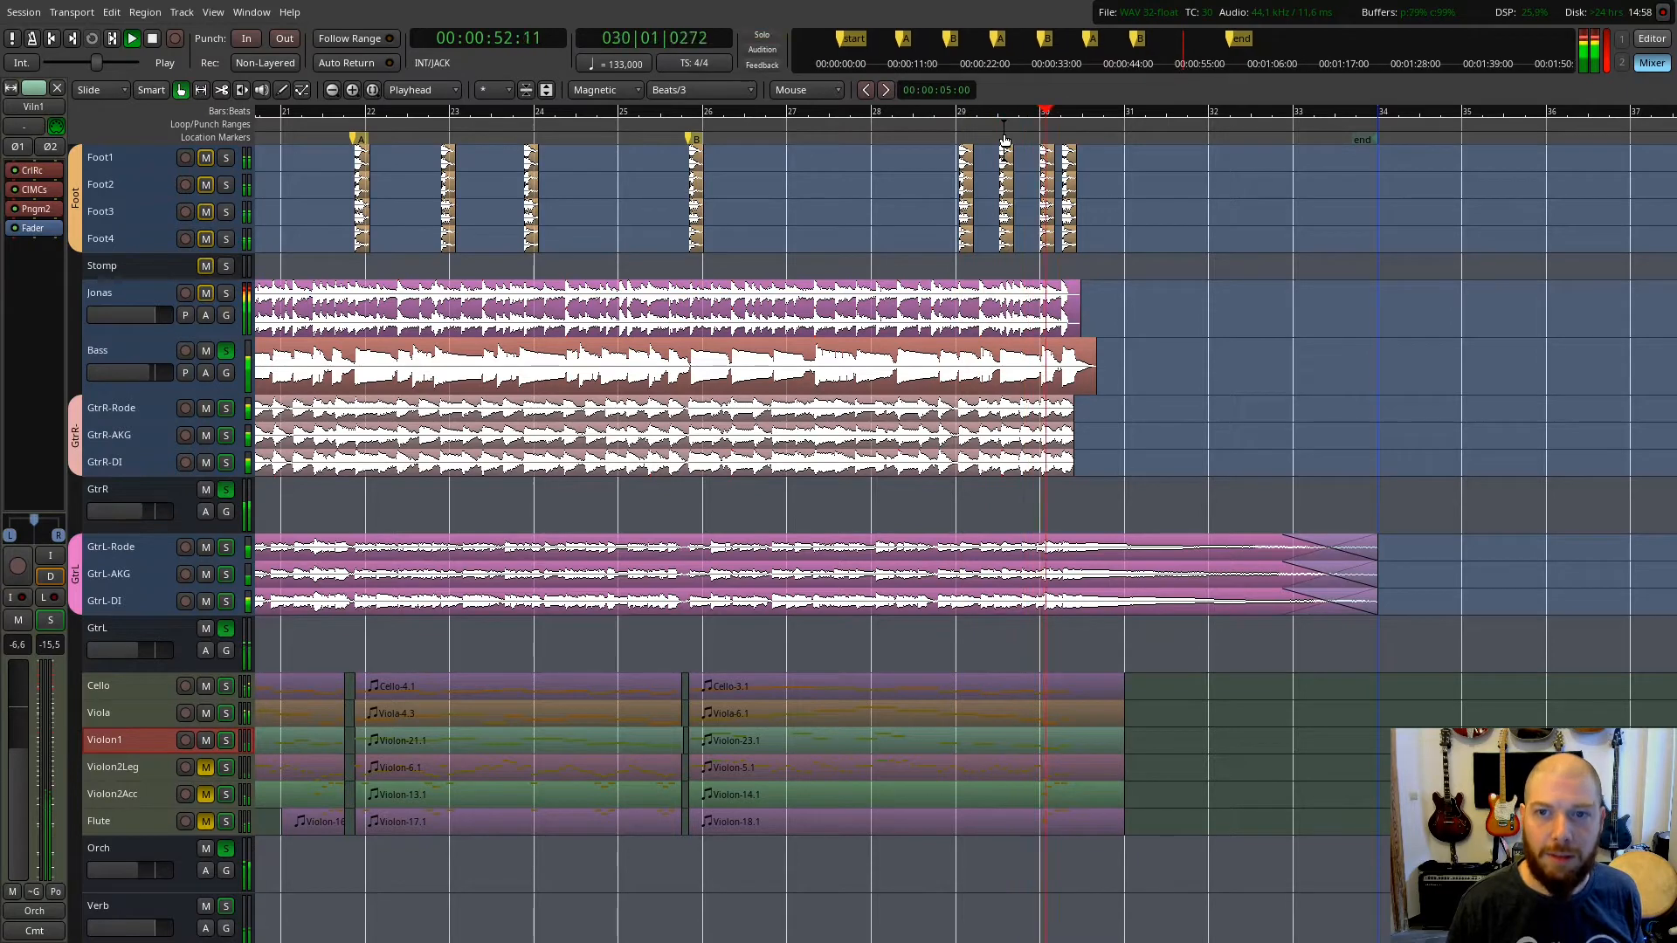
key("space")
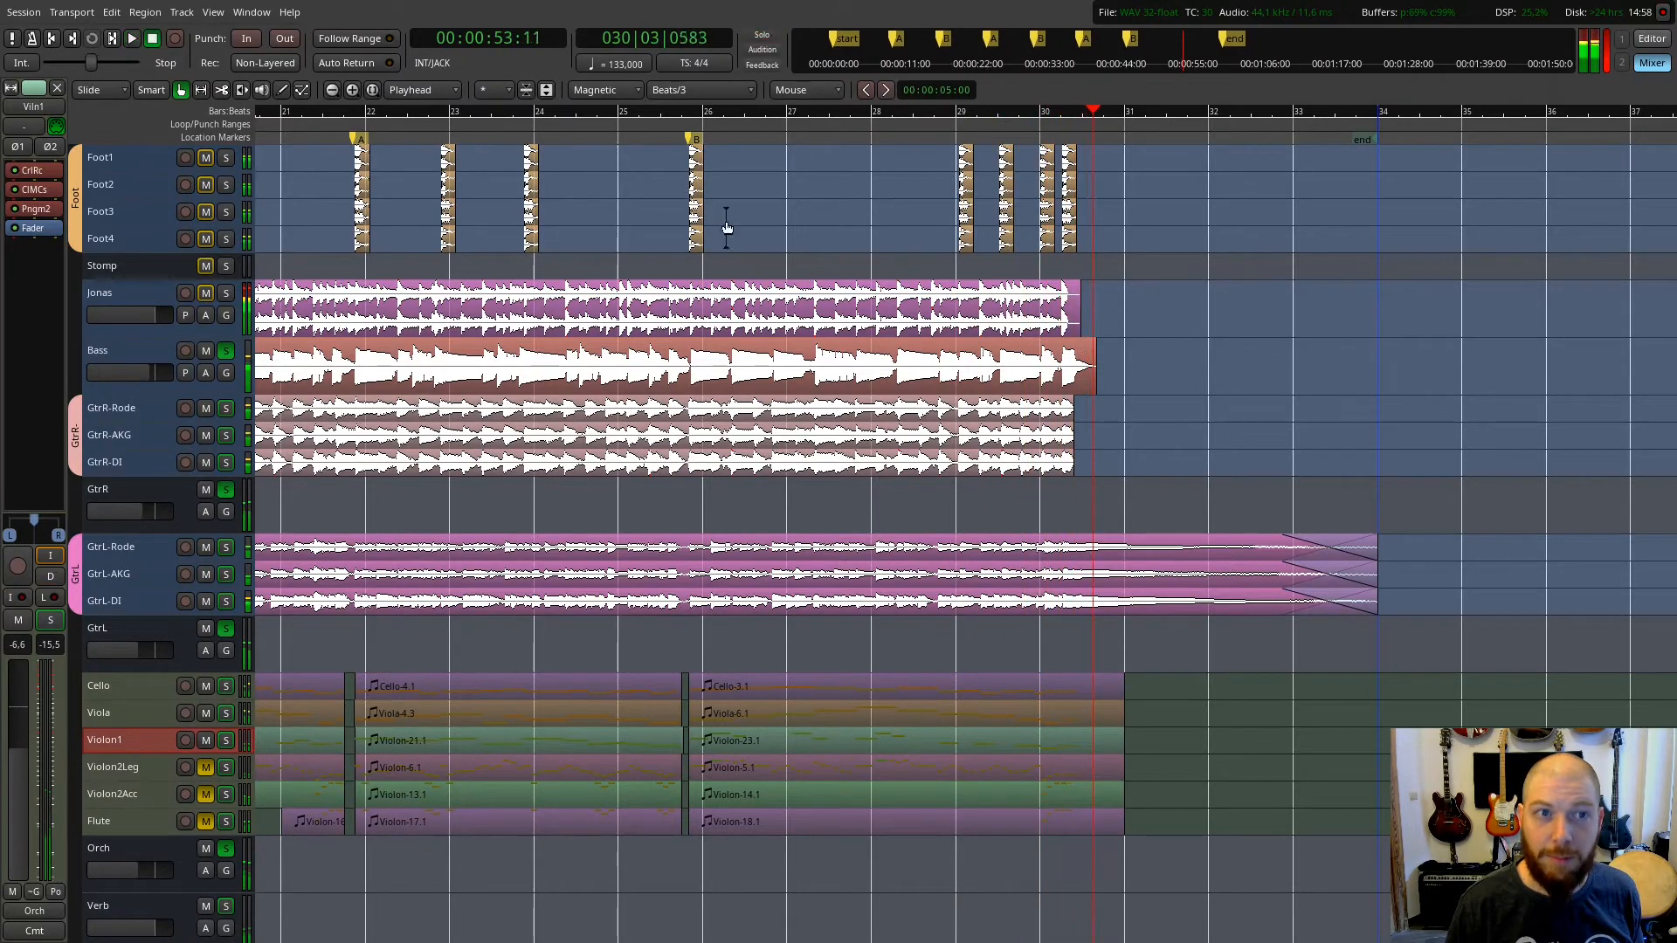
Add the Stomp bus to the solo and play a few bars from just before the A marker at bar 14
left_click(225, 269)
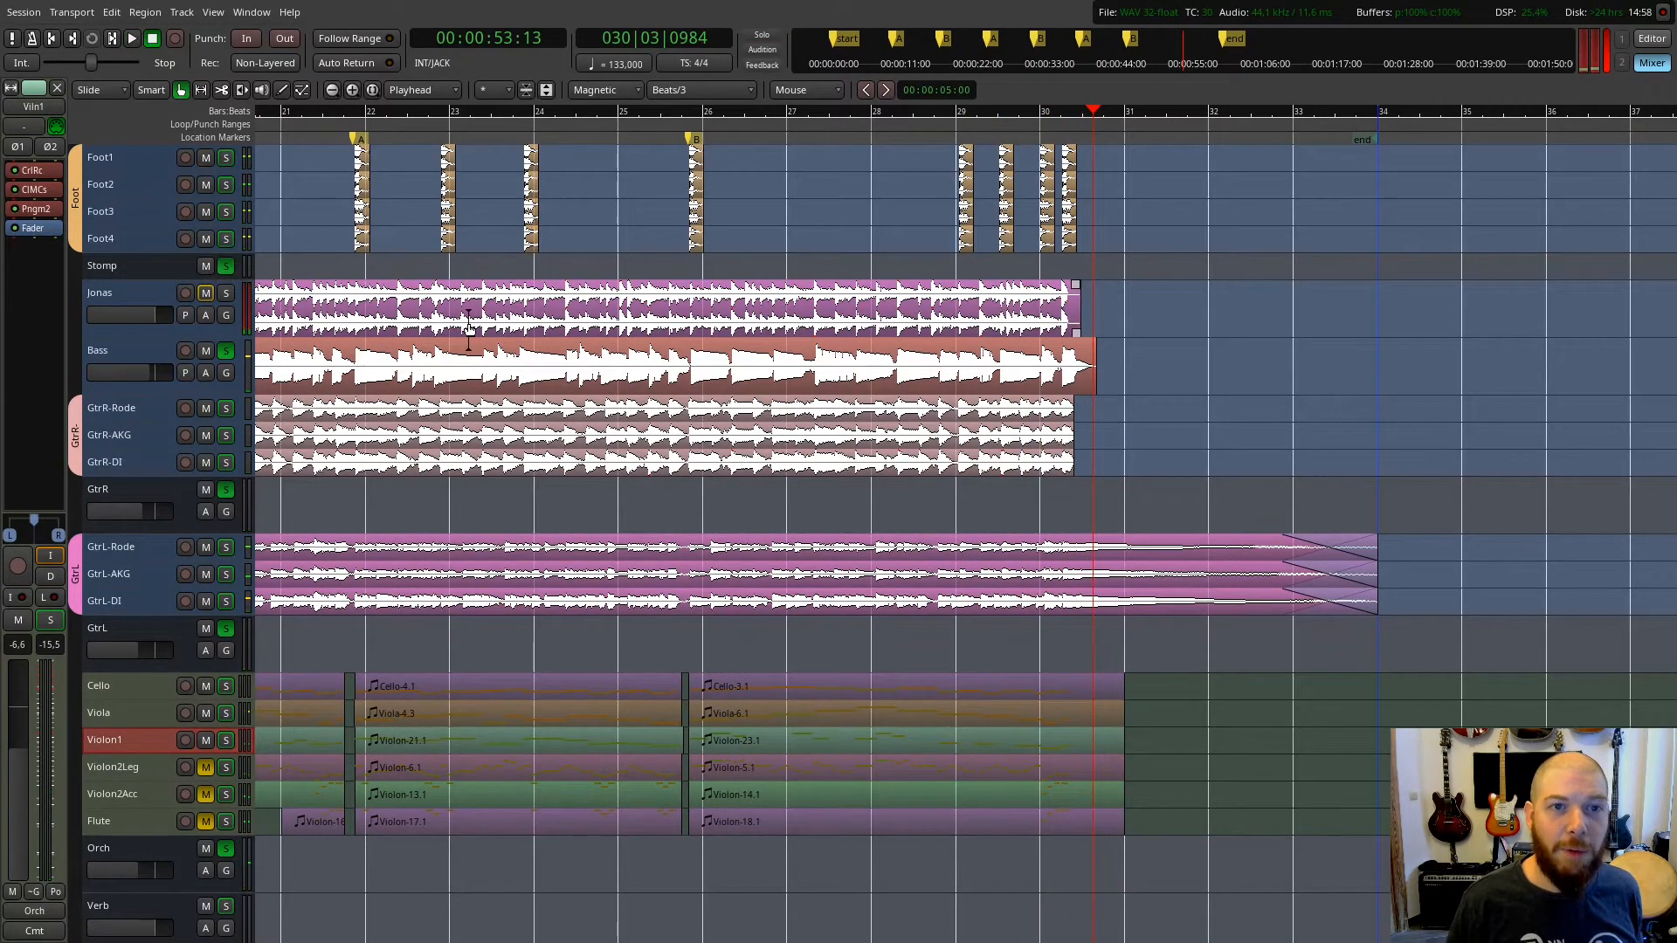
scroll(469, 328, "down", 2)
scroll(469, 328, "left", 2)
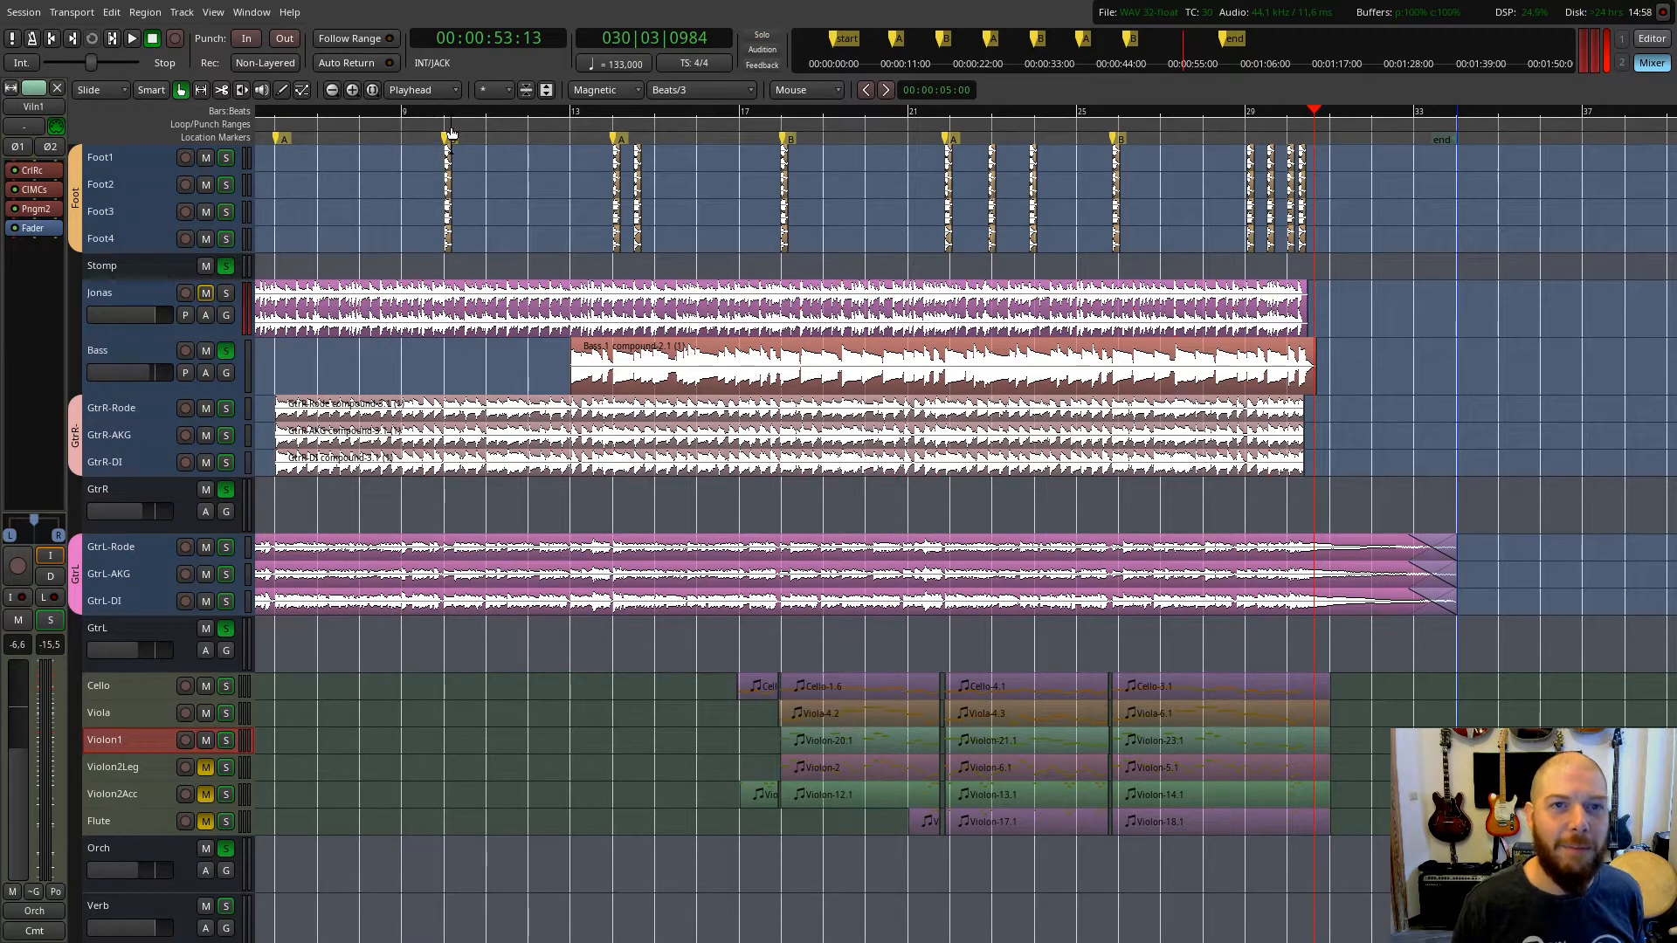
left_click(606, 121)
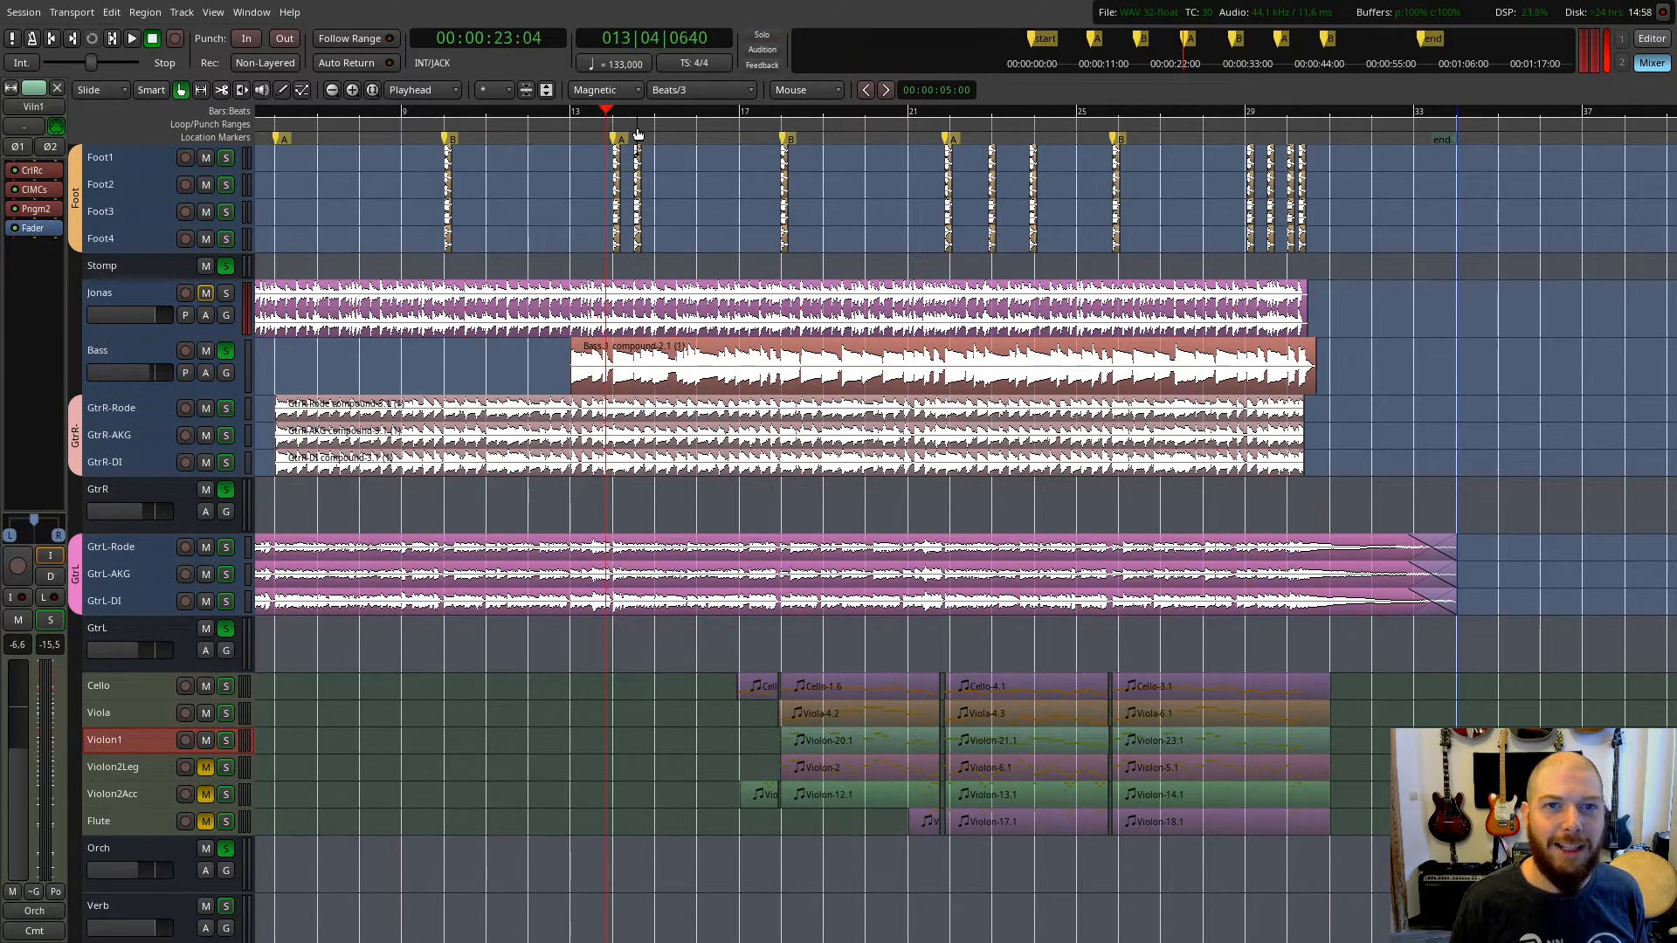
left_click(427, 122)
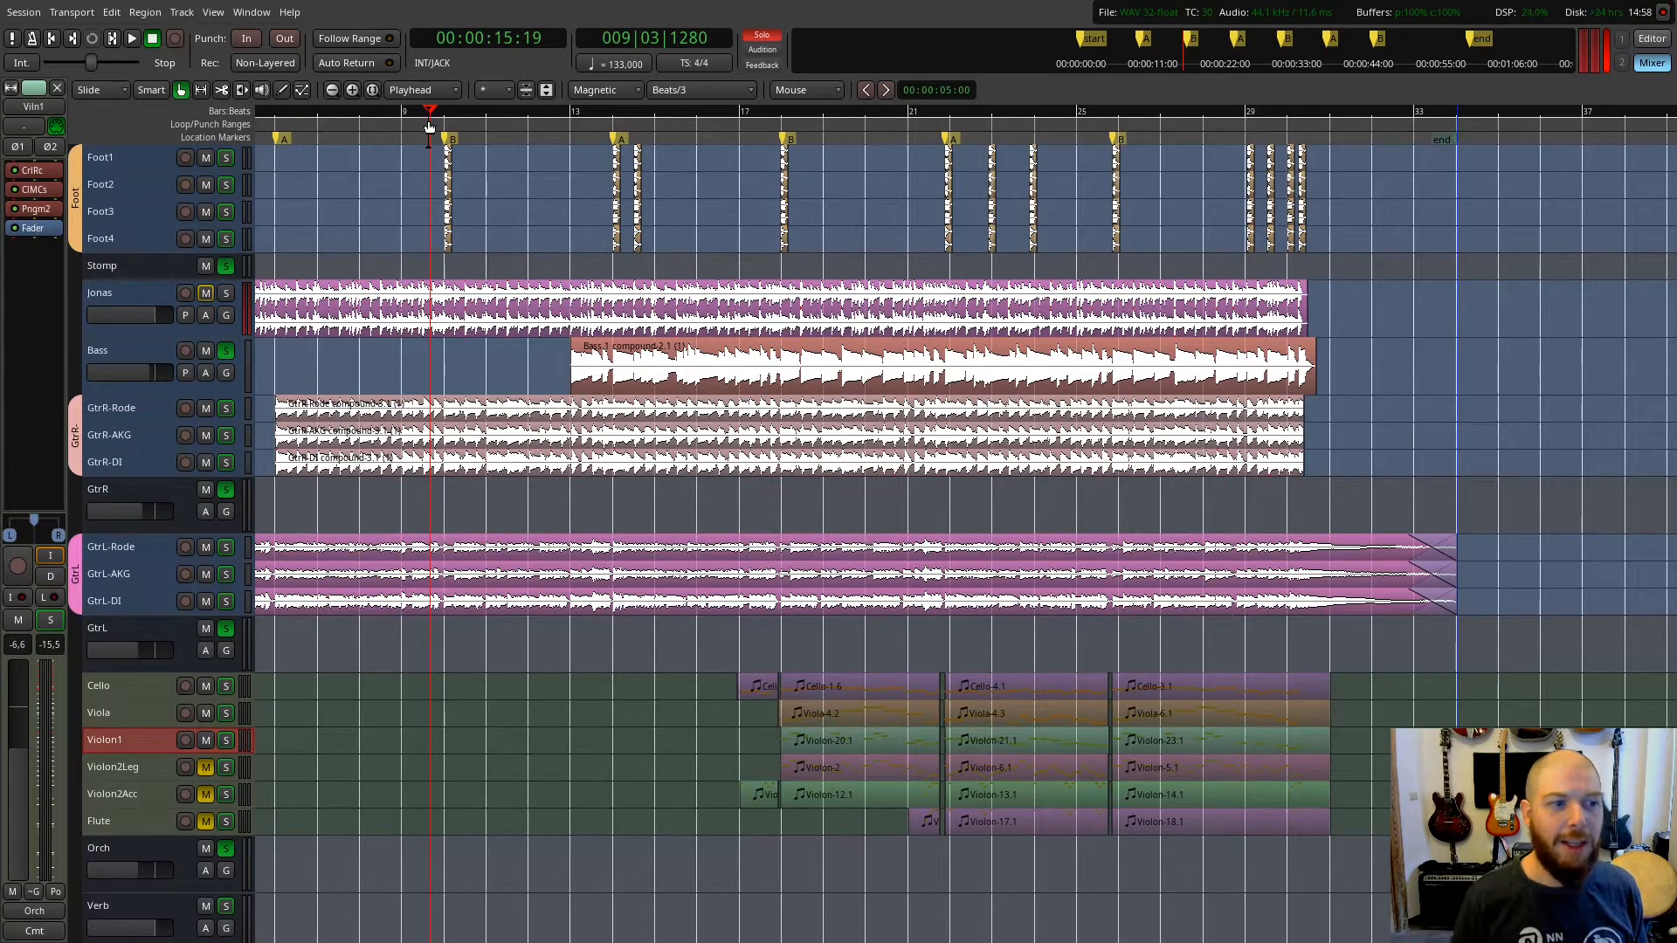
left_click(606, 122)
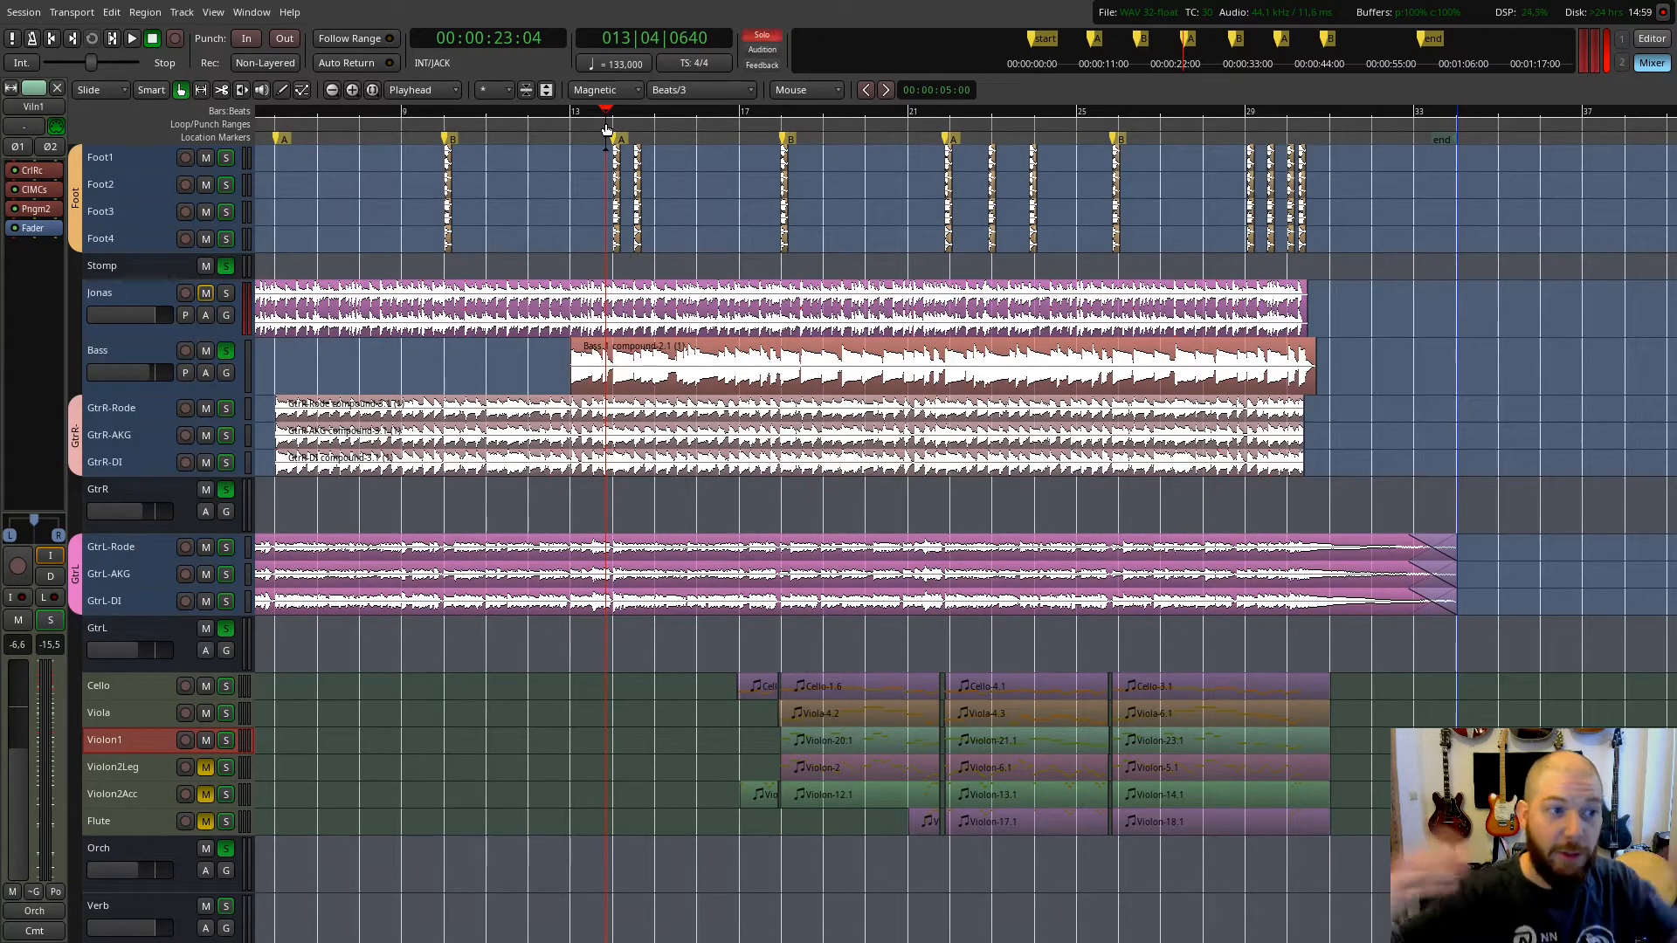
key("space")
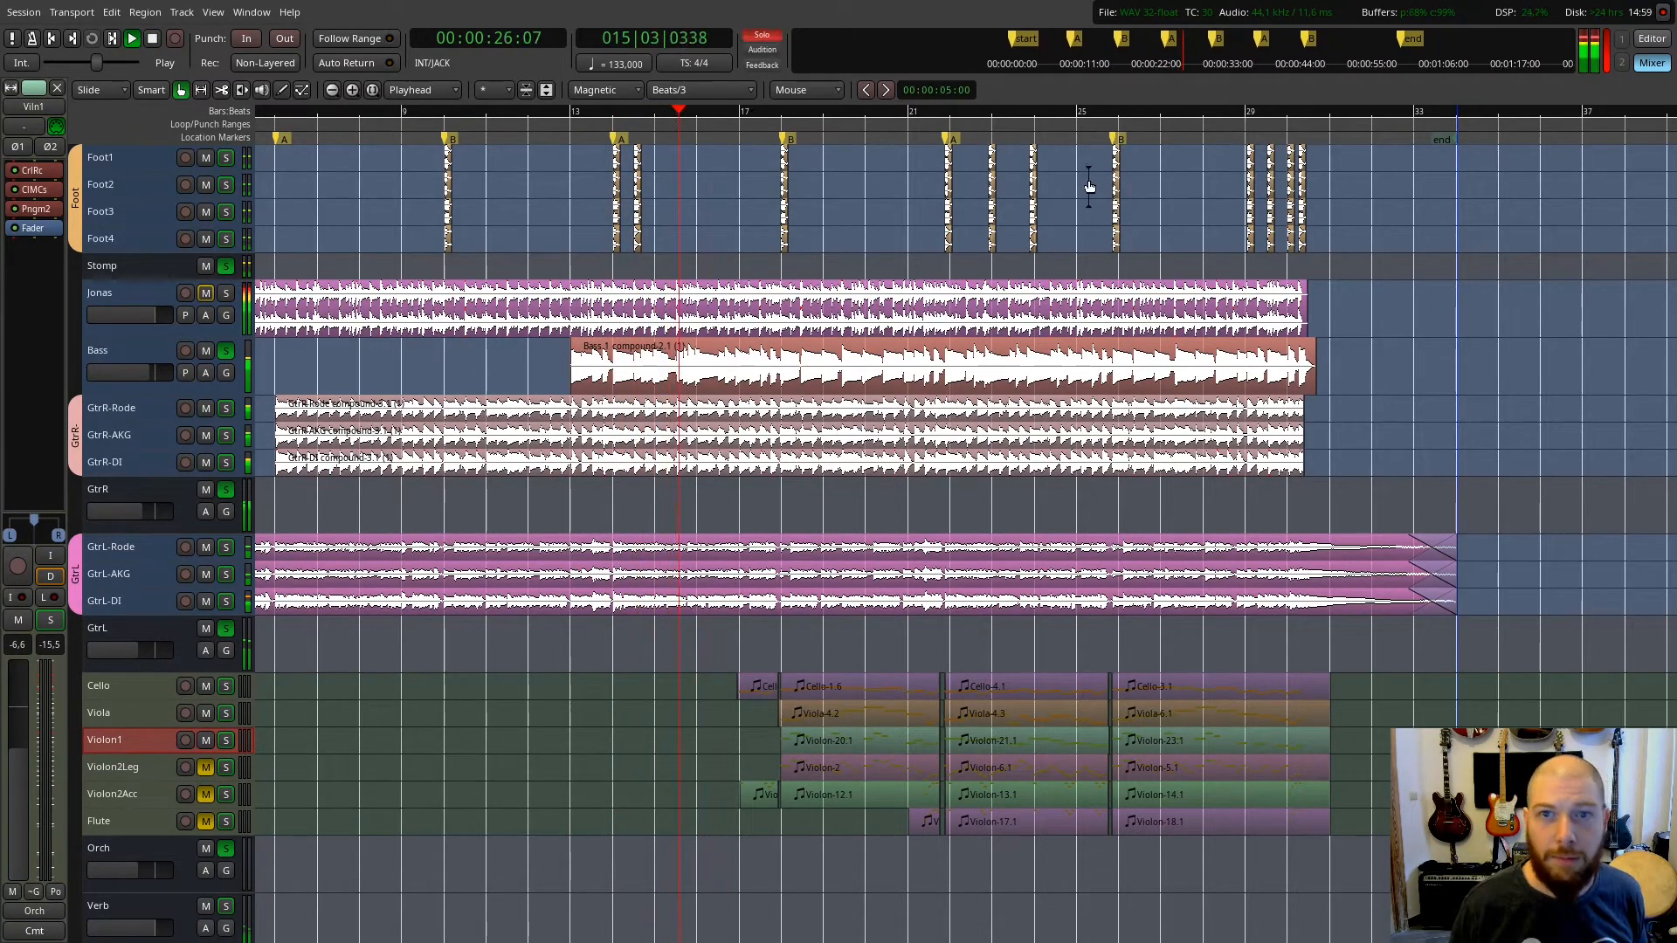
key("space")
Play the ending from bar 28 twice, focusing on the four closing footstep hits in bars 29 and 30
left_click(1228, 129)
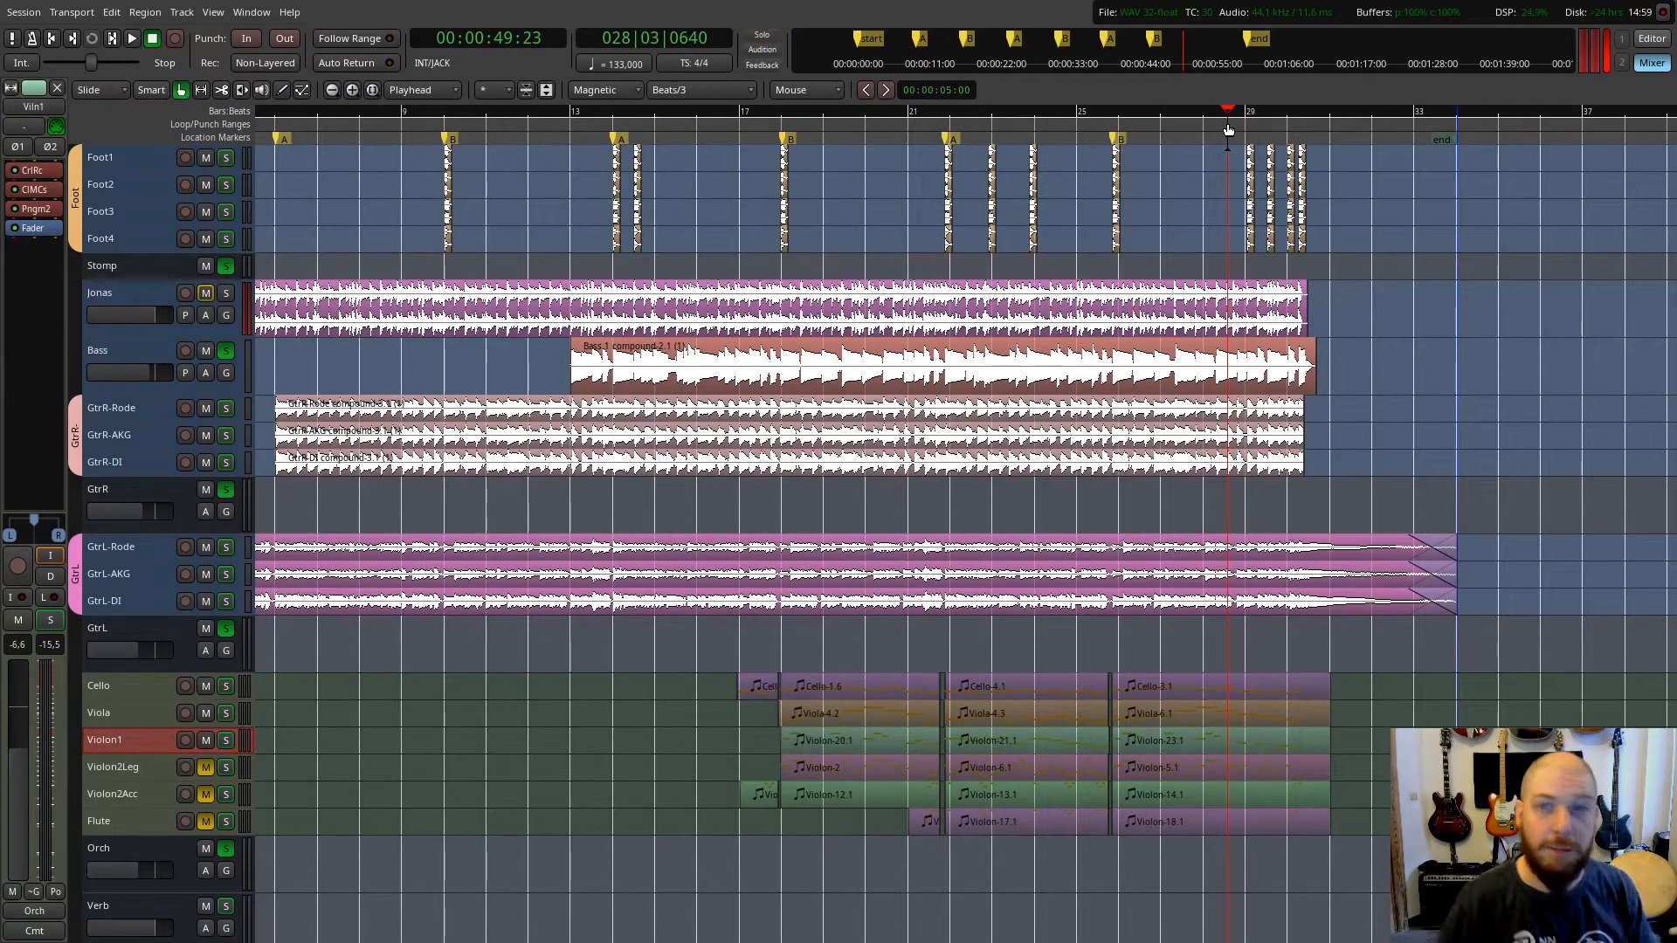
key("space")
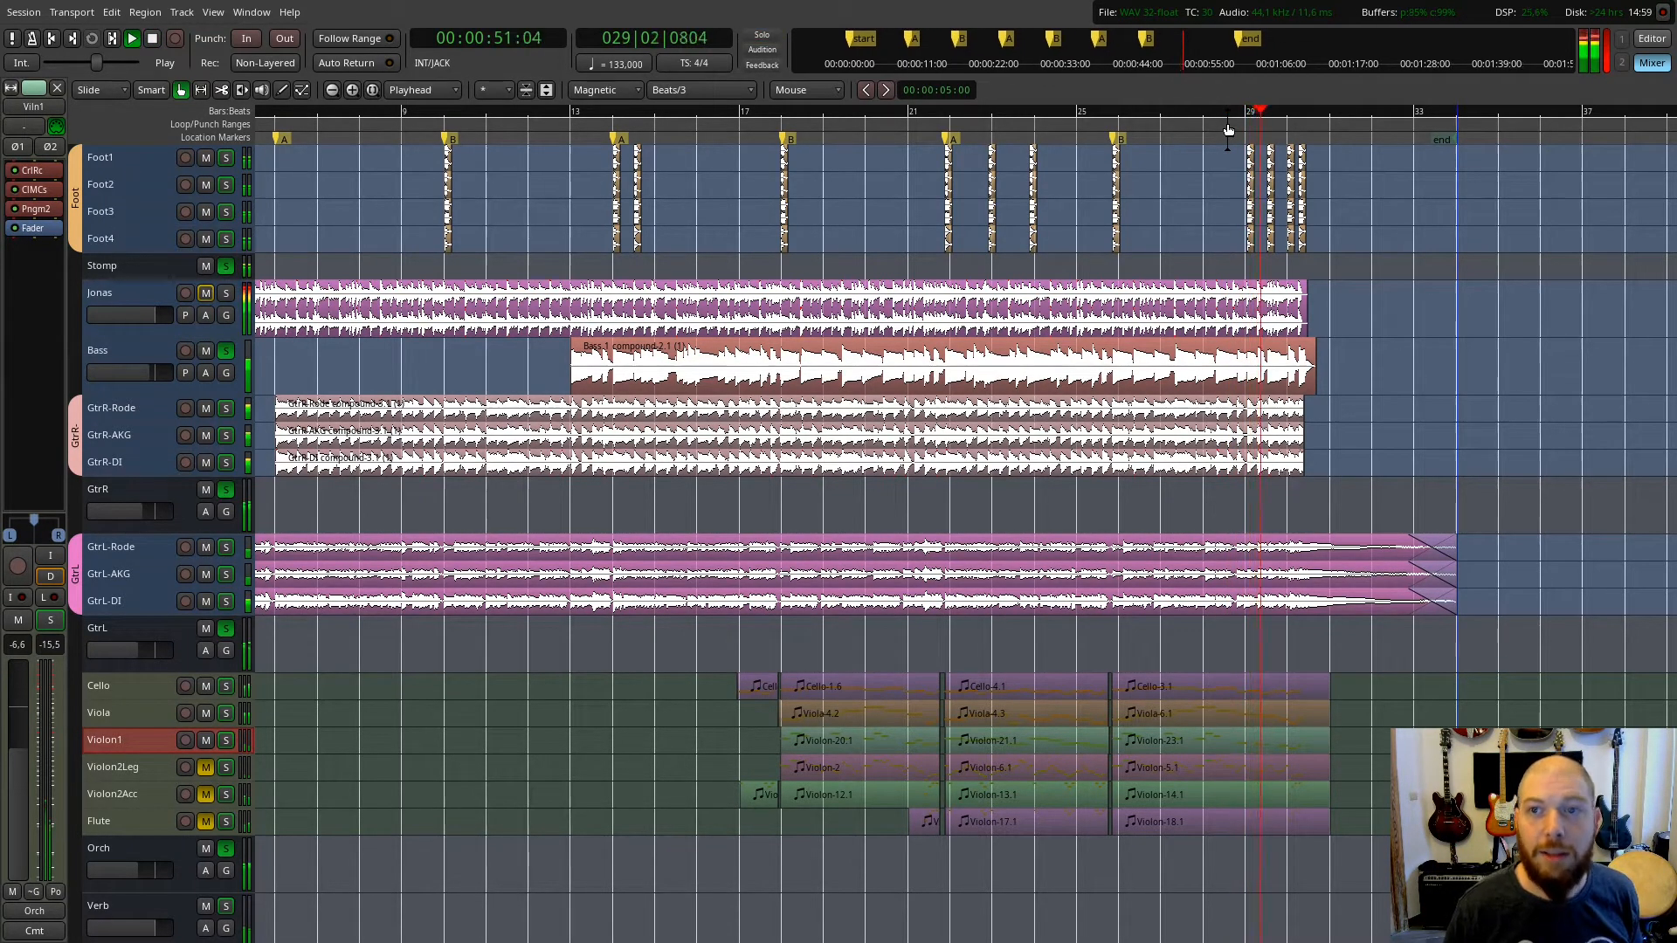
key("space")
scroll(1303, 260, "up", 3)
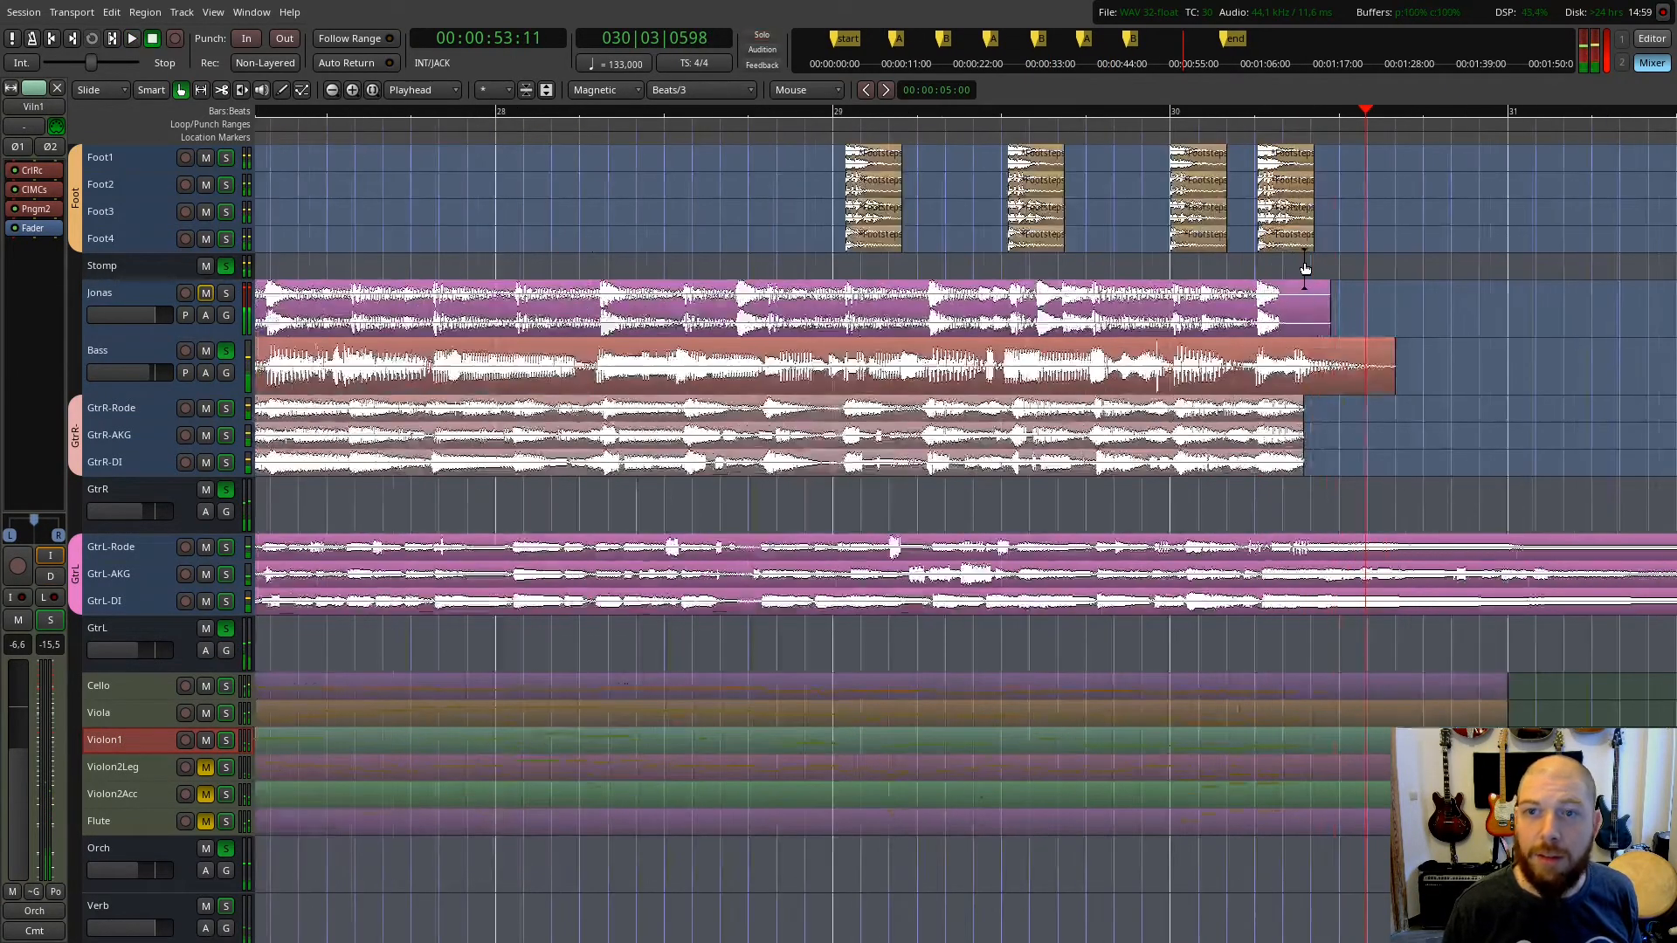
left_click(704, 129)
key("space")
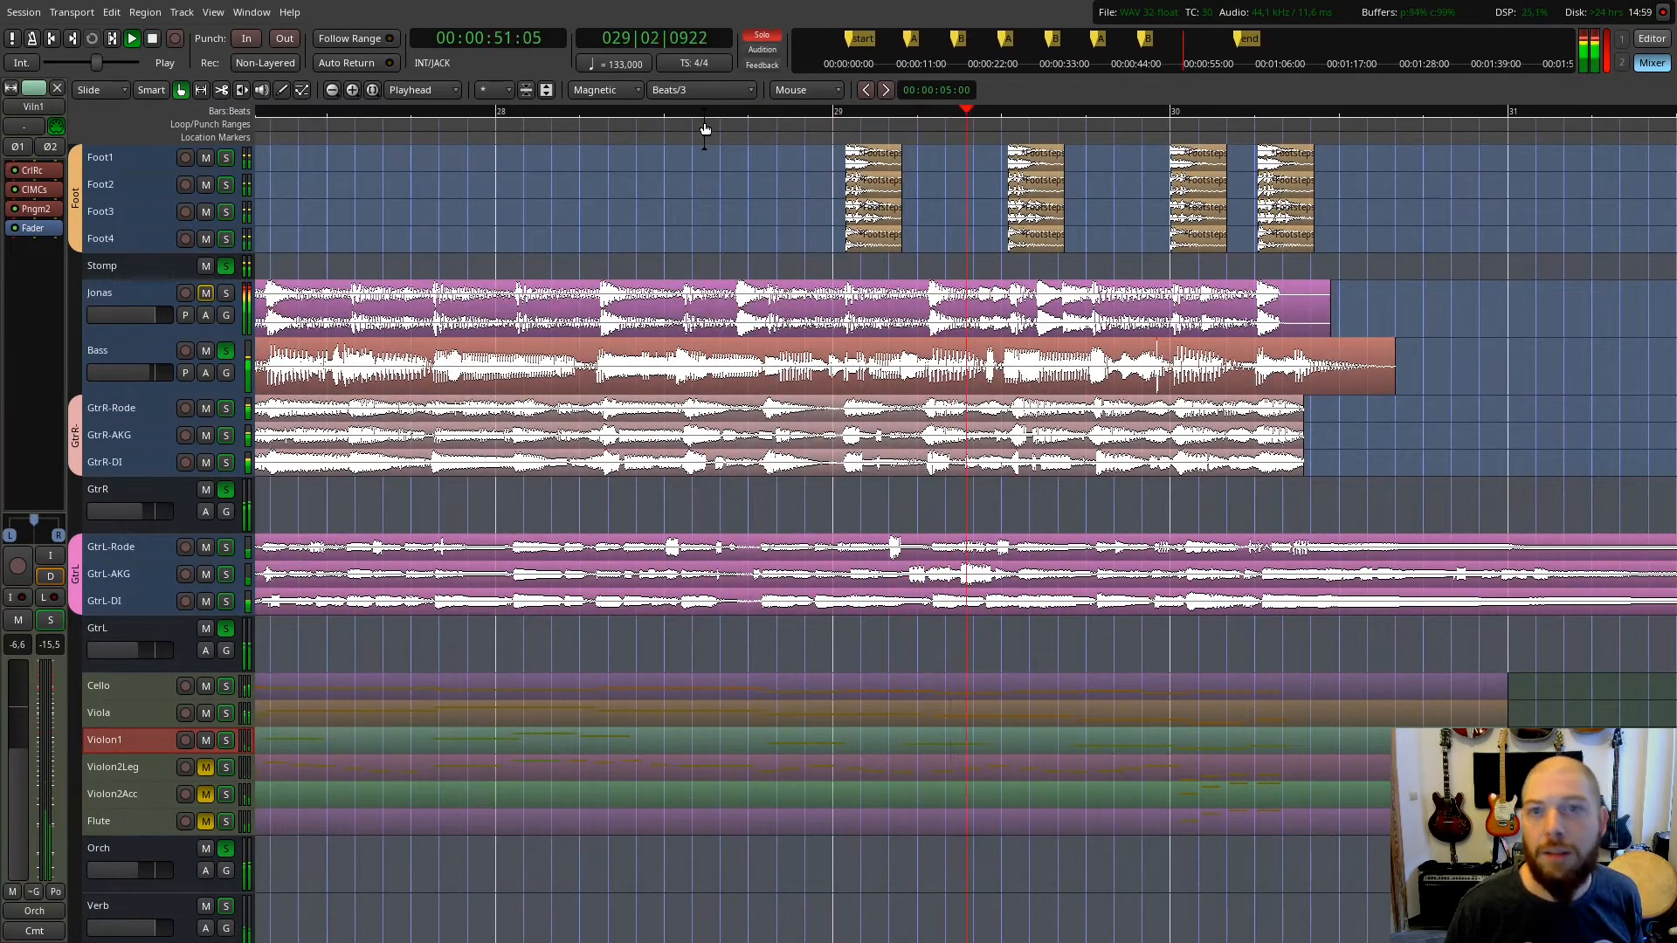
key("space")
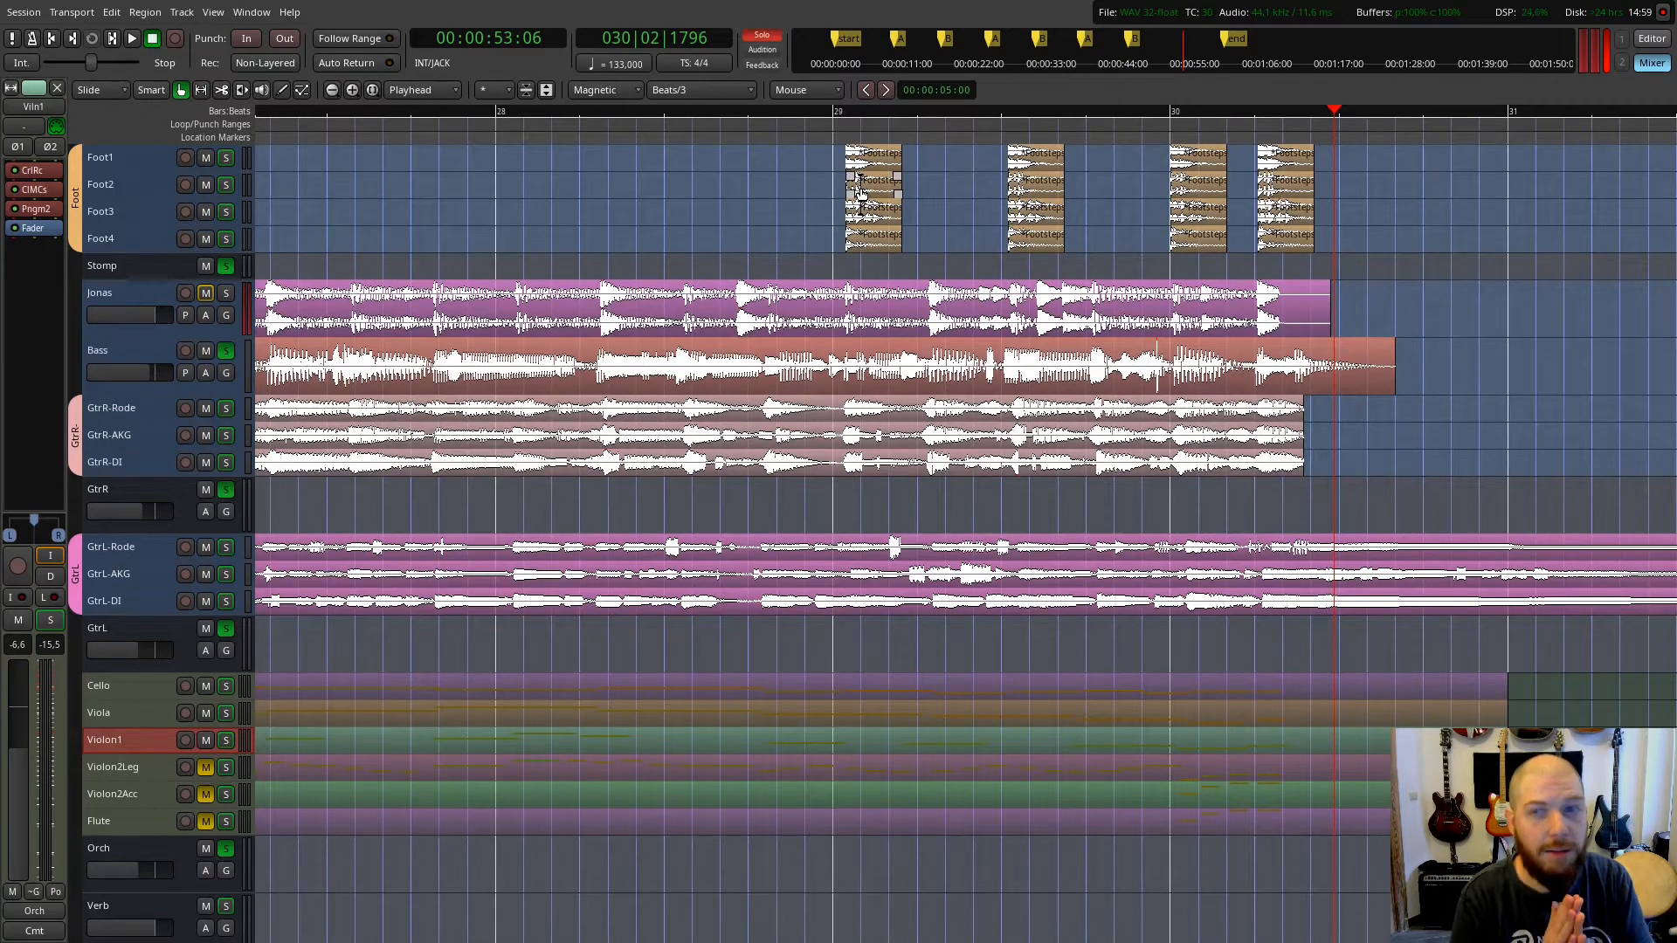
Remove the solo from the Orch bus and unmute the Flute, Violon2Acc and Violon2Leg tracks
scroll(785, 281, "down", 1)
scroll(797, 292, "left", 4)
scroll(798, 293, "left", 1)
scroll(777, 393, "down", 1)
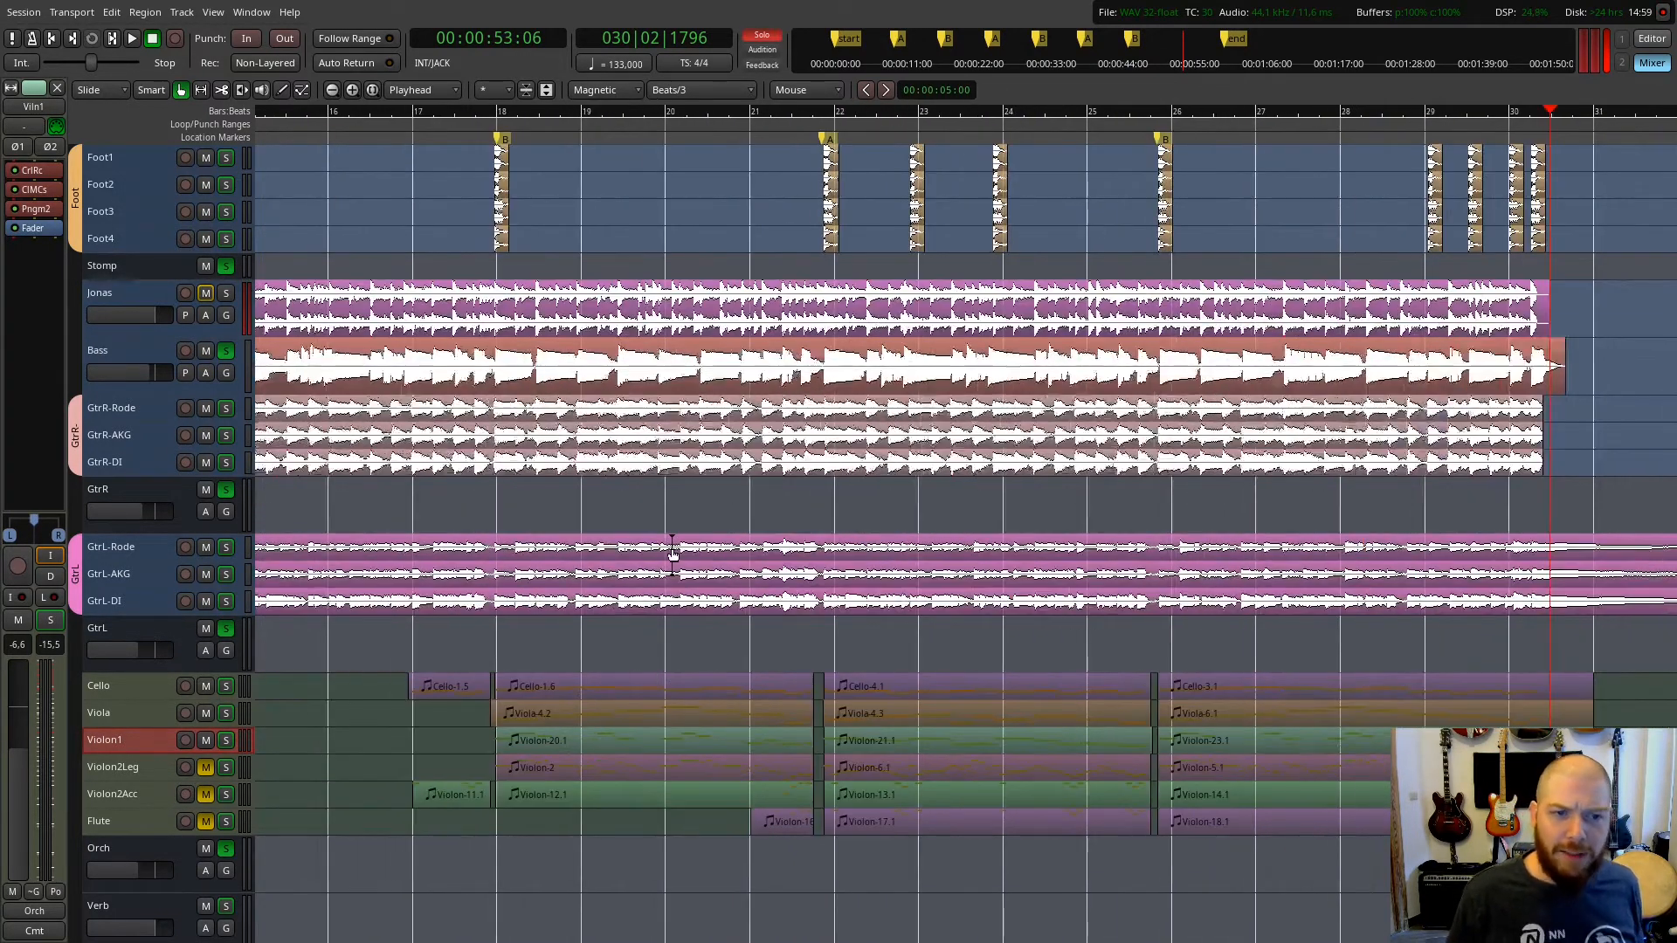
scroll(672, 553, "down", 1)
left_click(220, 821)
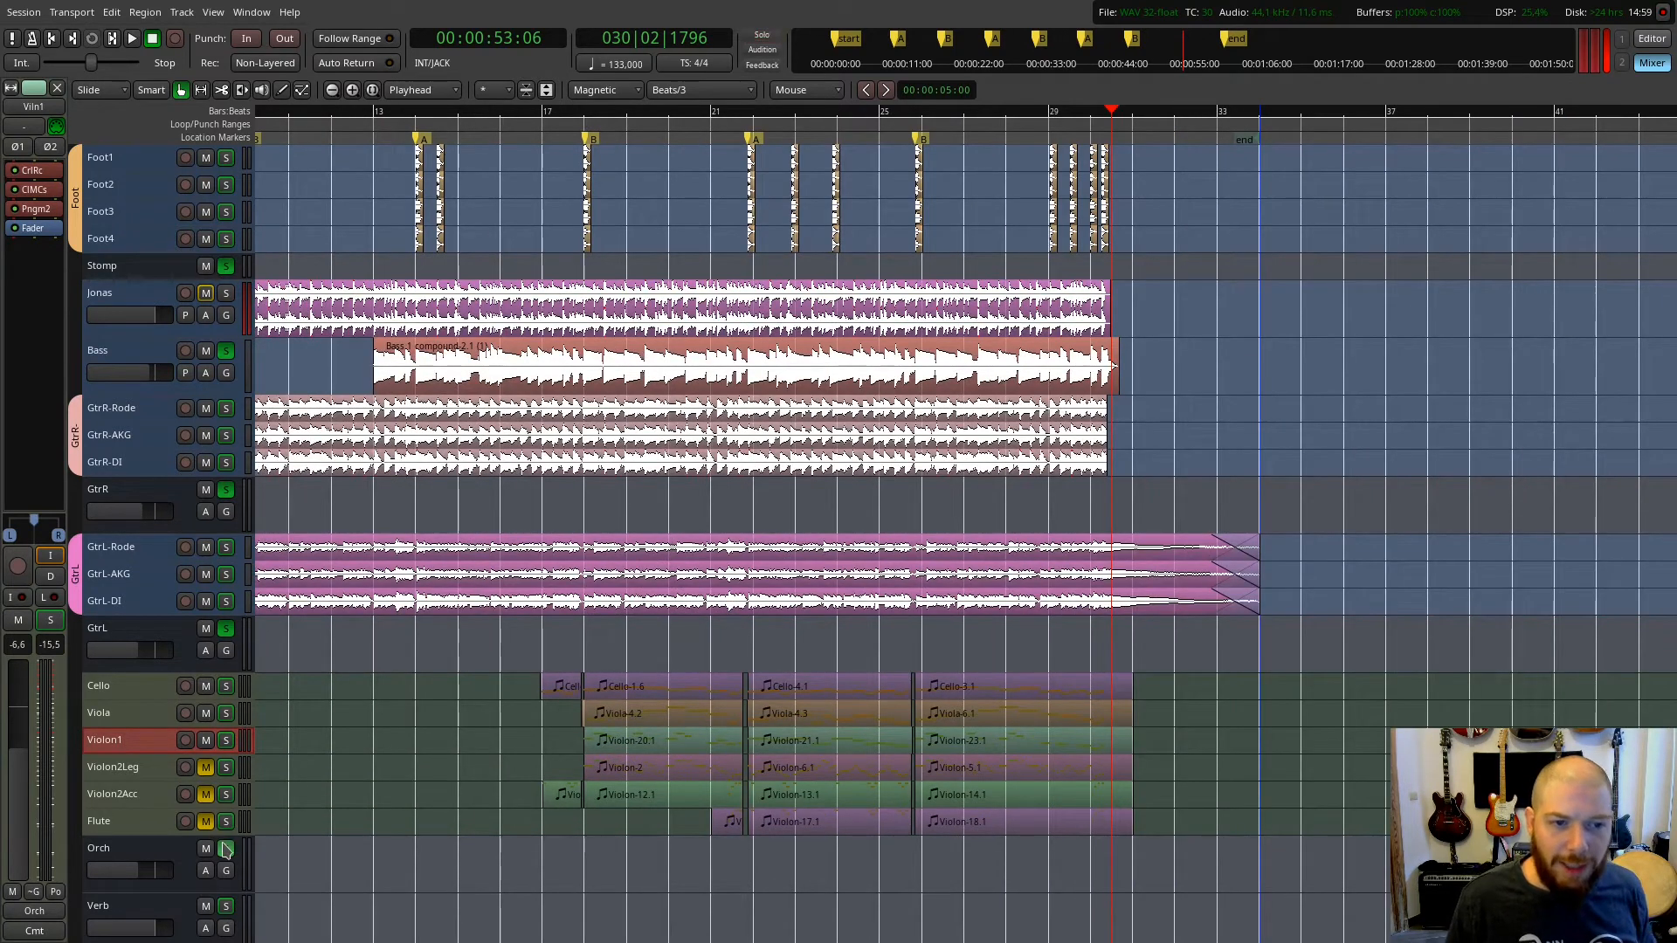
left_click(206, 848)
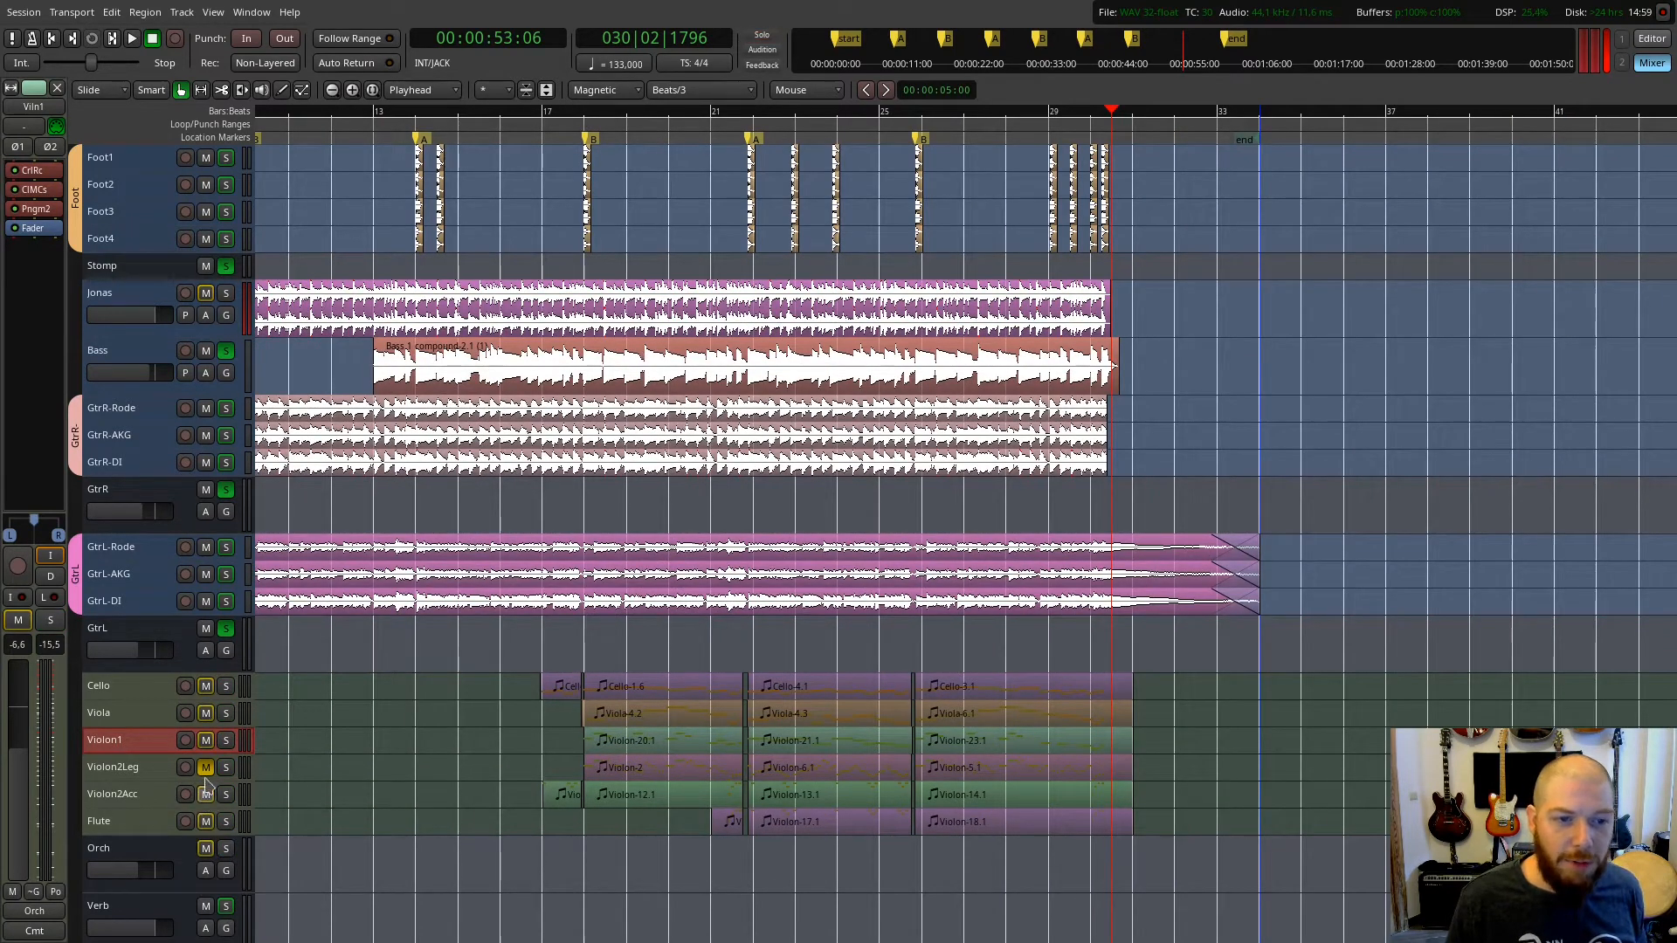
Remove the solo from the GtrL and GtrR buses, the Bass track and the Stomp bus
left_click(225, 629)
left_click(225, 489)
left_click(226, 351)
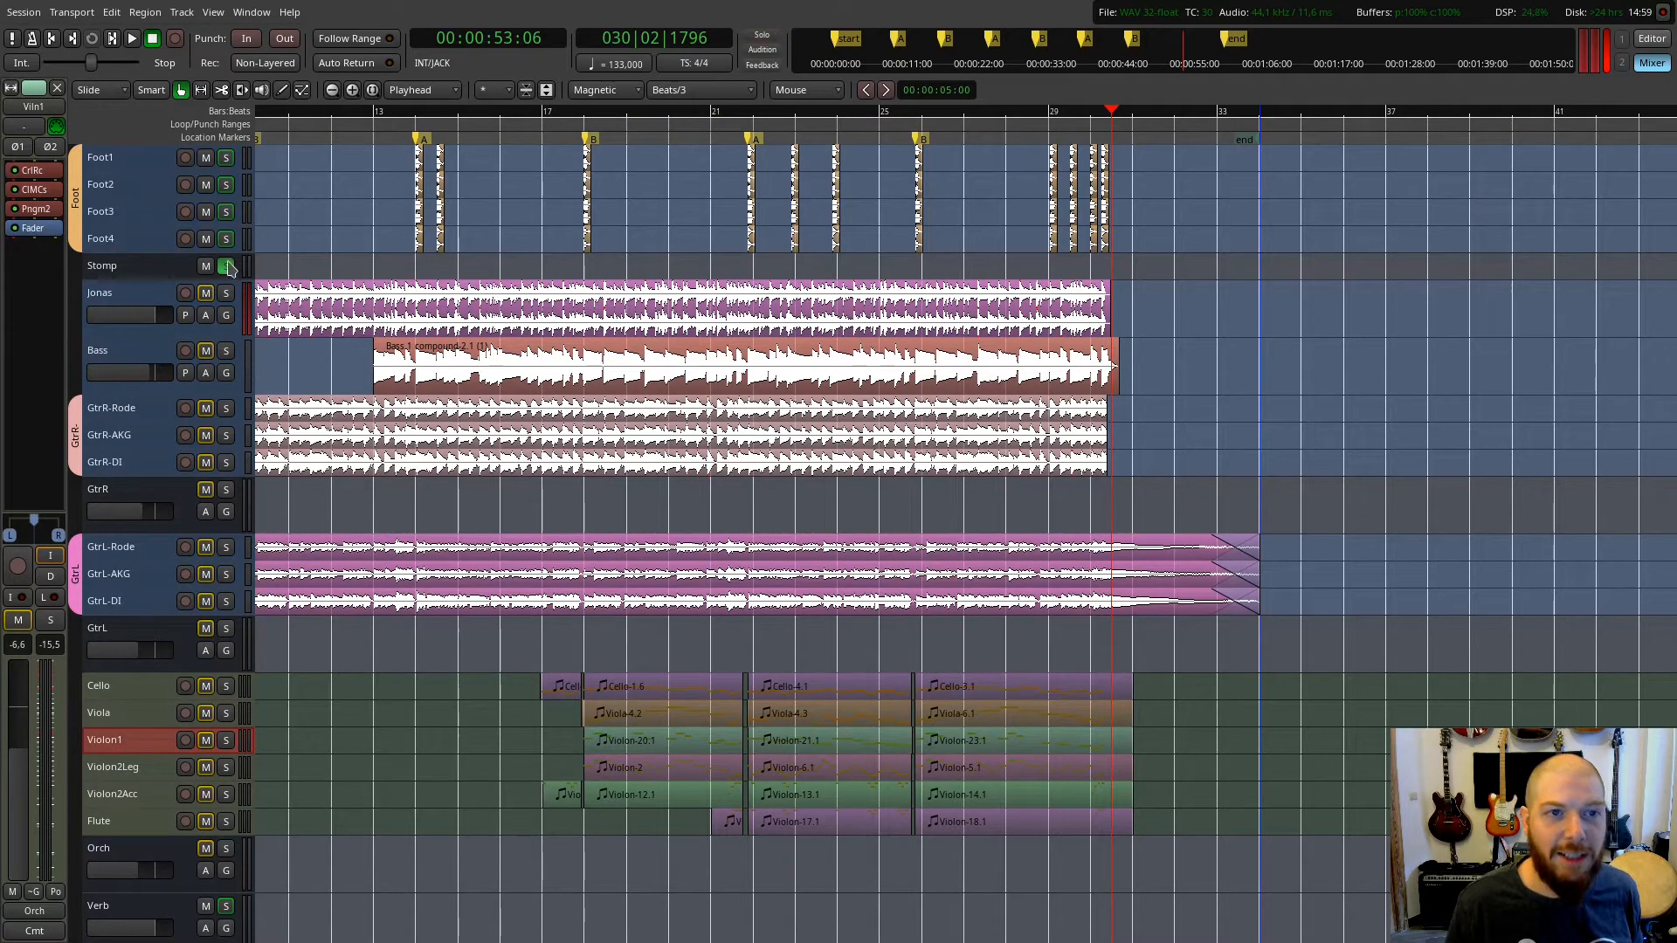
left_click(225, 265)
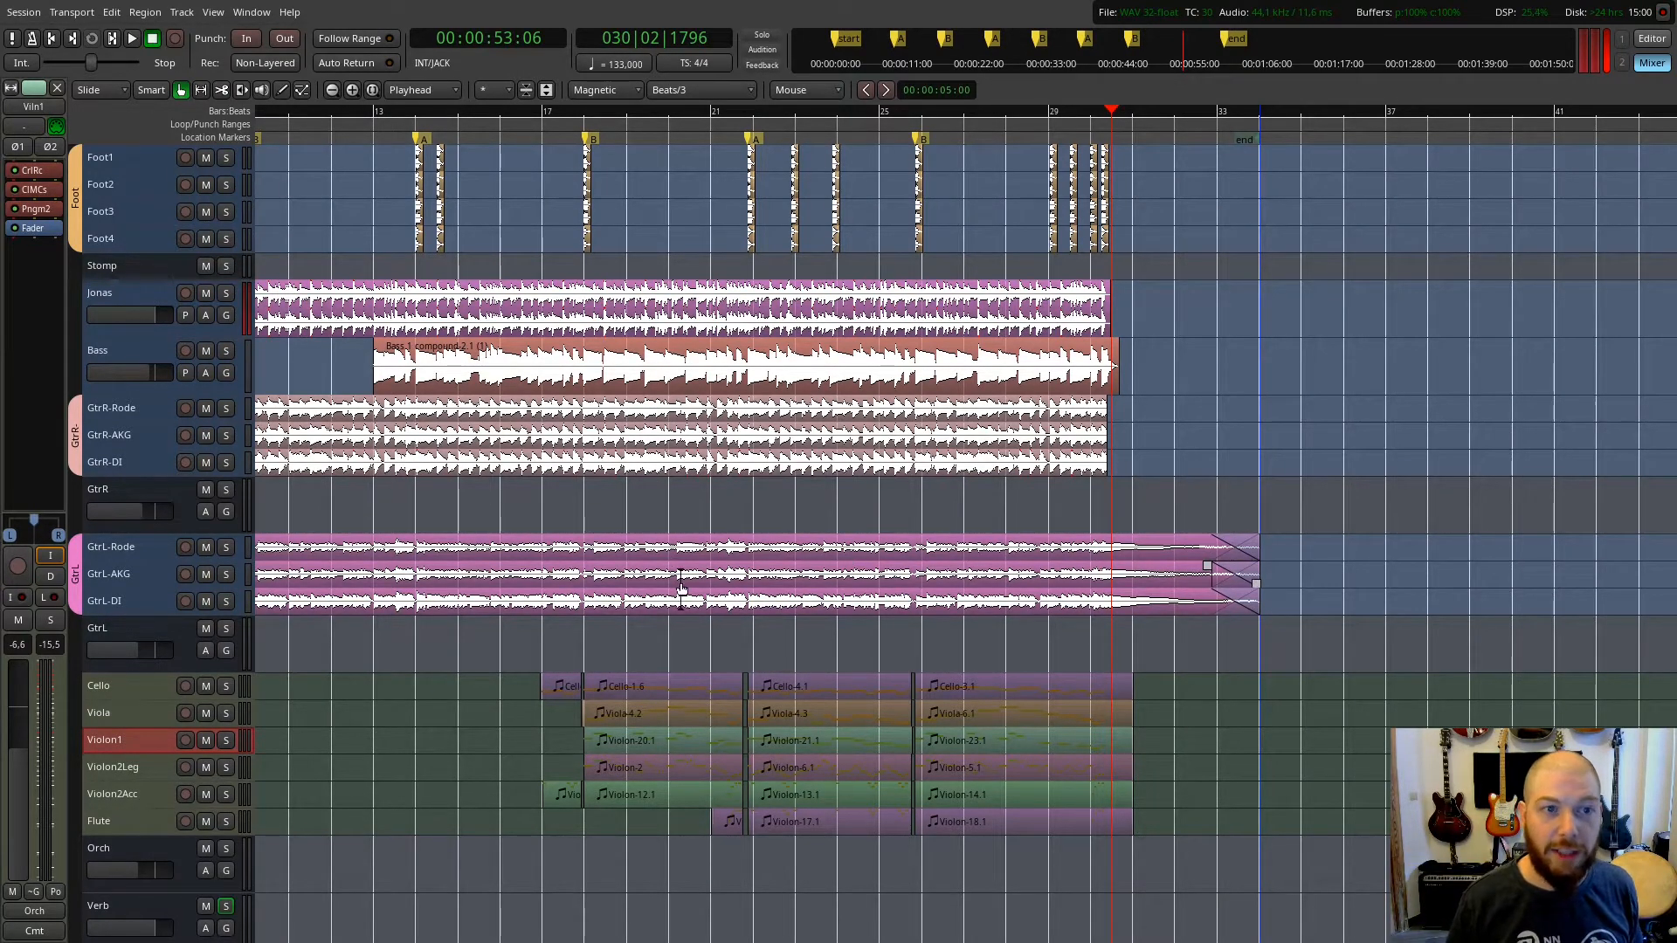
Play the full mix from just before the A marker at bar 22
key("minus")
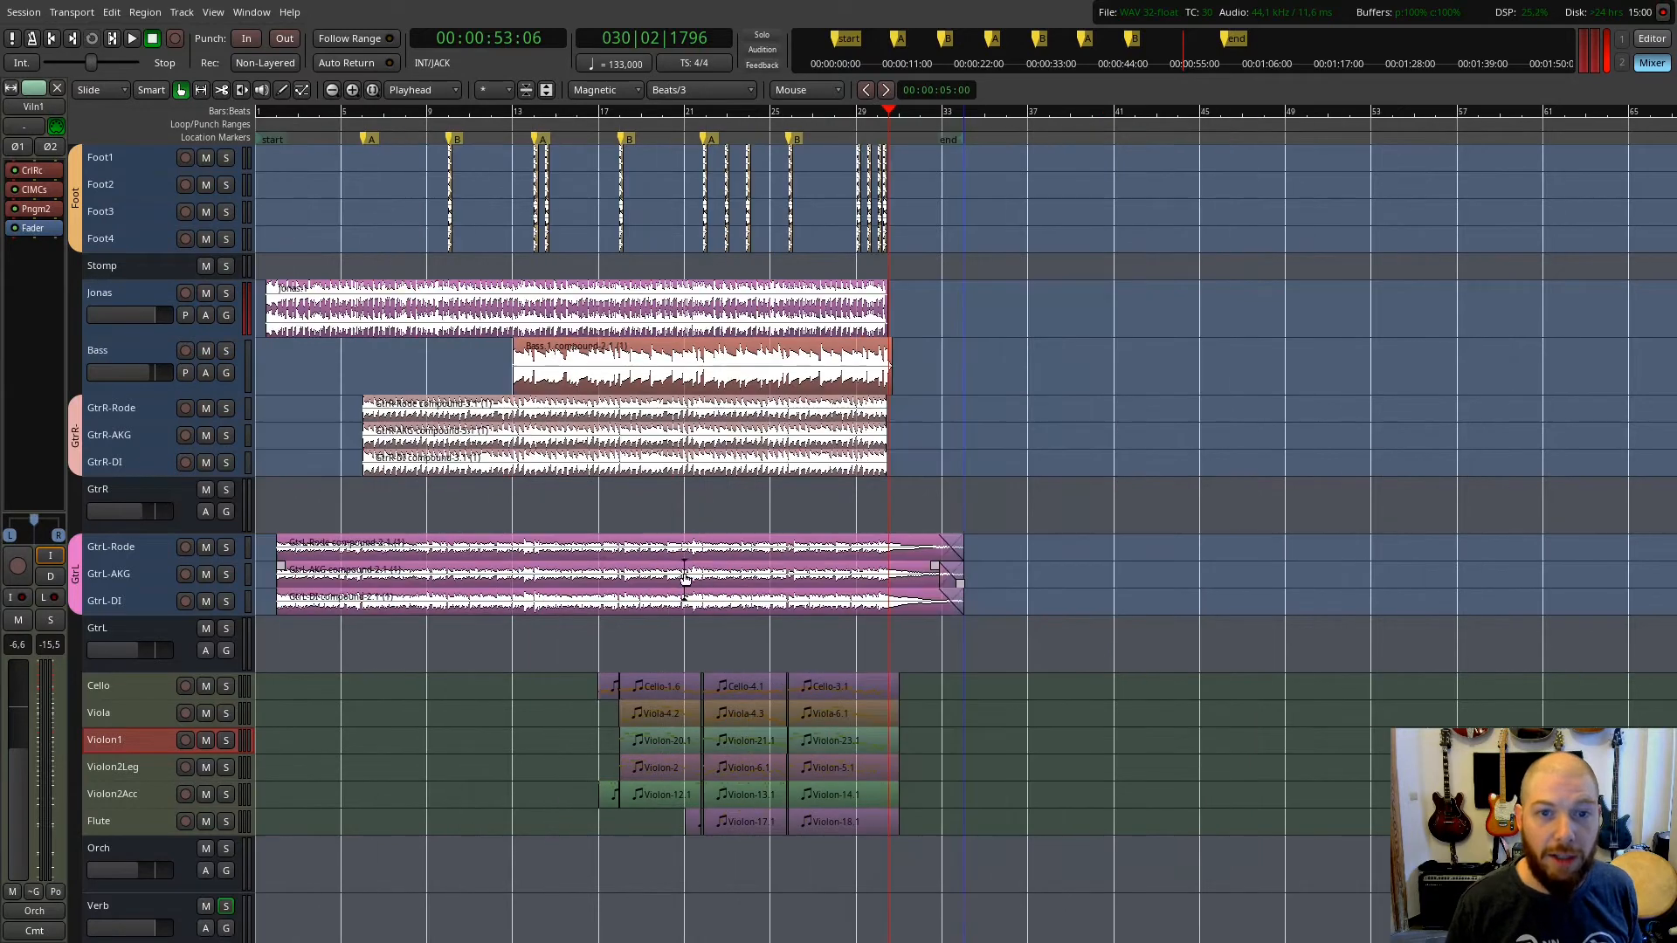
left_click(701, 122)
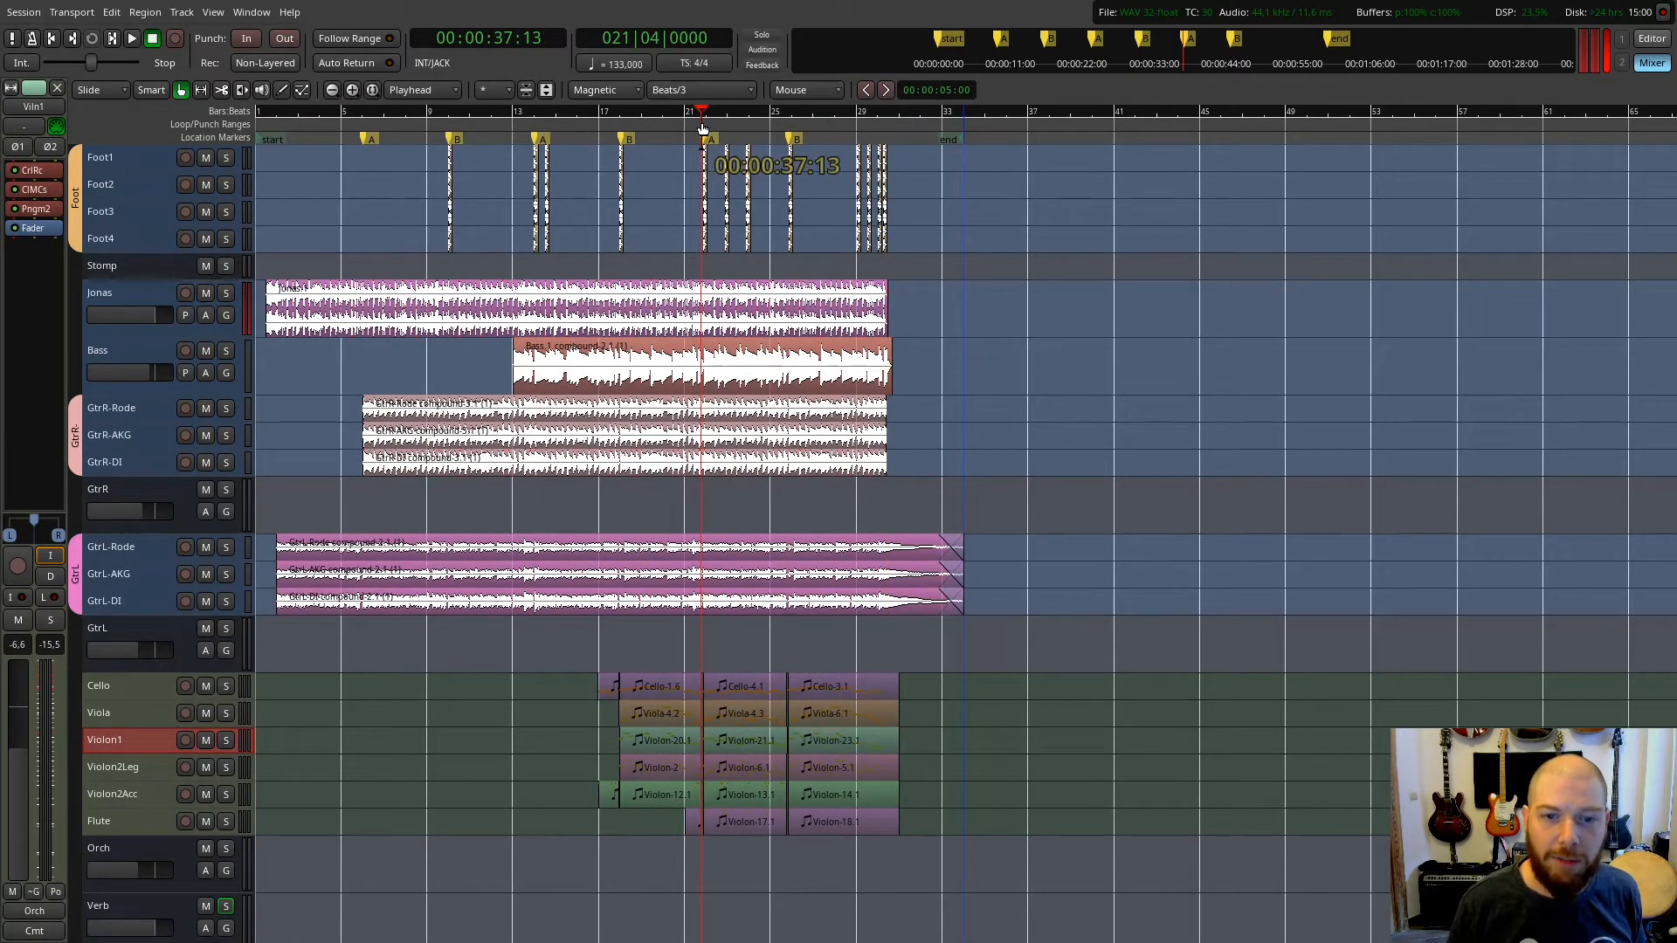
key("space")
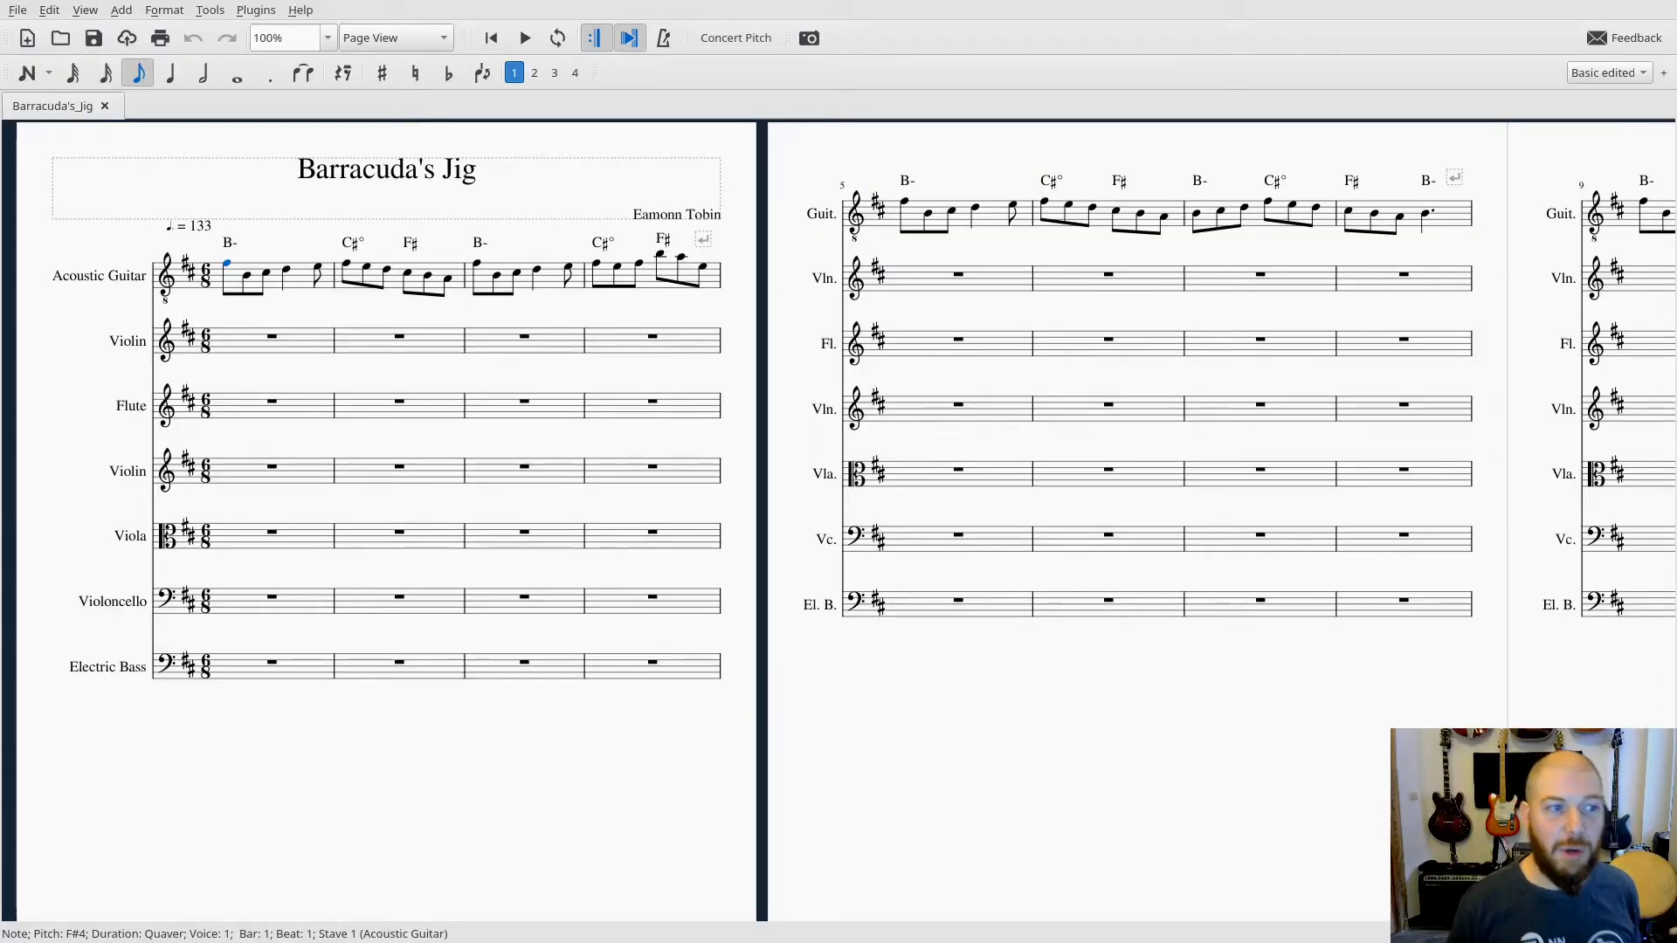
In the MuseScore score of Barracuda's Jig, examine the acoustic guitar melody and chord symbols from bar 1 to the section starting at bar 17
scroll(341, 438, "down", 2, "ctrl")
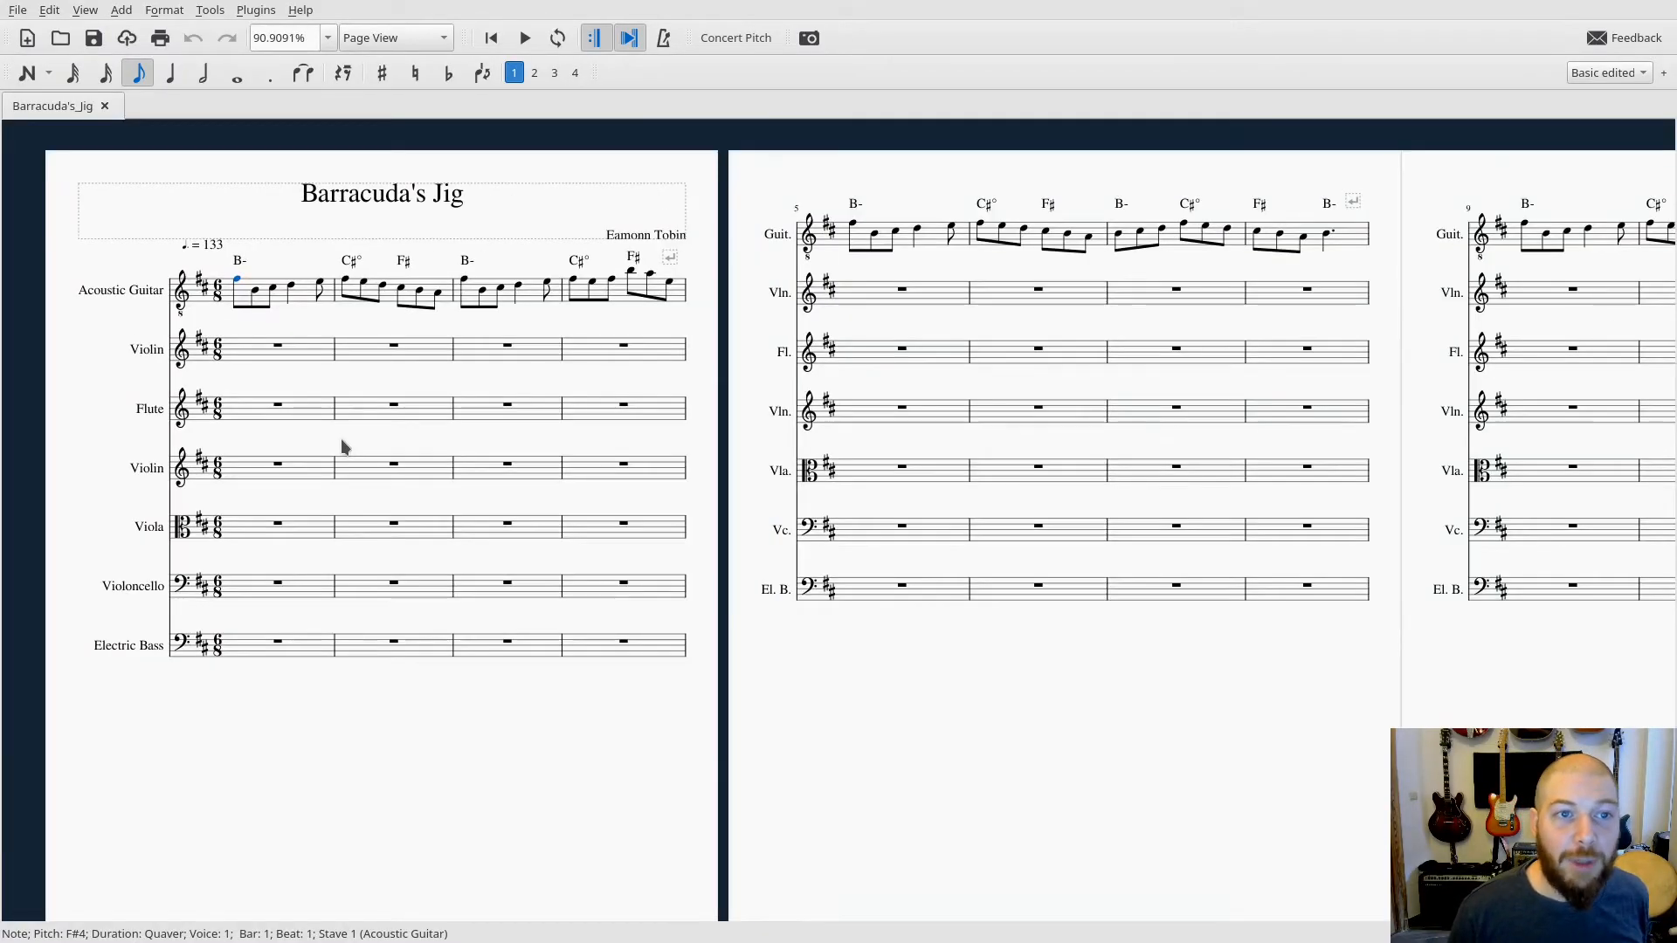
scroll(388, 447, "down", 1, "ctrl")
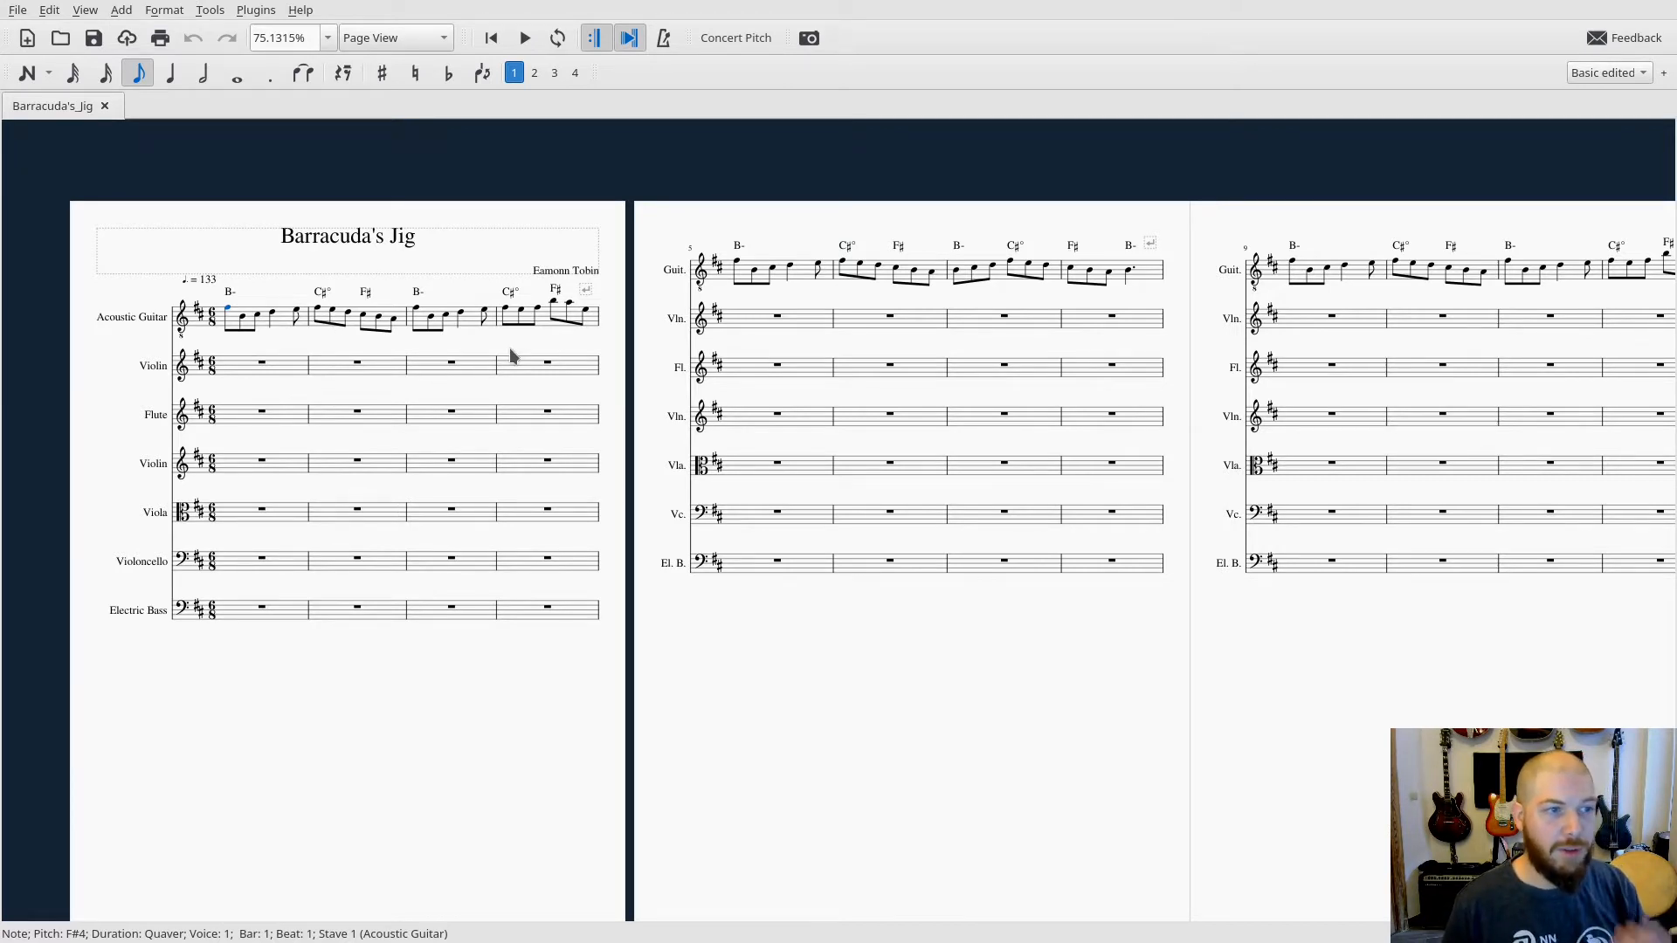
left_click_drag(860, 386, 628, 322)
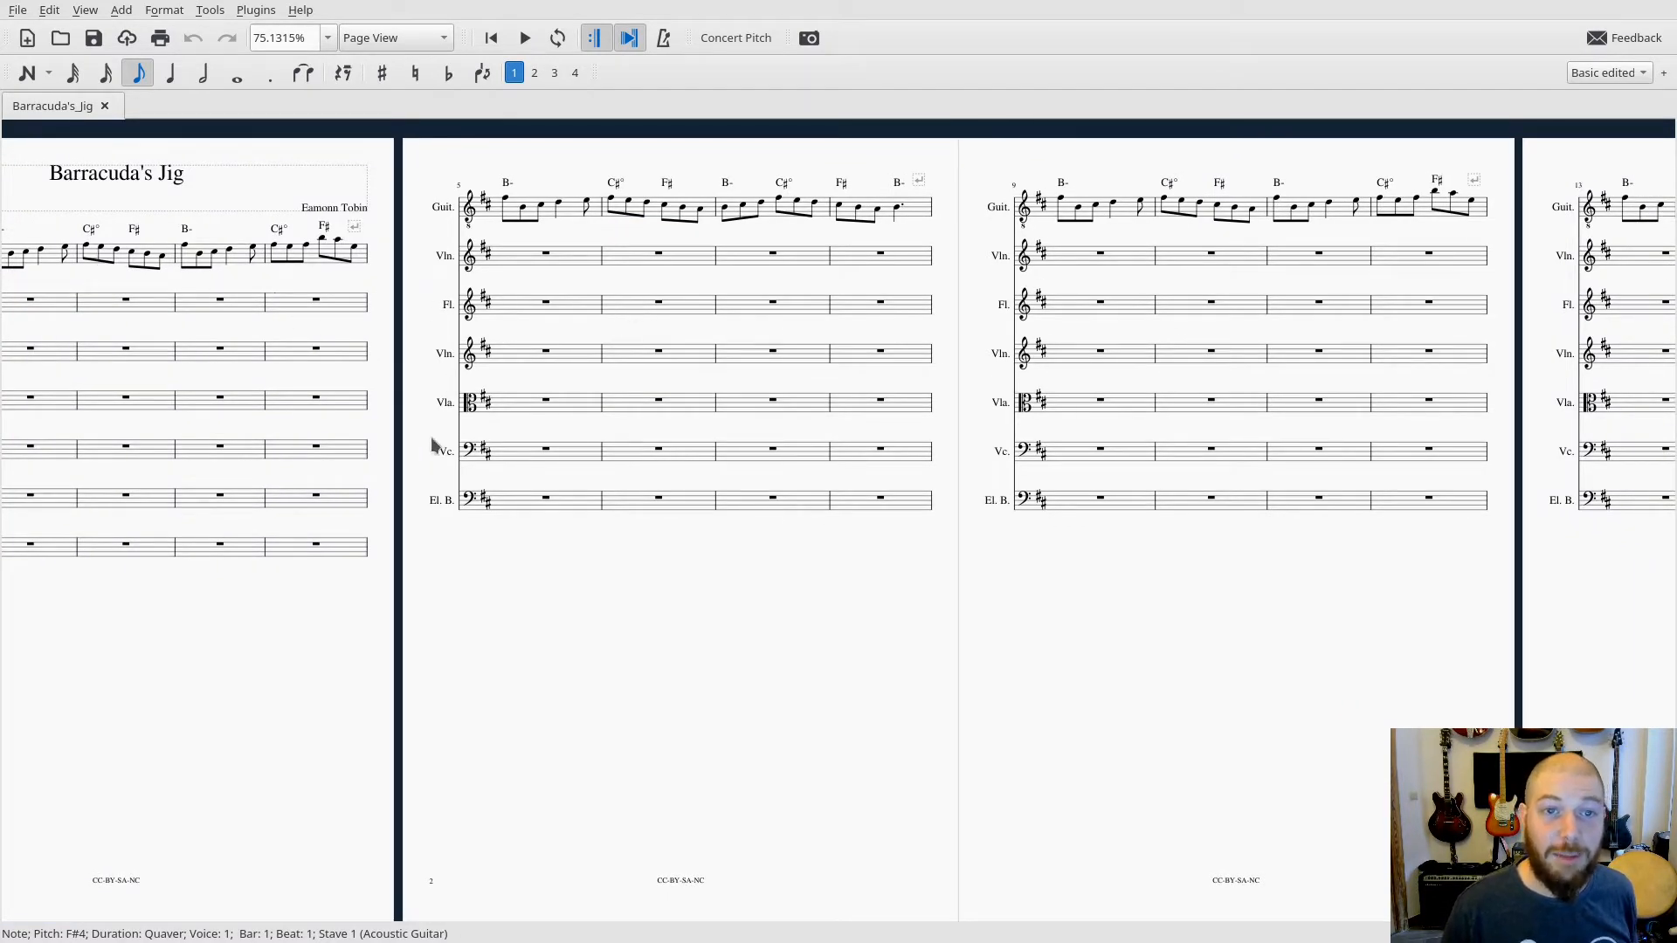
left_click_drag(995, 411, 251, 405)
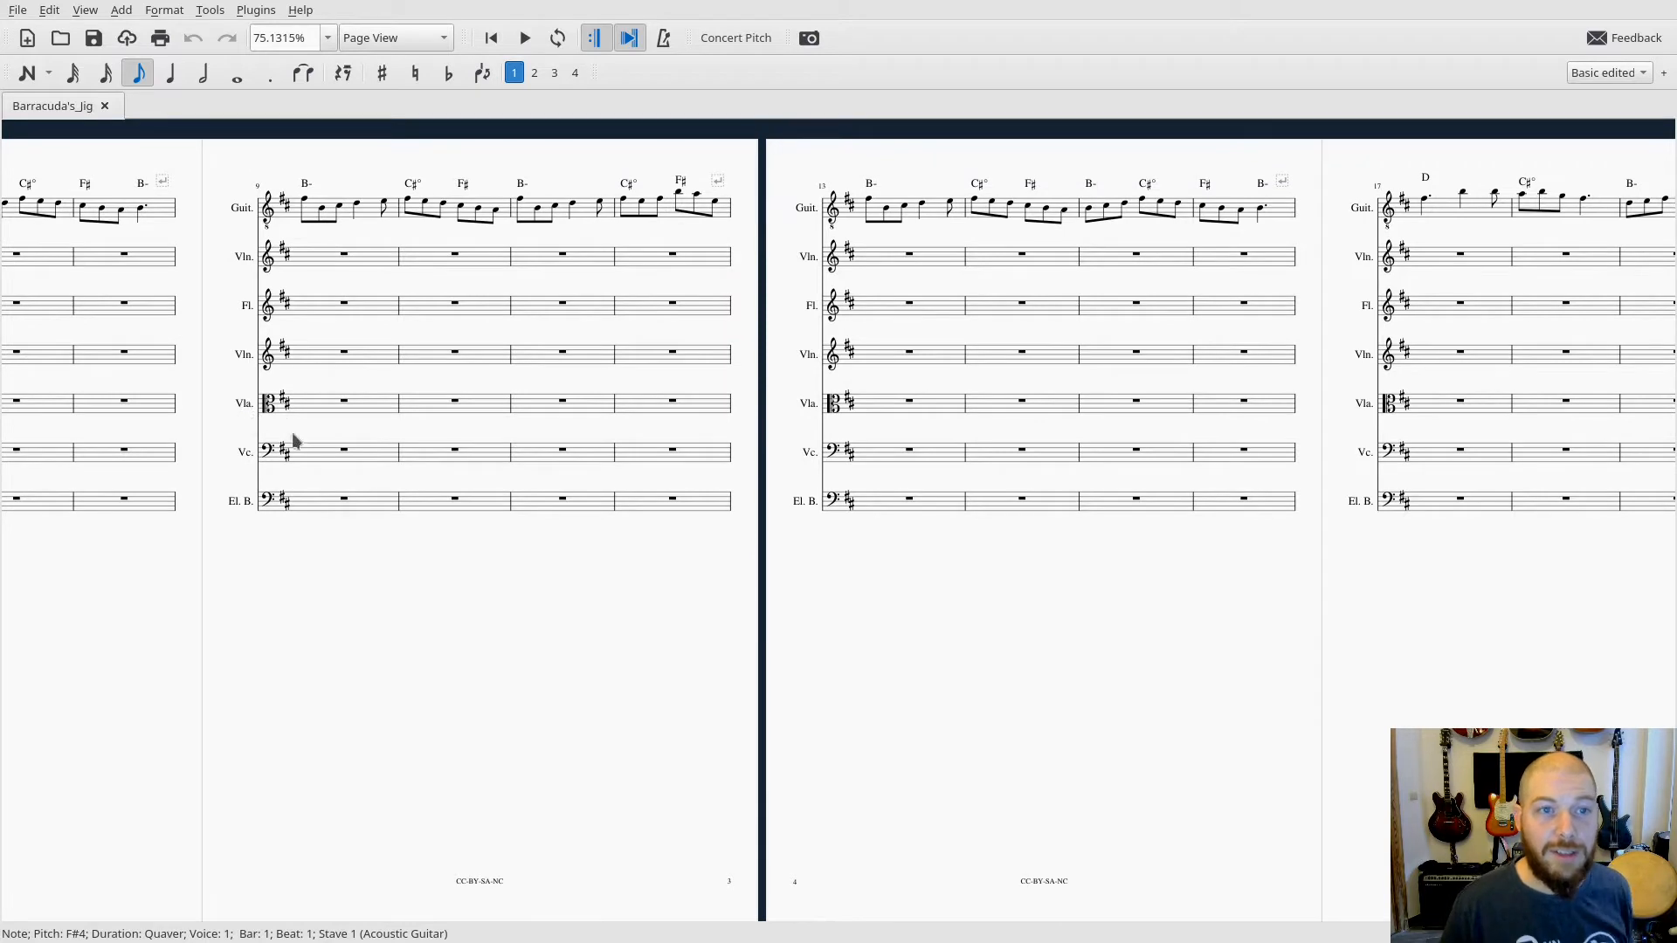
left_click_drag(403, 595, 383, 594)
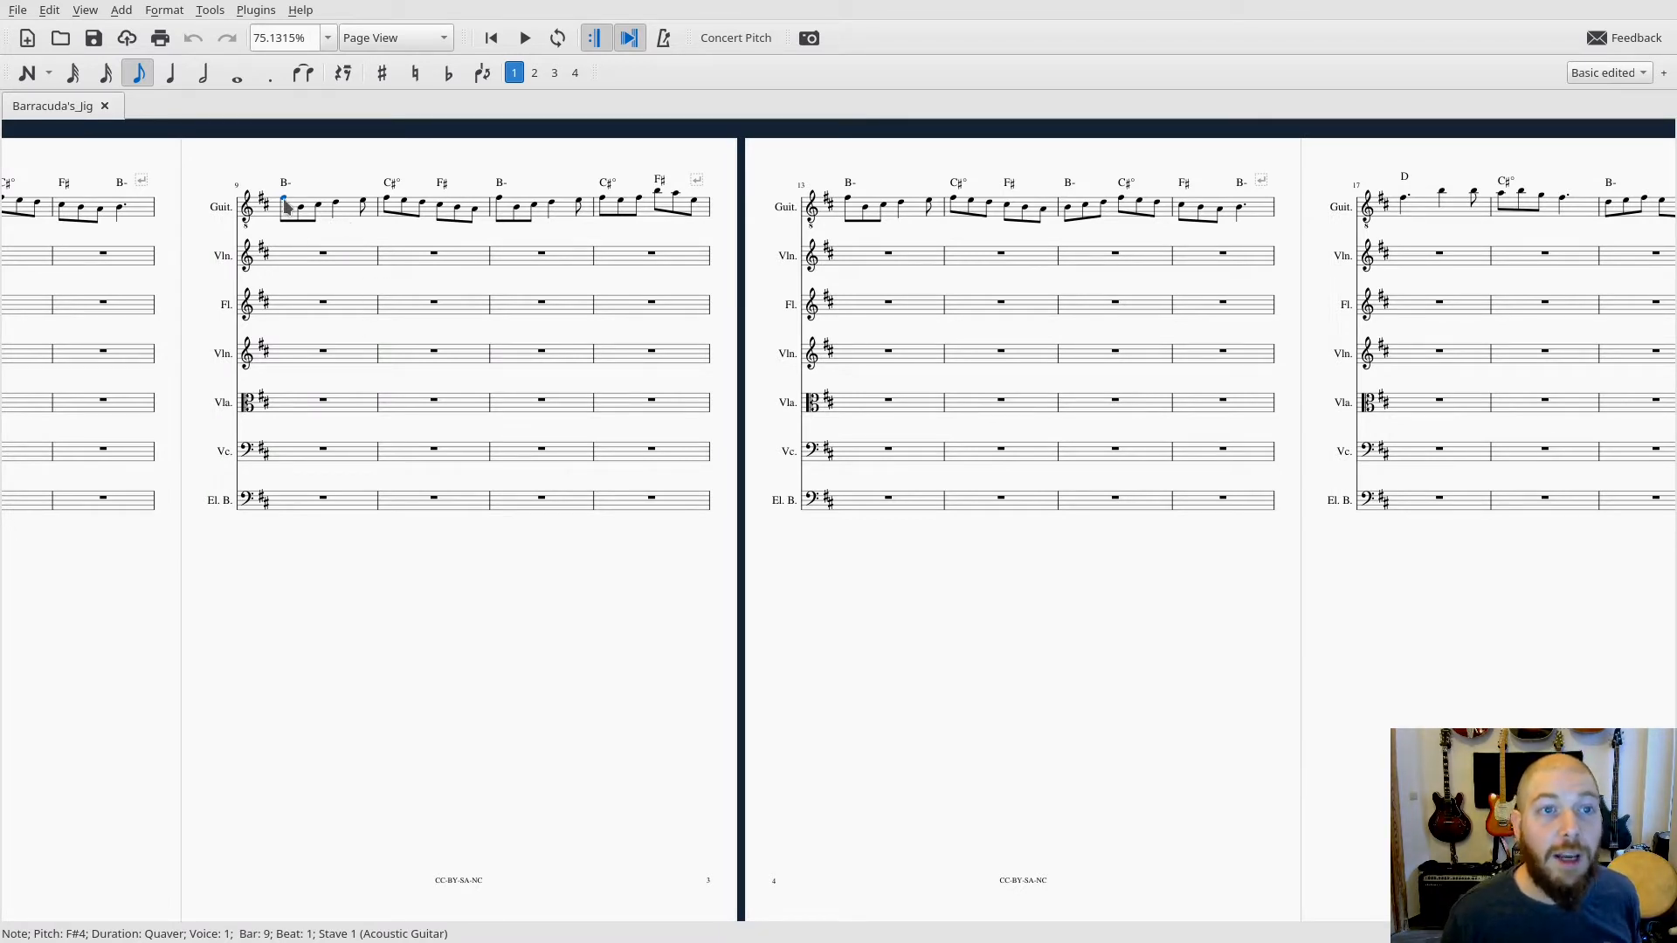
Play back the acoustic guitar melody from bar 9, and the section starting at bar 17
key("space")
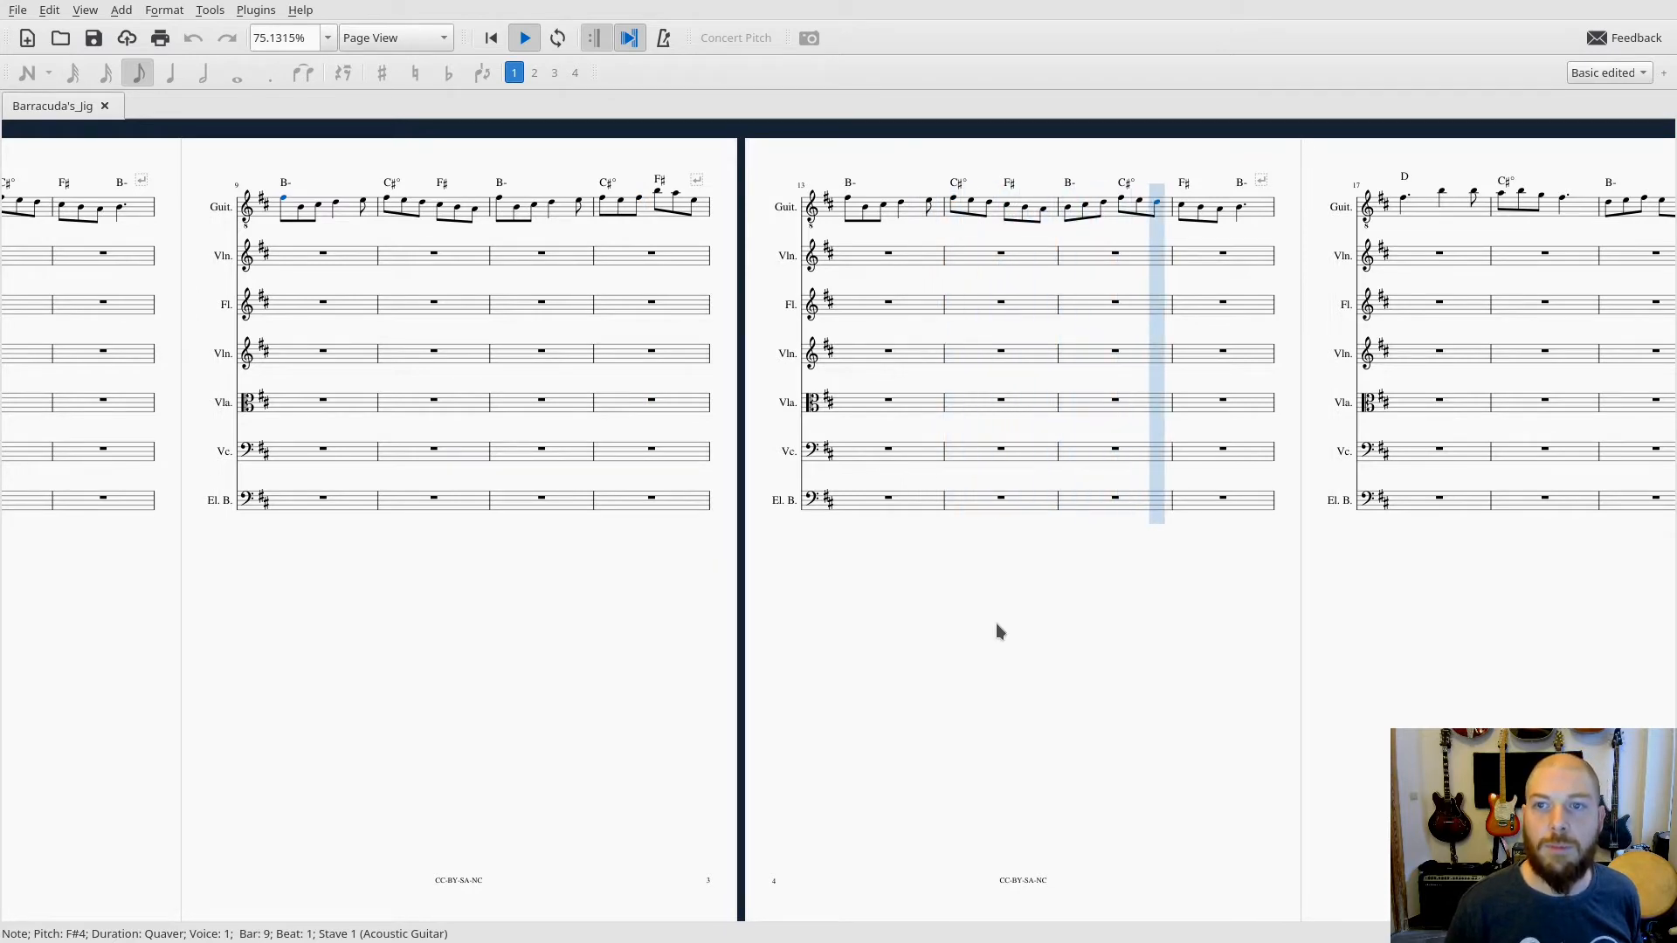
key("space")
left_click_drag(996, 621, 0, 683)
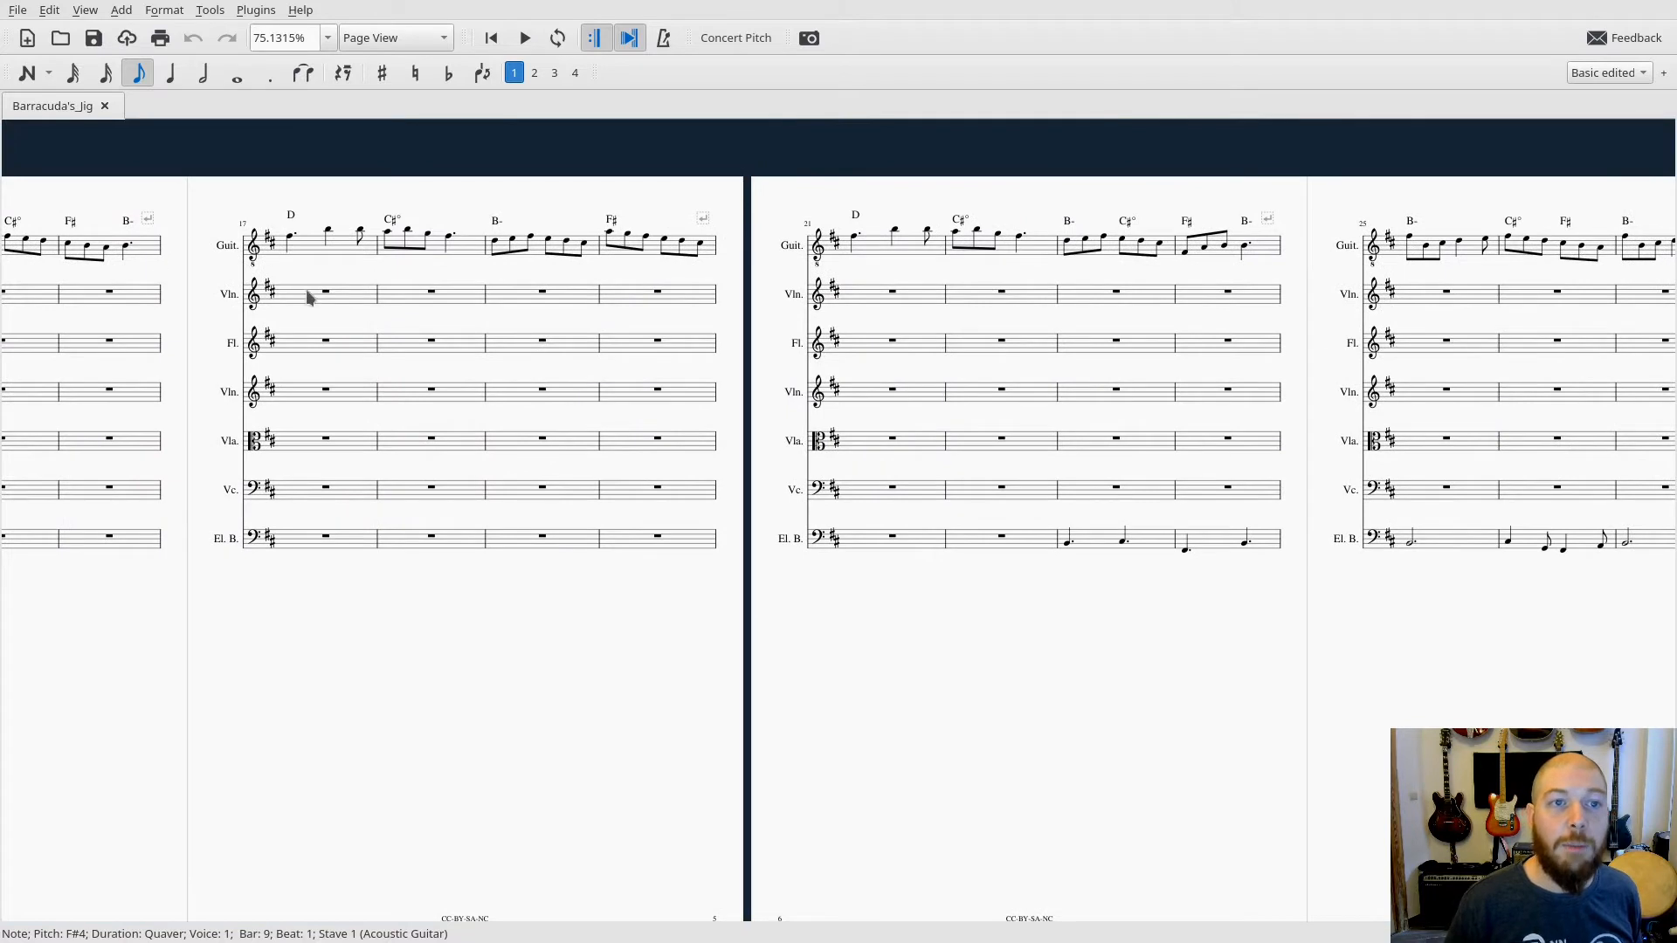
left_click(291, 240)
key("space")
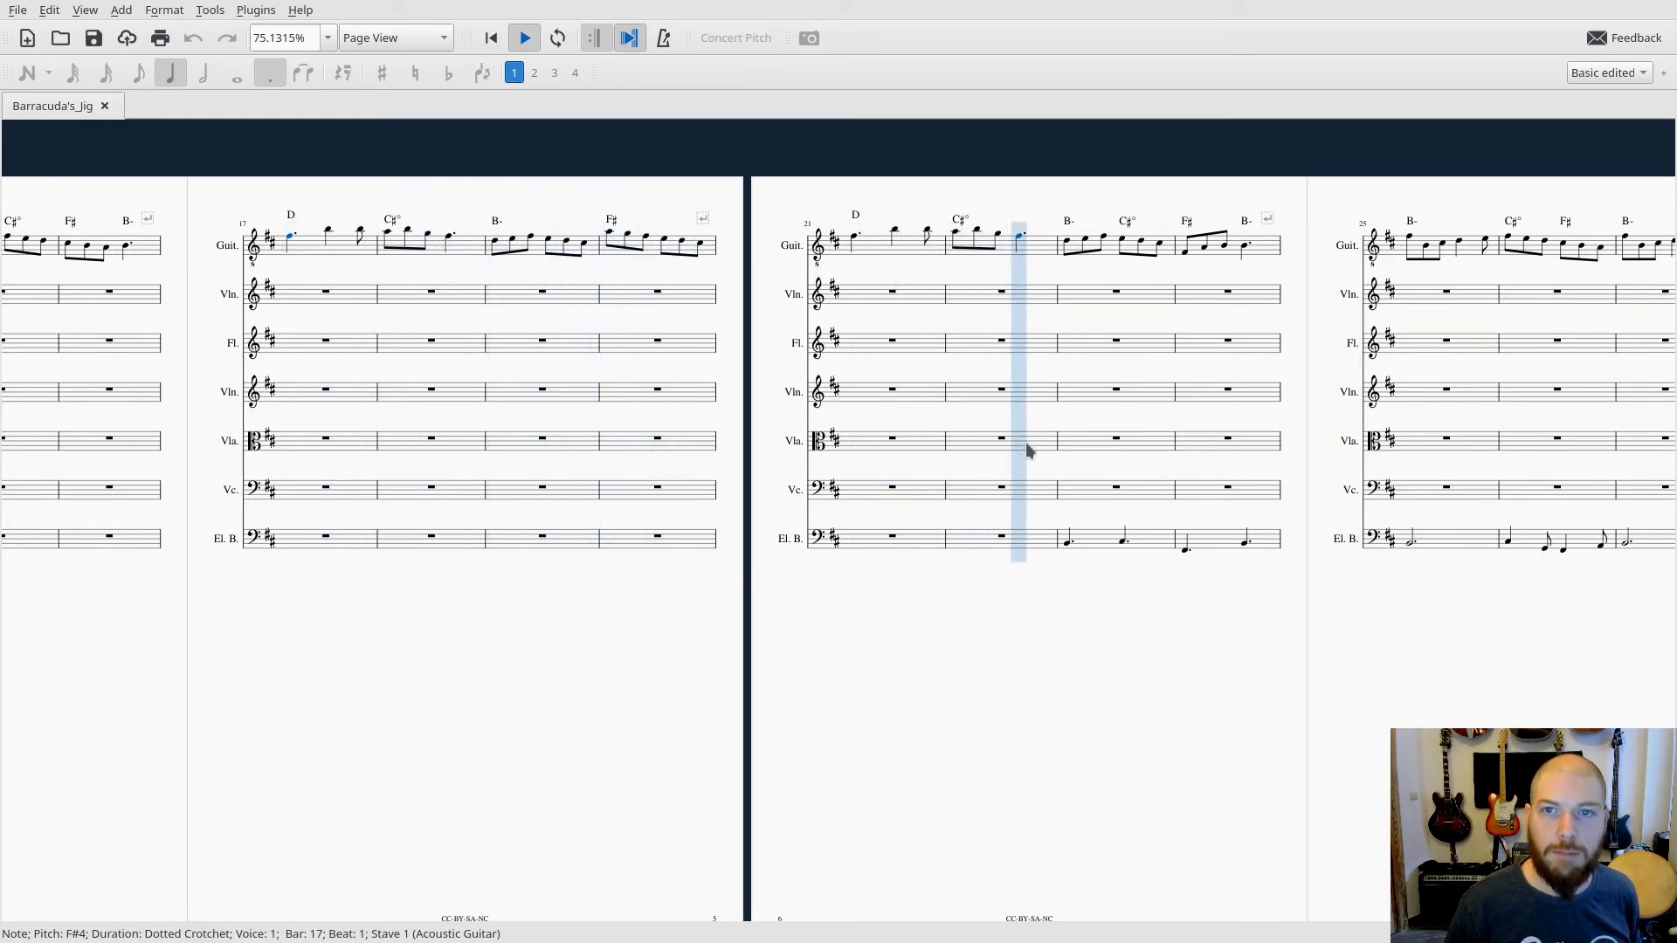
key("space")
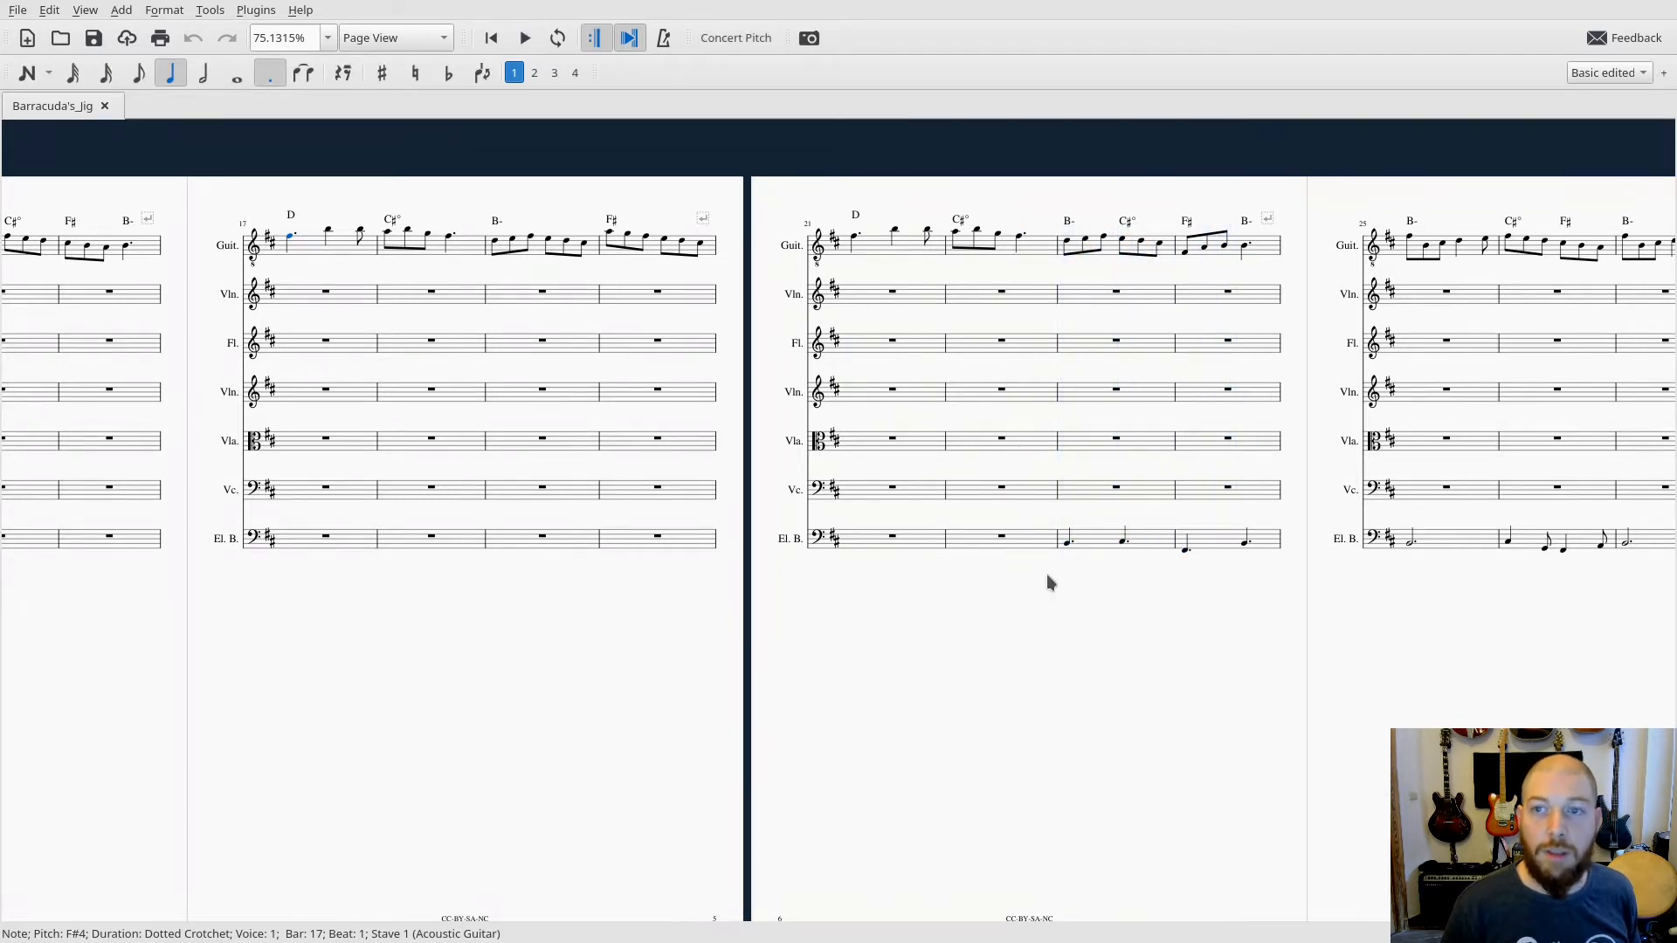
Play back the score from the acoustic guitar's first note in bar 25
left_click_drag(1200, 659, 630, 644)
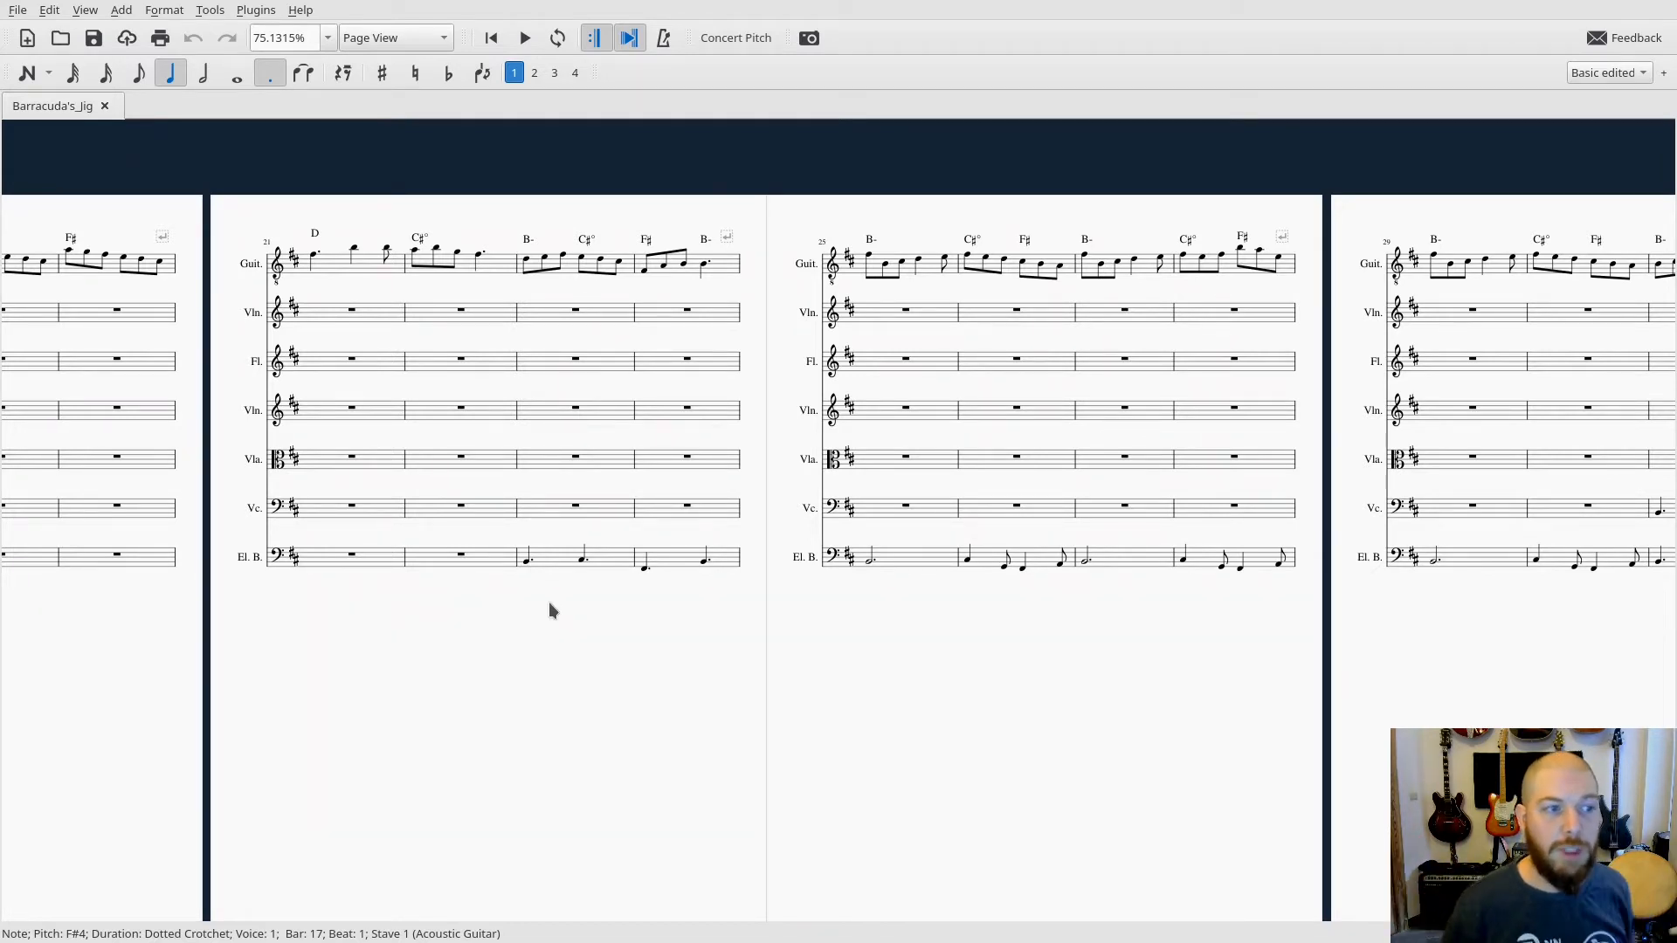
left_click_drag(671, 683, 262, 681)
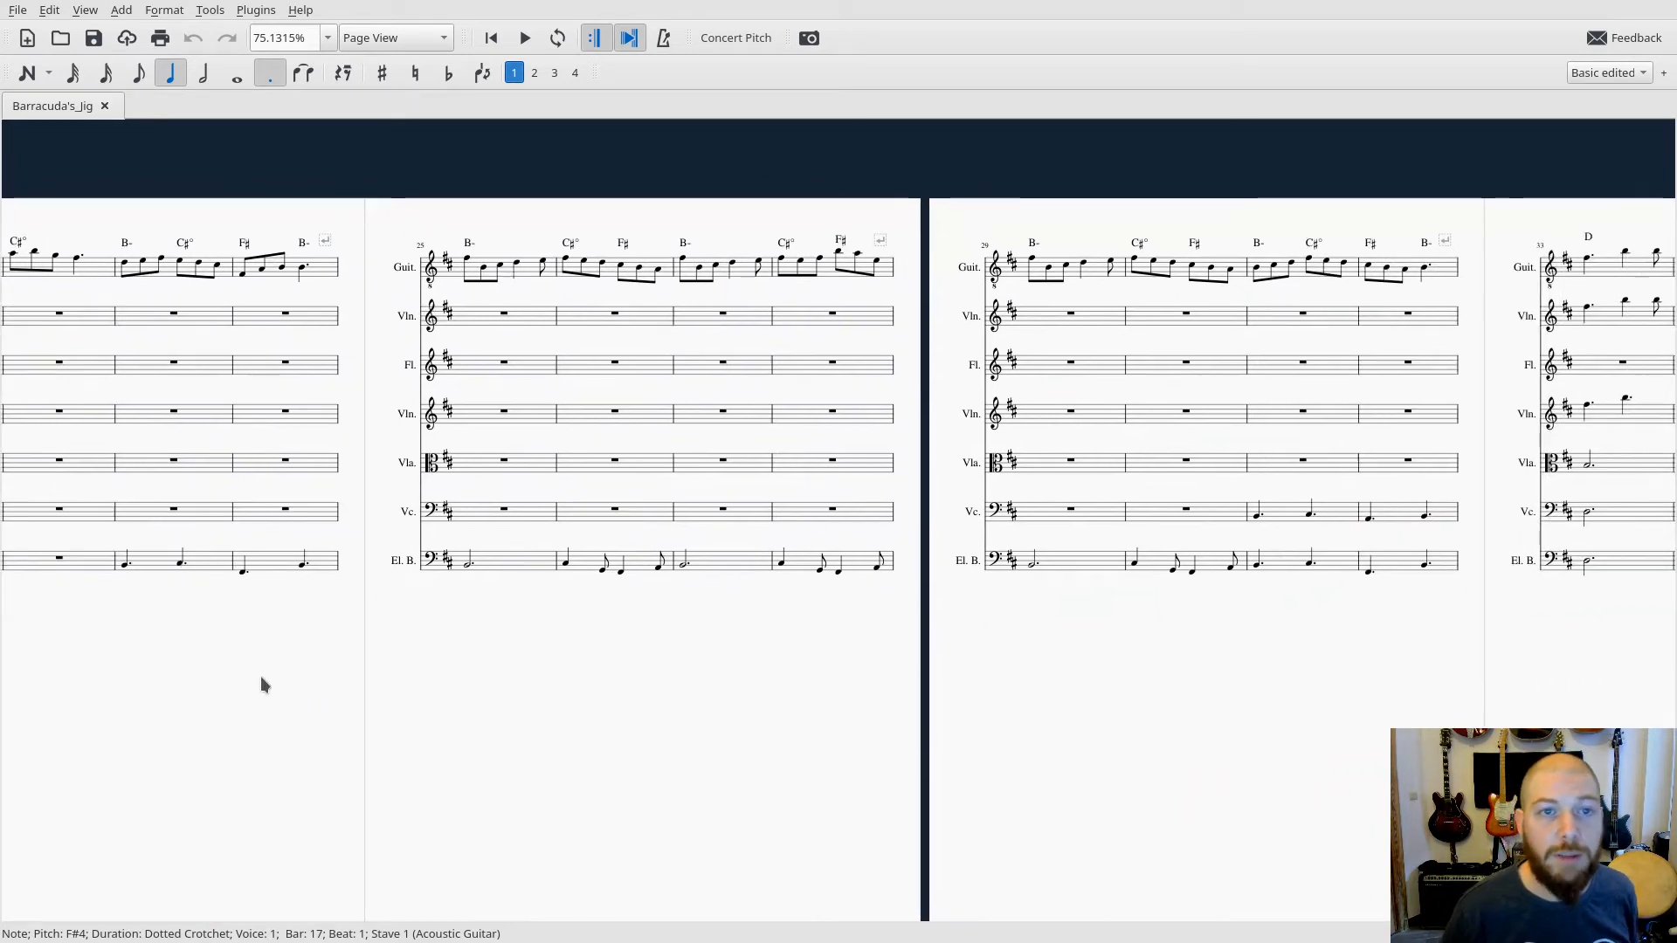
left_click(470, 261)
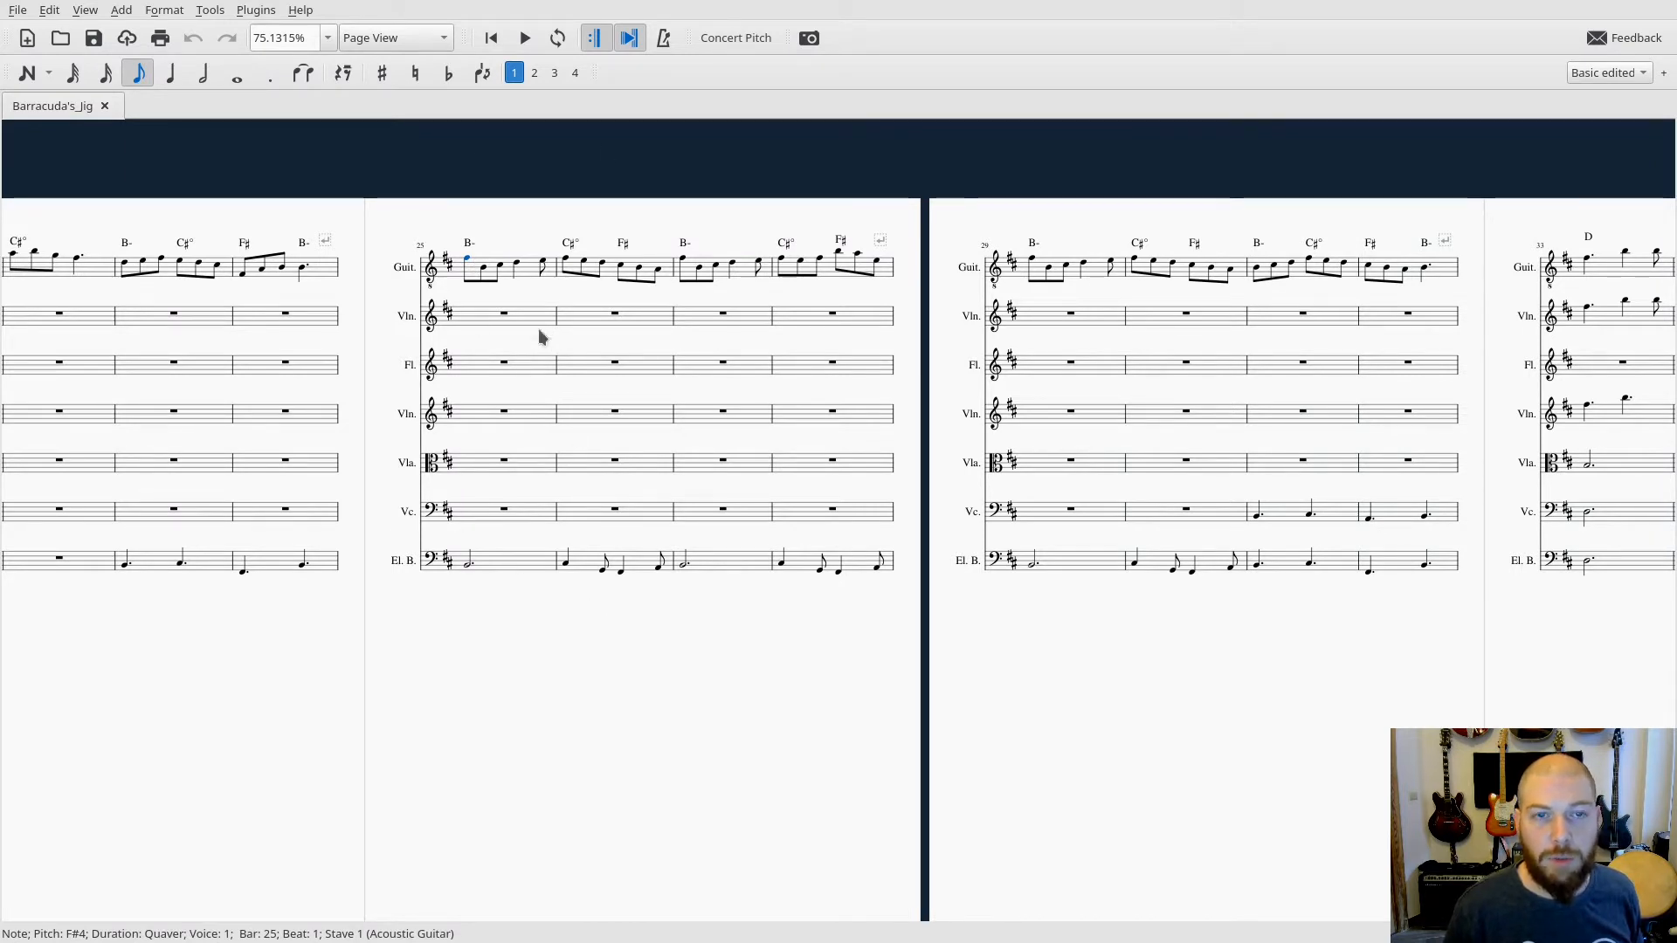
key("space")
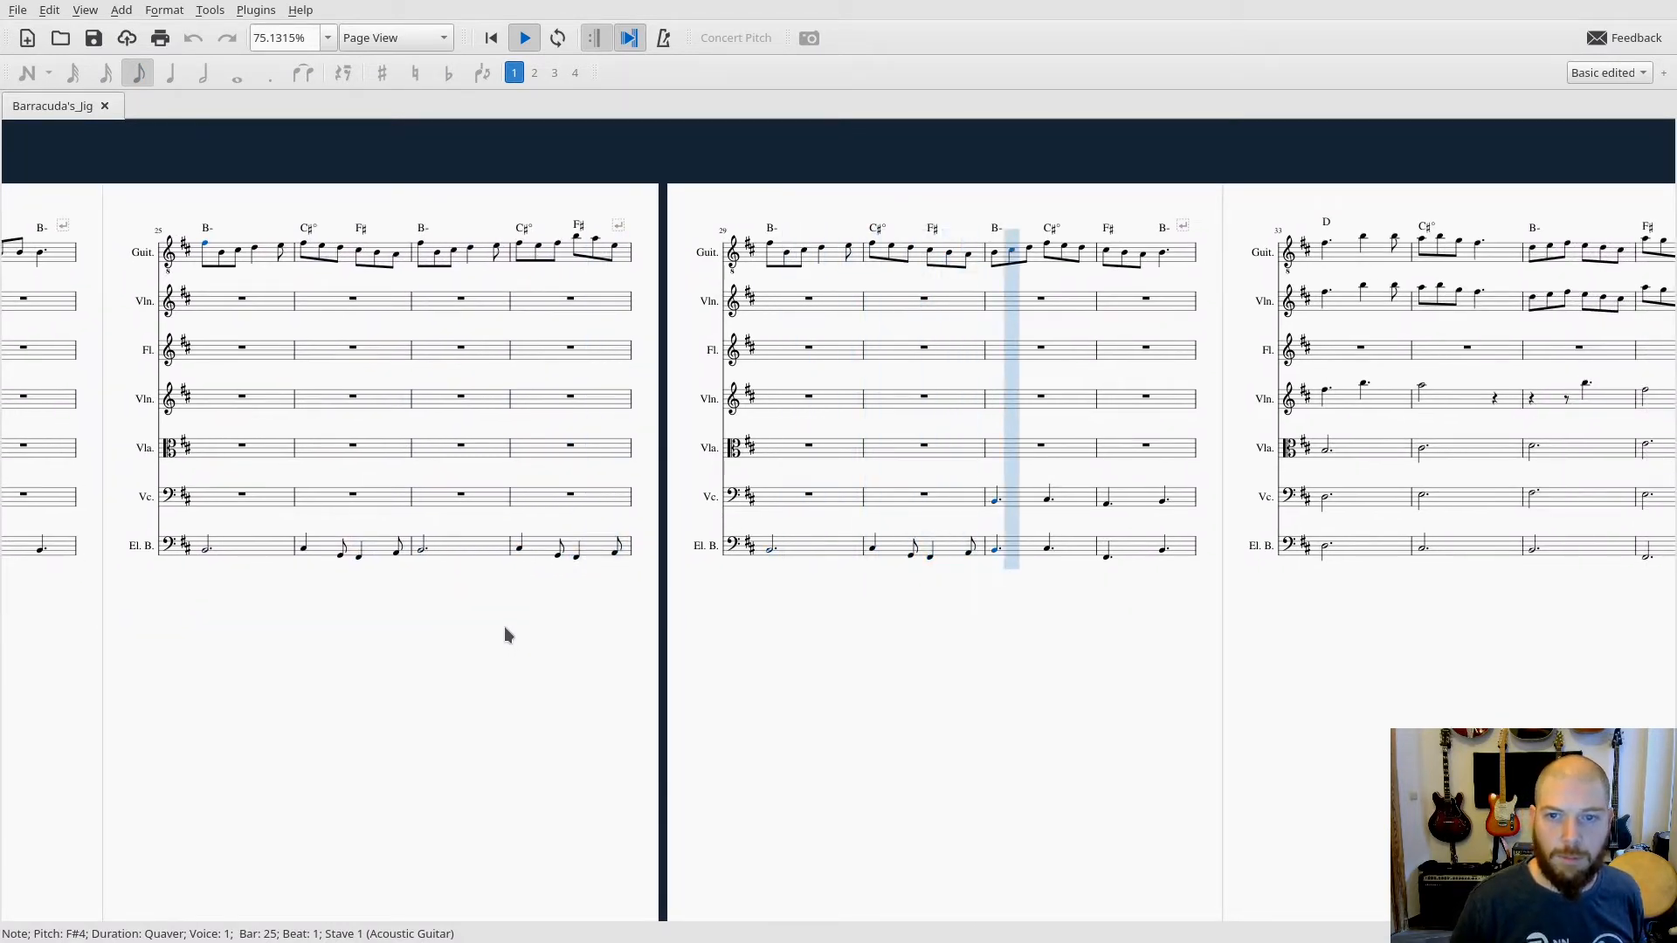
key("space")
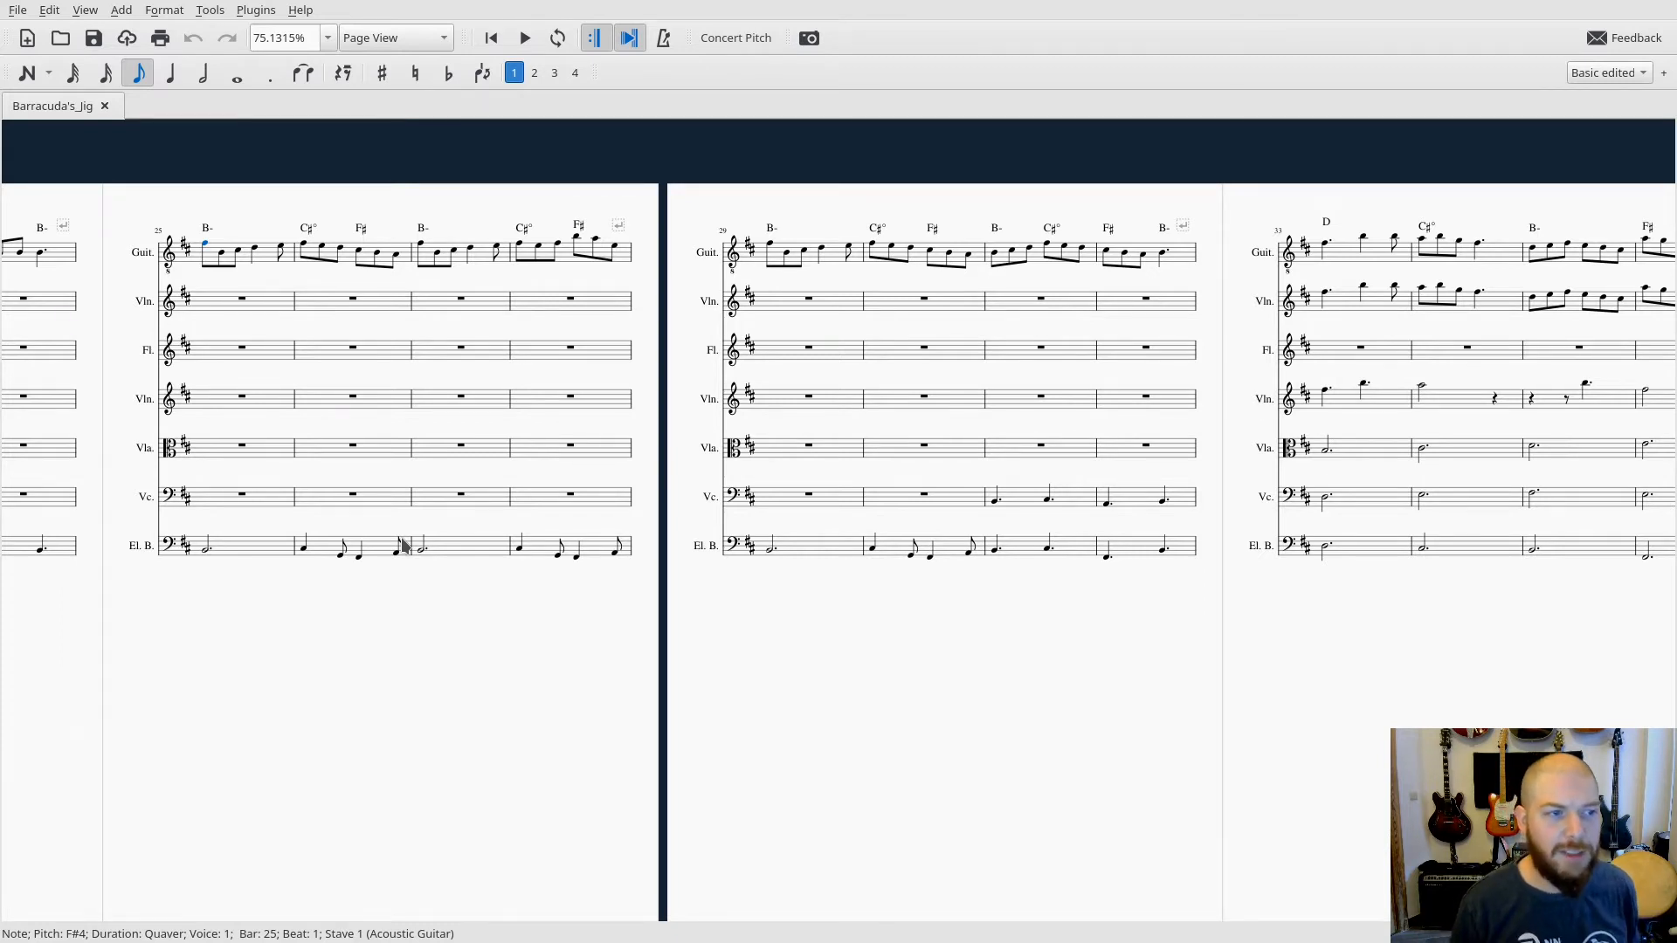
Play back the score from the cello's entry at bar 31
left_click_drag(891, 670, 658, 655)
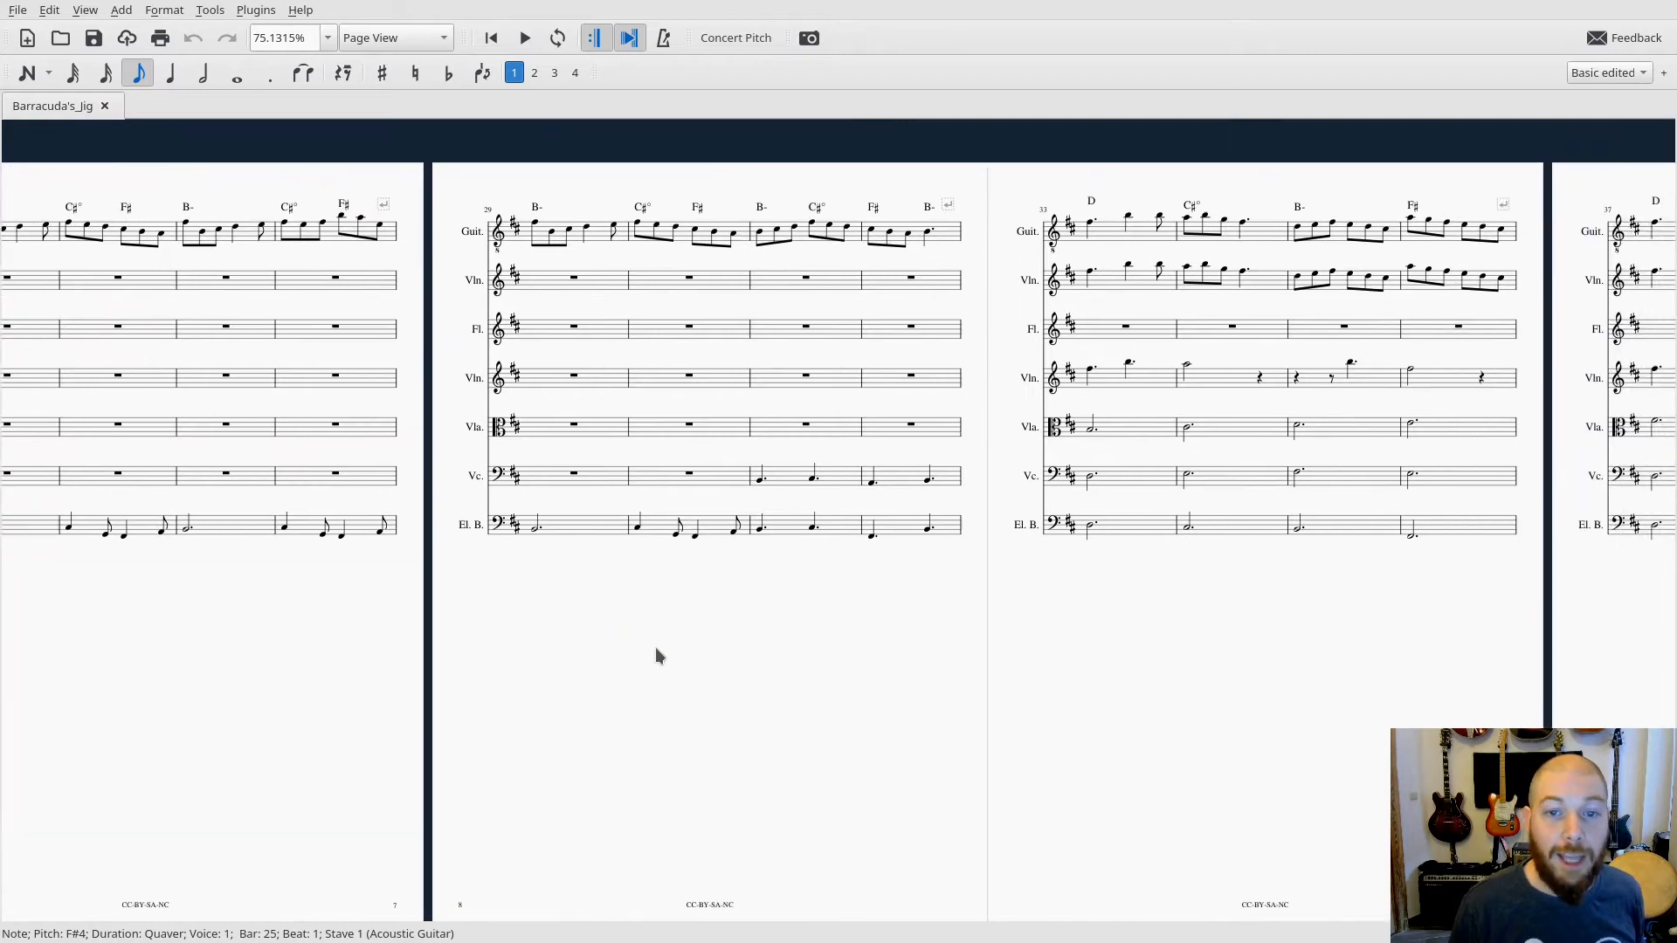
left_click(757, 480)
left_click_drag(961, 622, 677, 642)
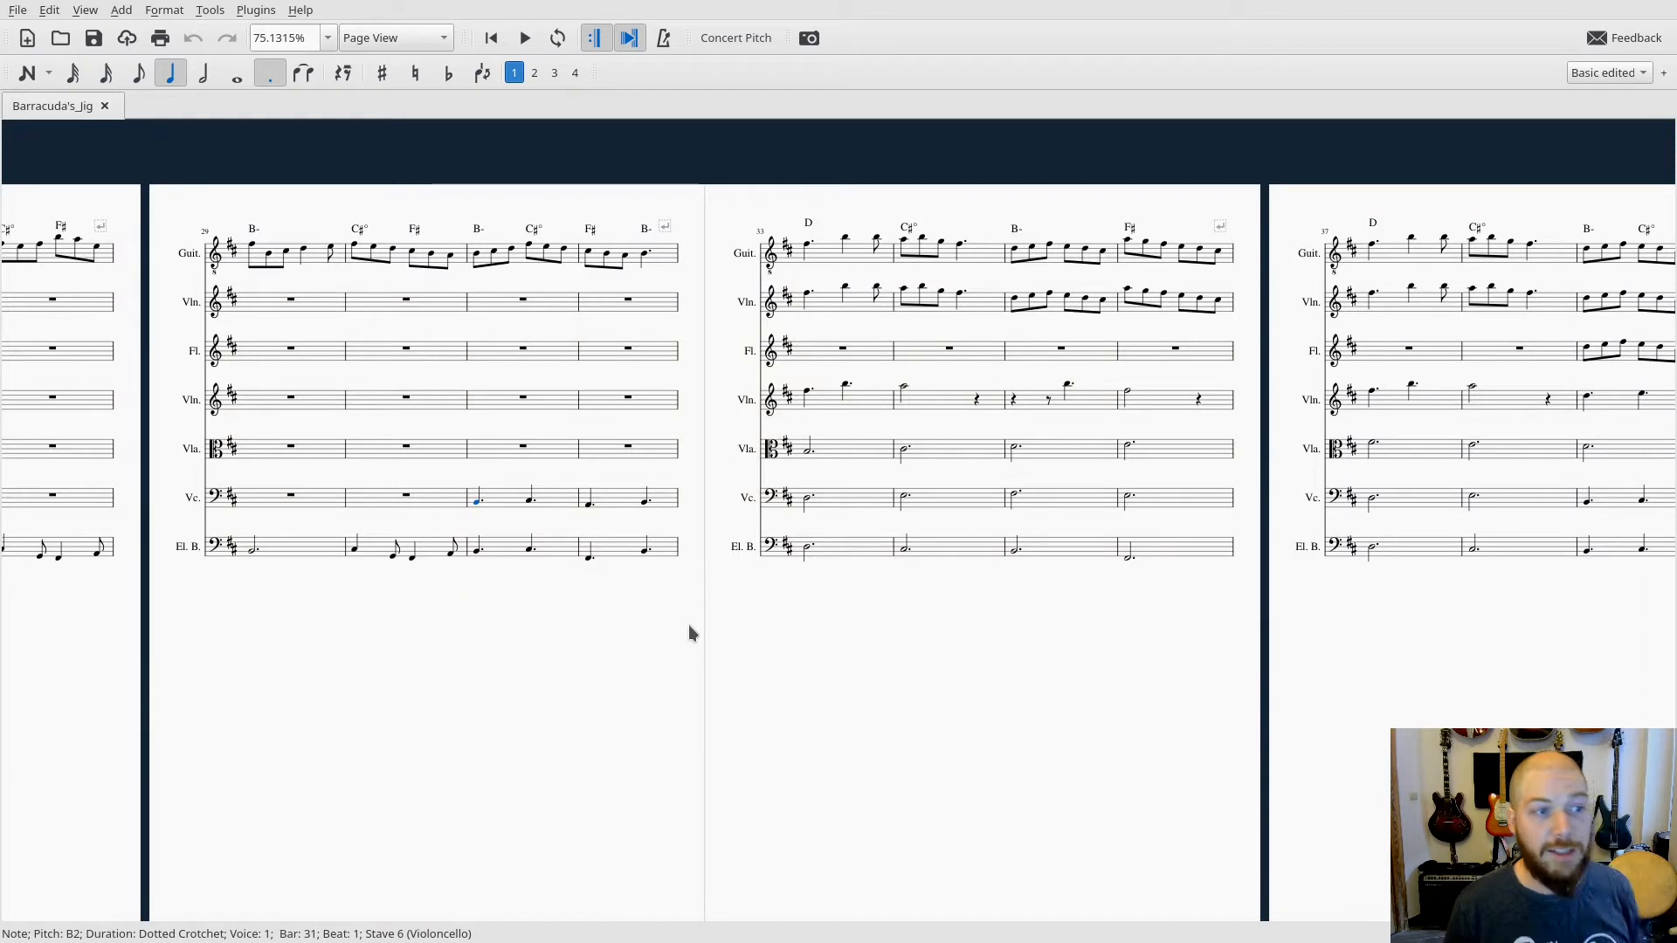
key("space")
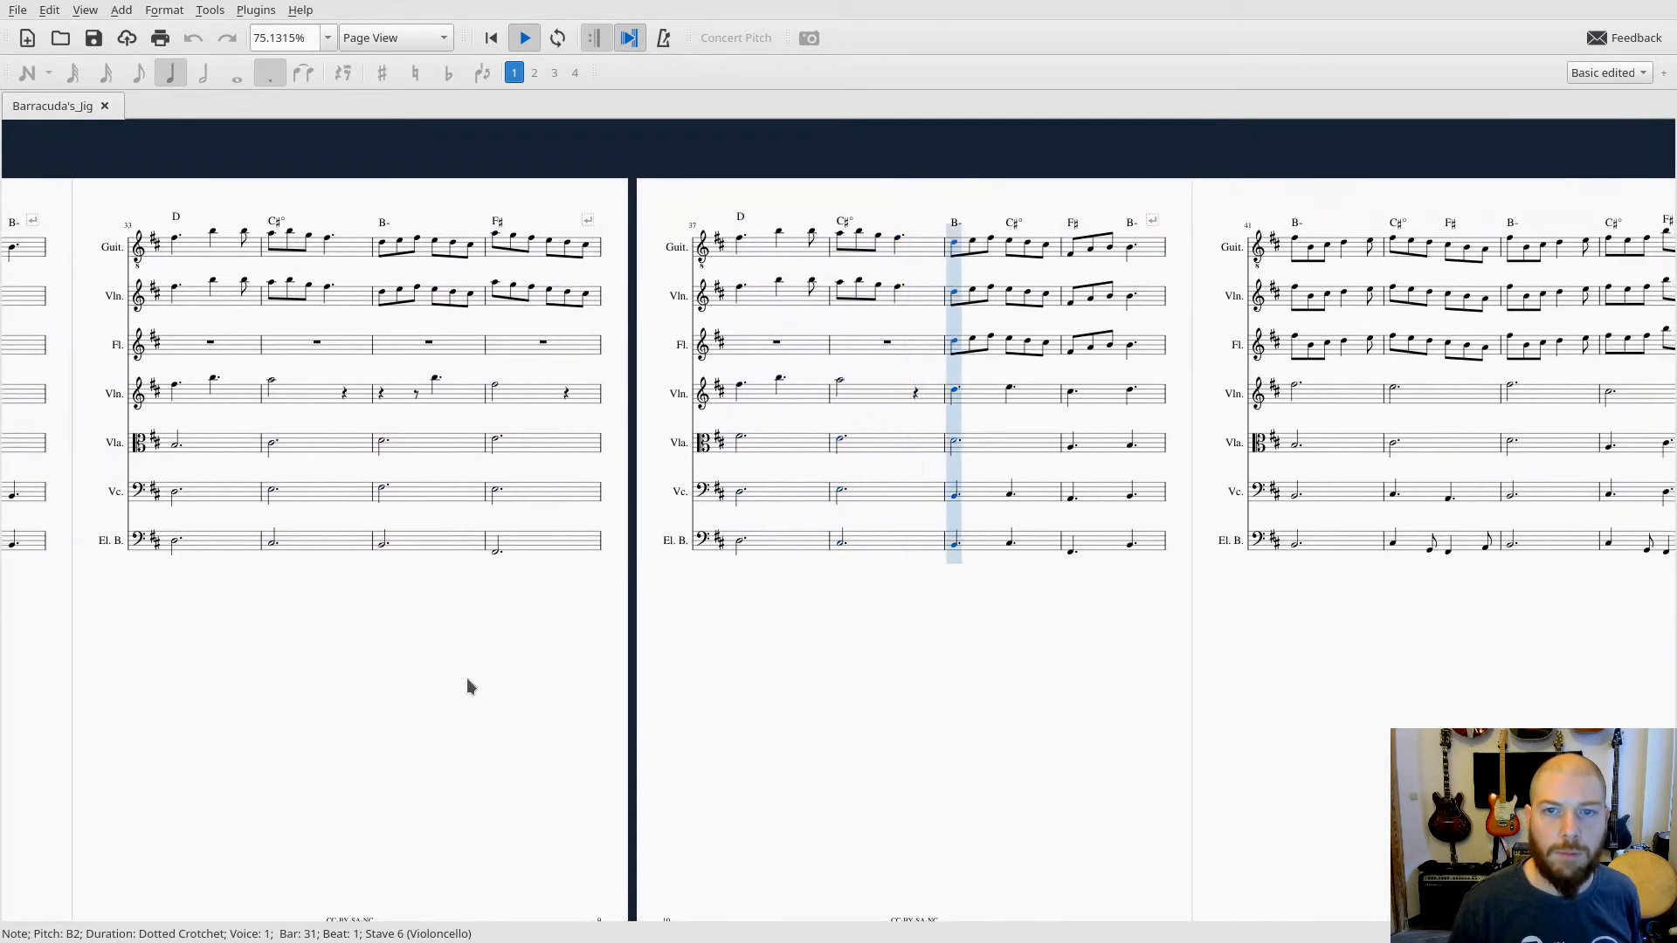
key("space")
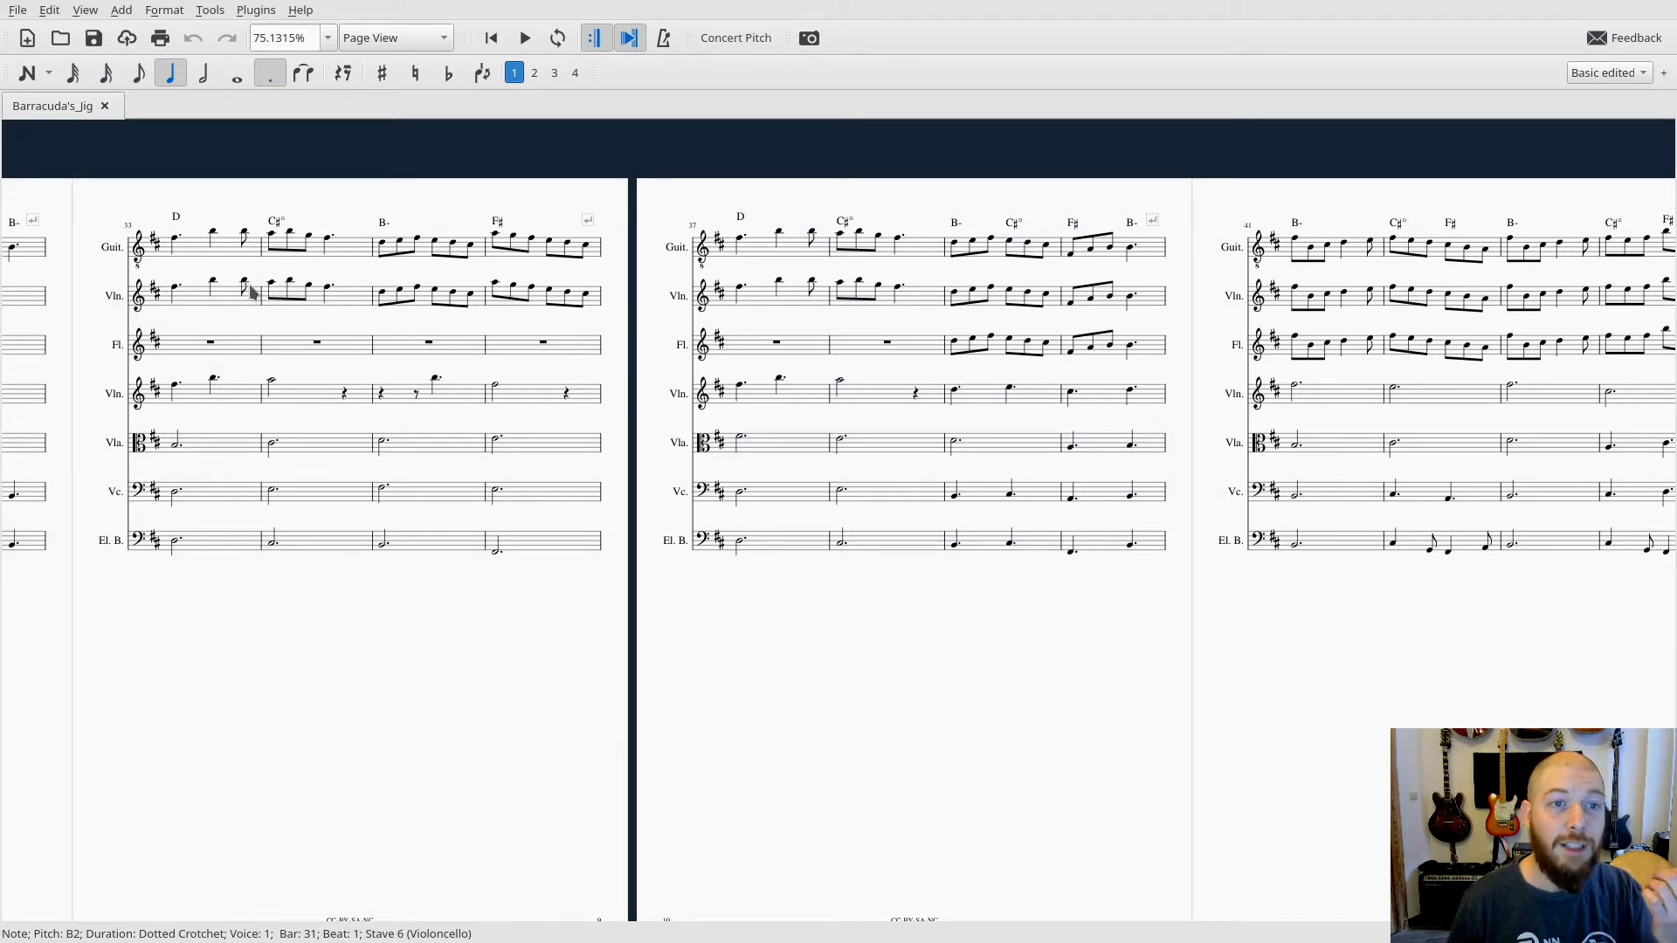
Sound the upper violin's three notes in bar 33 and the lower violin's first note in the same bar
left_click(177, 288)
left_click(212, 282)
left_click(243, 284)
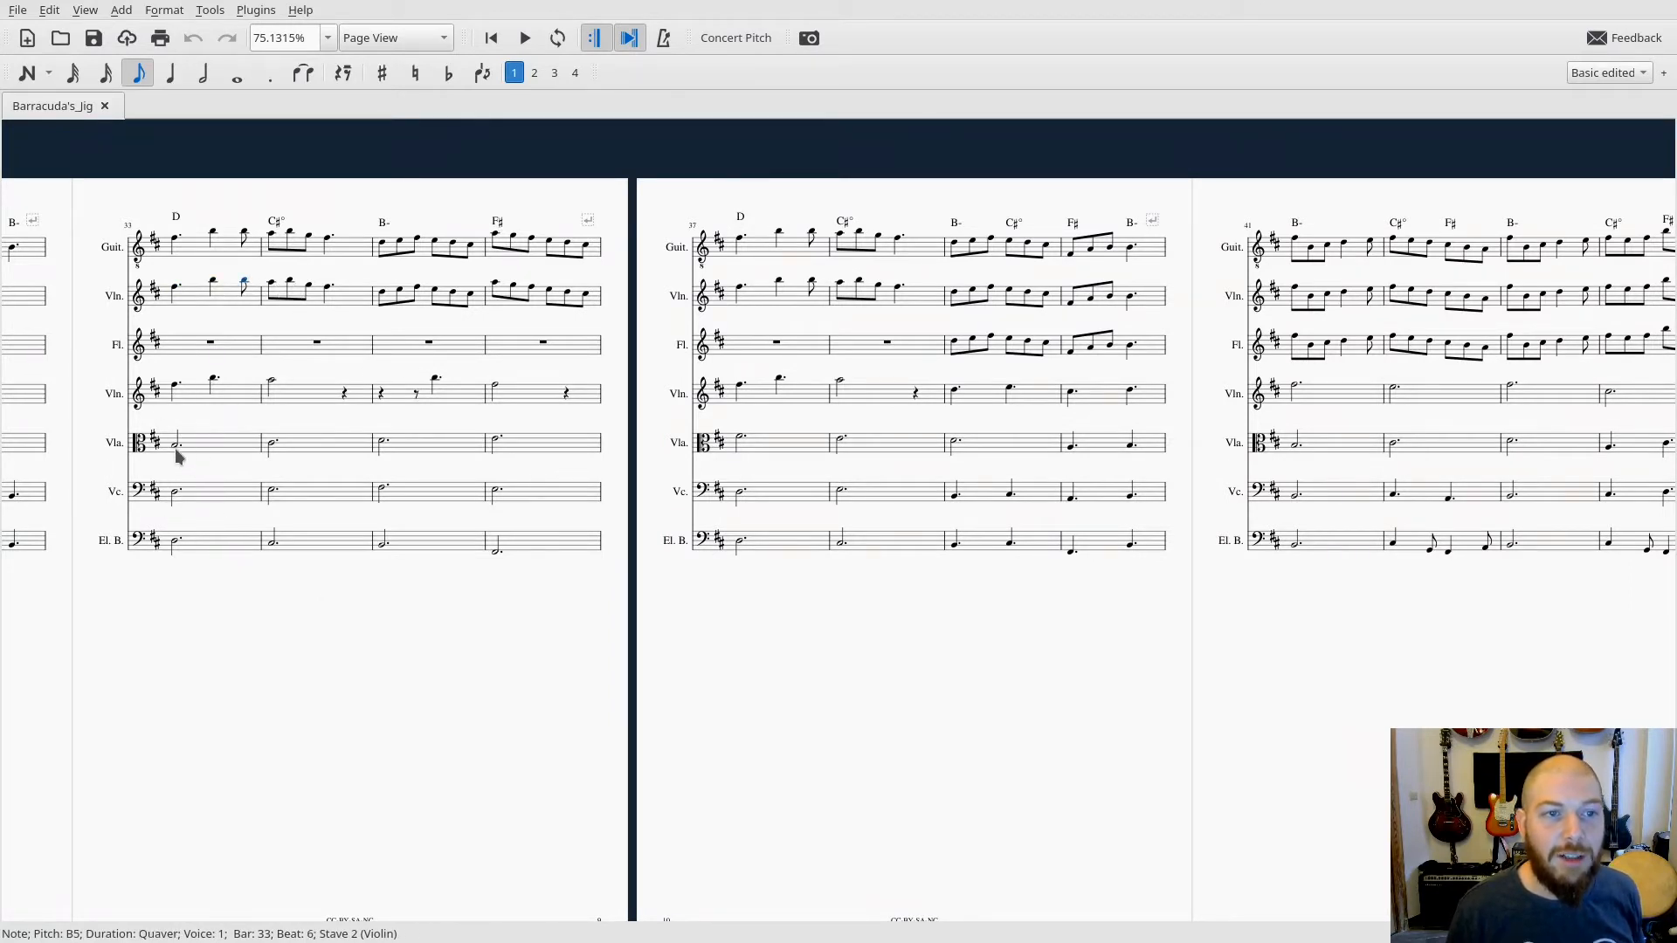
left_click(178, 389)
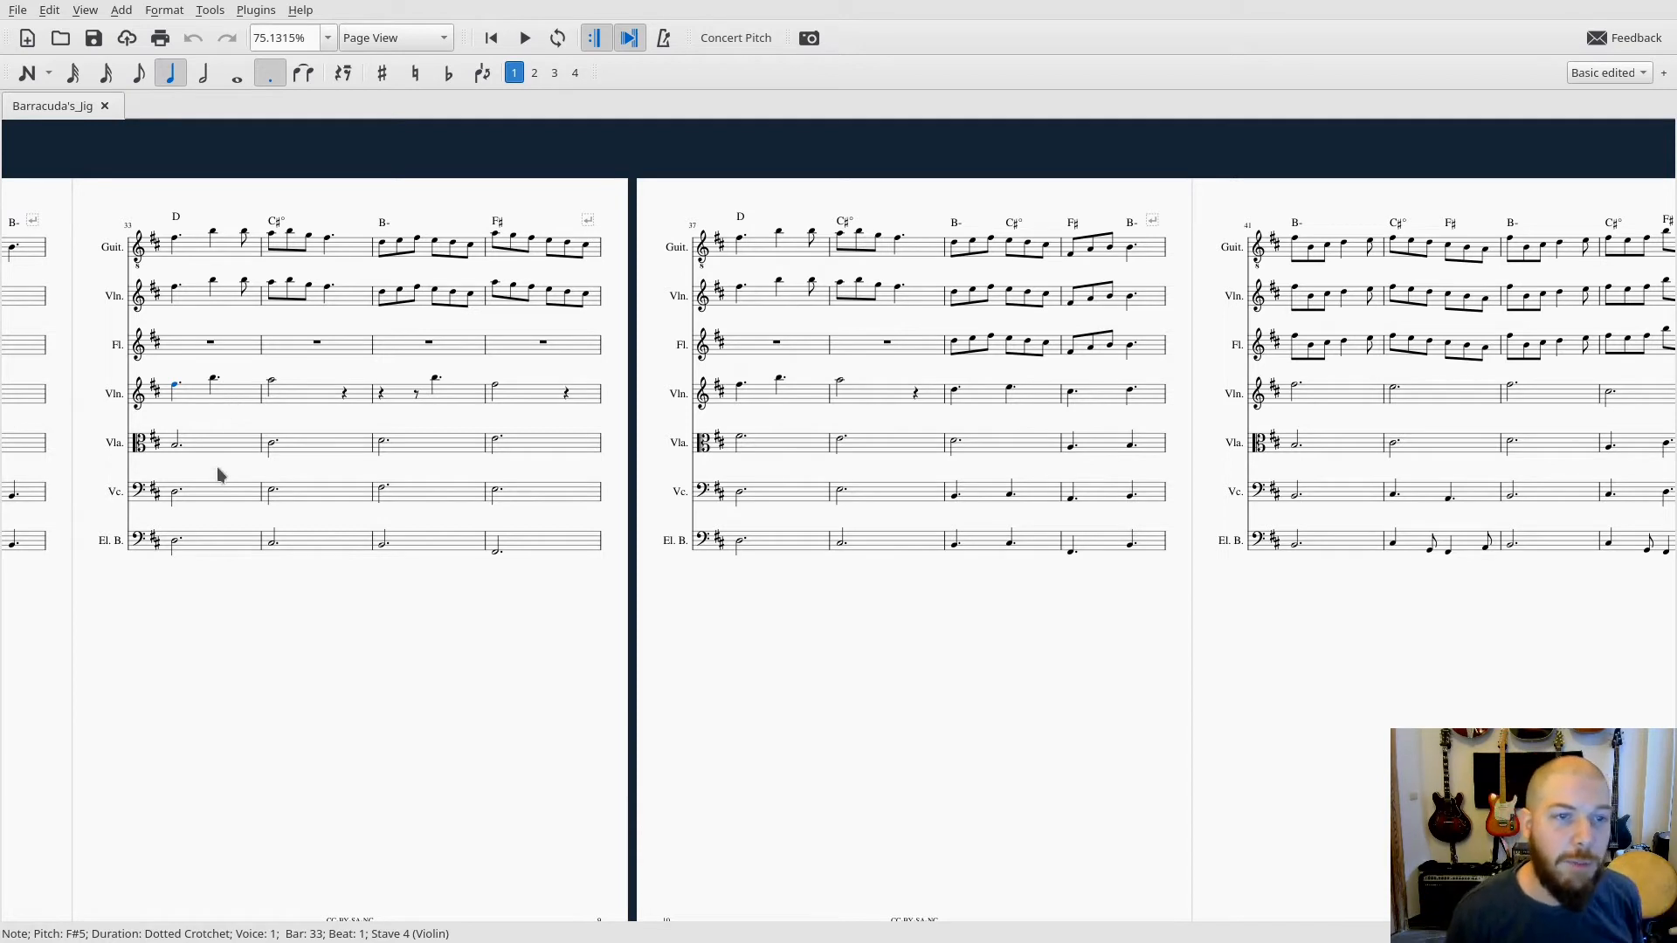
Step through the viola part note by note from bar 33 to the end of bar 40
left_click(175, 449)
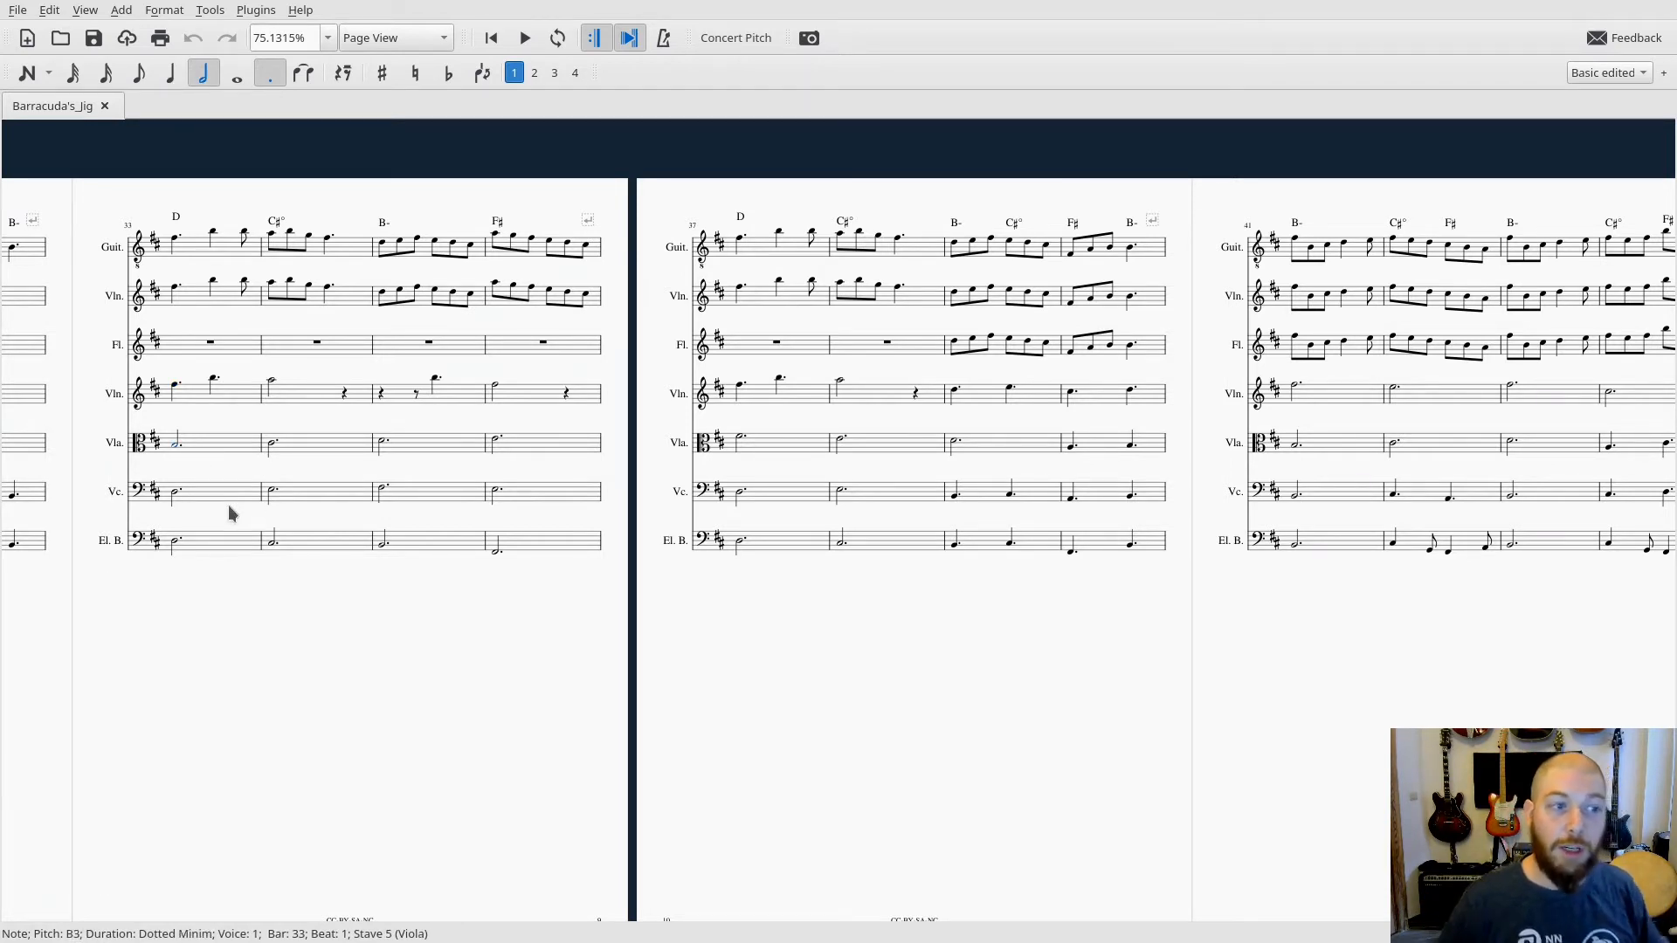
key("Right")
key("Right")
key("Right")
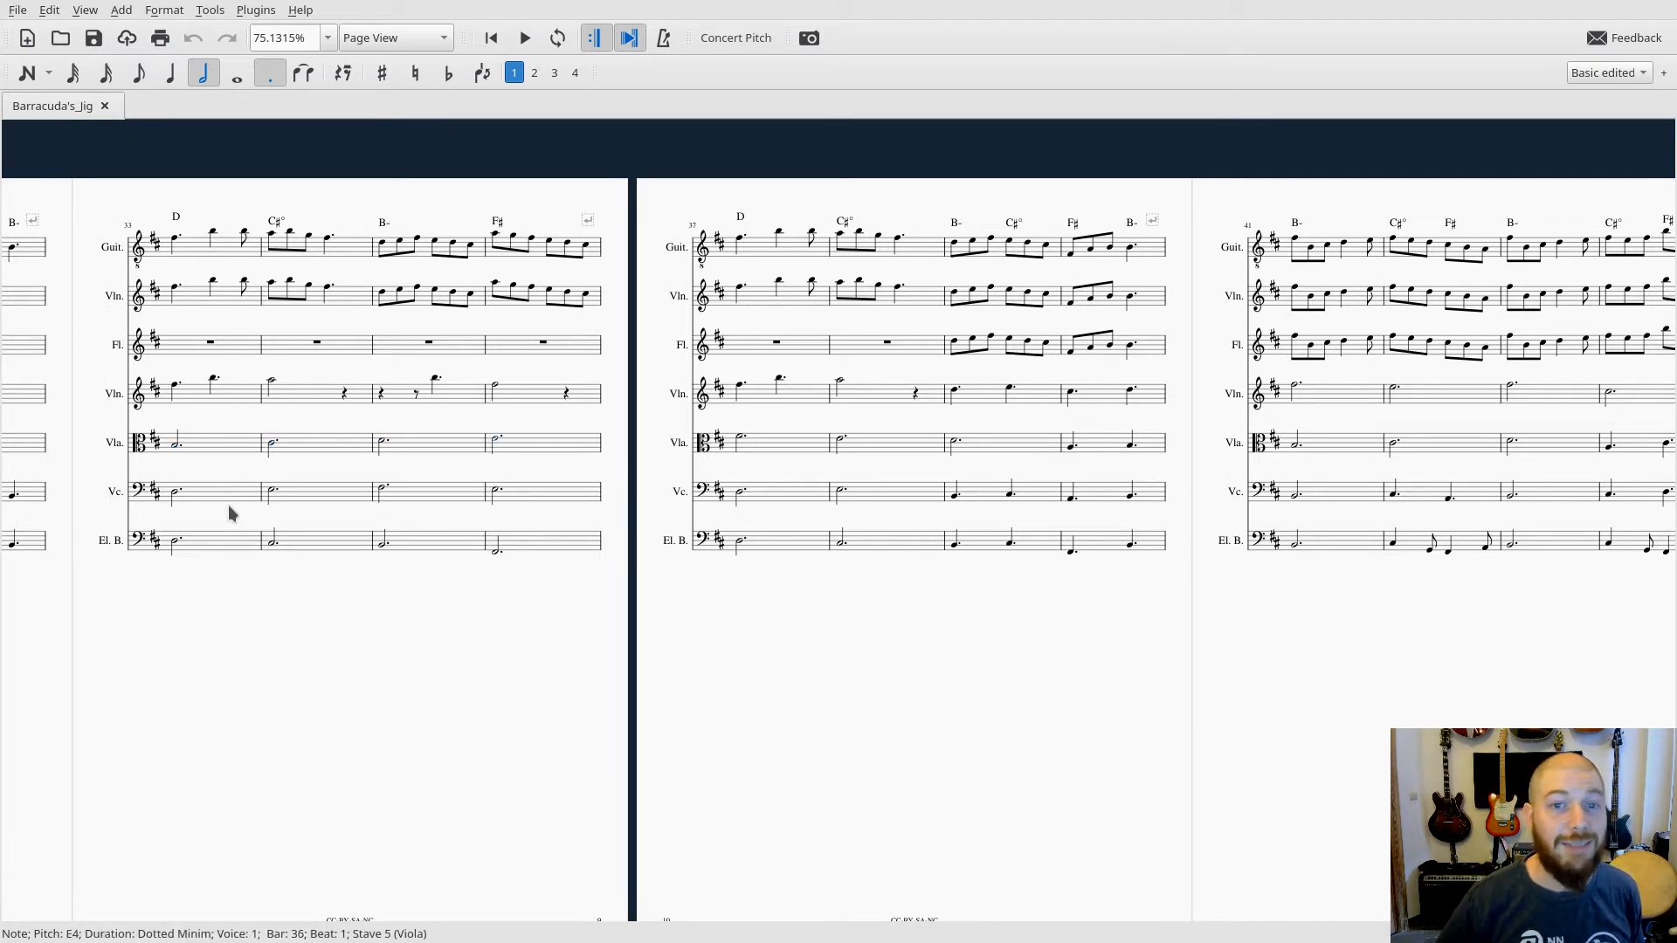
key("Right")
key("Right")
key("Right")
key("Right")
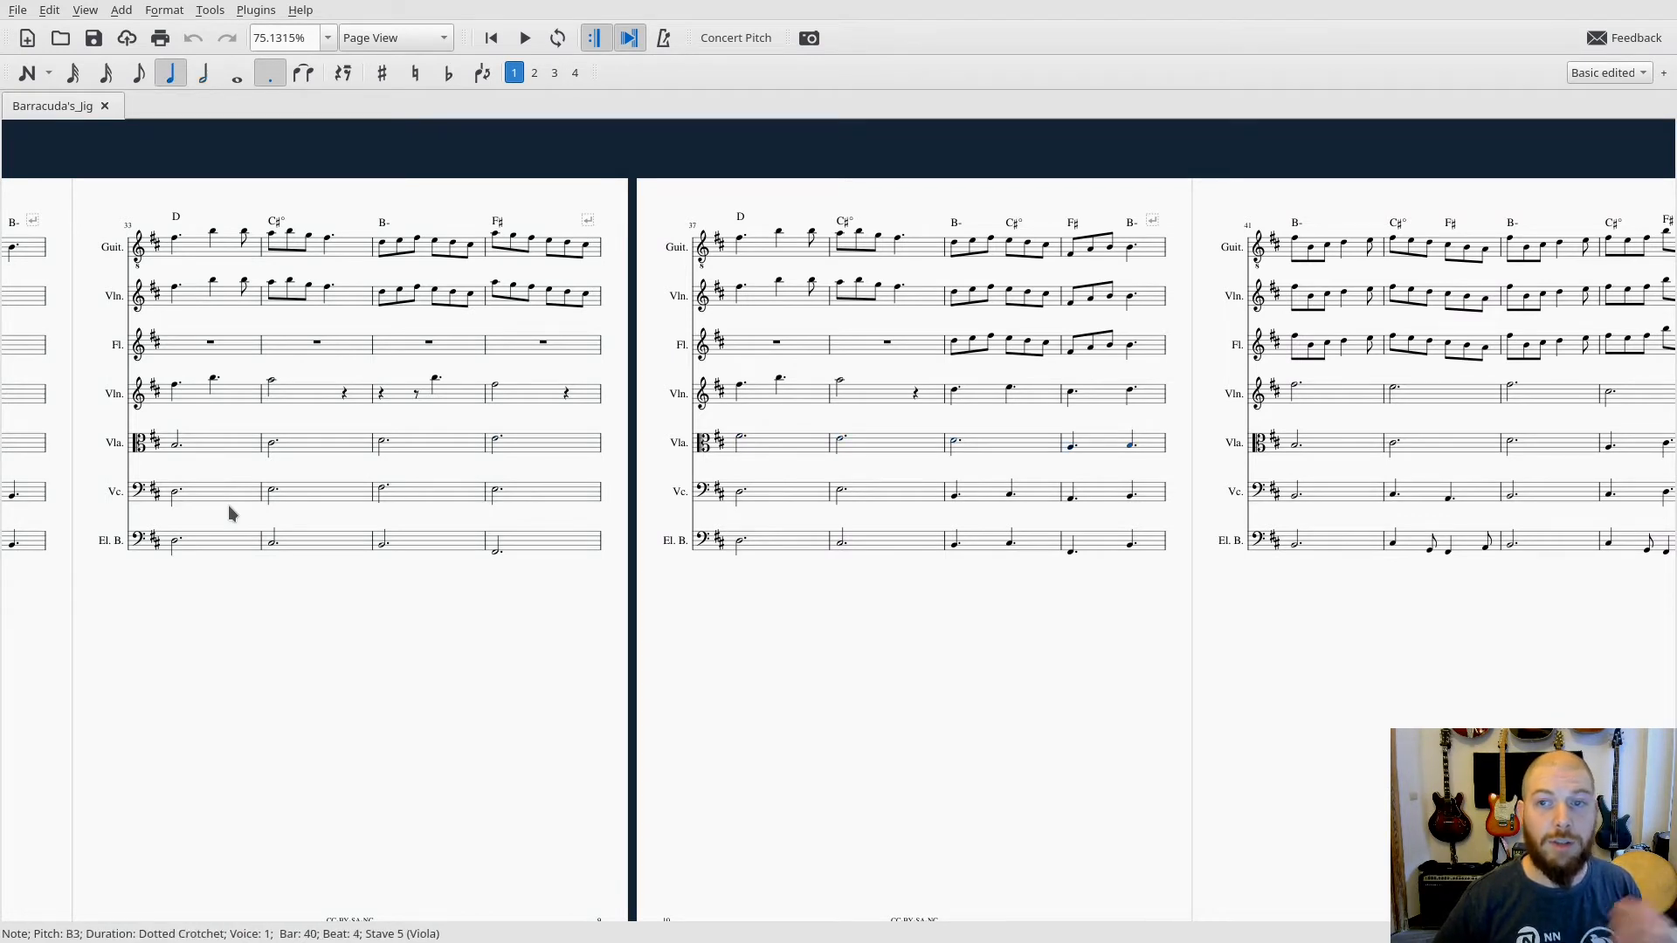
Step through the cello part note by note from bar 33 to the end of bar 40
left_click(174, 495)
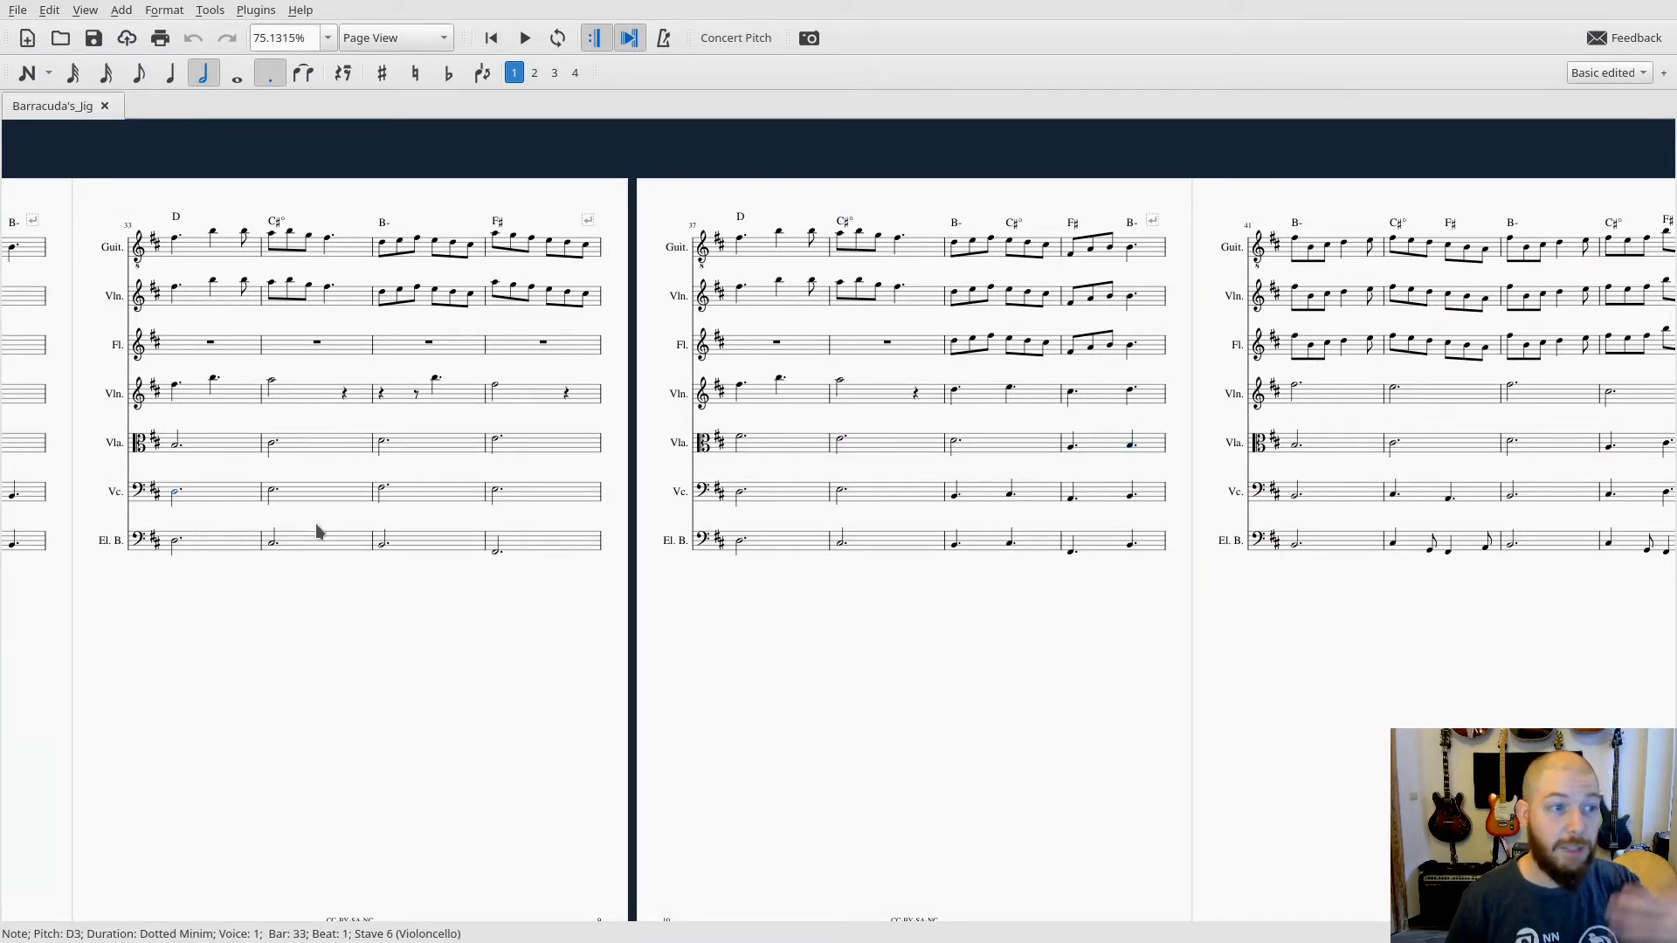
key("Right")
key("Right")
key("Right")
key("Right")
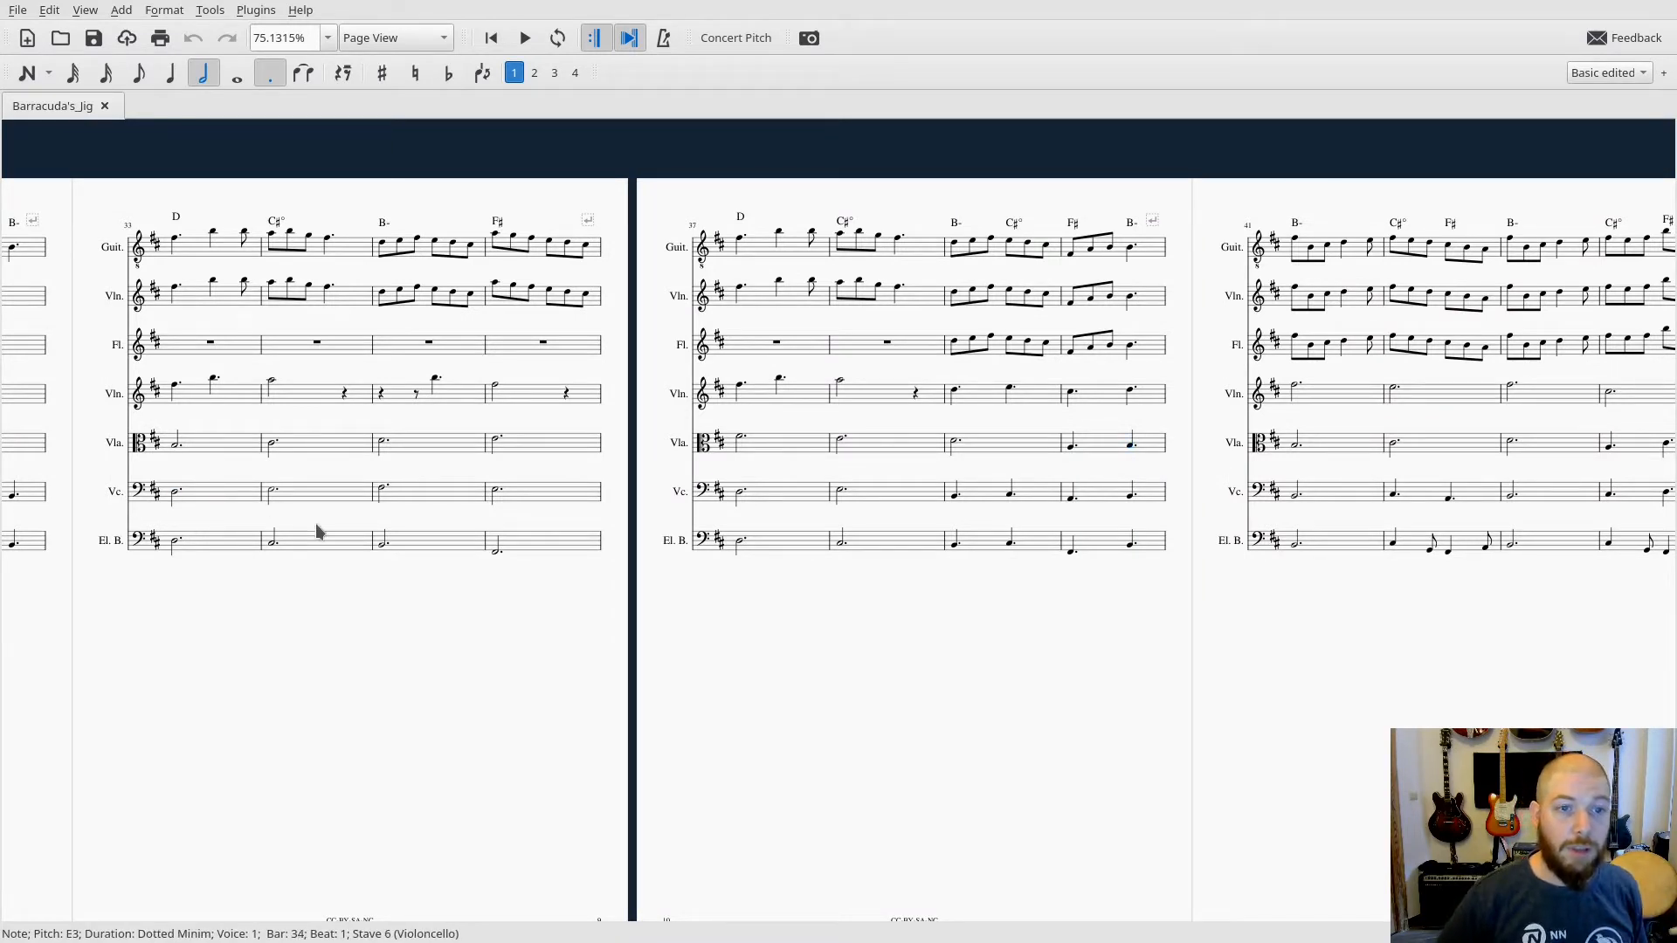
key("Right")
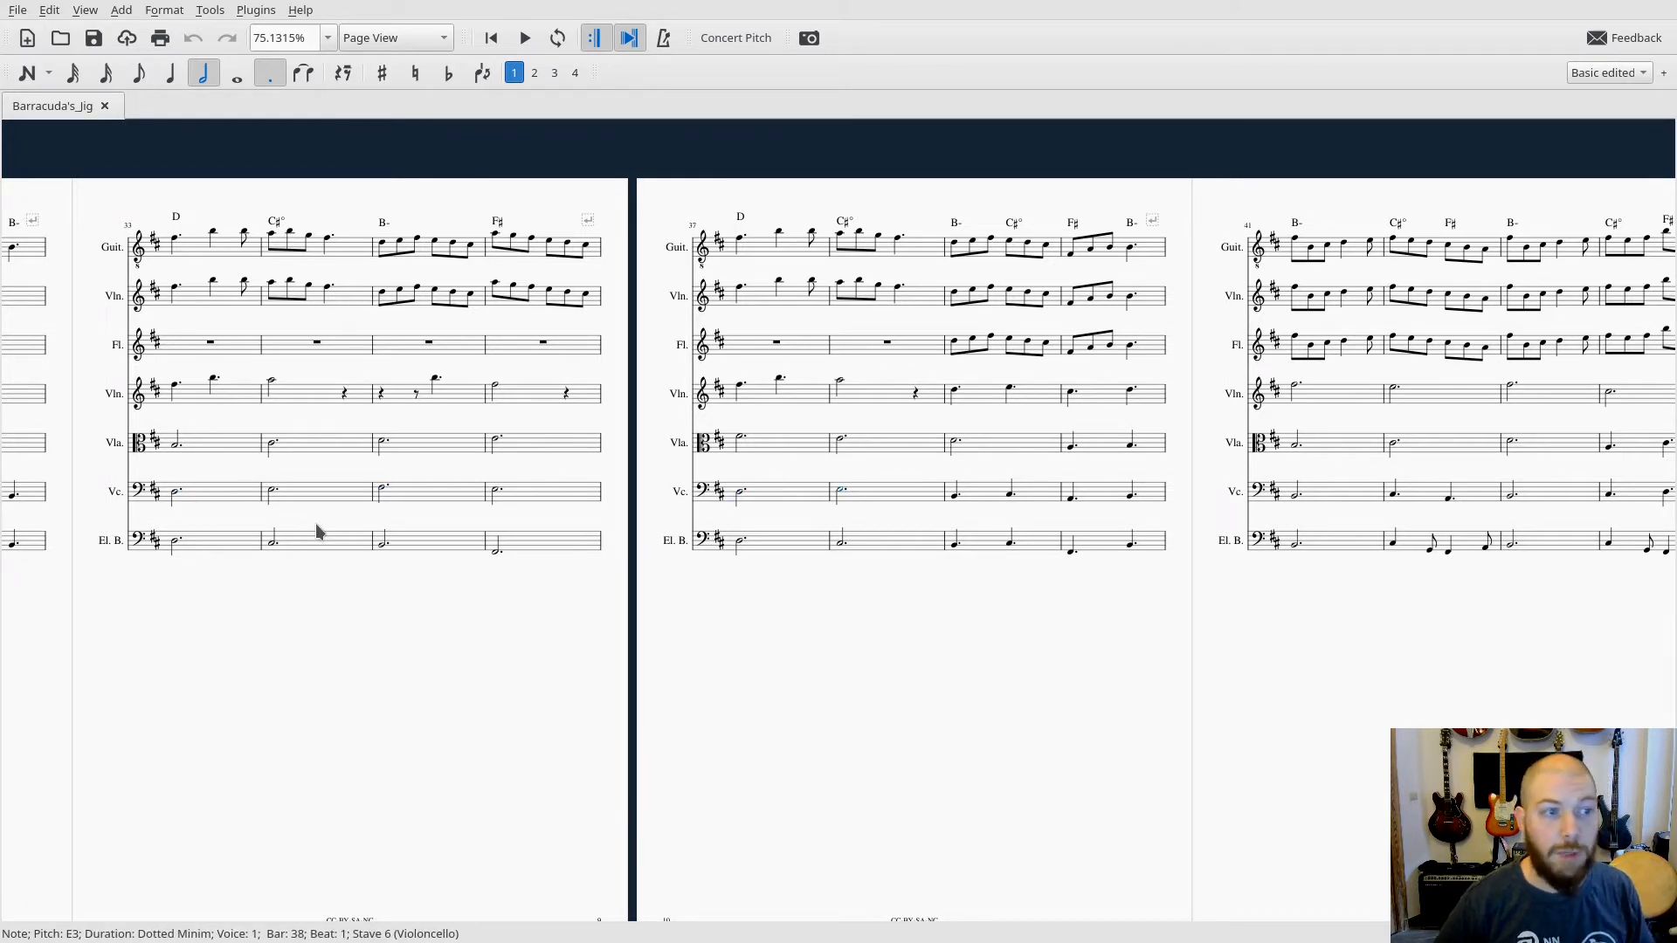
key("Right")
key("Right")
key("Right")
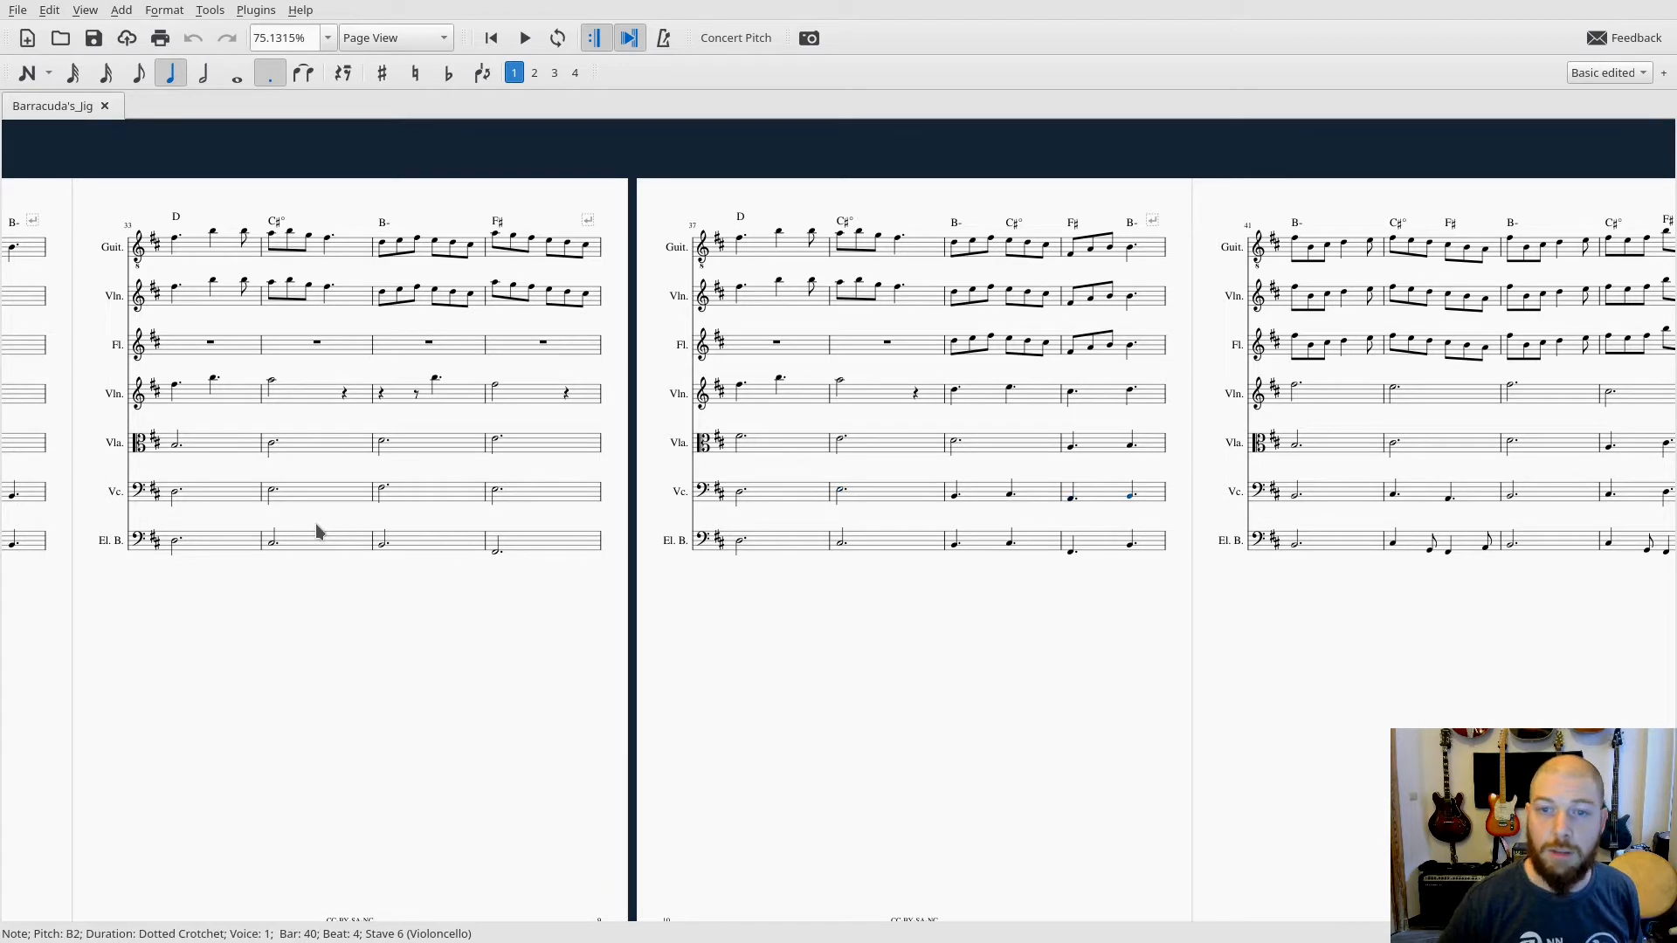
Play back all parts from the lower violin's first note in bar 33
left_click(174, 389)
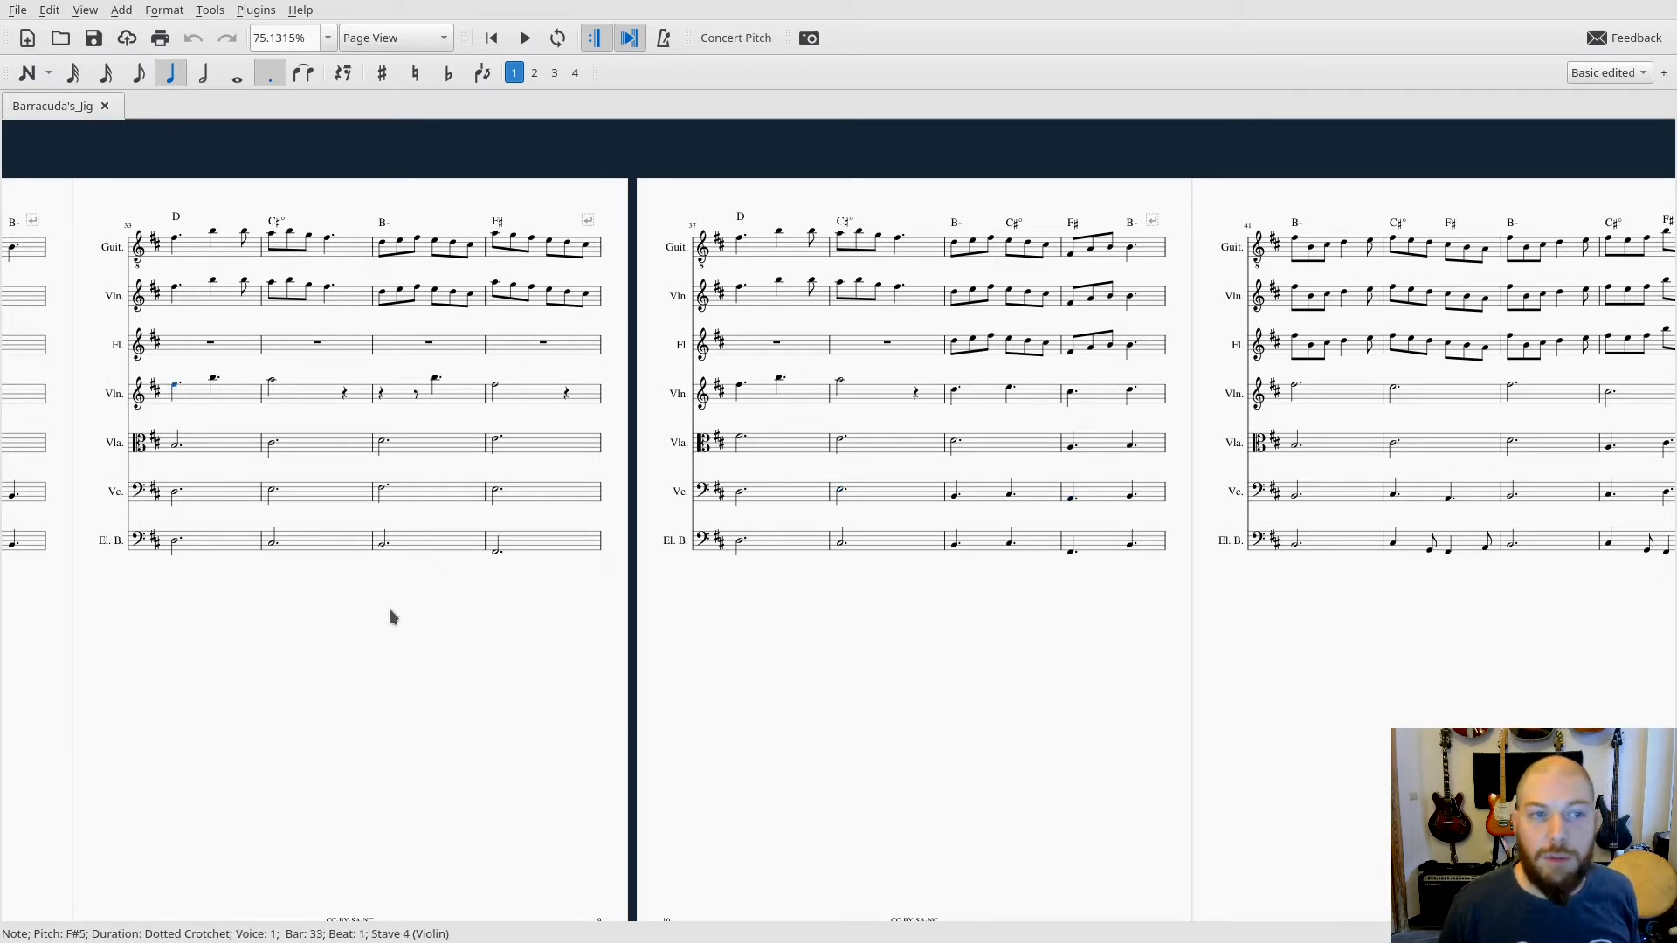
key("space")
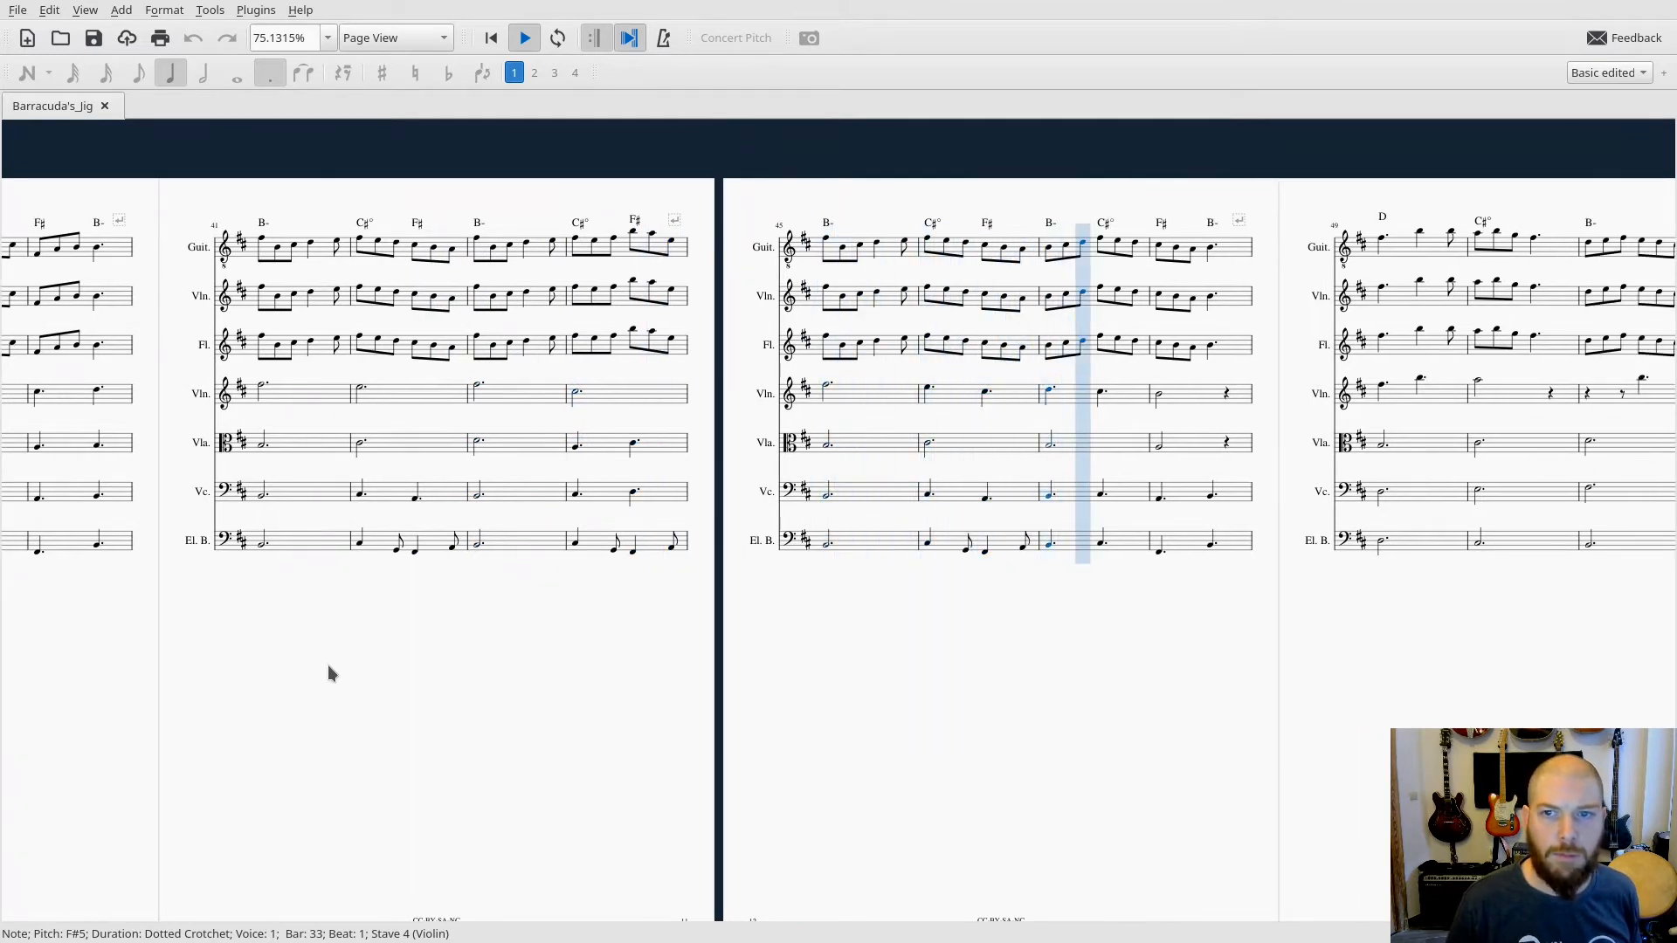
key("space")
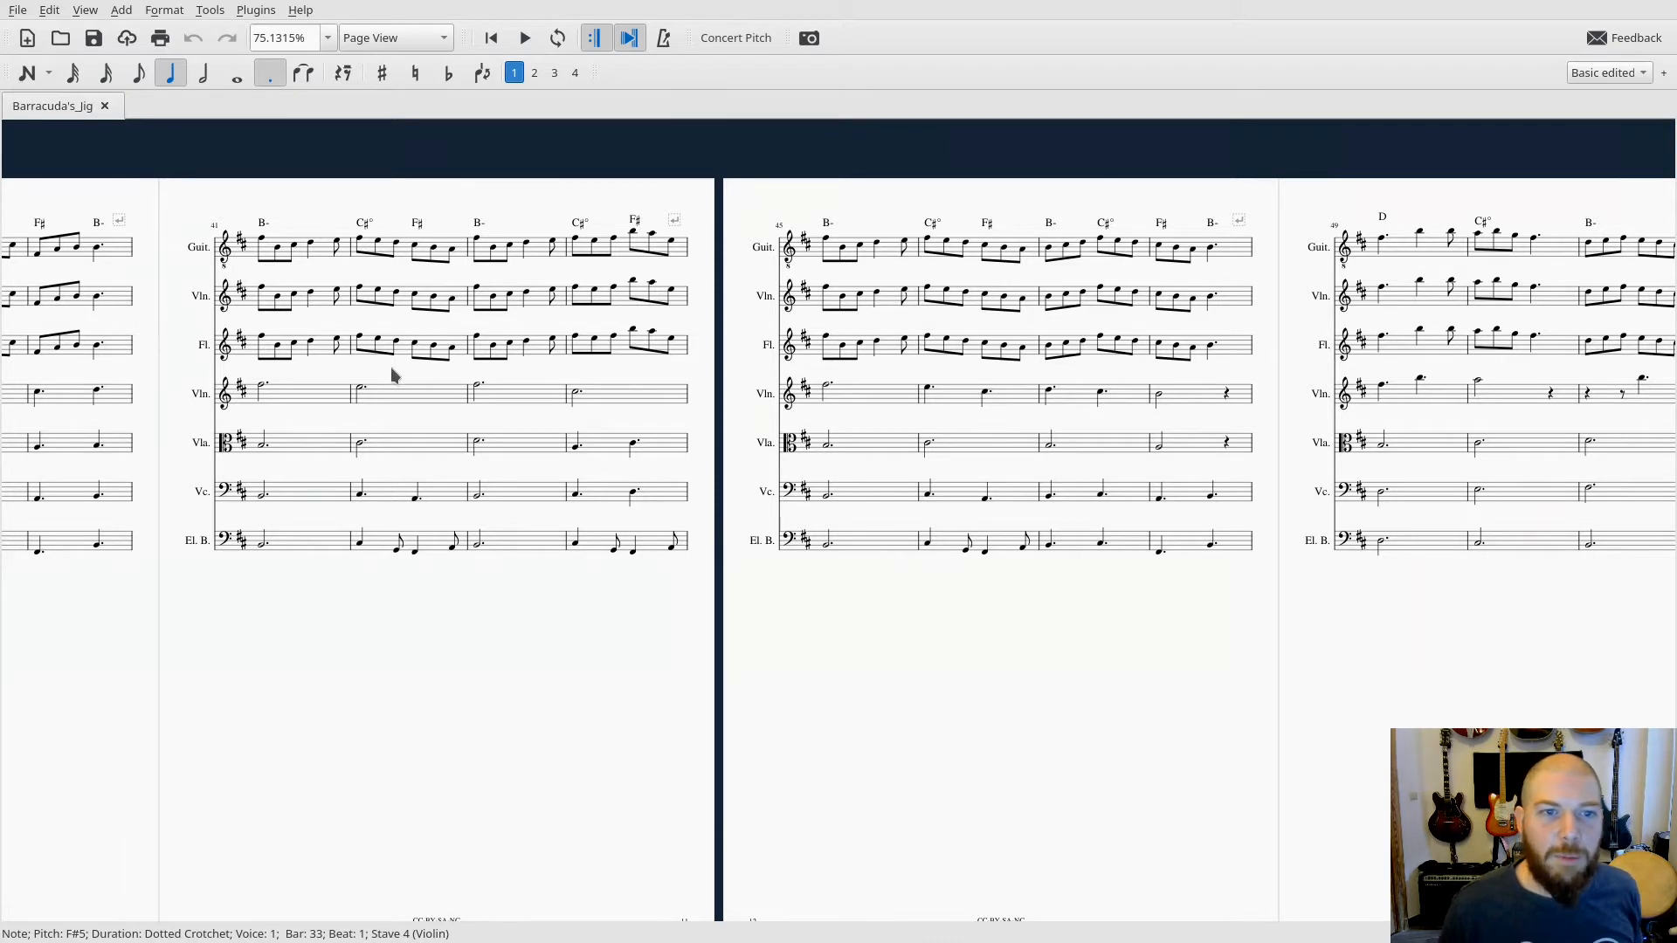
Play back all parts from the lower violin's first note in bar 41
left_click(266, 394)
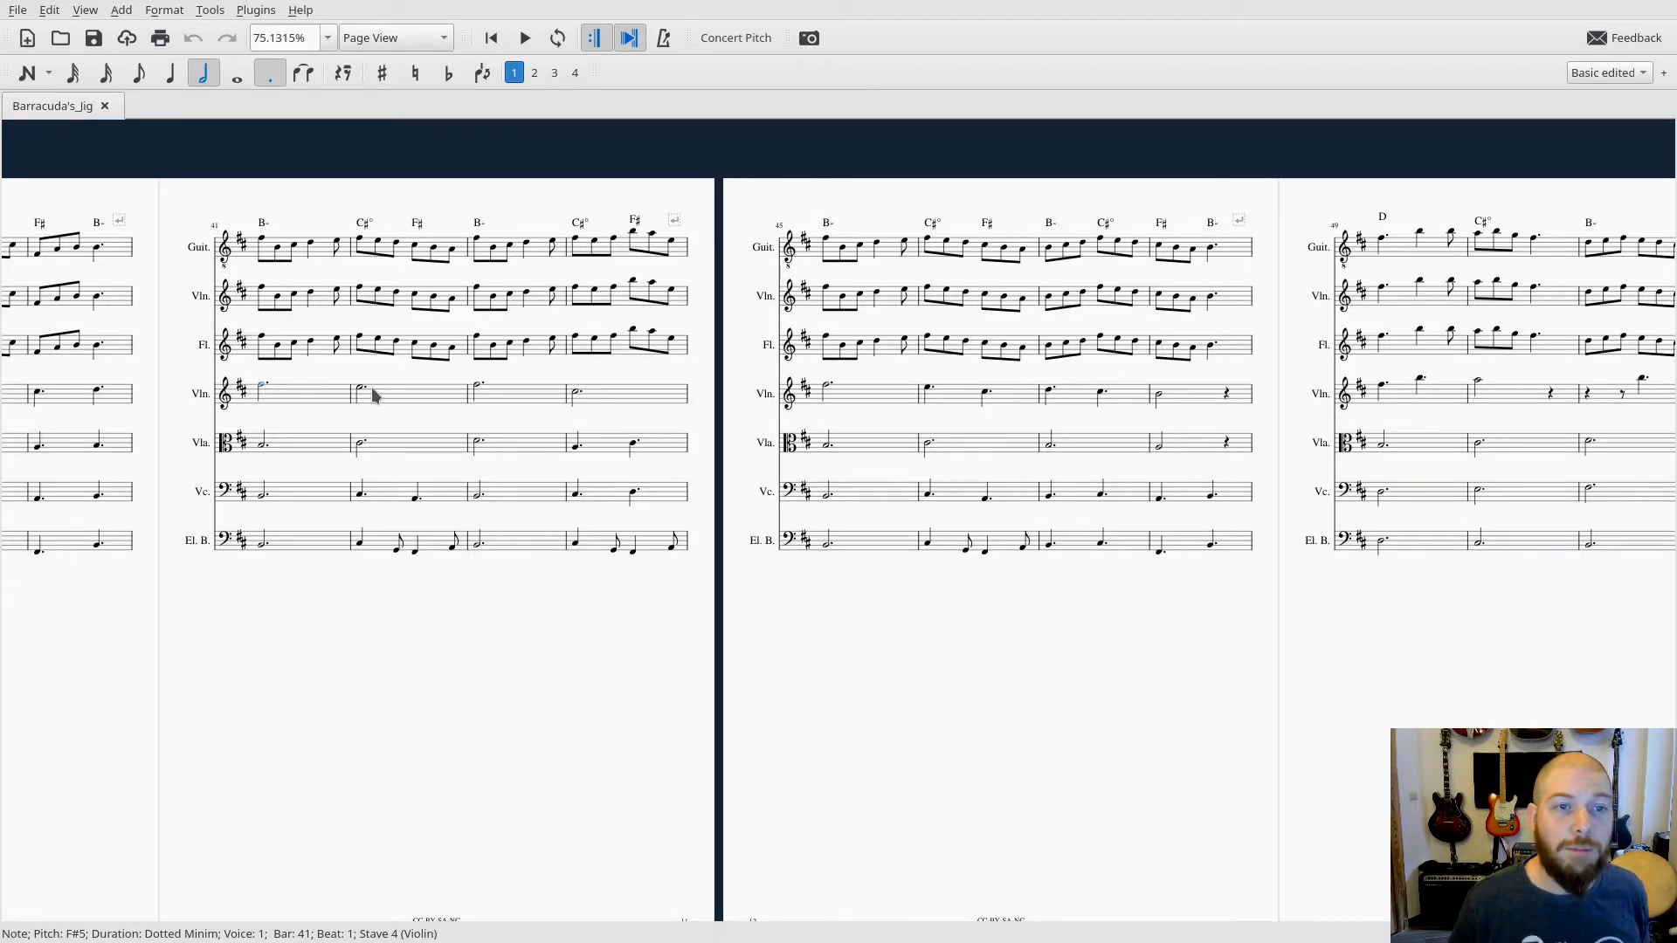
key("space")
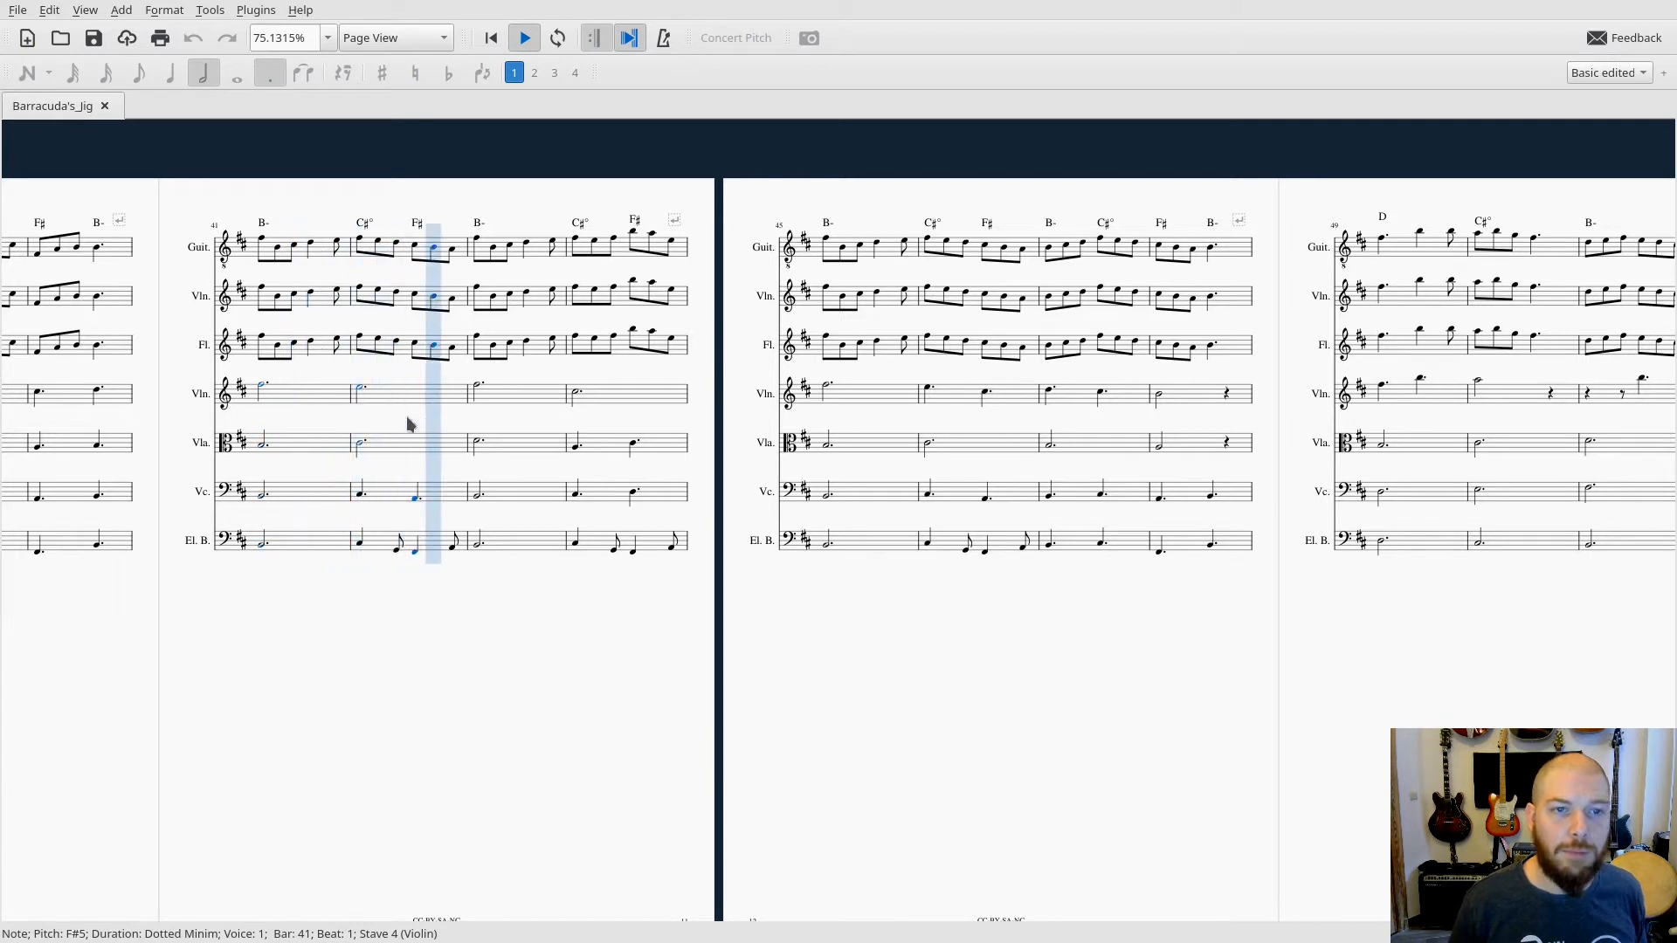
key("space")
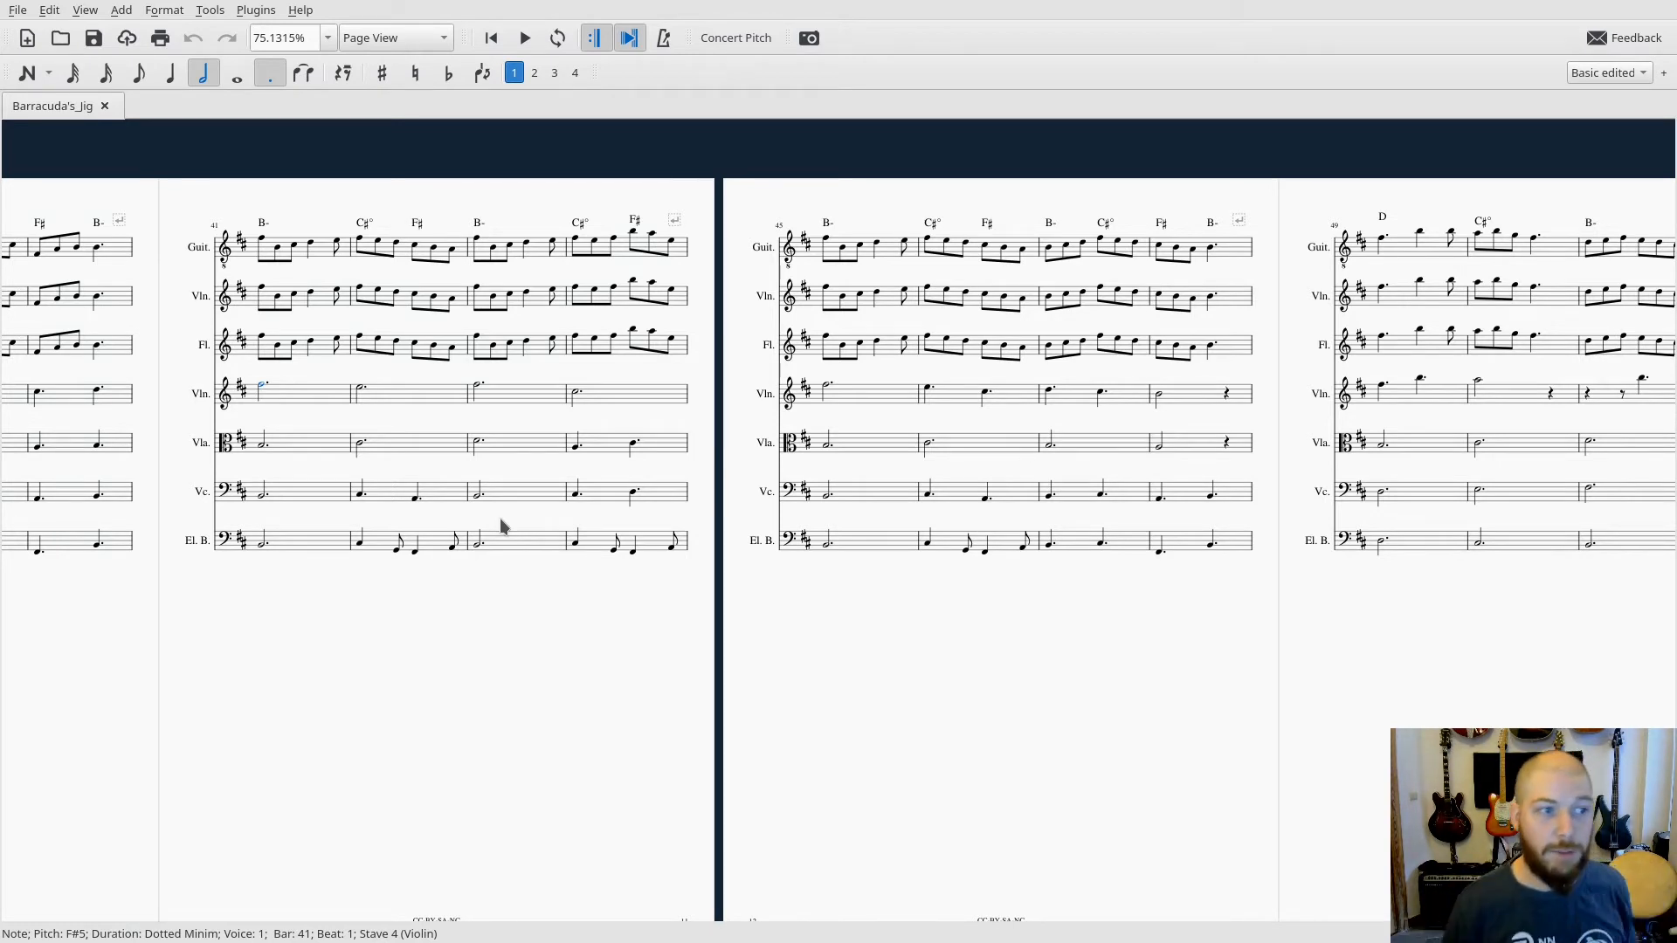
Play back all parts from the acoustic guitar's first note in bar 45
scroll(505, 616, "right", 1)
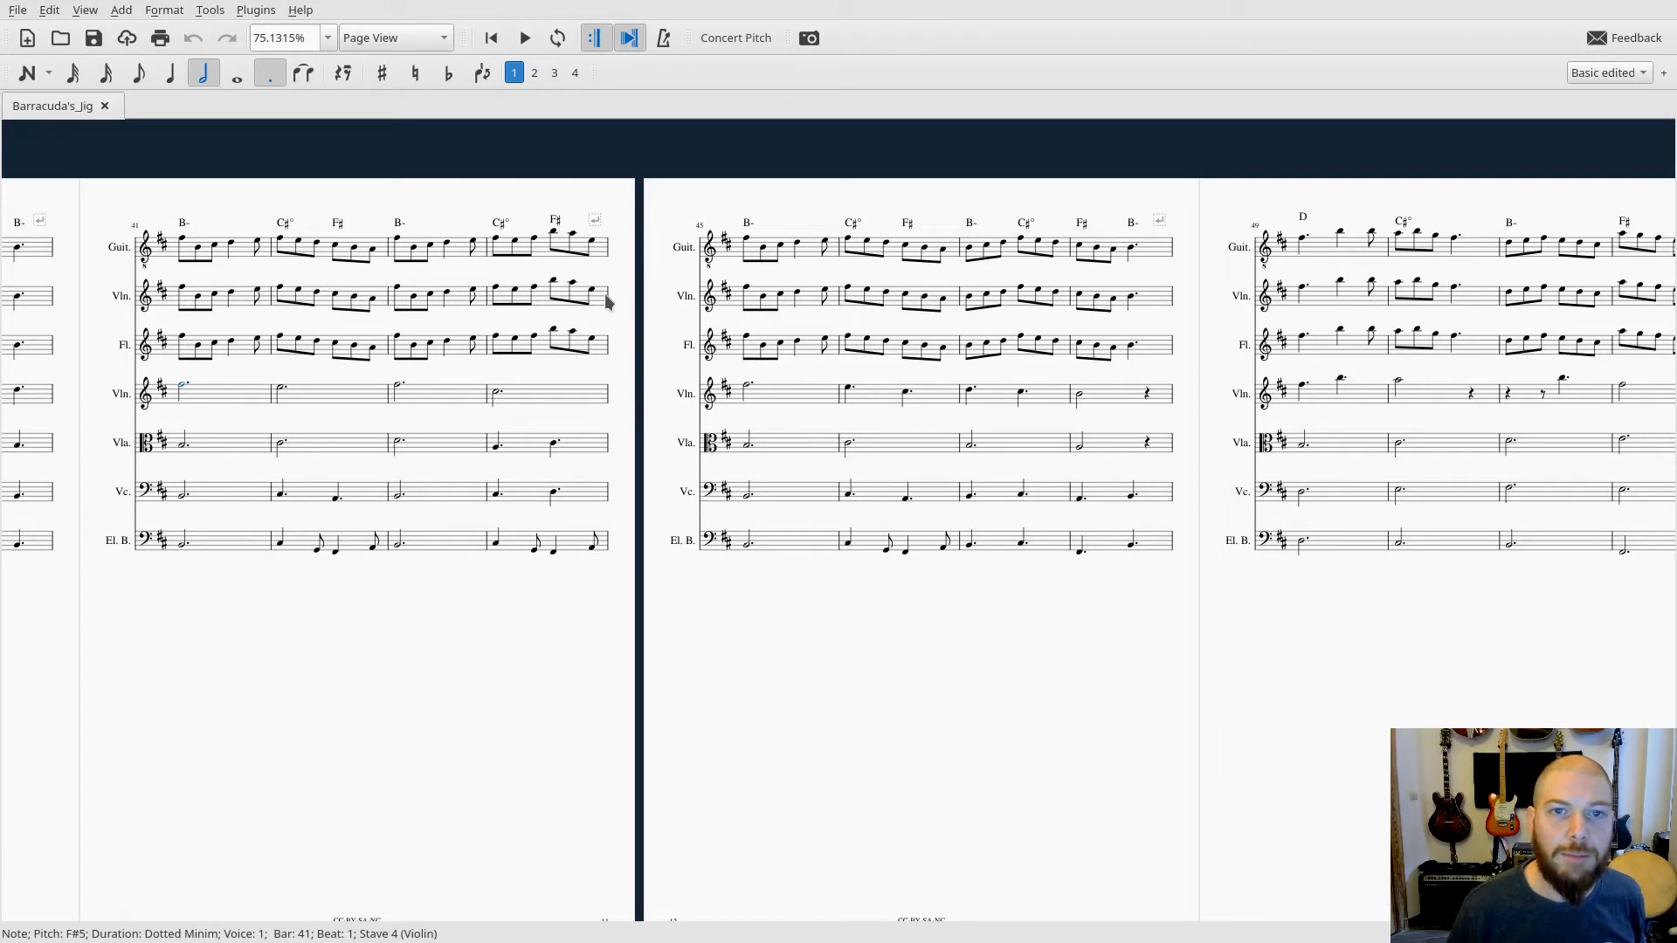
left_click(749, 246)
key("space")
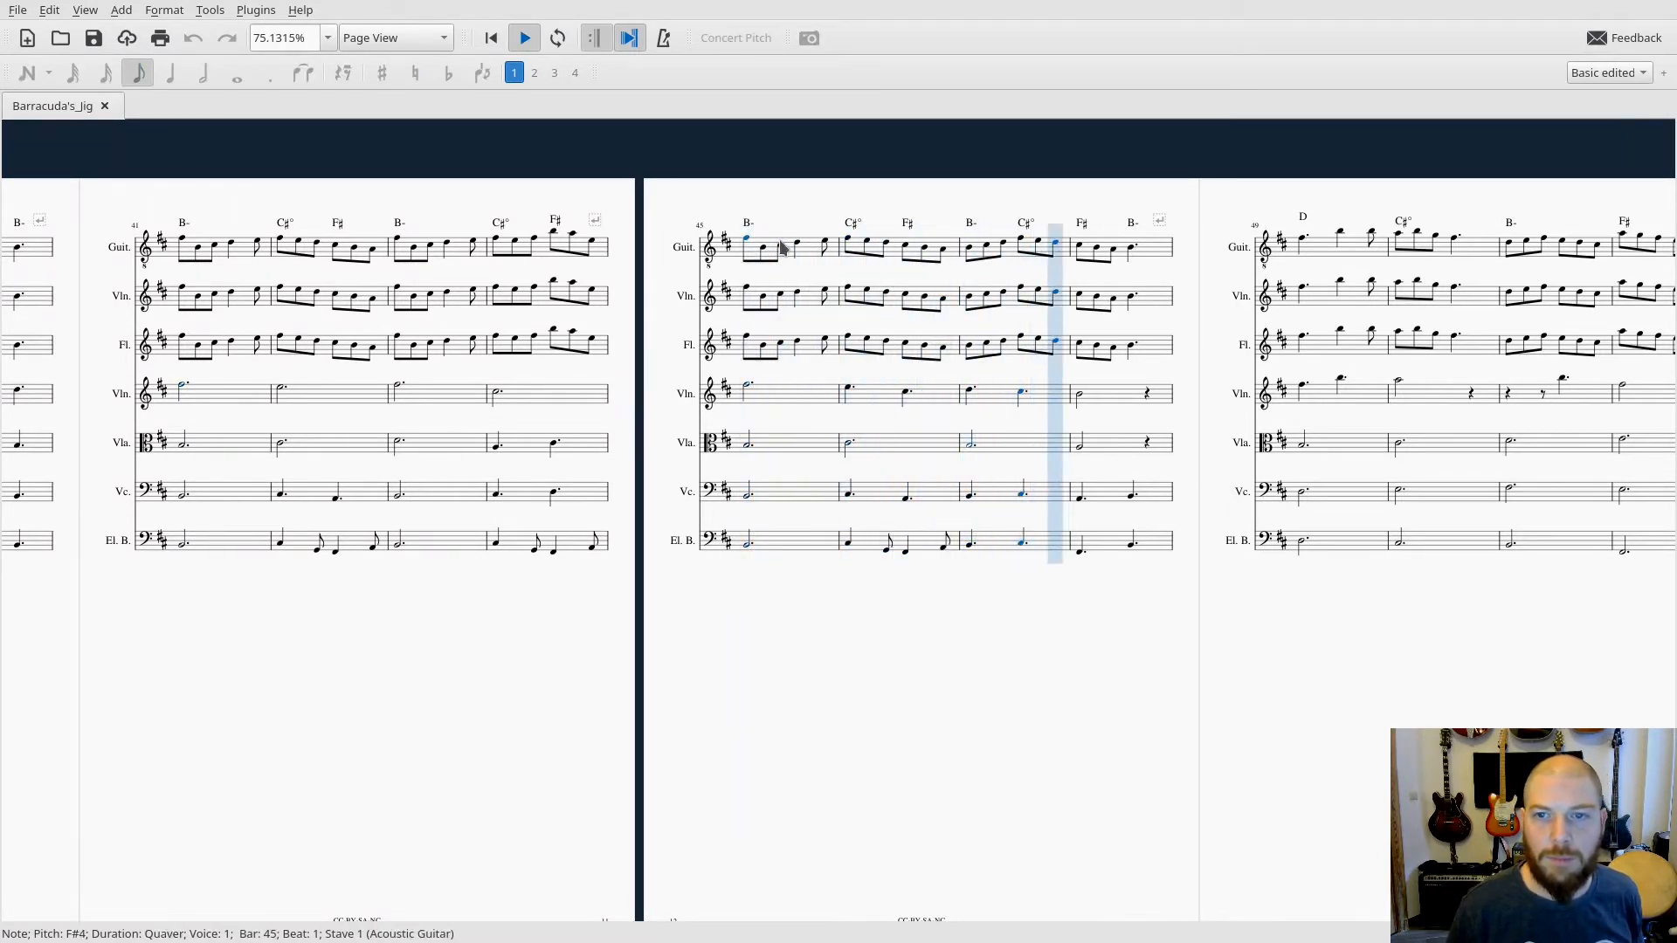
key("space")
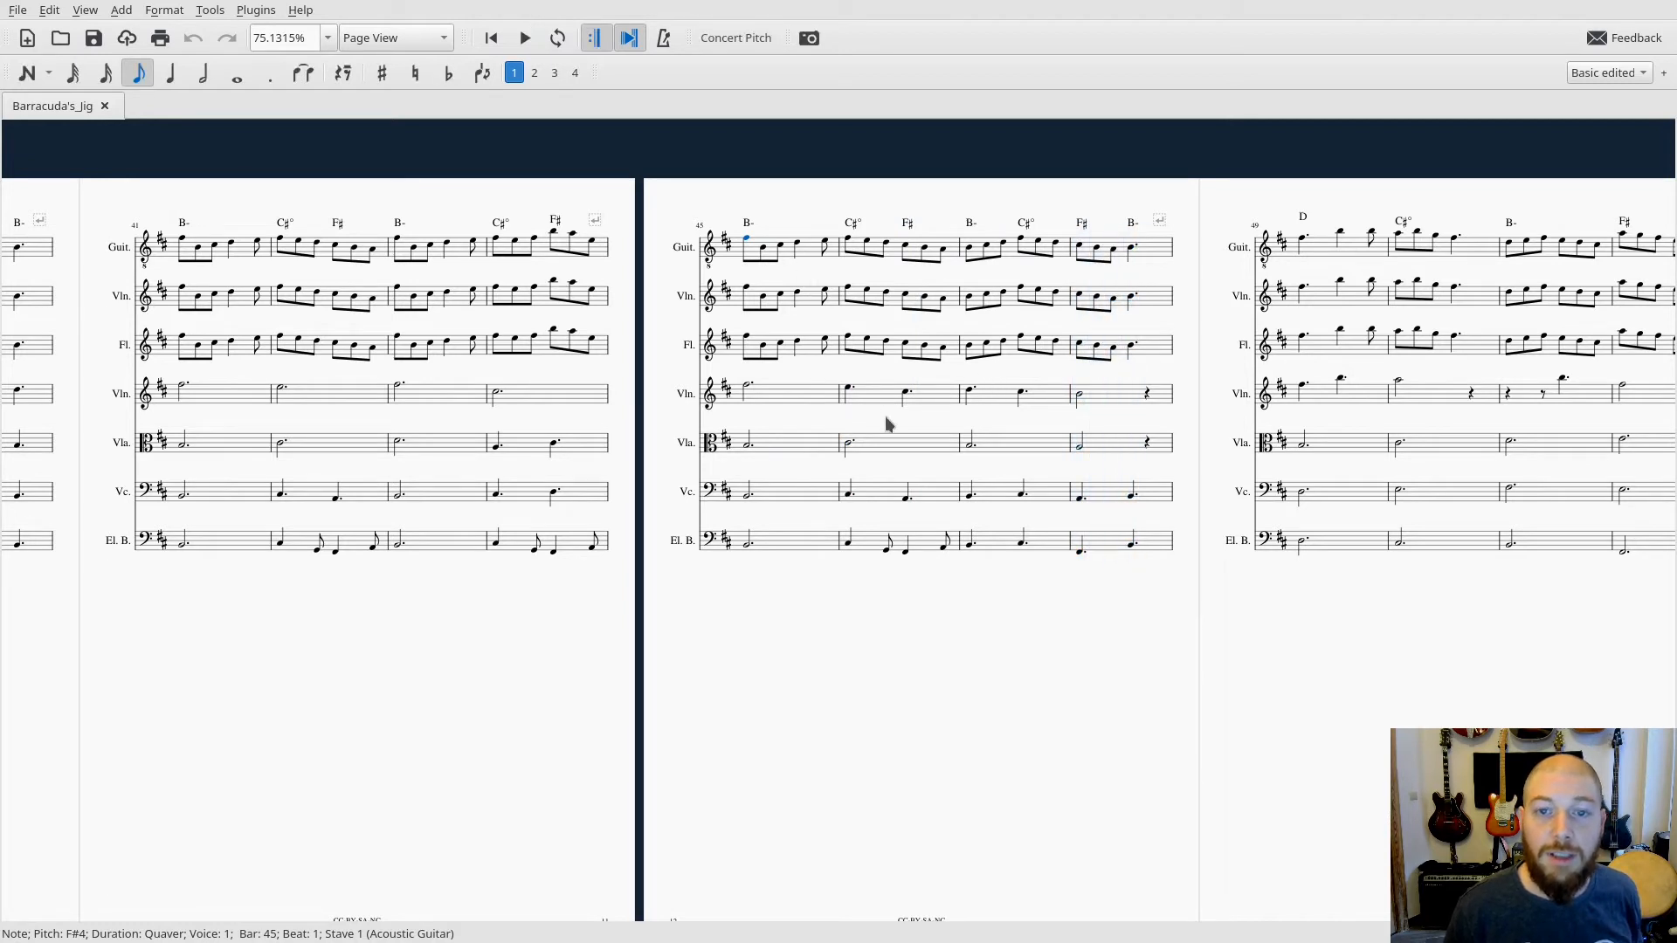
Sound the lower violin's first note in bar 45 and examine the bars that follow it
scroll(830, 446, "right", 1)
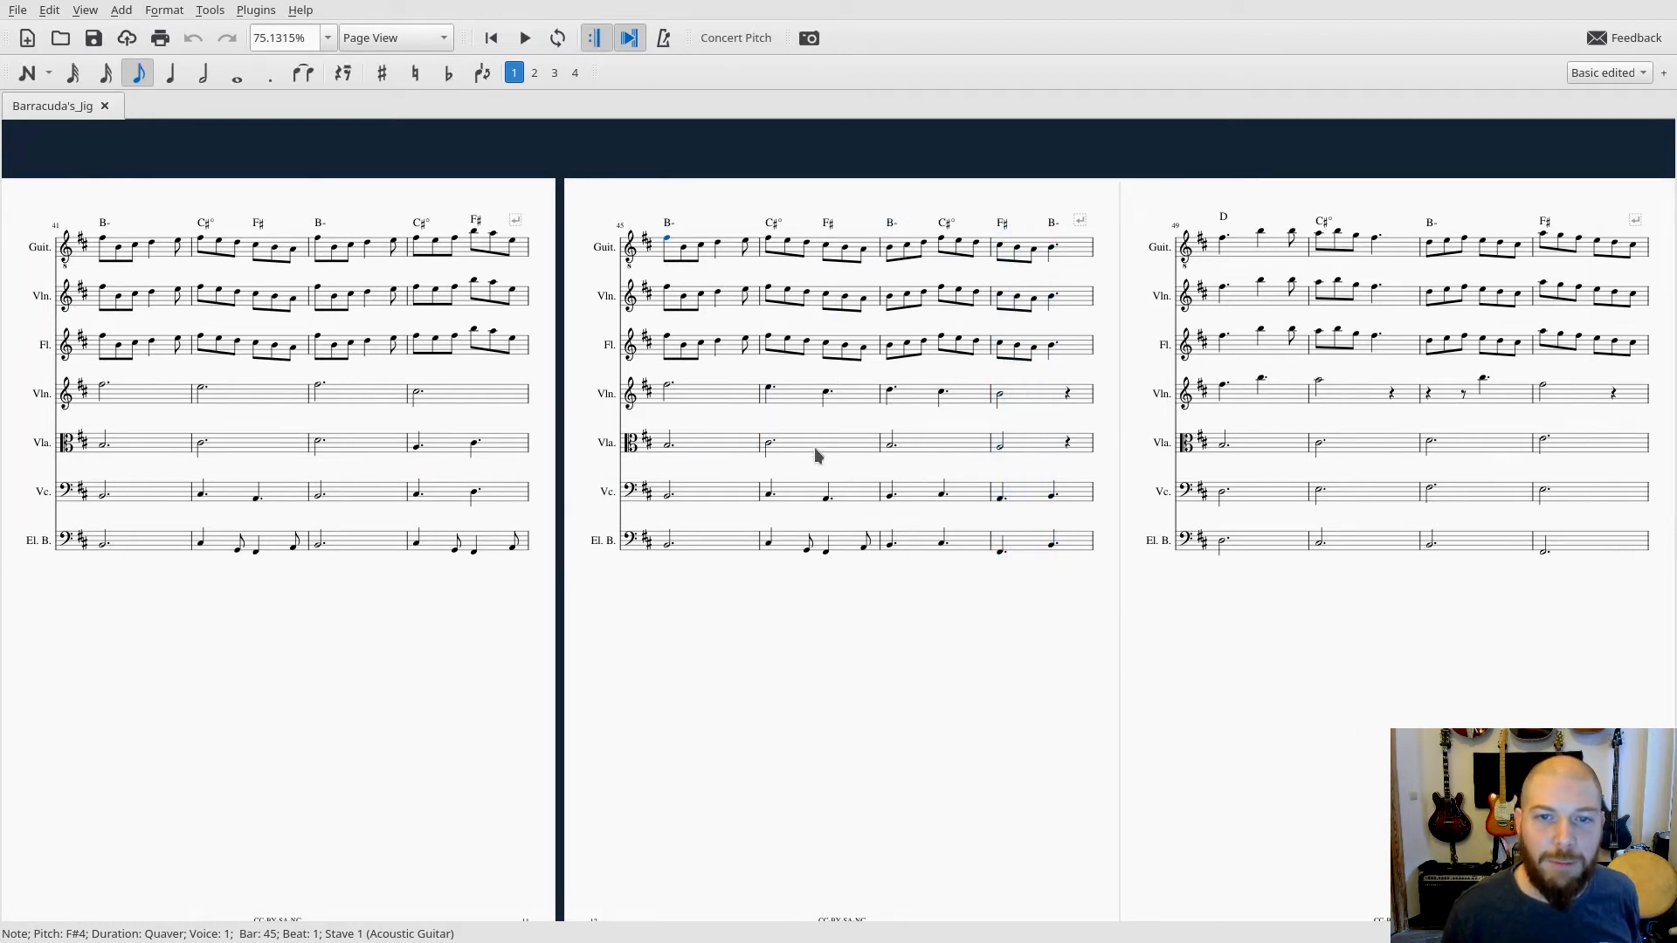
scroll(795, 424, "right", 1)
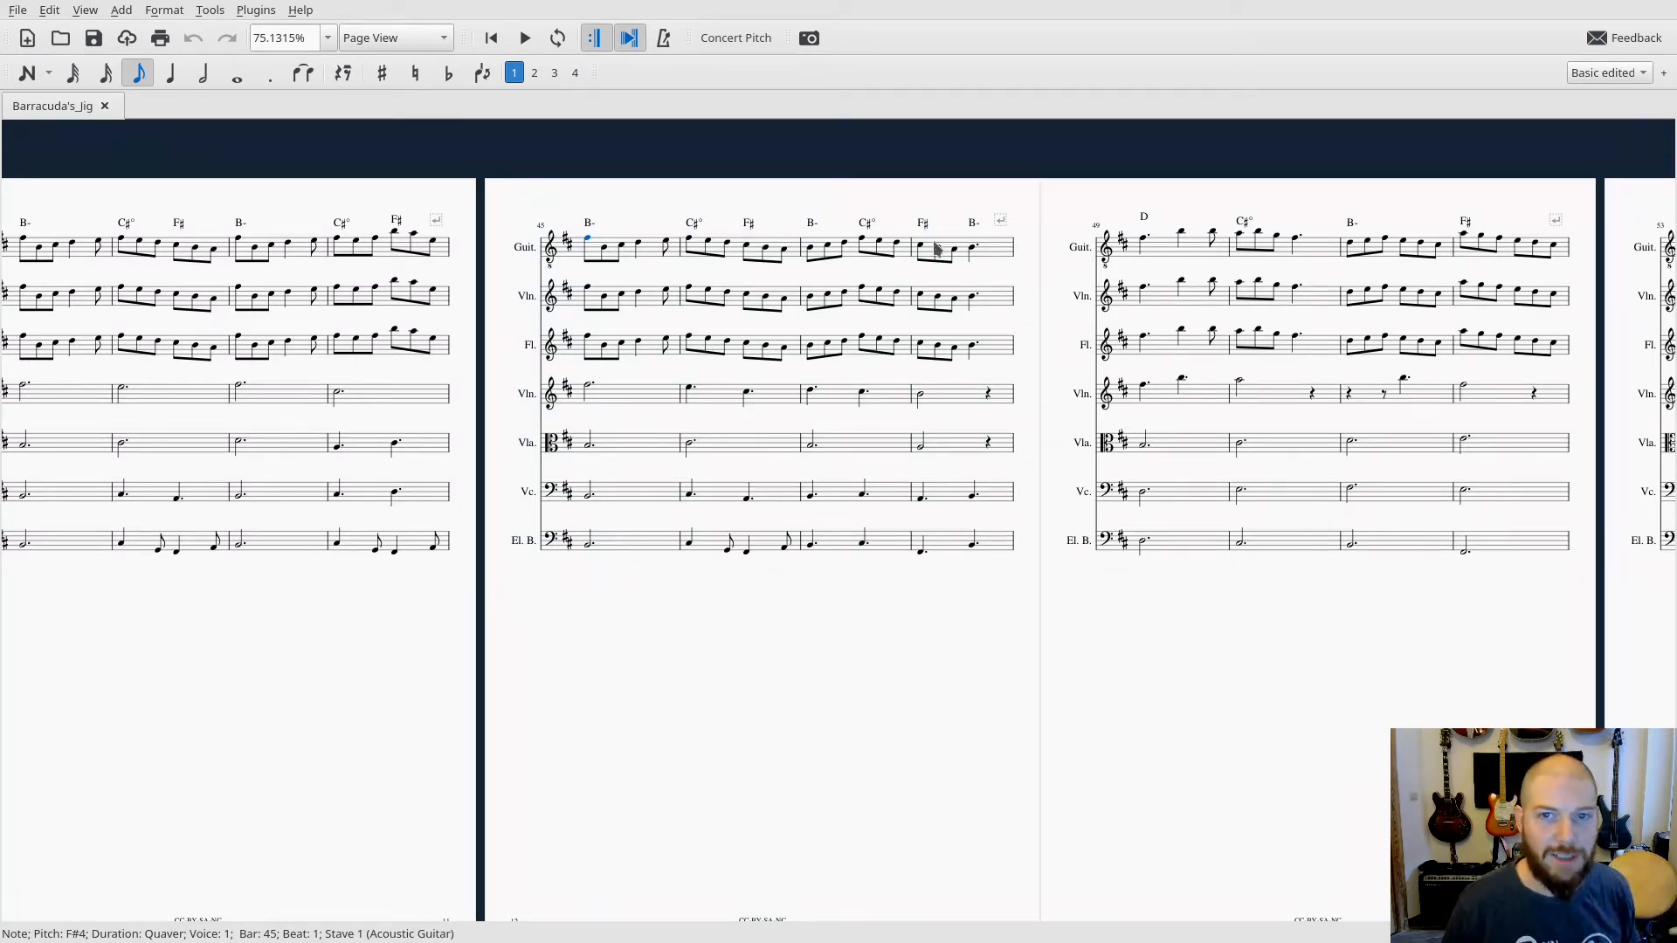
left_click(589, 387)
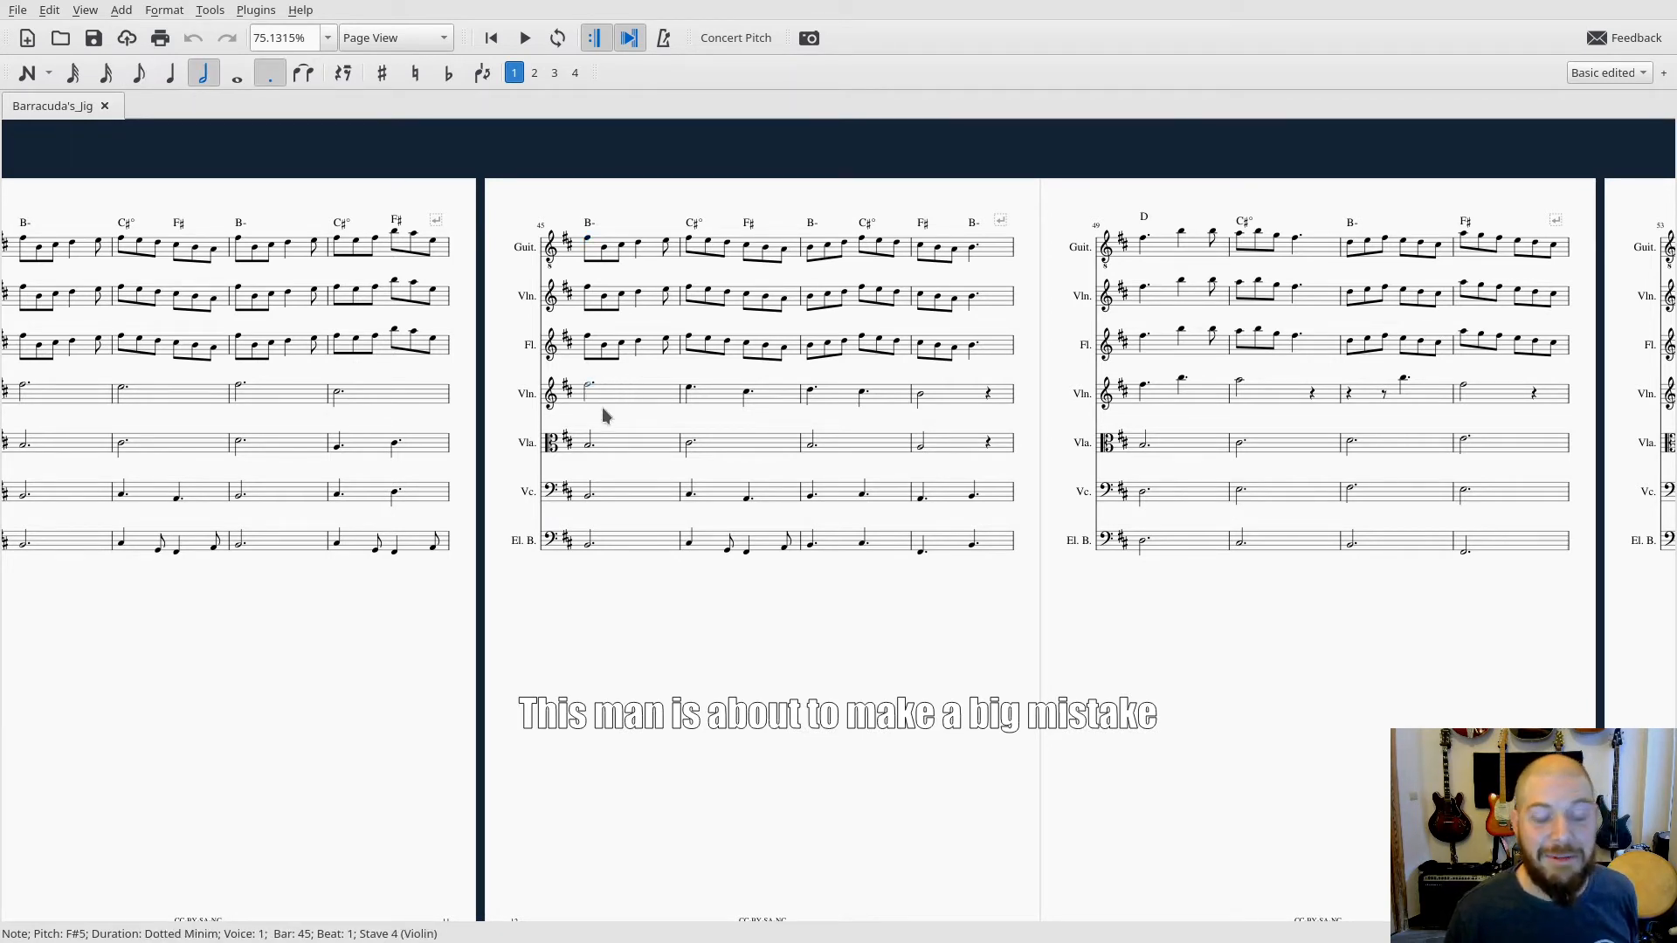
scroll(610, 578, "right", 2)
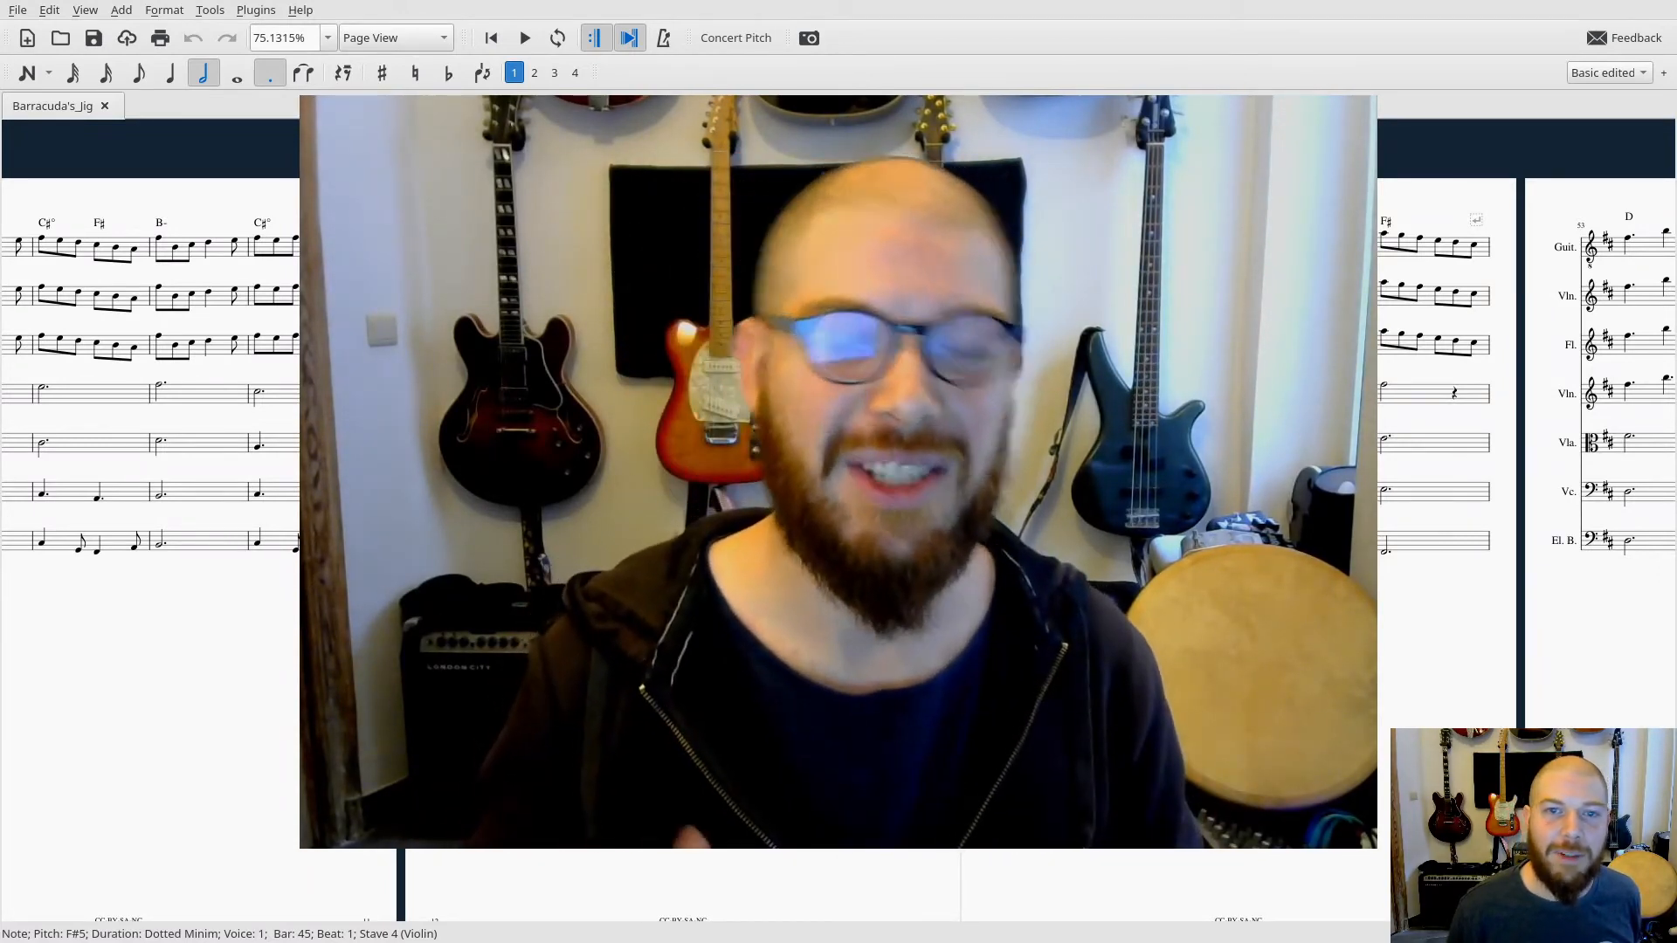
Play back all parts from the lower violin's first note in bar 45 and follow the score through the final bars
key("ctrl+minus")
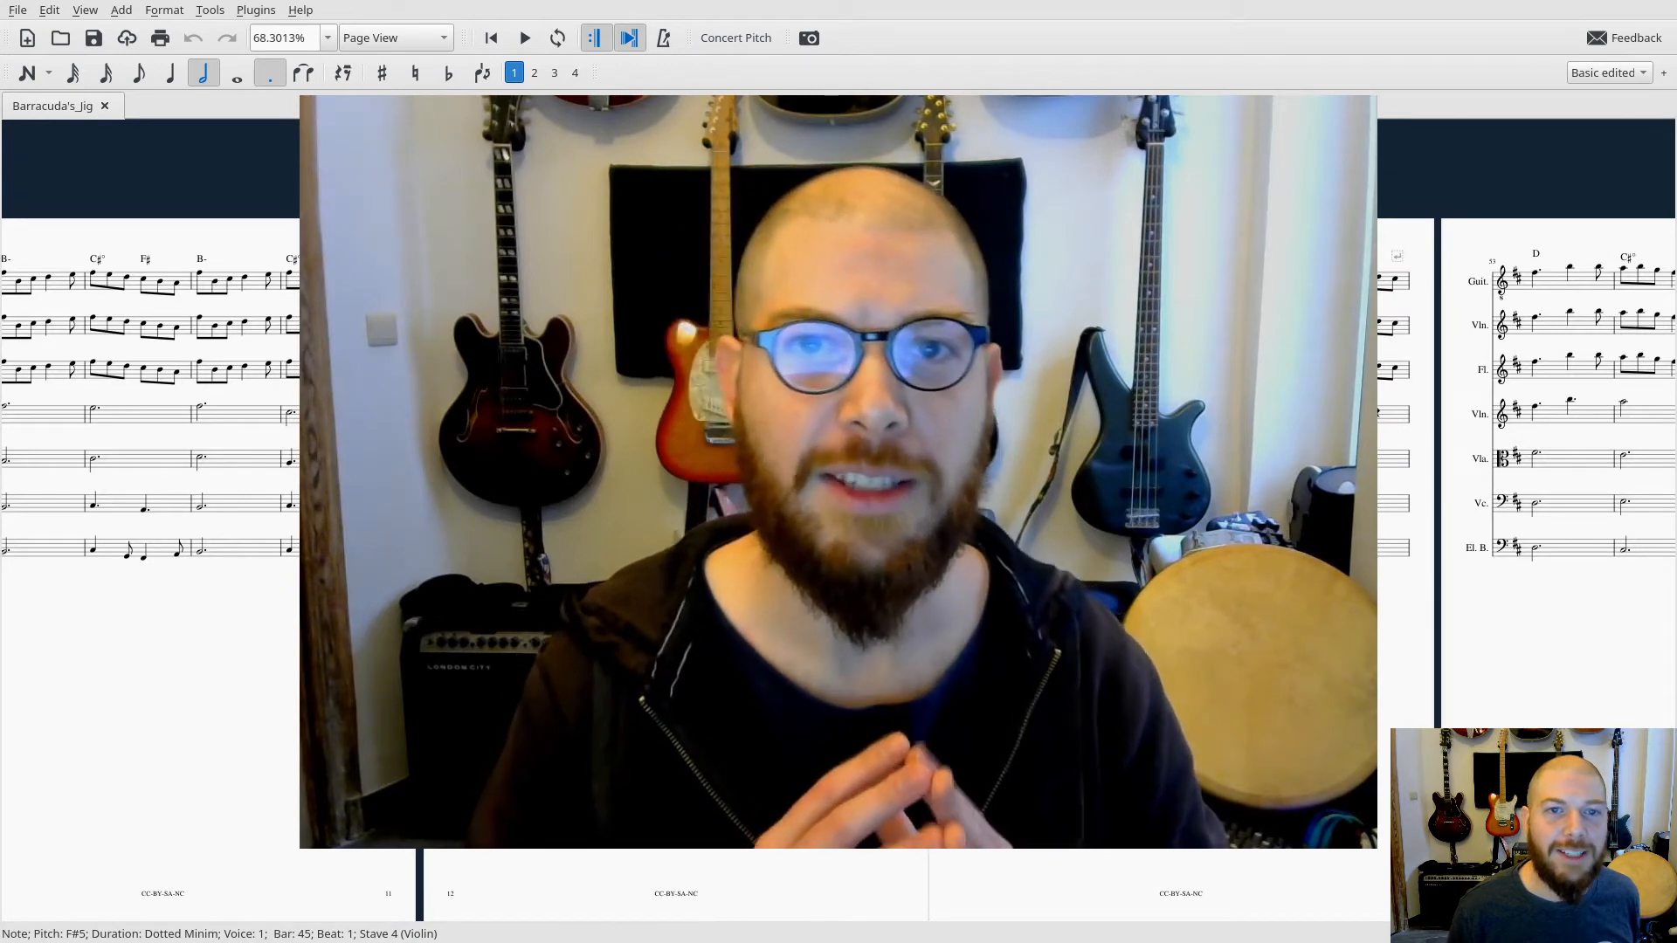
key("ctrl+minus")
scroll(839, 520, "right", 1)
key("space")
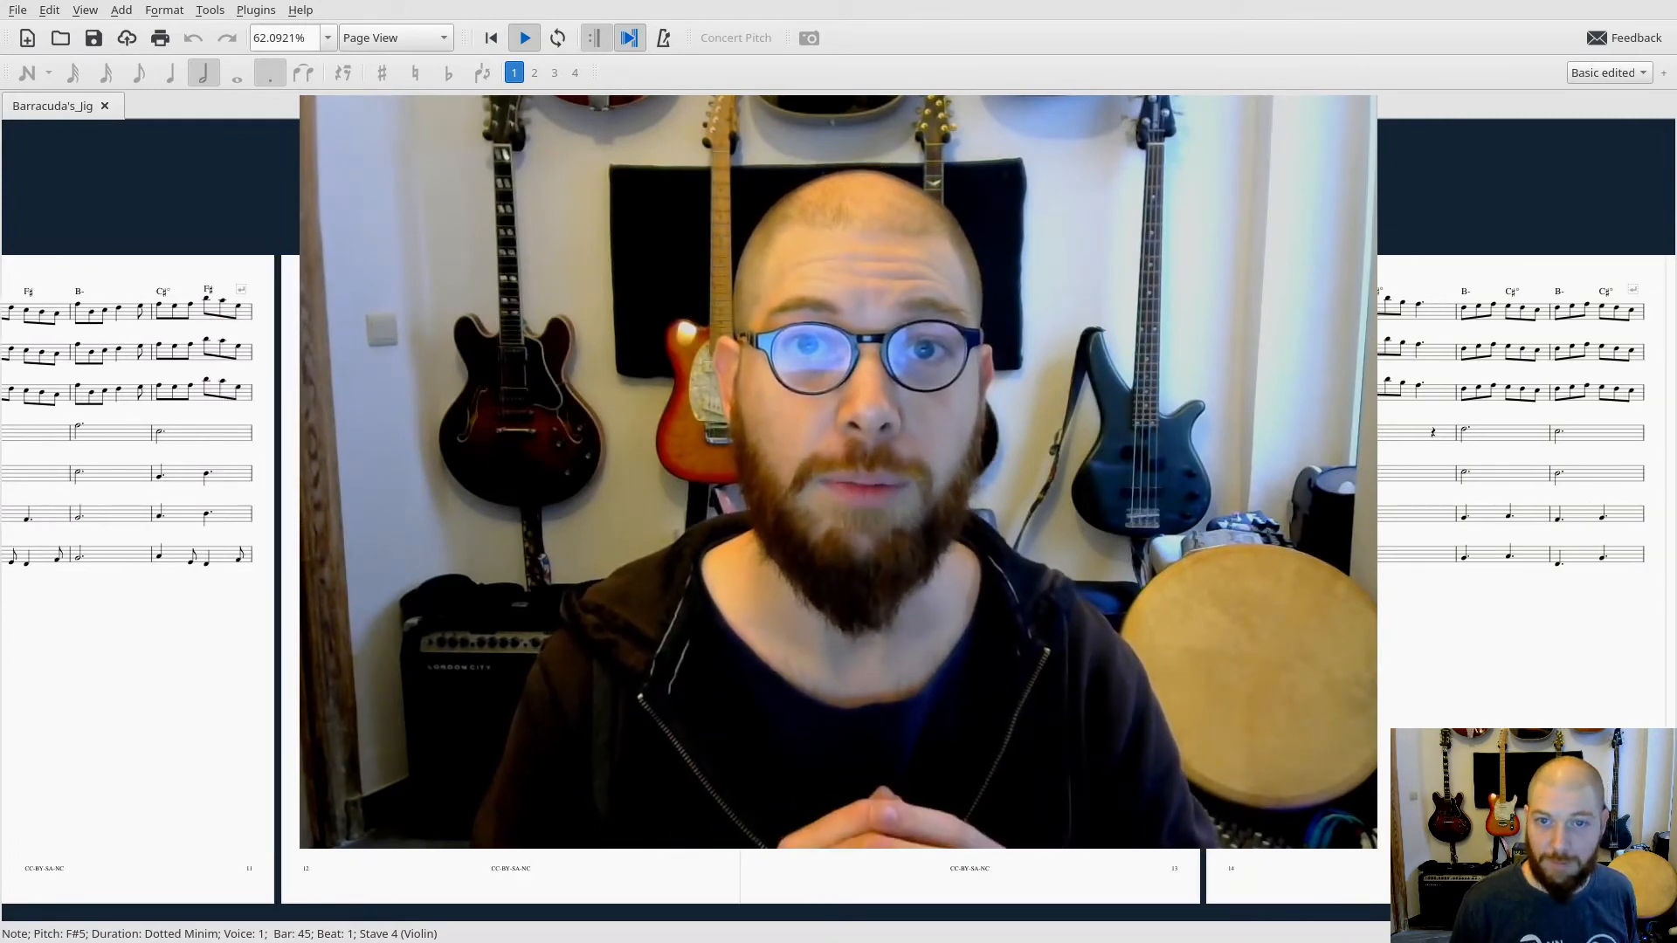
scroll(838, 577, "right", 5)
scroll(838, 576, "right", 2)
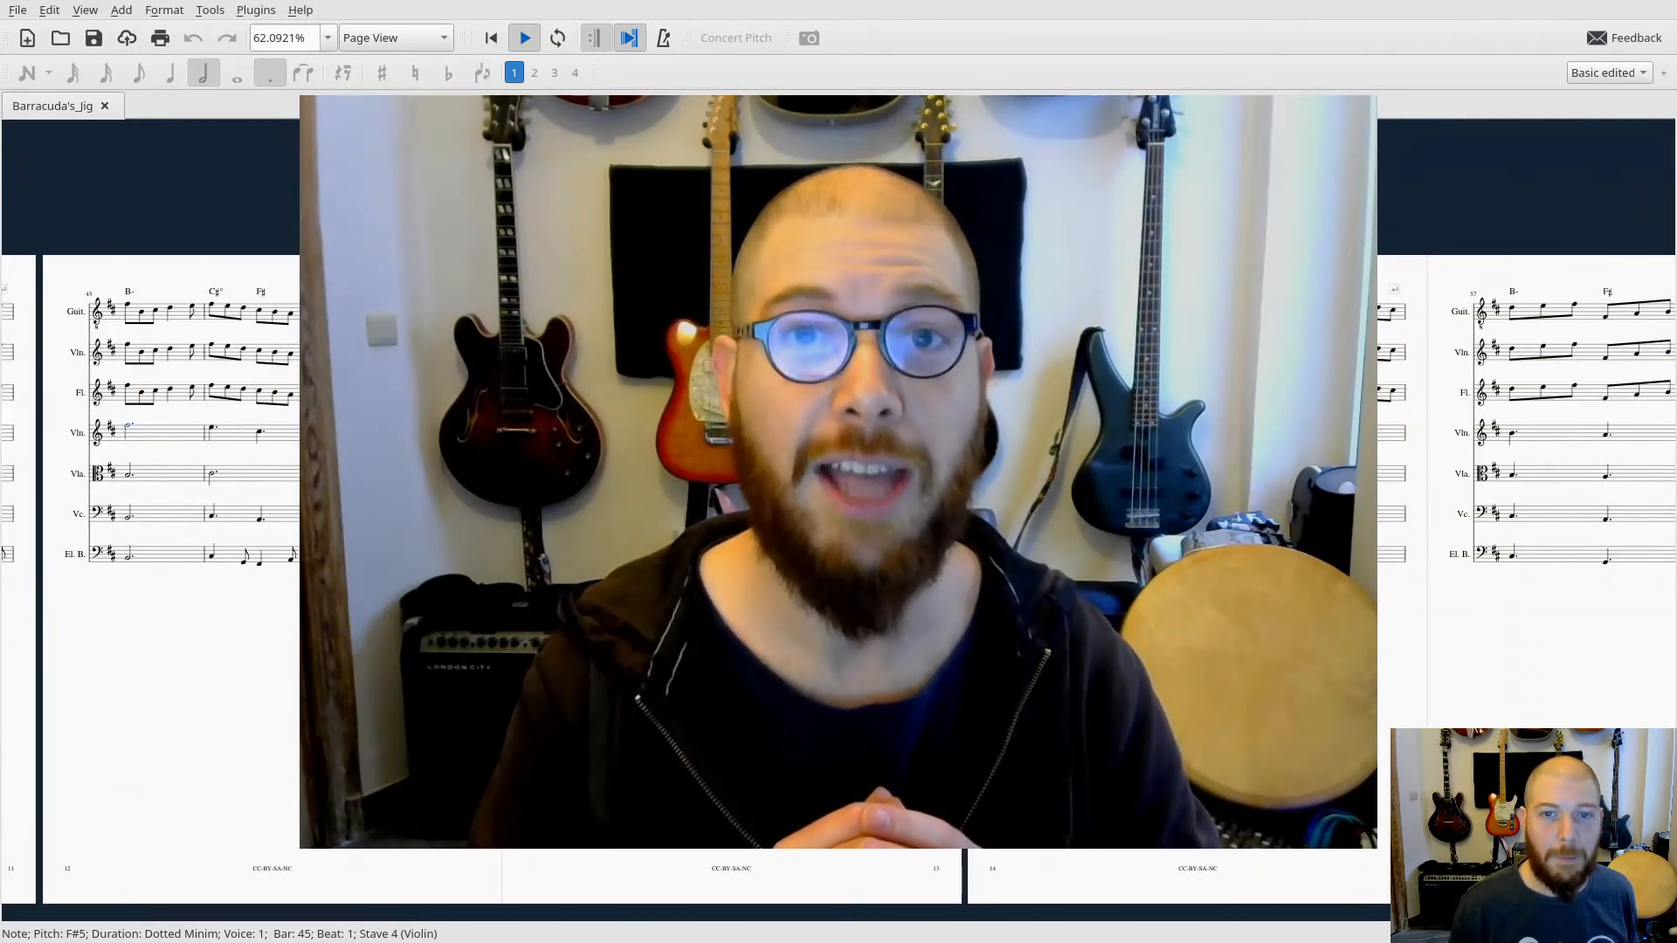
scroll(839, 577, "right", 2)
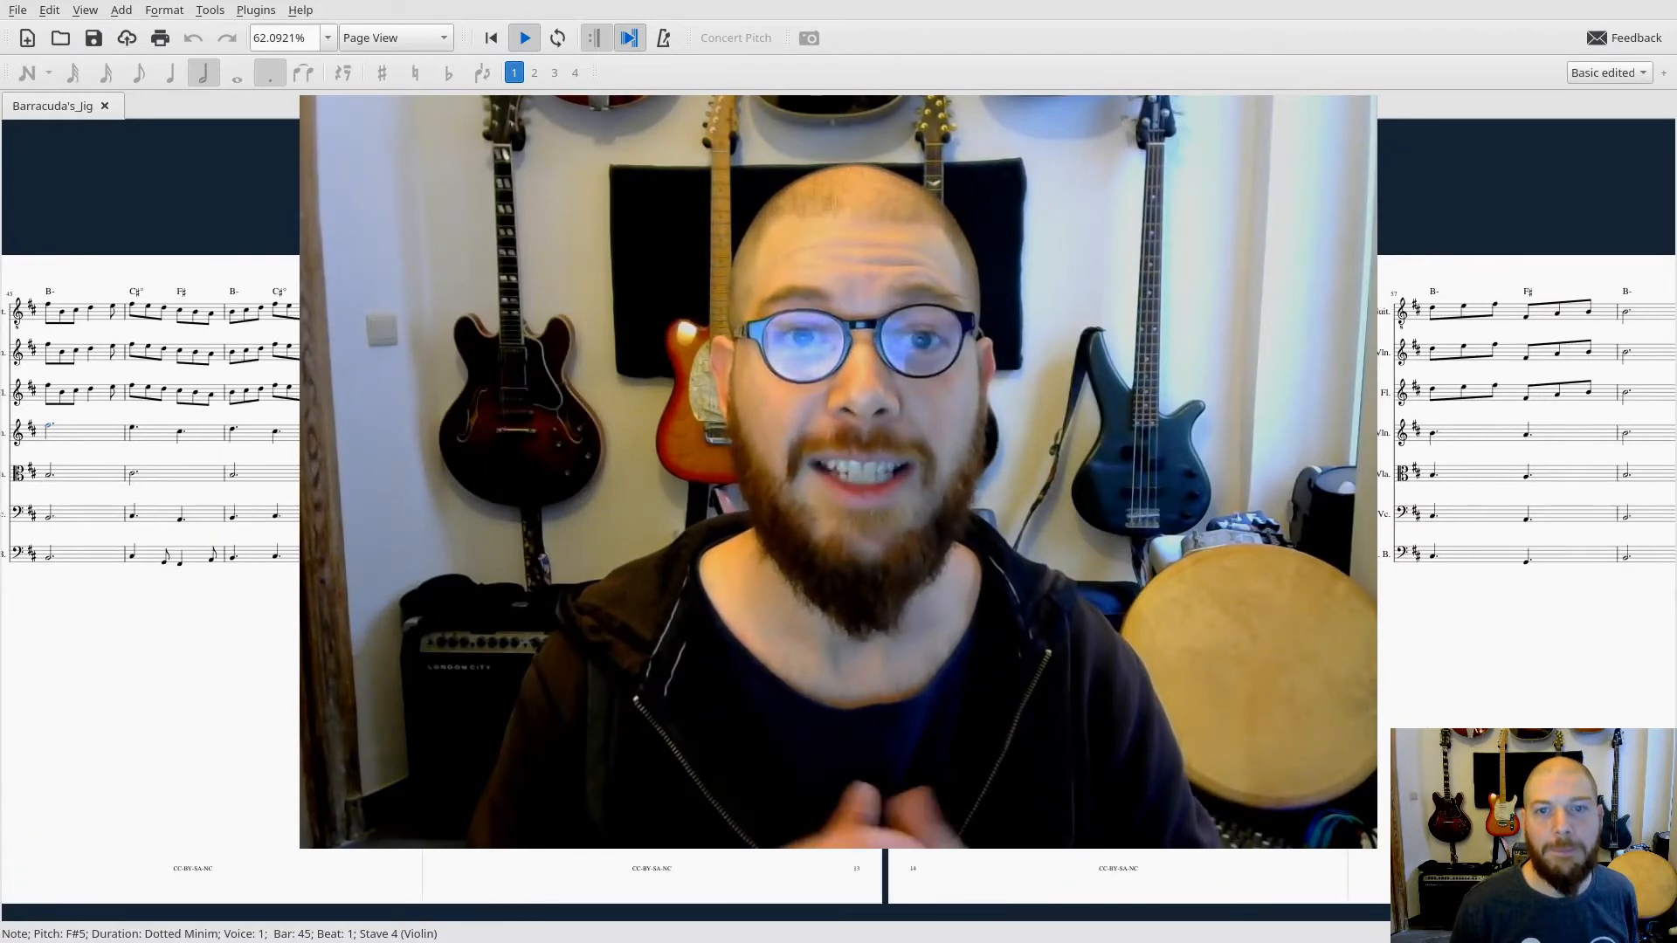
scroll(839, 576, "right", 2)
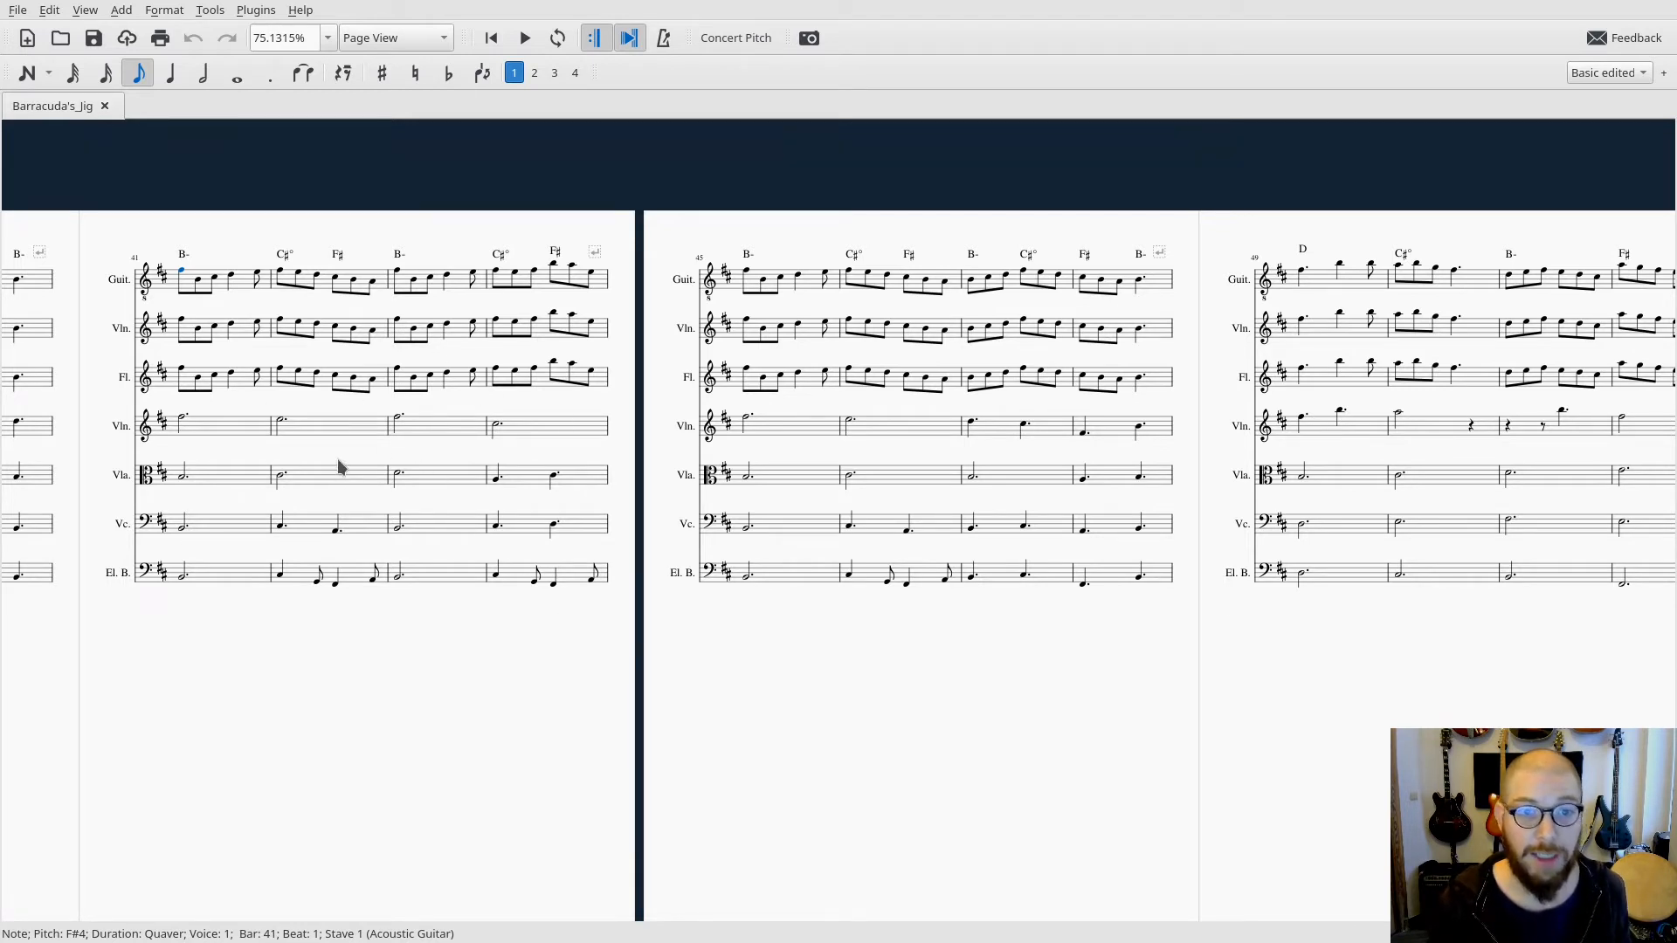
Sound the lower violin's note in bar 46 and point out that bar's two chord symbols above the guitar stave
scroll(345, 472, "right", 2)
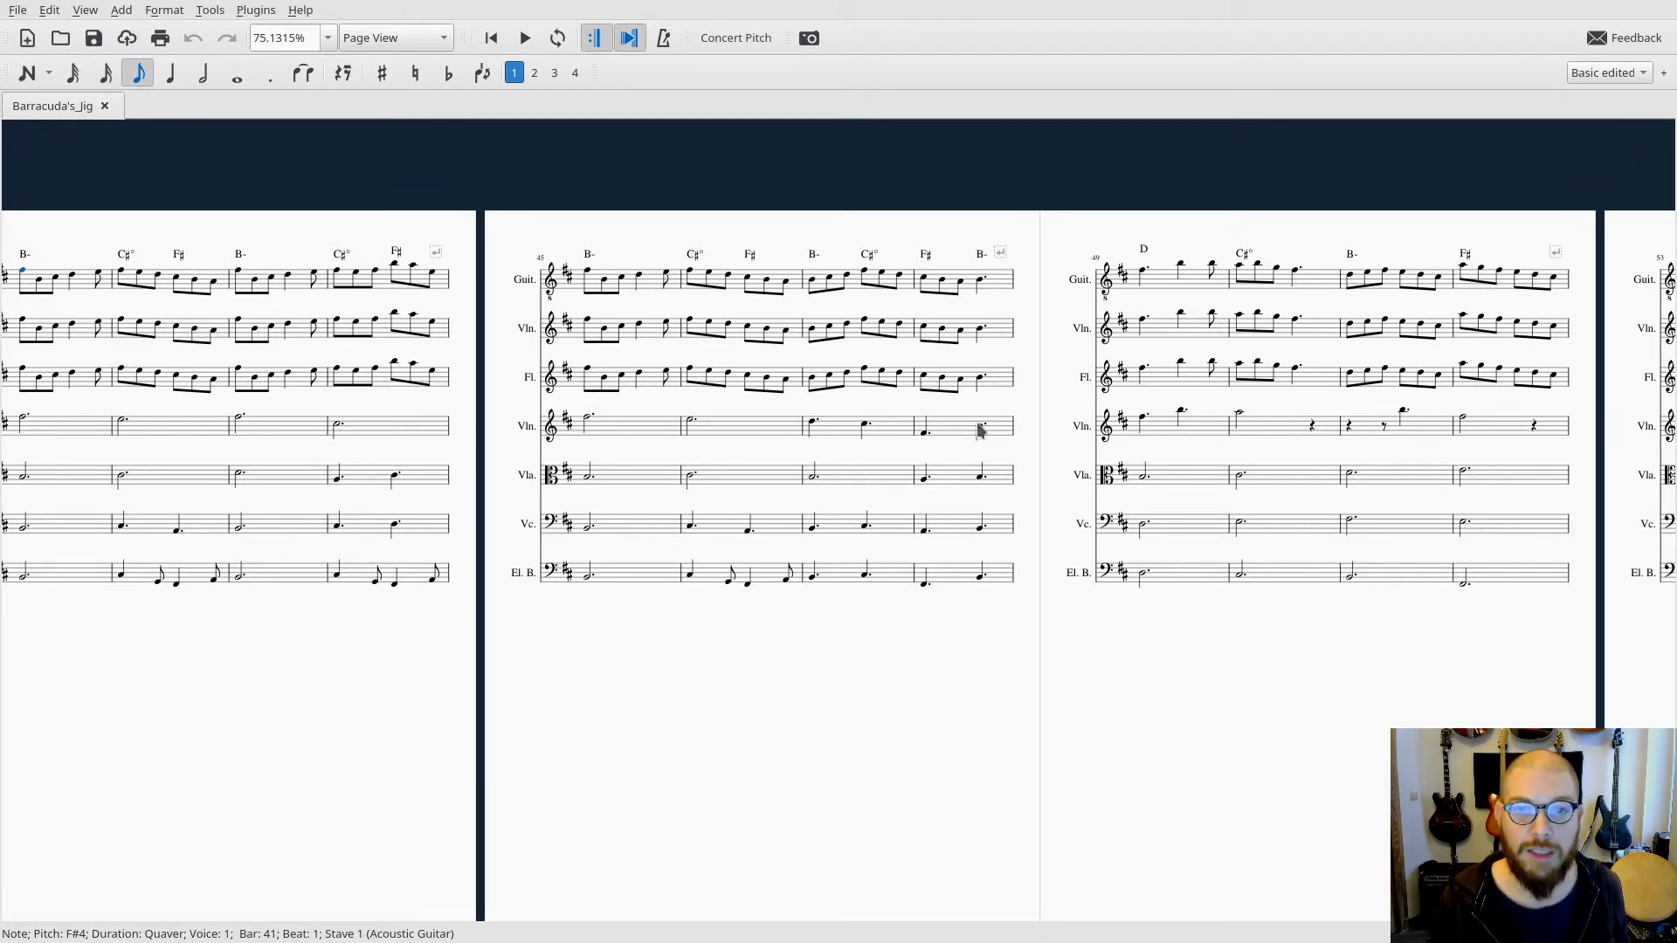
left_click(692, 424)
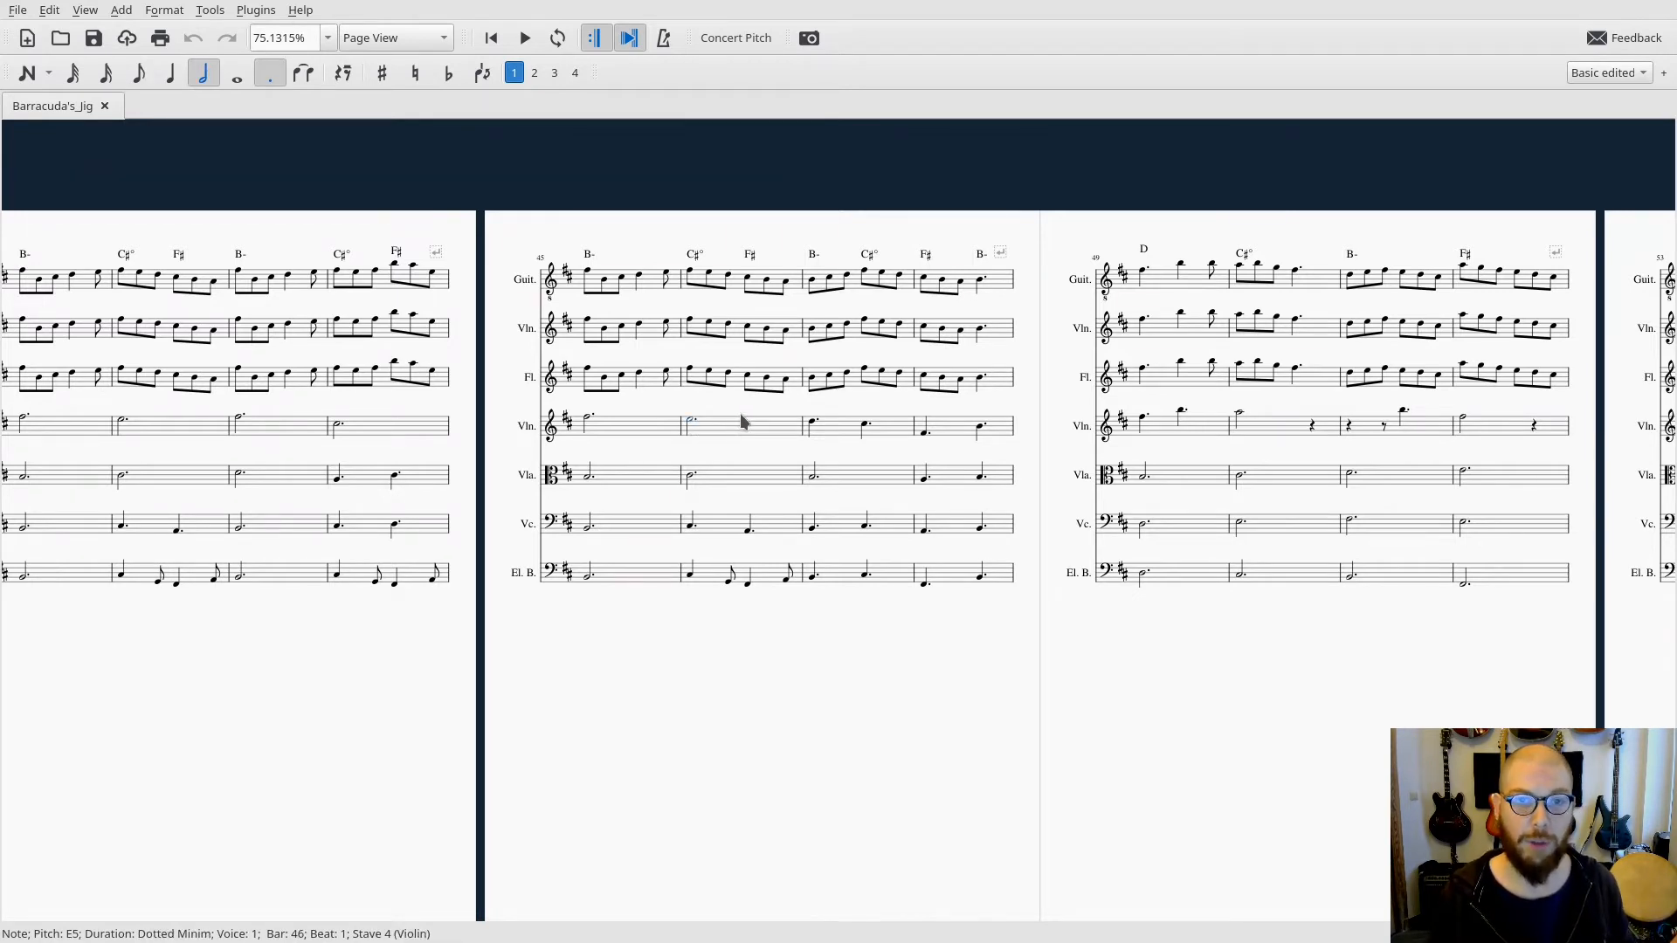
left_click(695, 258)
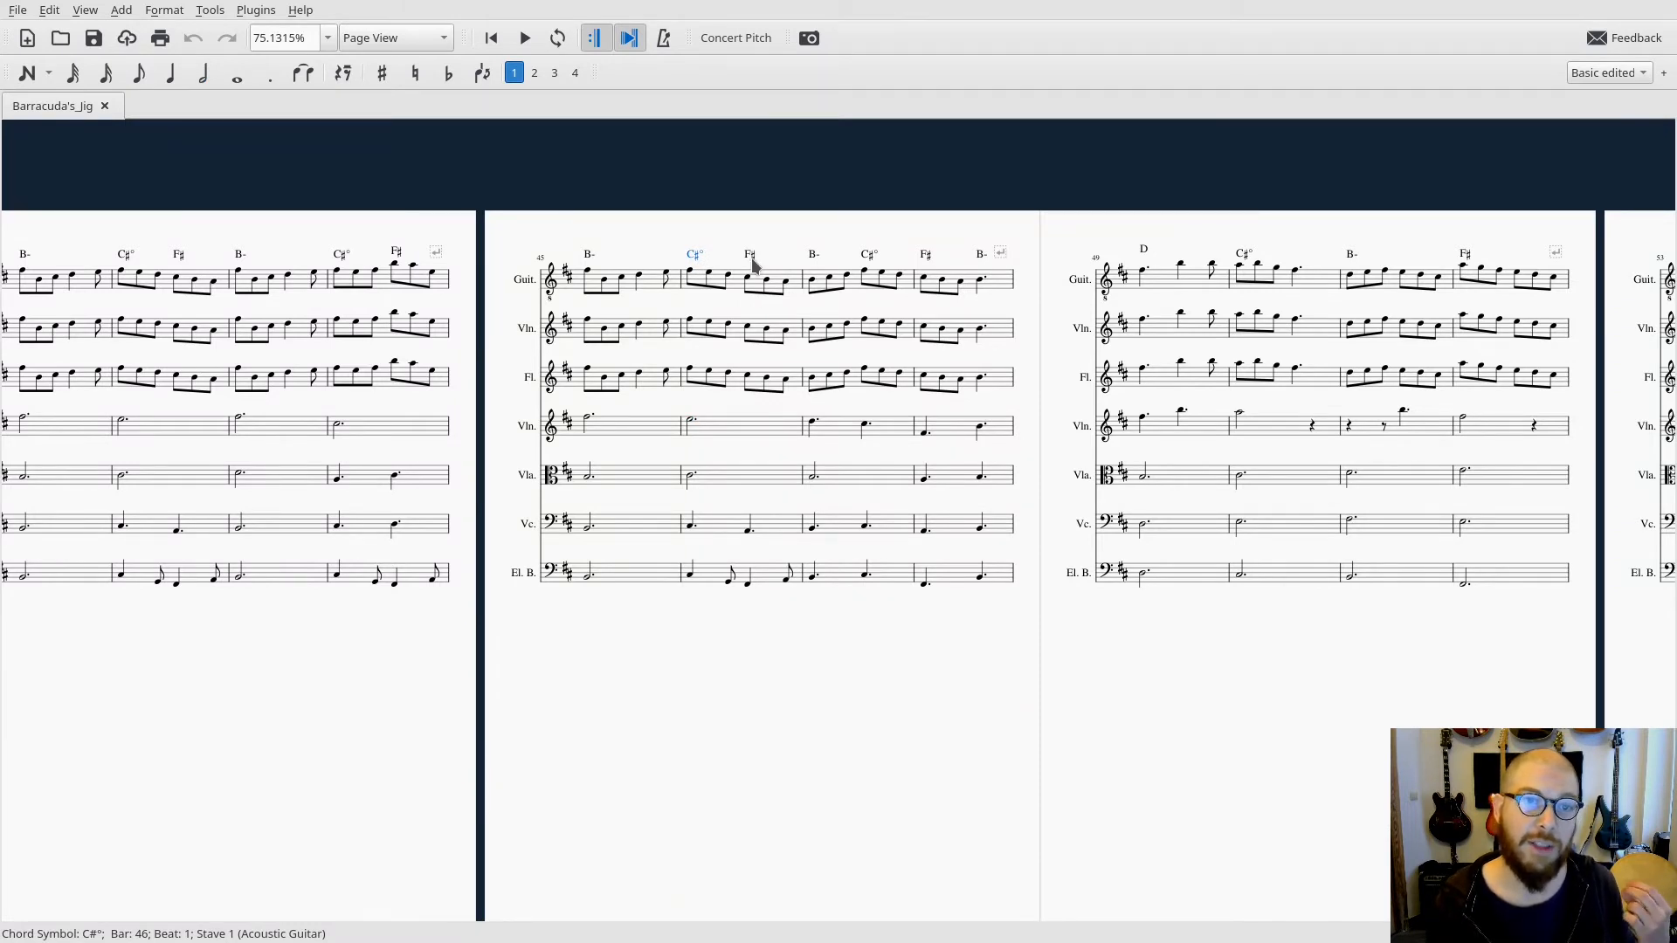
left_click(751, 261)
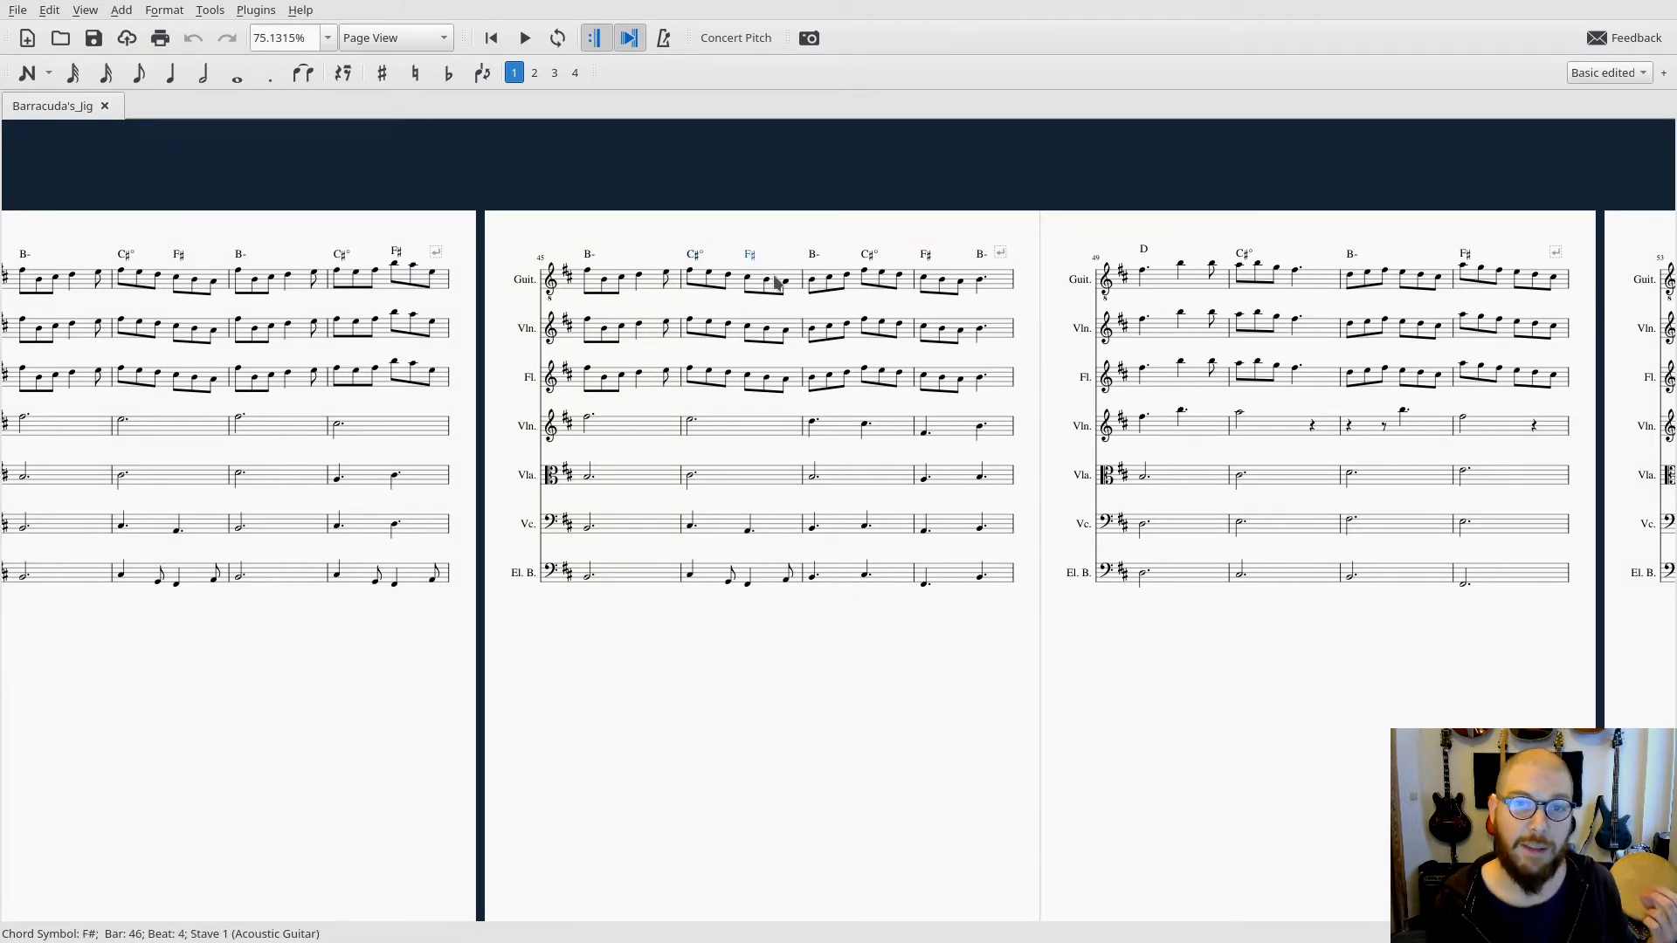
Step through the lower violin's notes in bars 47 and 48, sounding each one
left_click(812, 423)
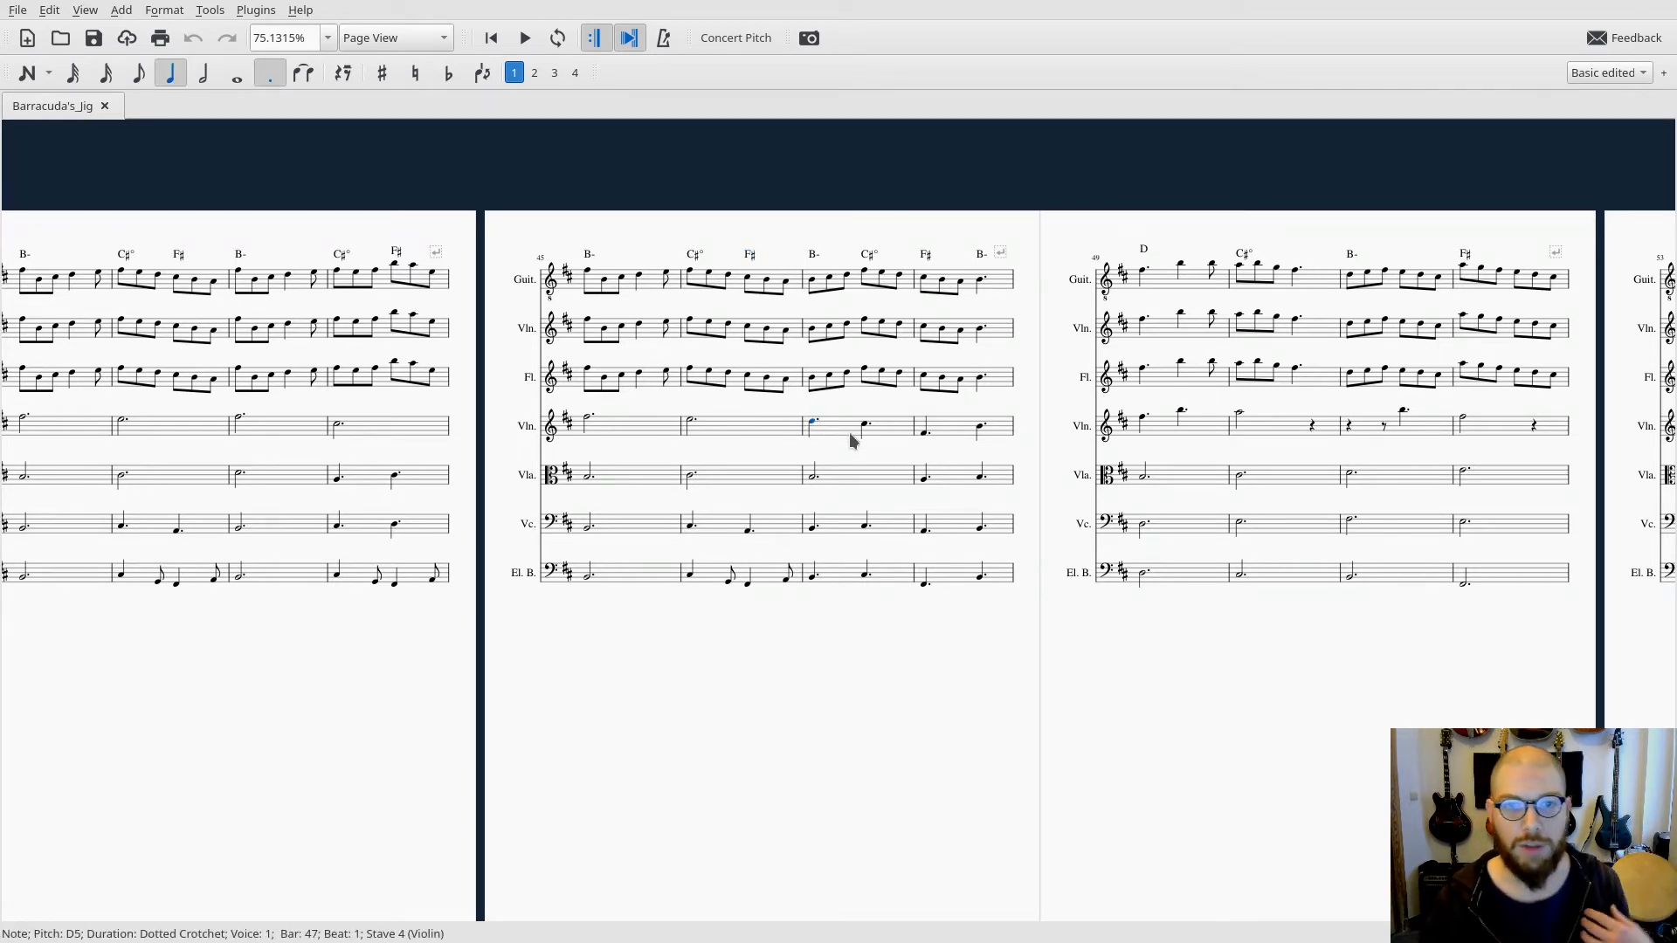
key("Right")
key("Right")
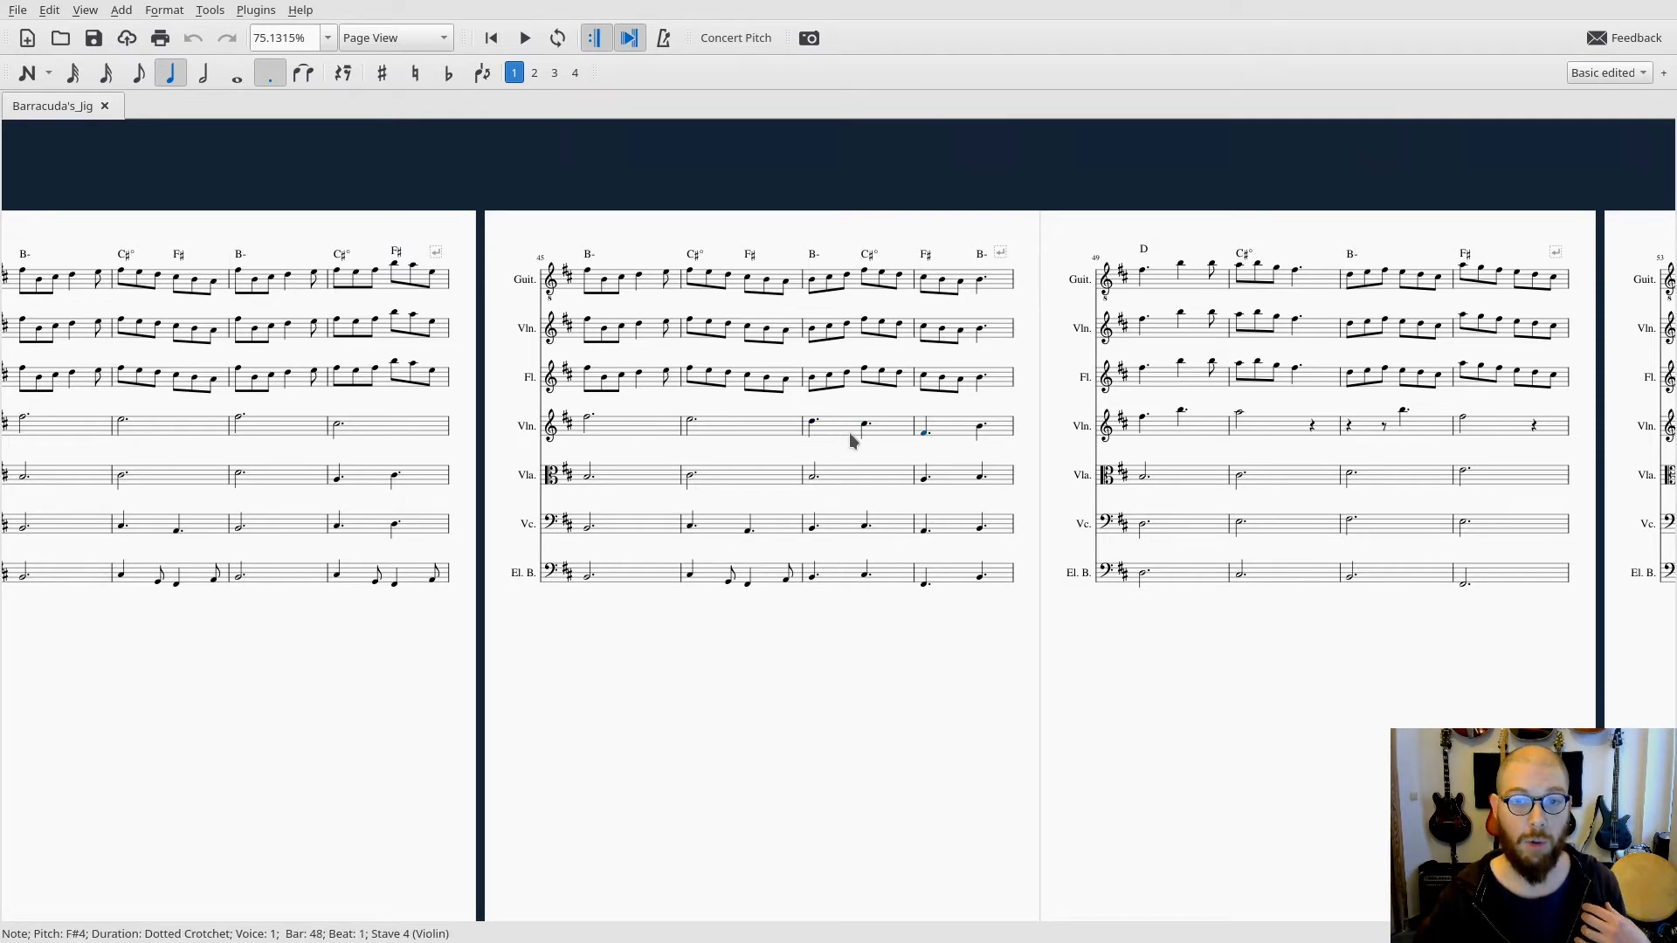
key("Right")
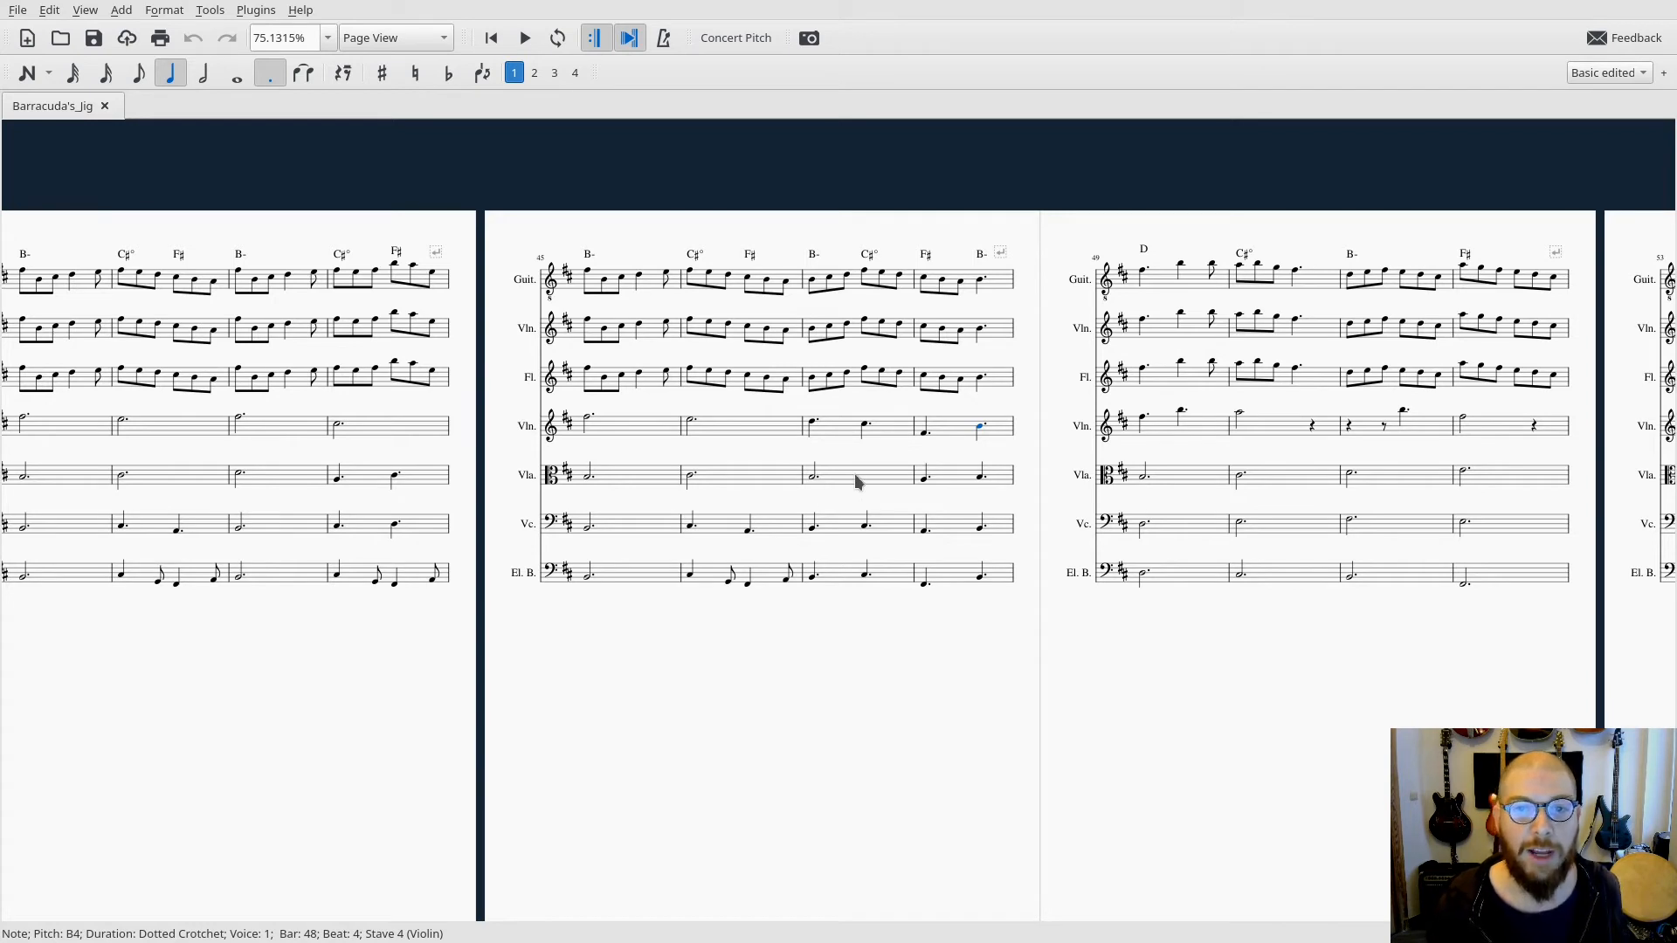
Sound the viola's notes one by one across bars 45 to 48
left_click(814, 477)
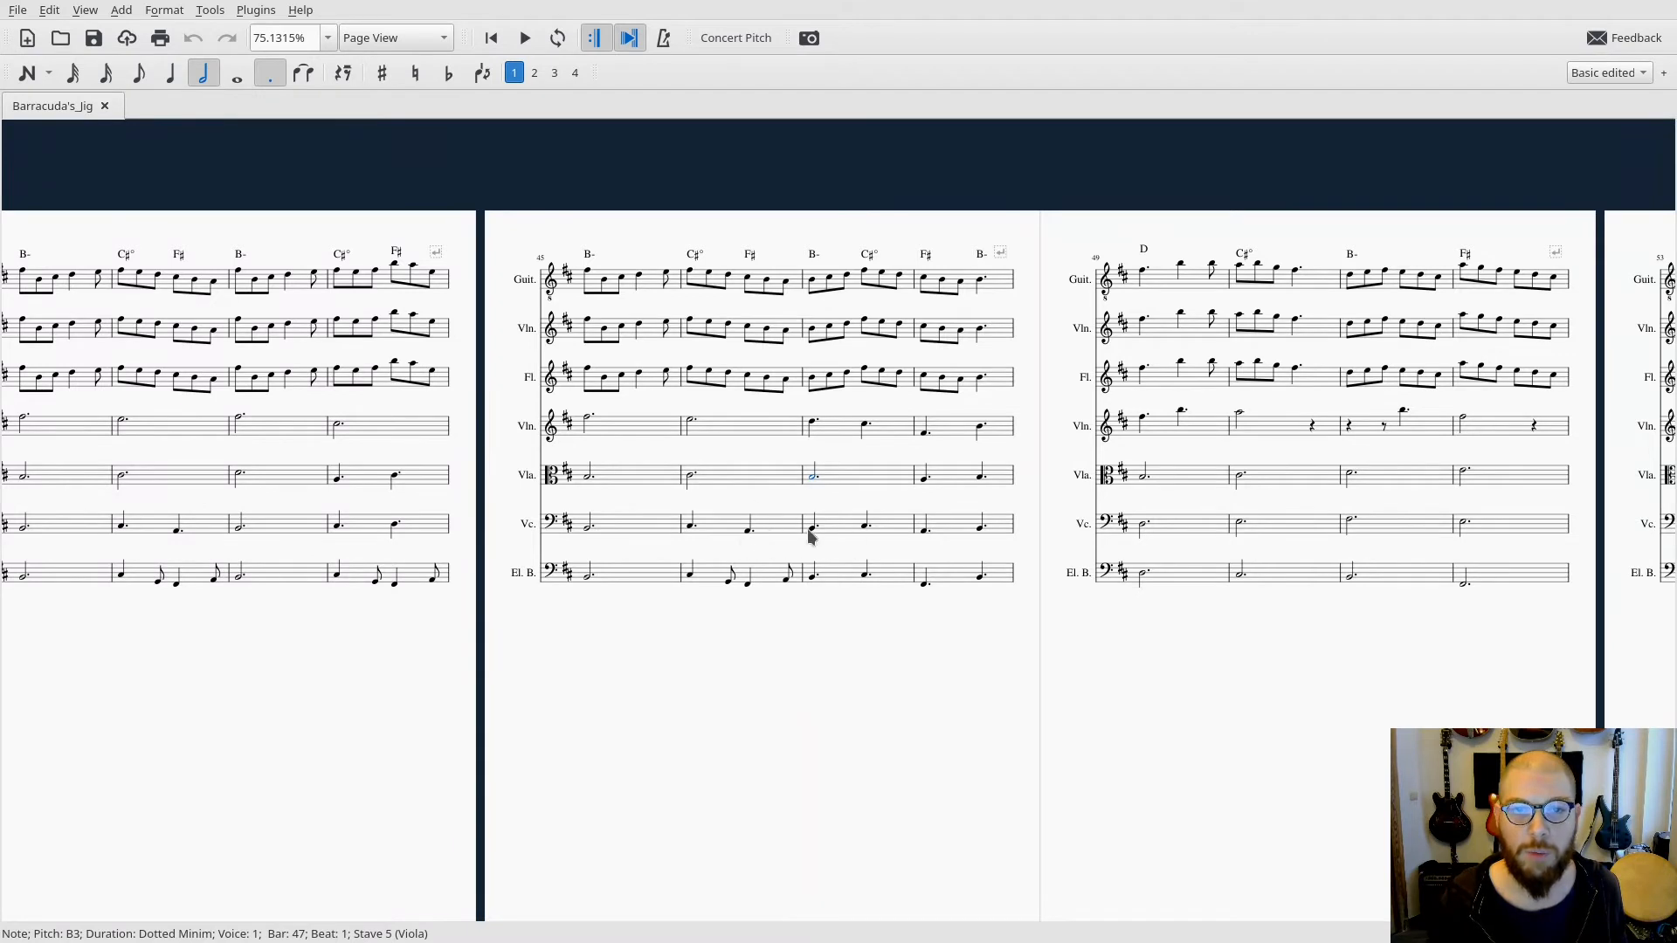
left_click(690, 478, "ctrl")
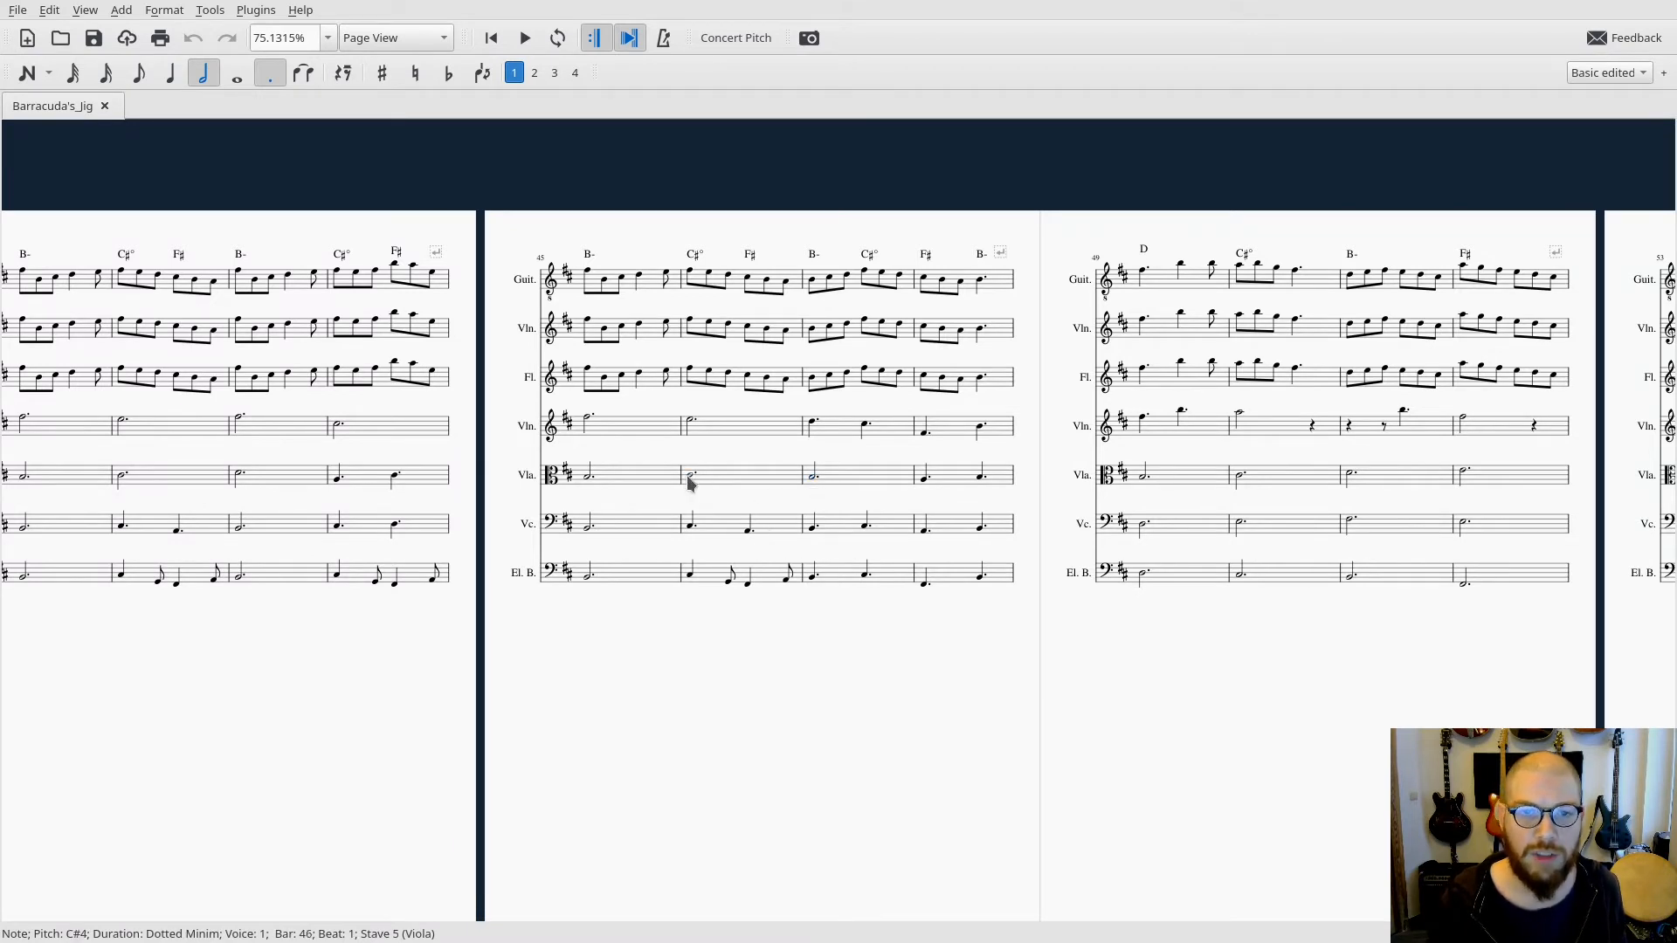
left_click(592, 479)
left_click(692, 479)
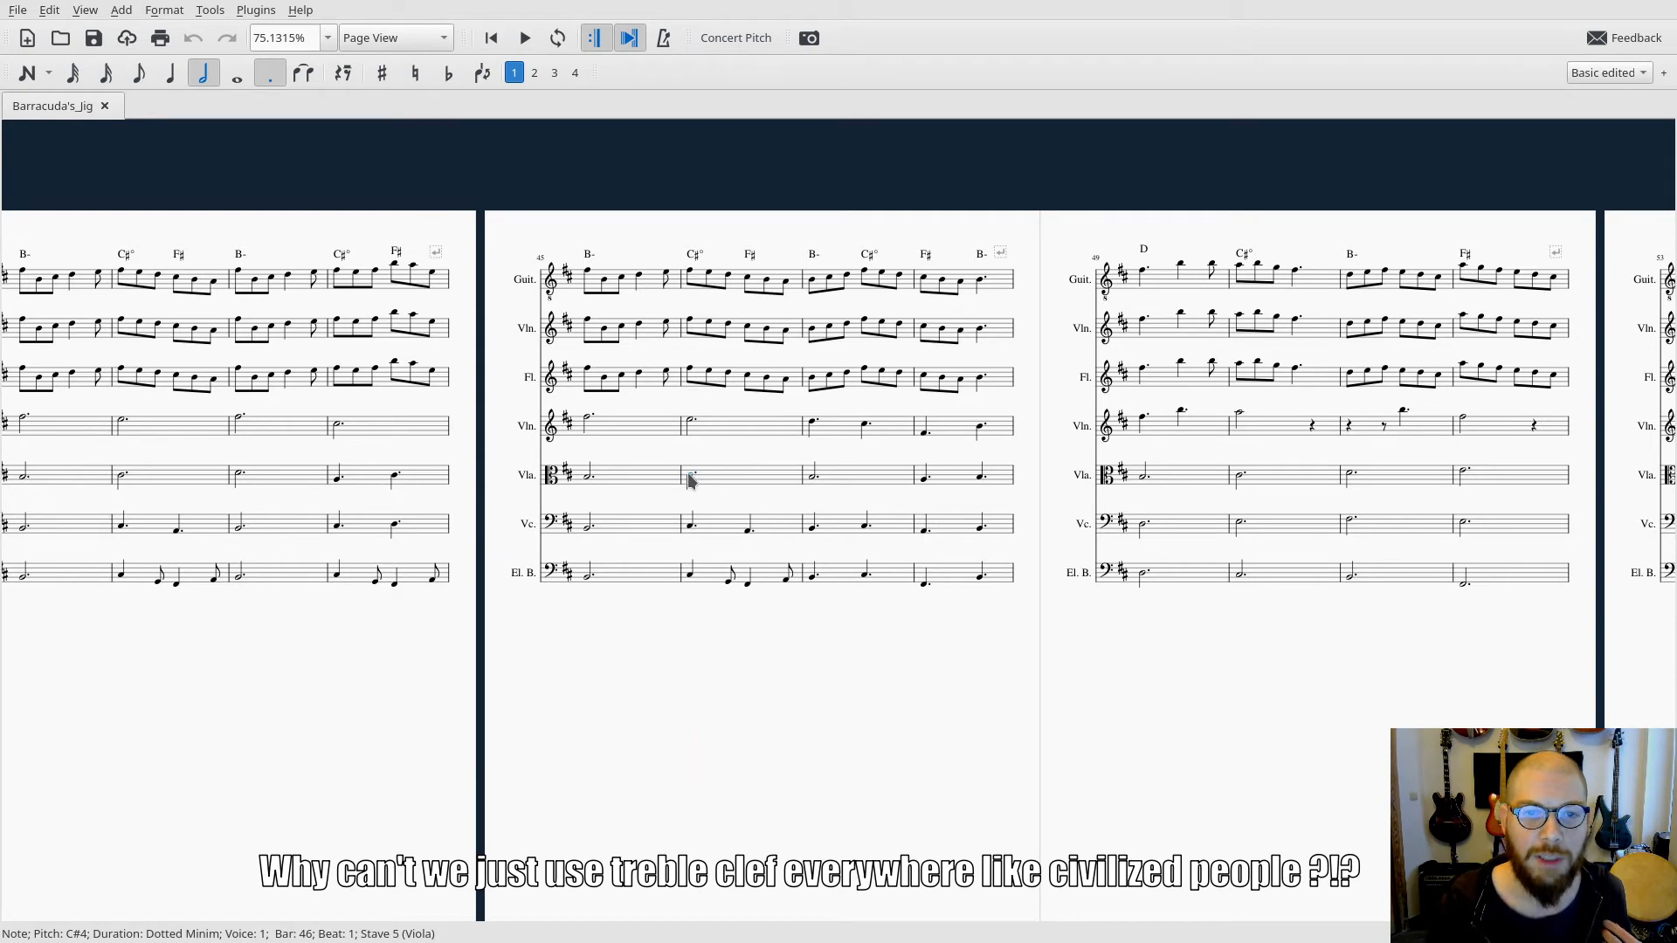
left_click(813, 477)
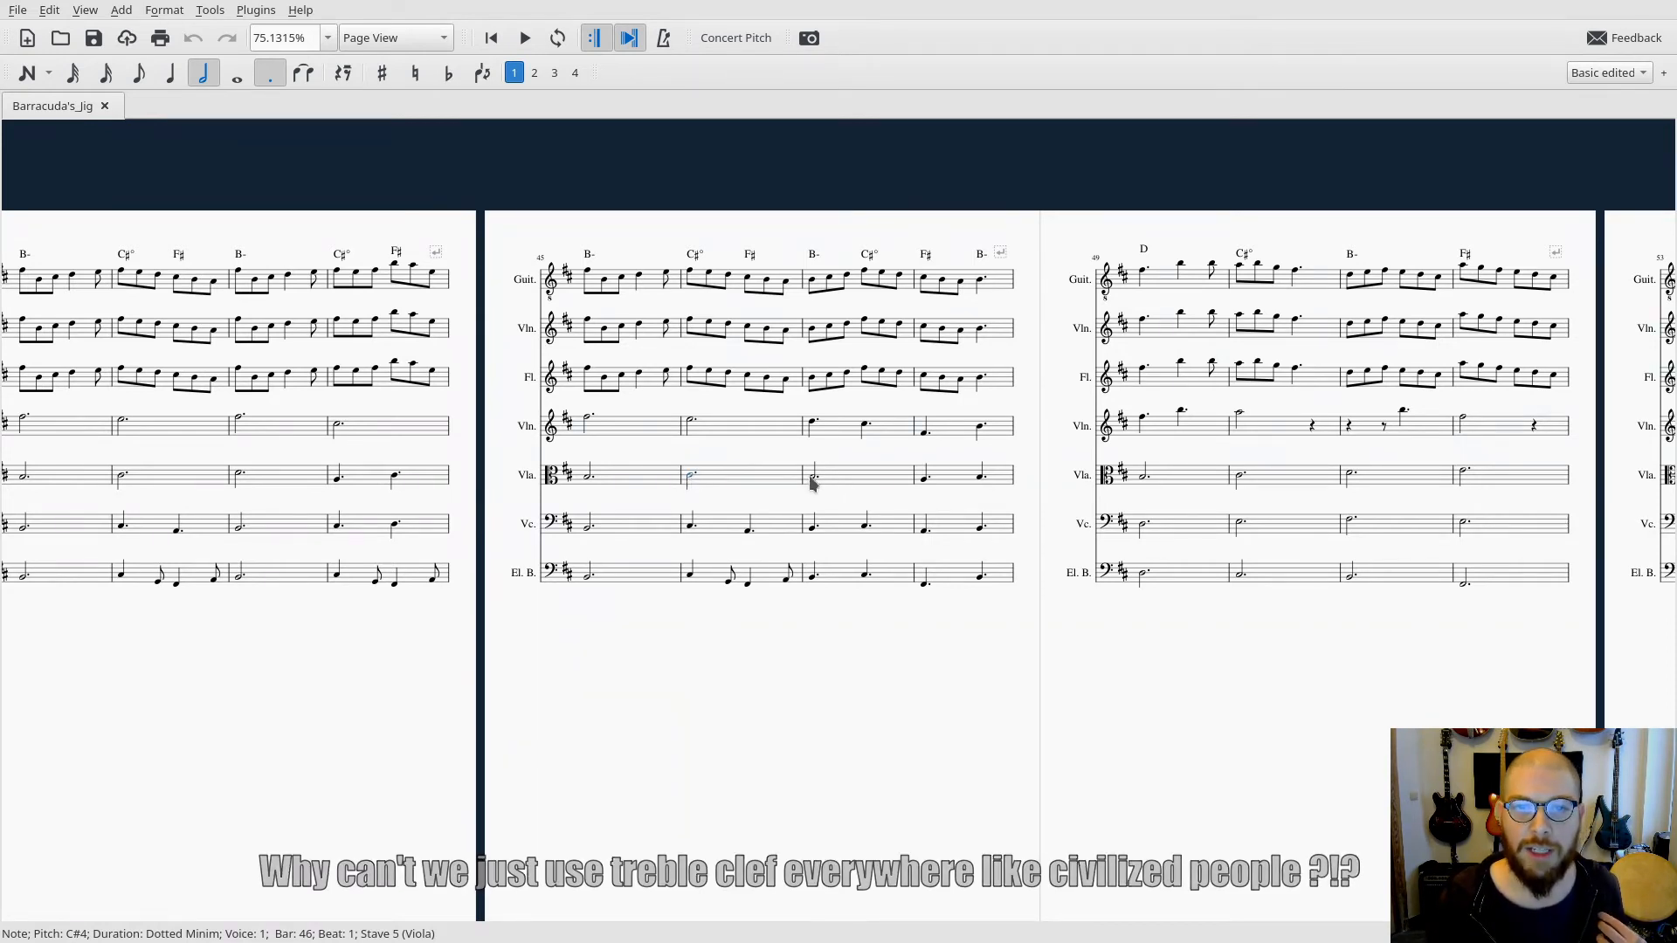
left_click(926, 480)
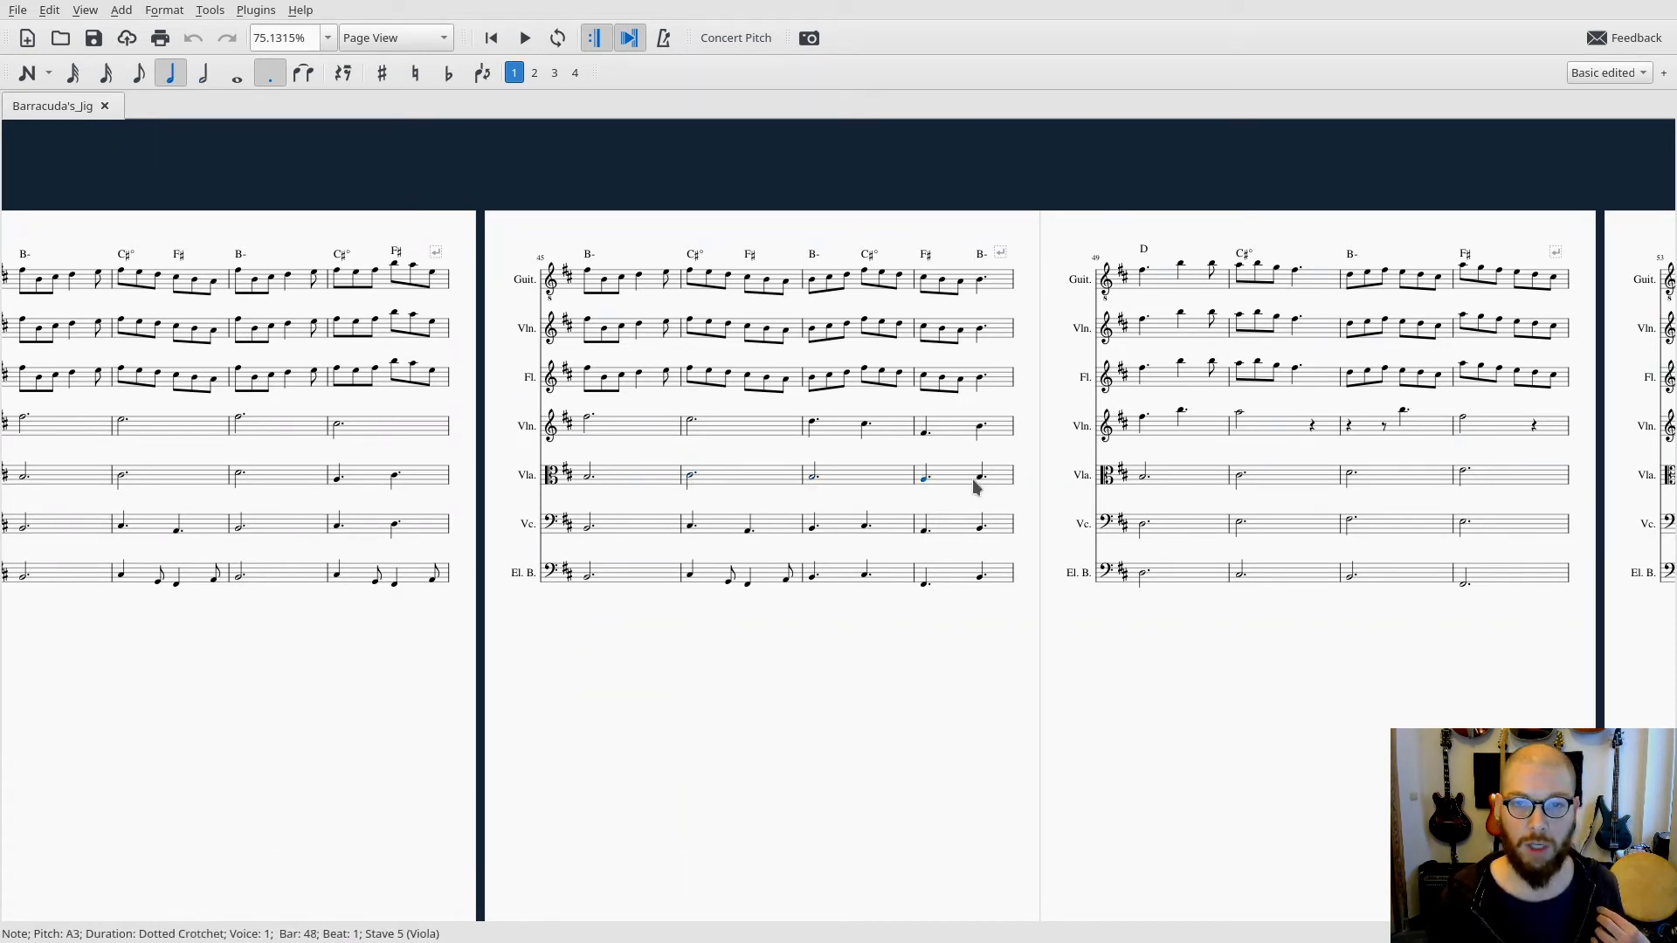
left_click(983, 477)
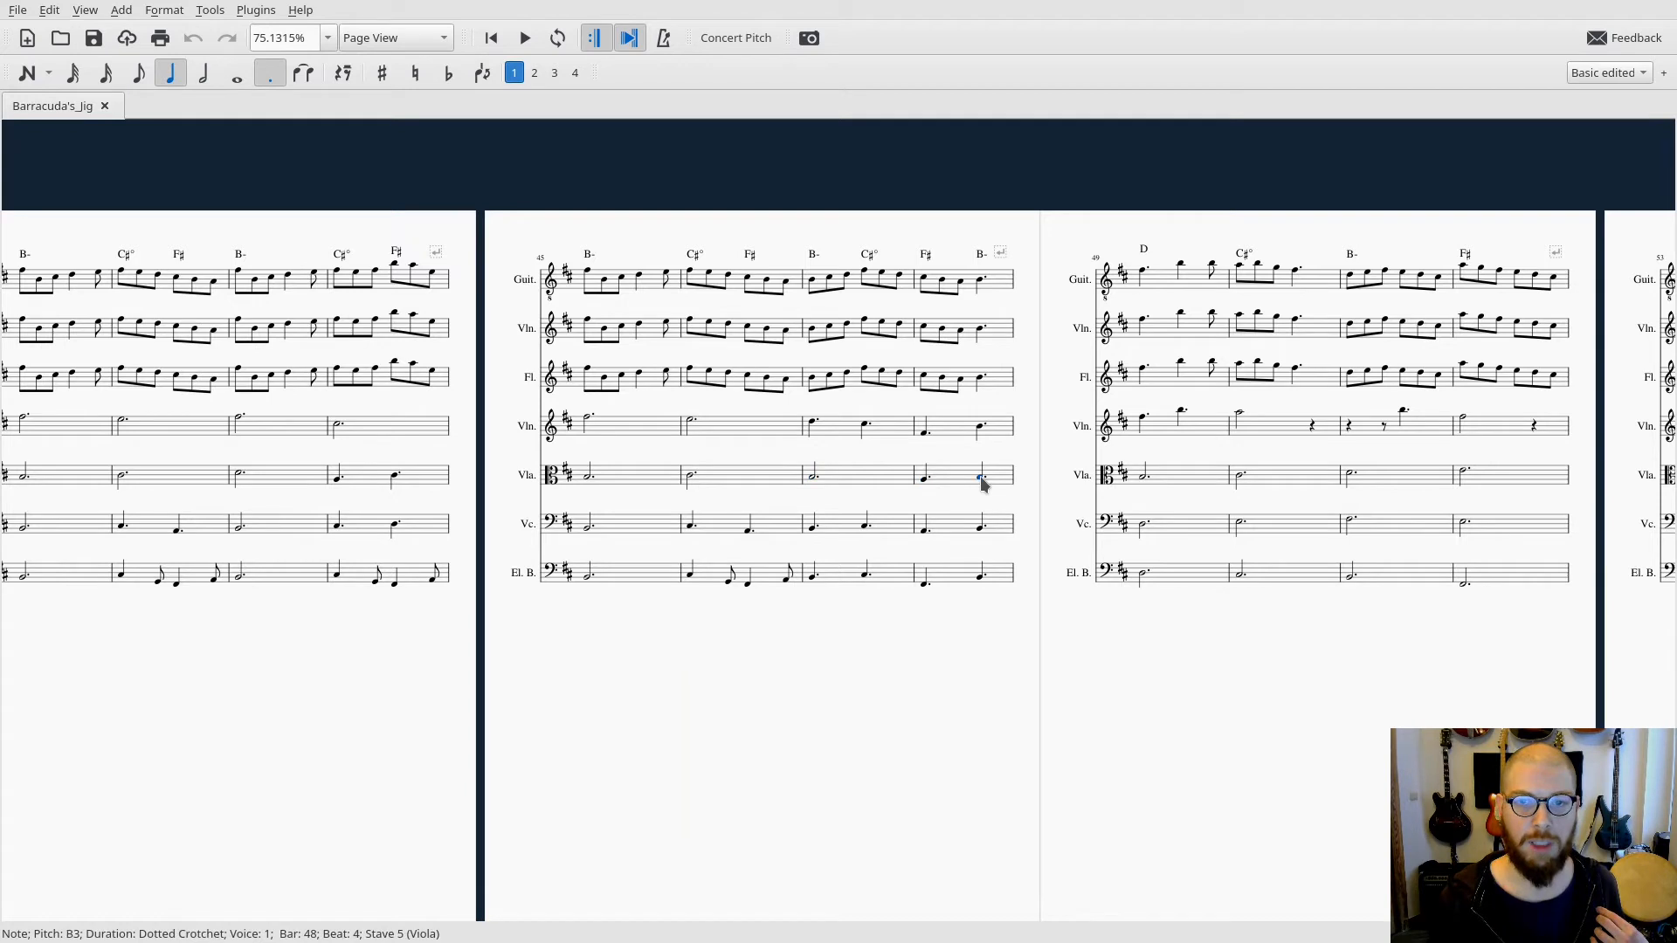
Play back all parts from the viola's first note in bar 45, stopping after that section
left_click(590, 478)
key("space")
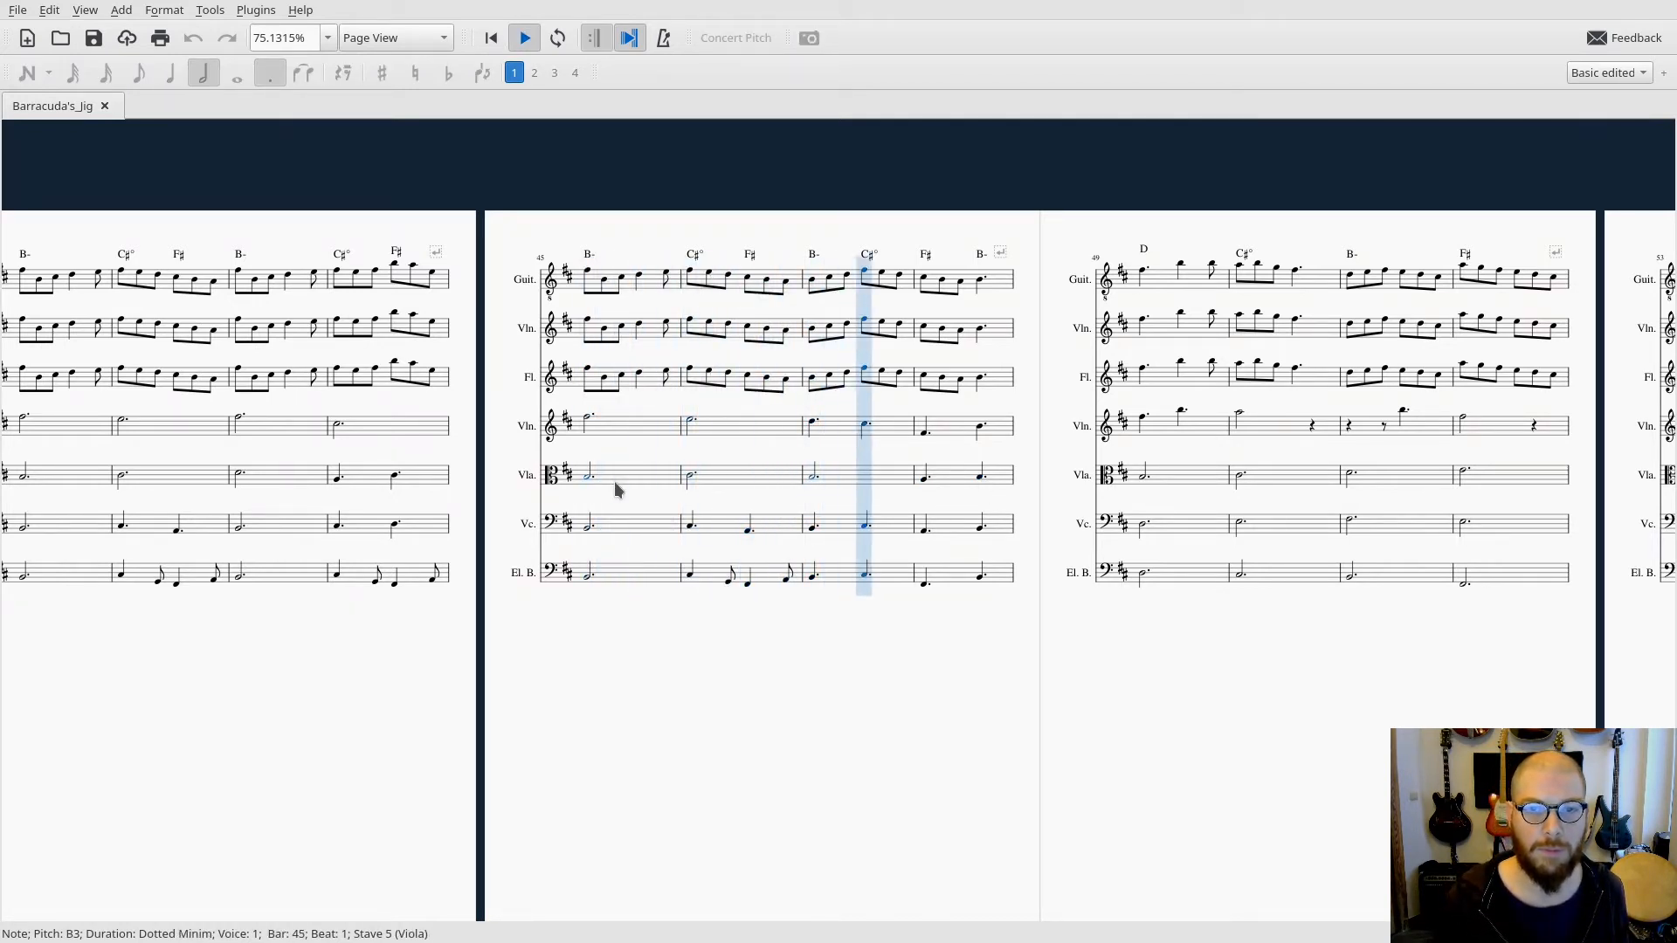
key("space")
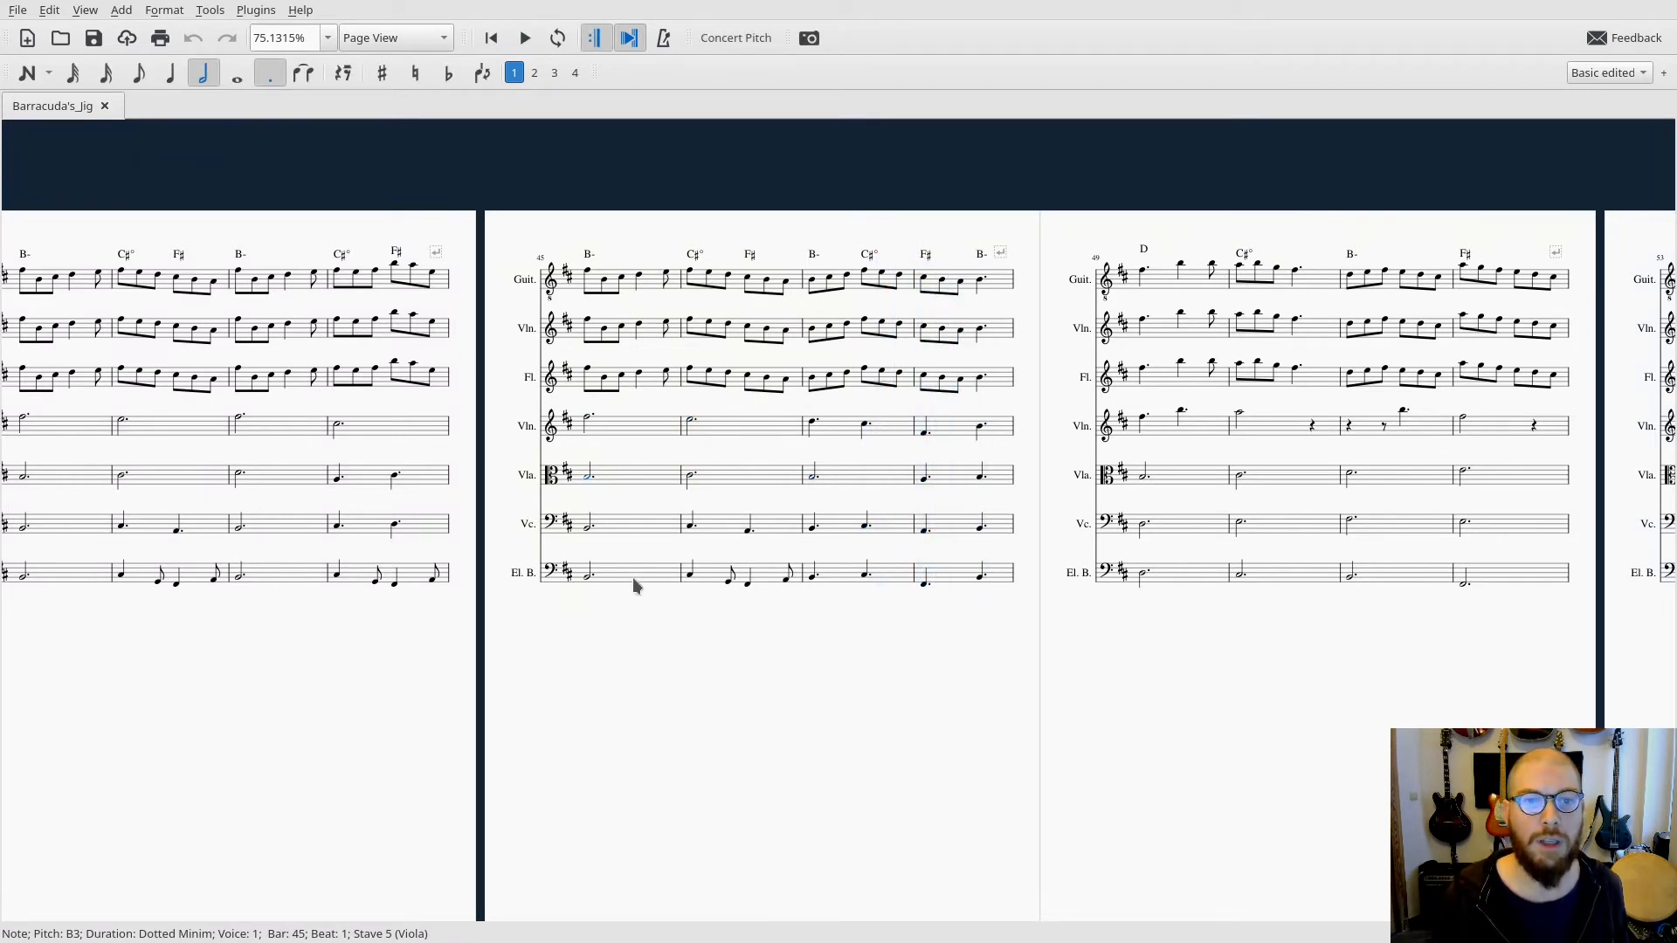
Play back bars 41 to 48 in all parts, starting from the lower violin's first note in bar 41
scroll(662, 652, "left", 1)
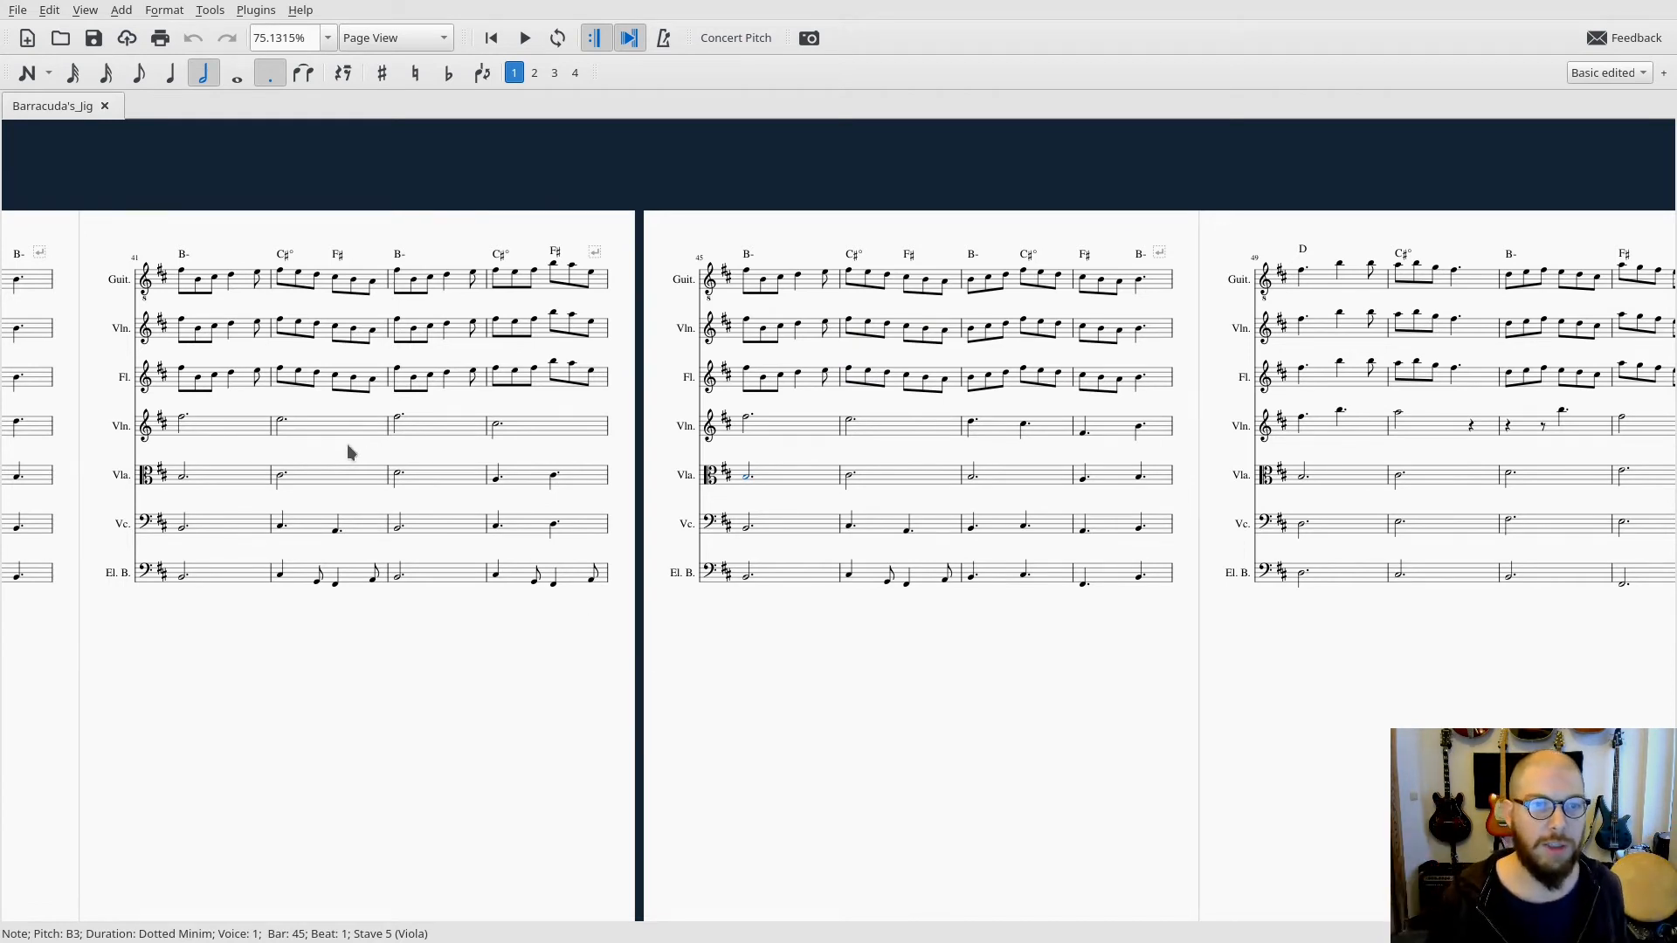
left_click(182, 420)
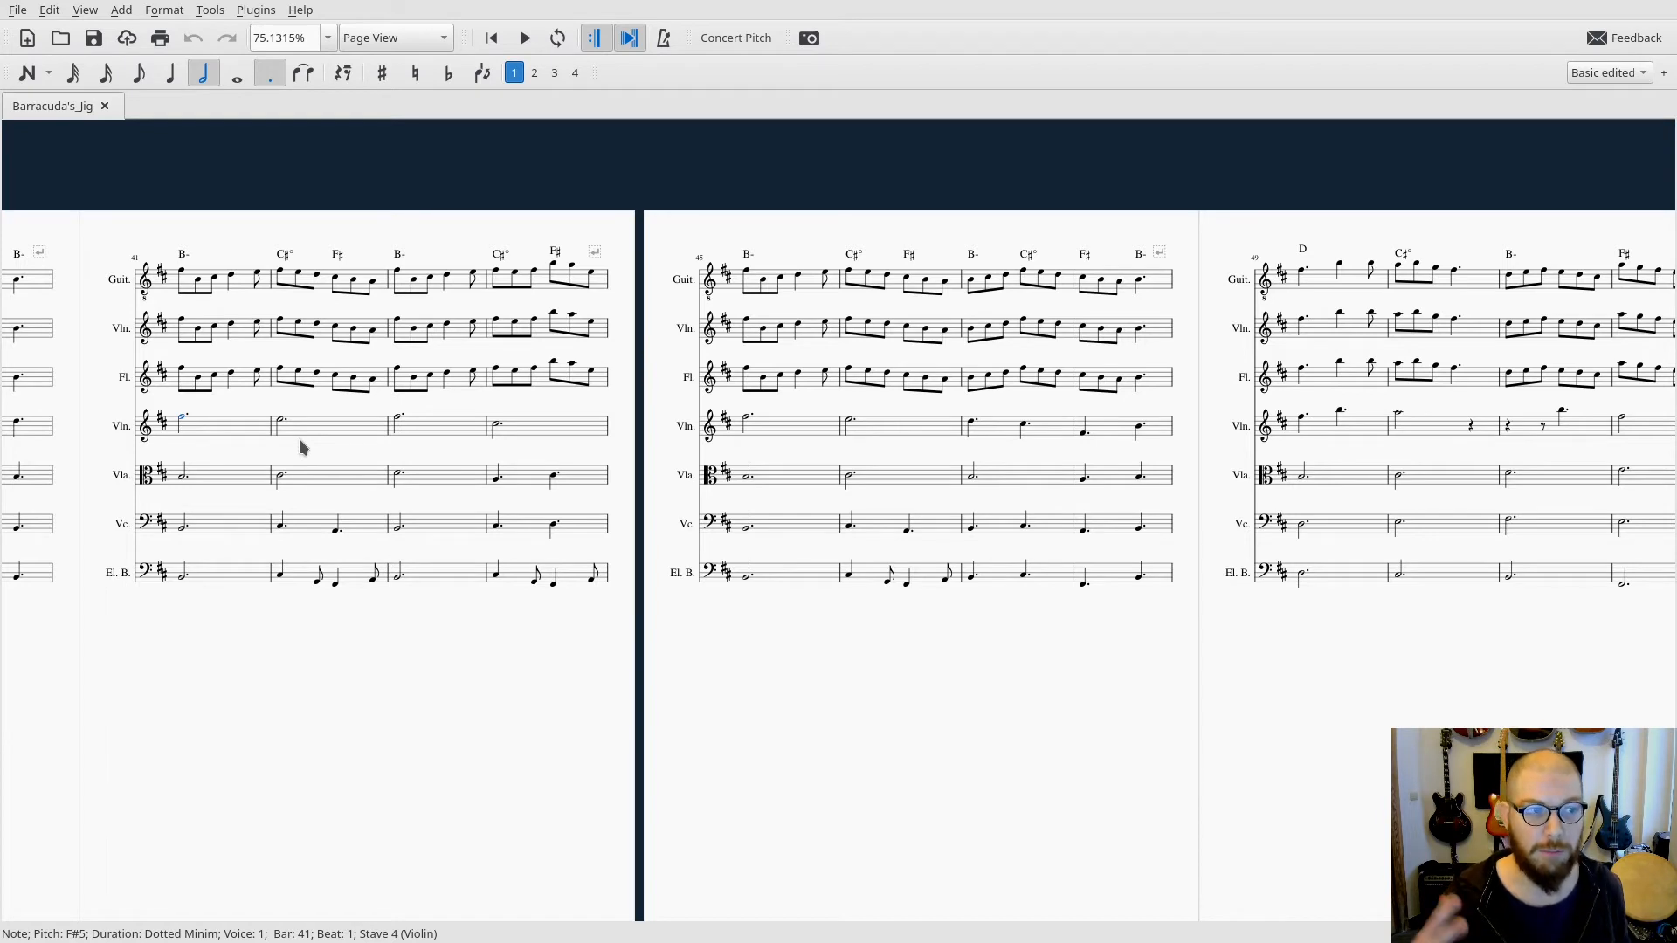
key("space")
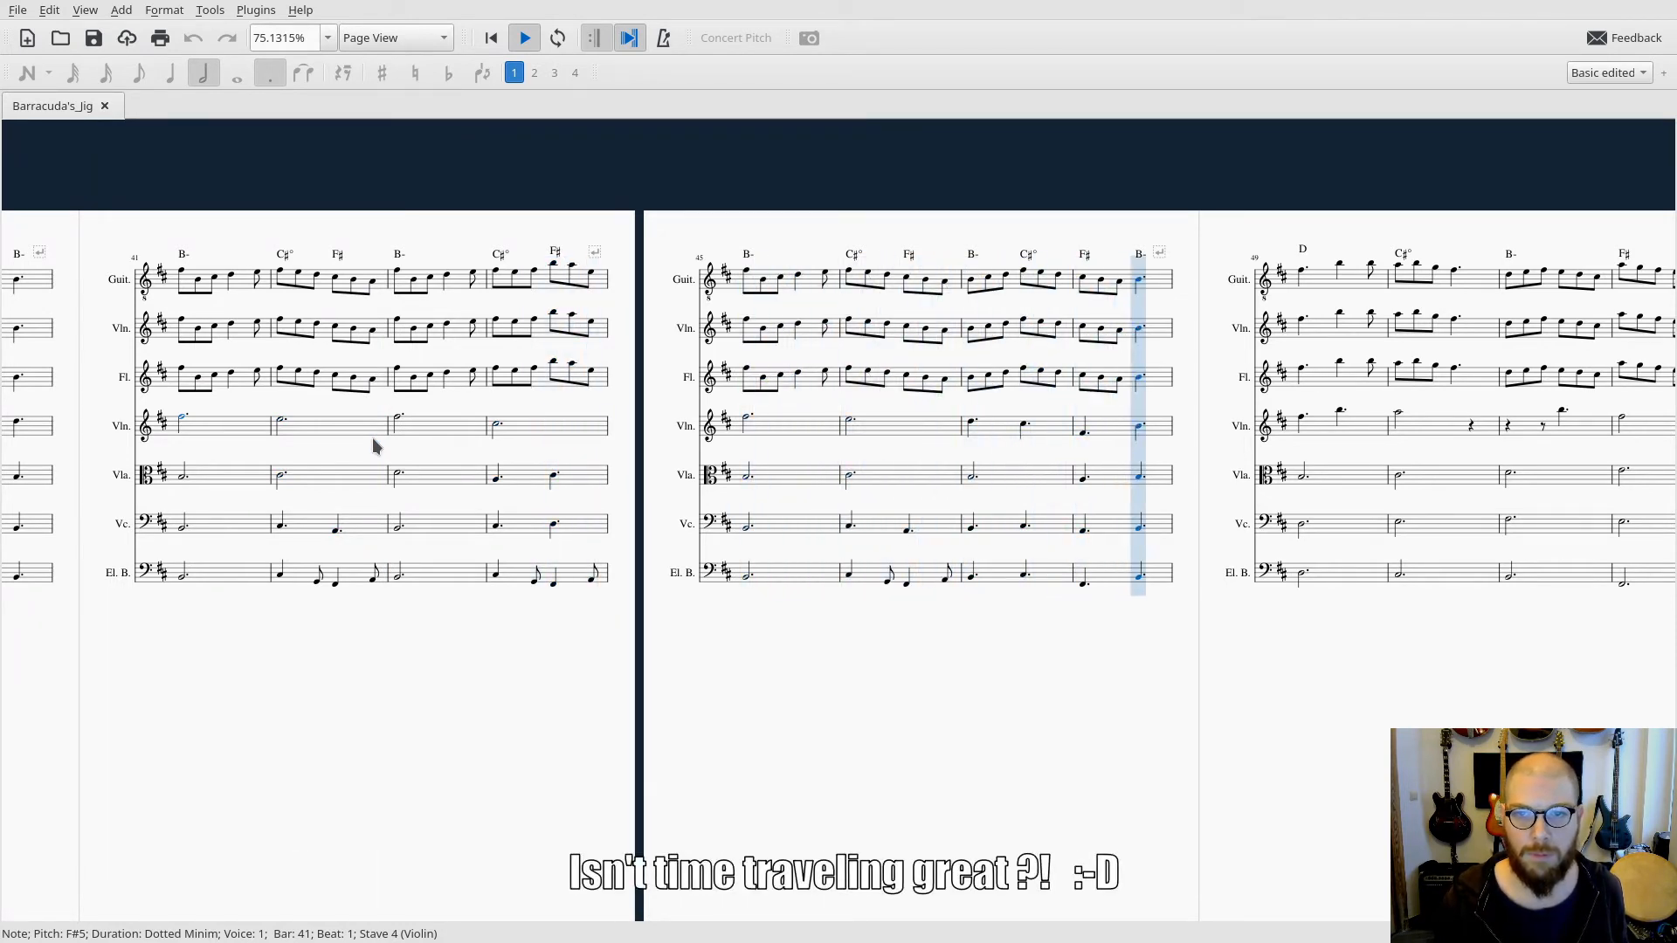
key("space")
Examine the final section from bar 49, sounding the guitar's first note and the lower violin's two notes in that bar
scroll(439, 669, "right", 3)
scroll(445, 652, "right", 7)
scroll(470, 650, "down", 1)
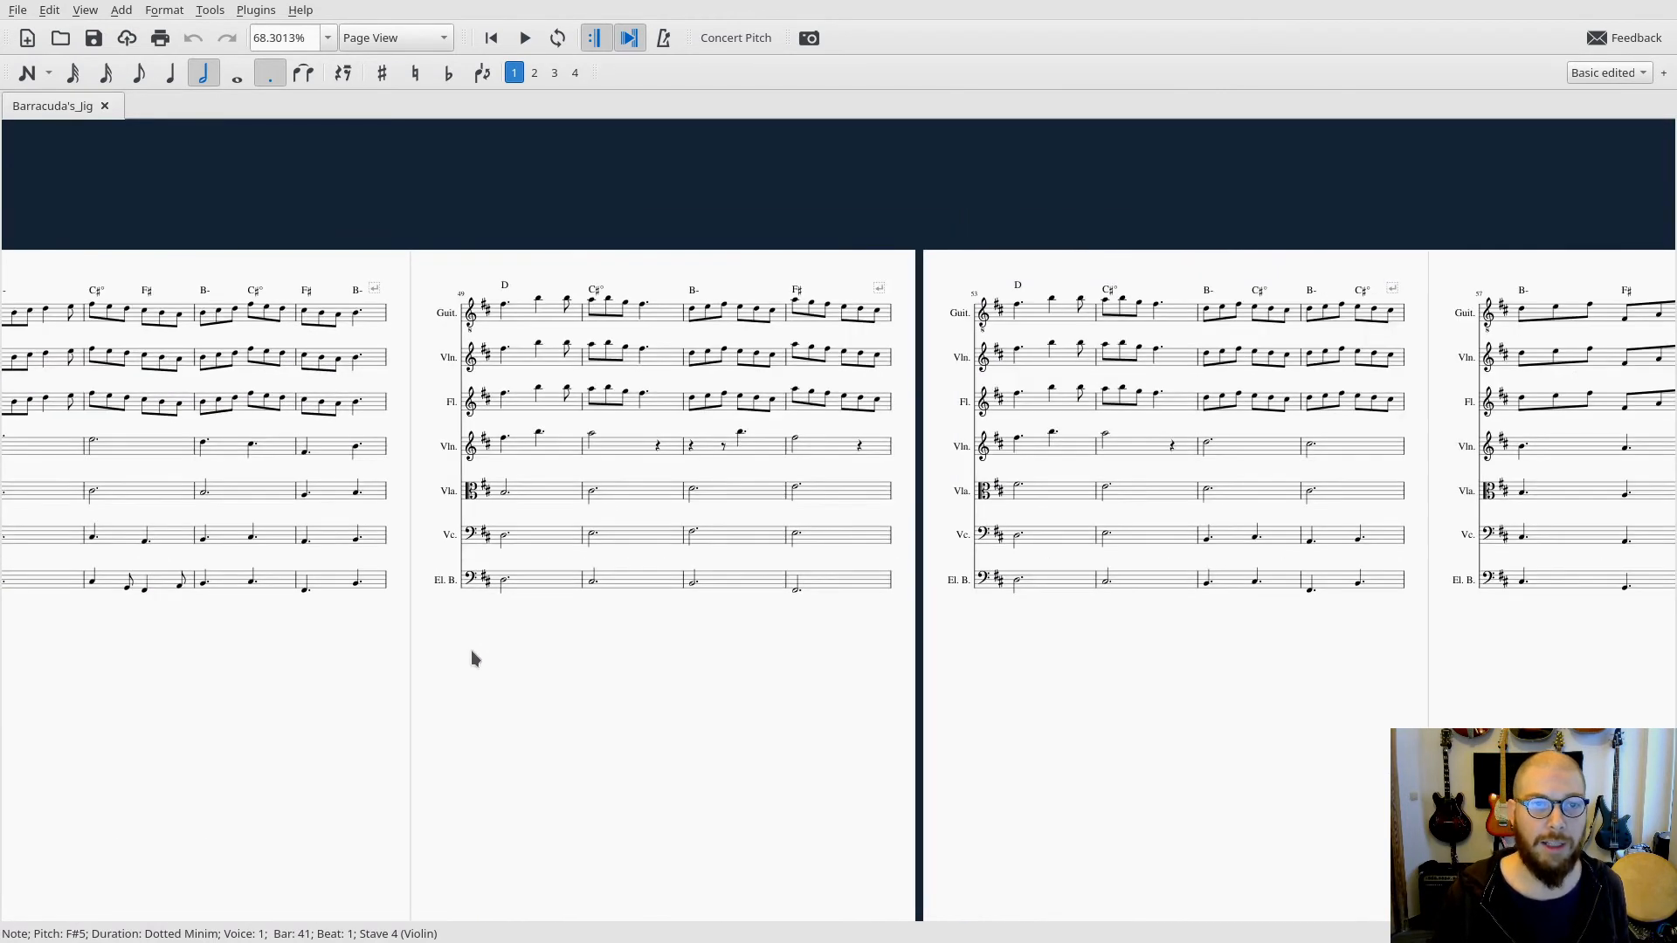
left_click_drag(454, 651, 226, 613)
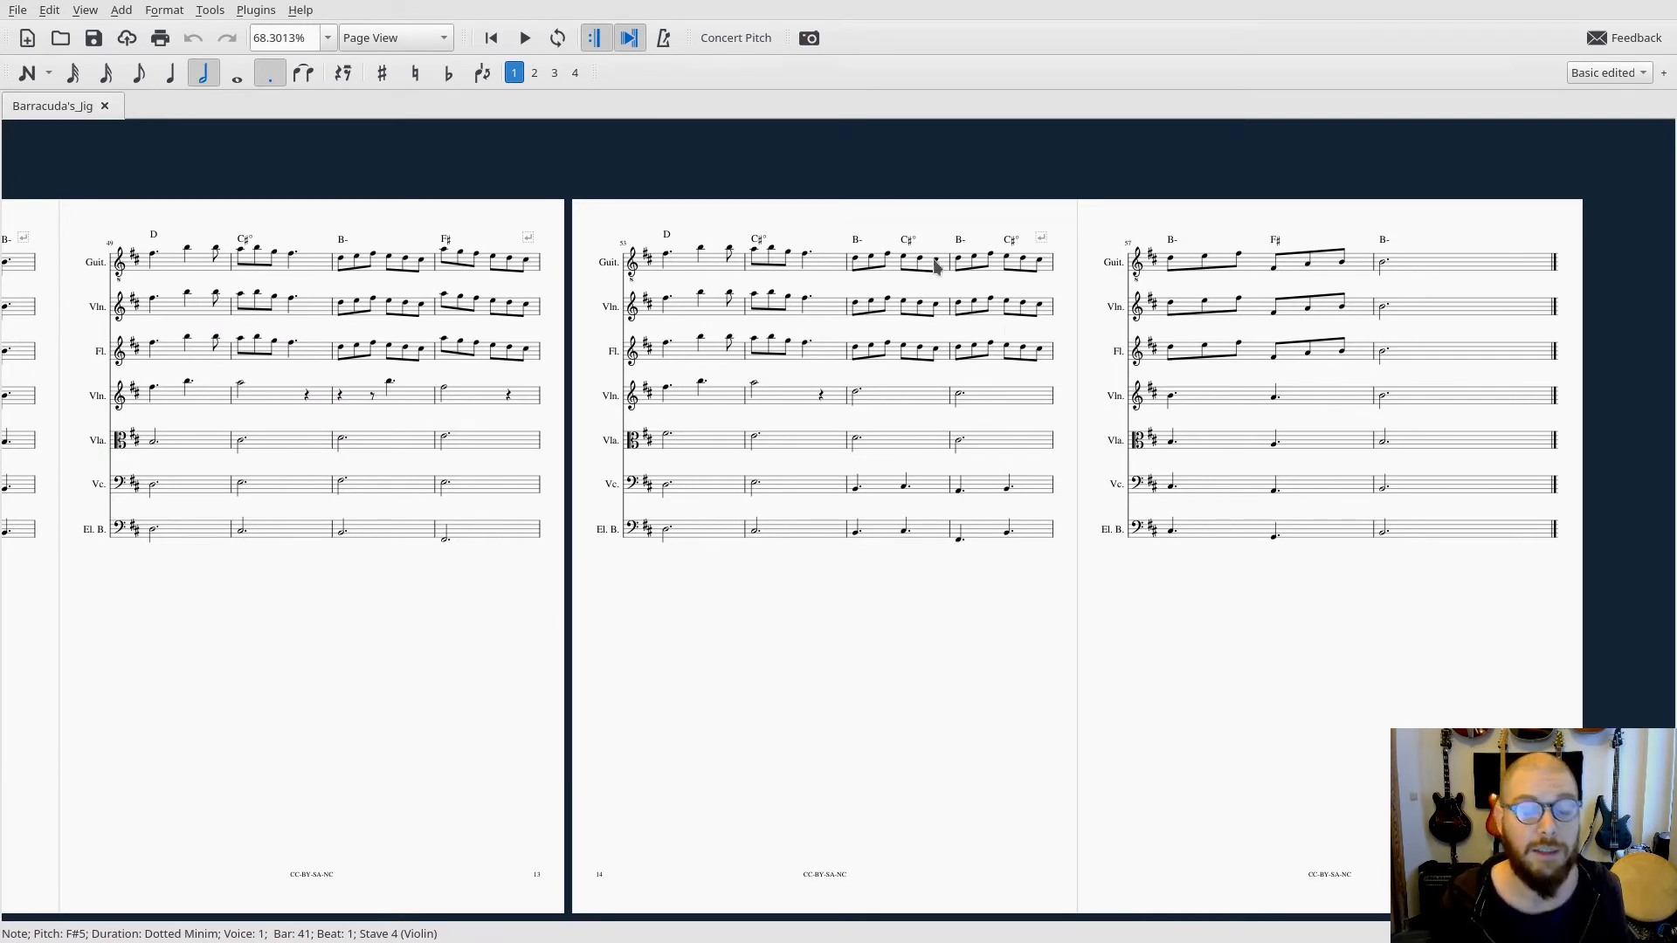
left_click(154, 260)
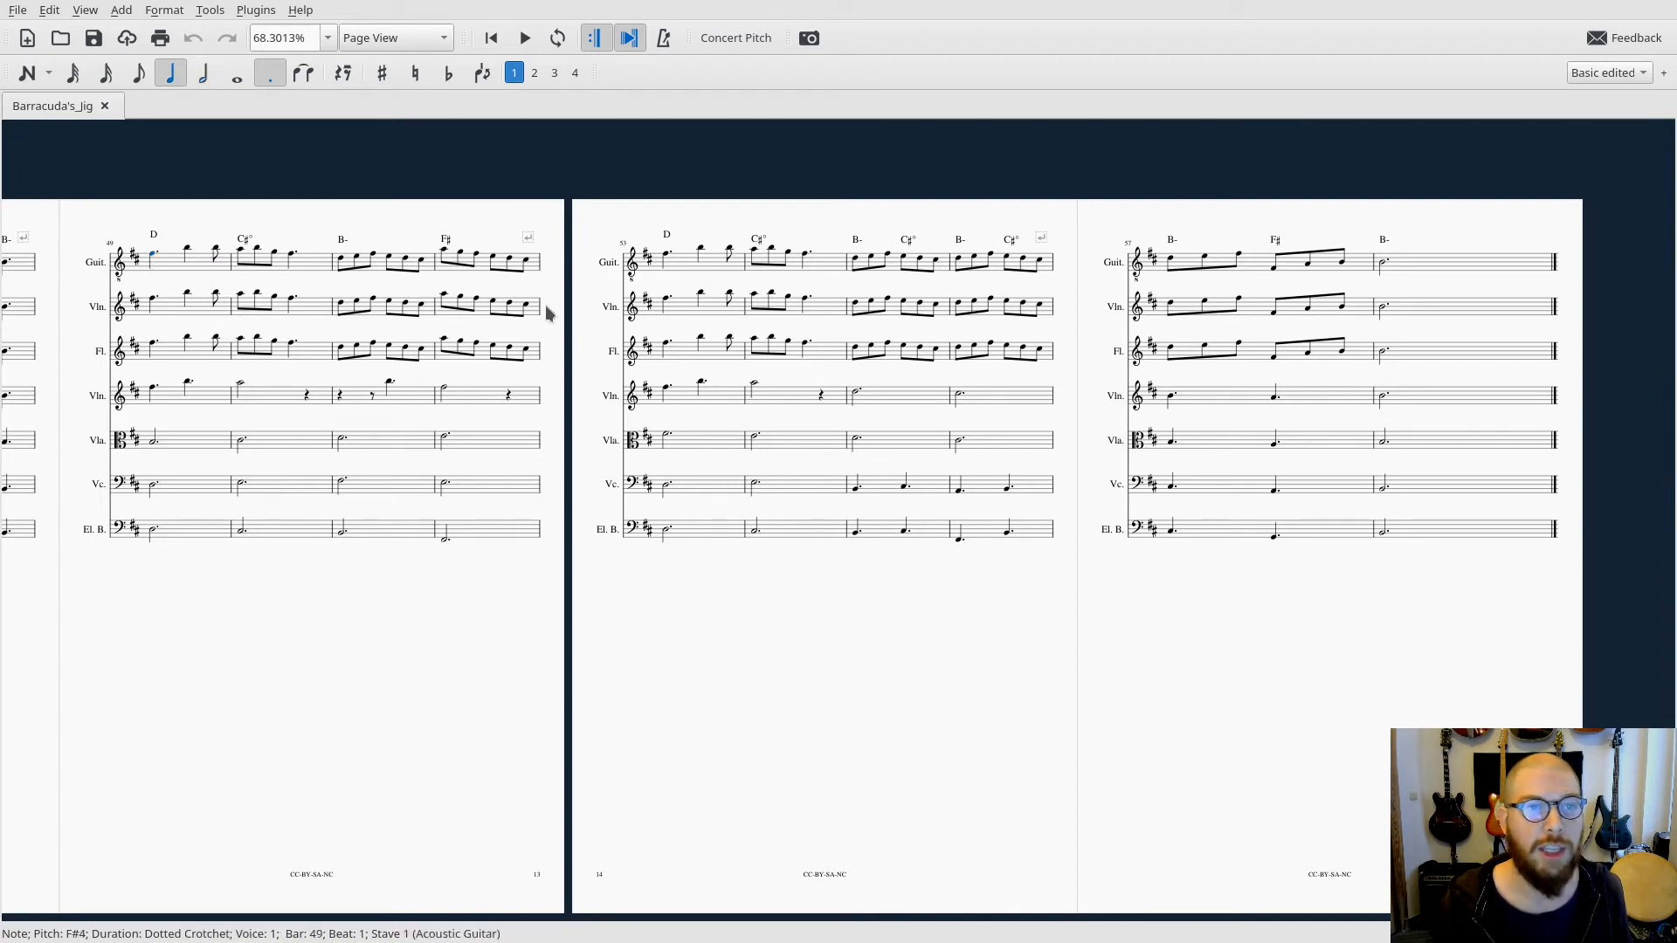
left_click(152, 389)
left_click(187, 385)
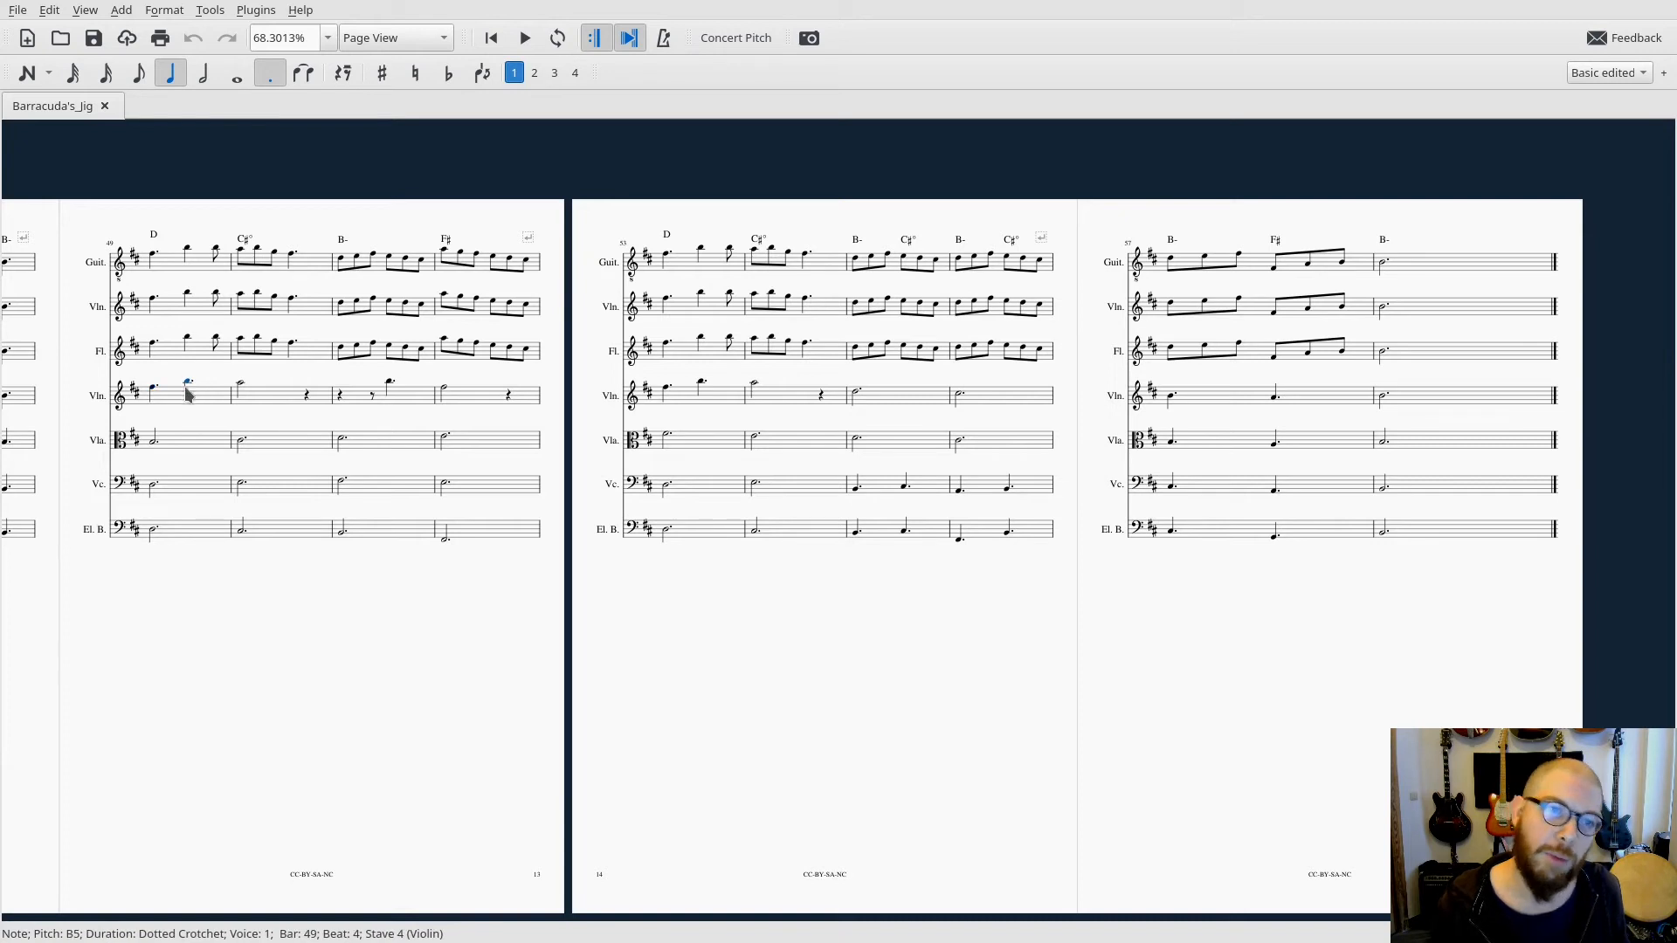
Play back all parts from the lower violin's first note in bar 49 through to the end of the piece
left_click(153, 392)
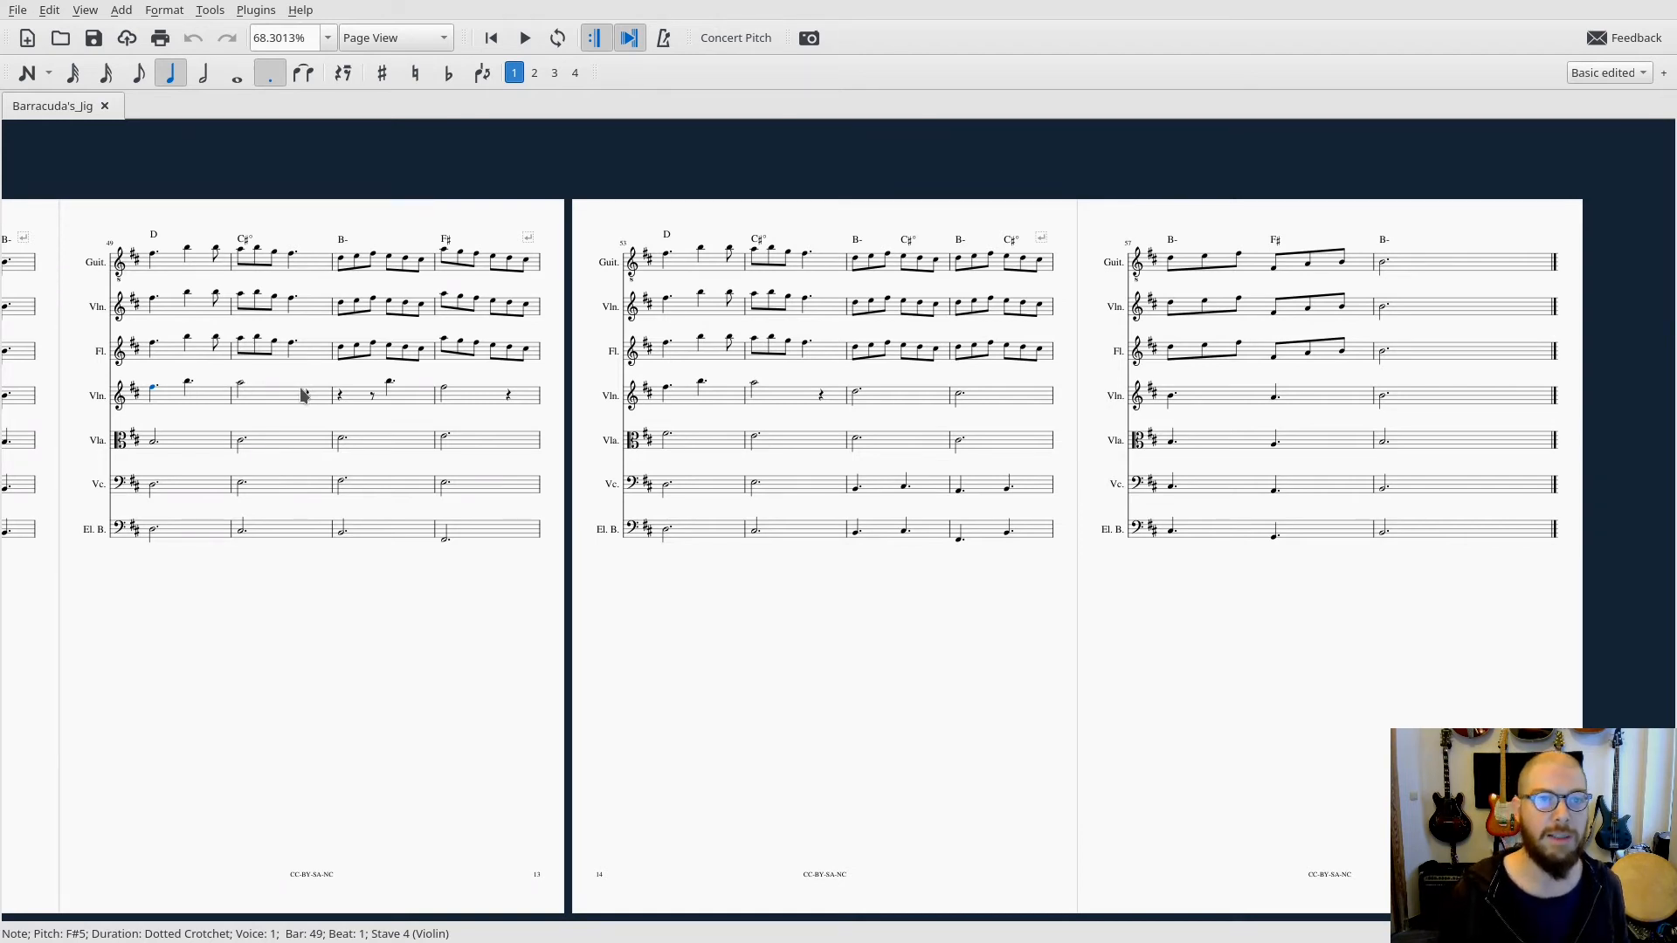
key("space")
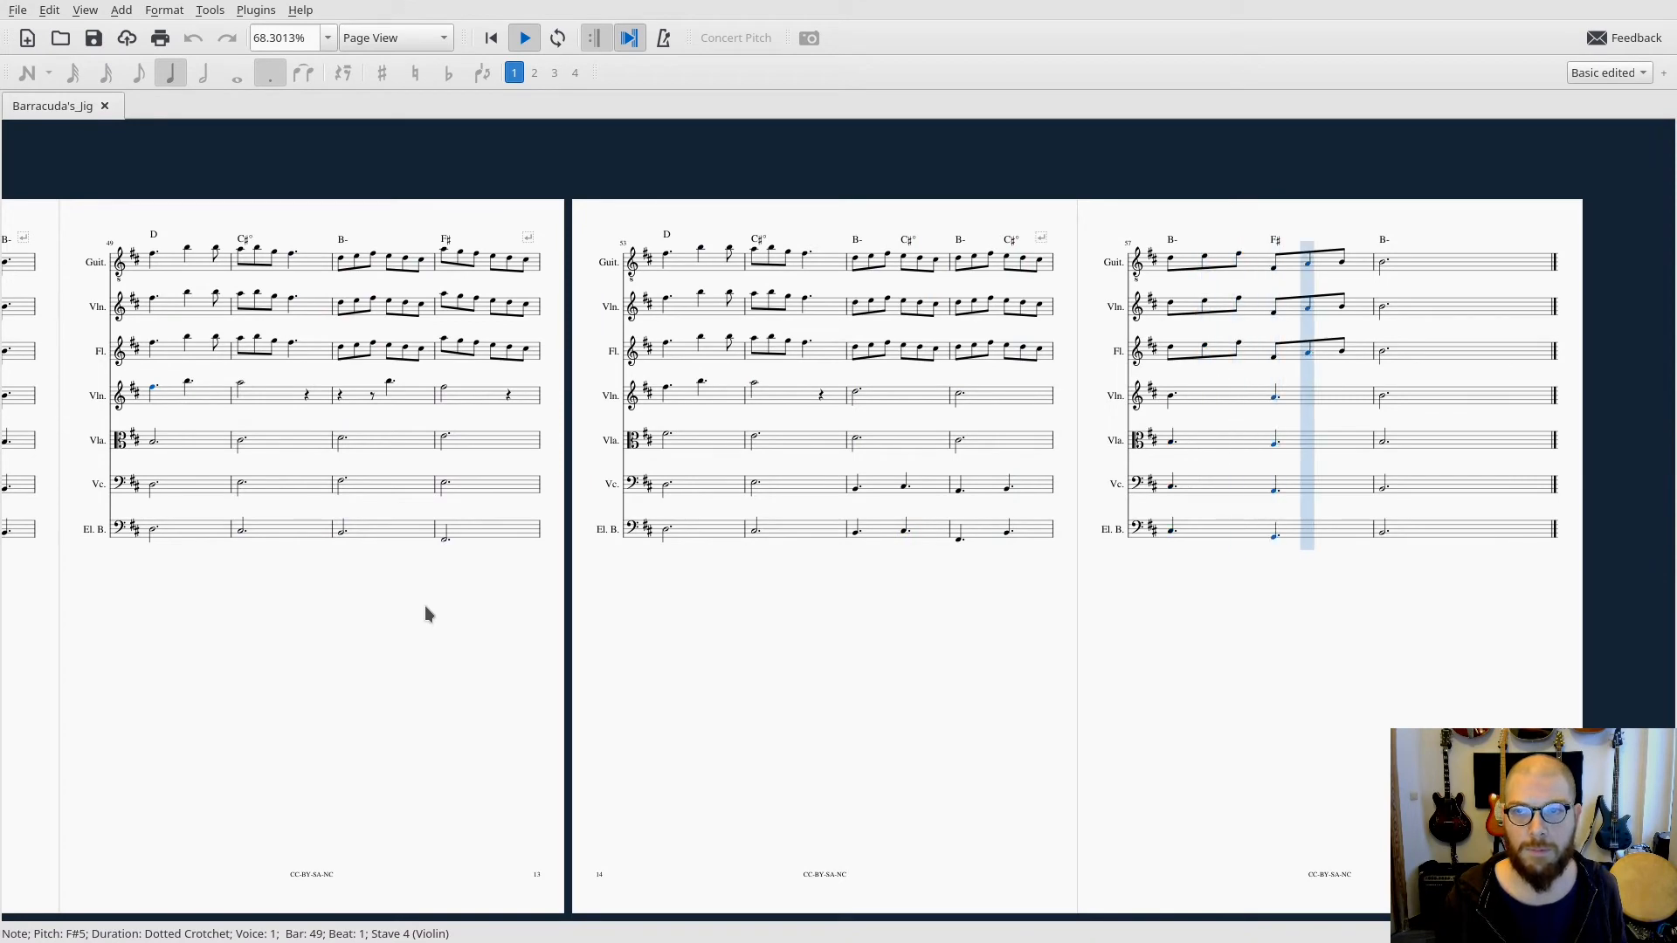
key("space")
key("space")
Go back to bar 33 and play back all parts from the electric bass's first note there
scroll(440, 625, "down", 1, "ctrl")
scroll(443, 611, "down", 5)
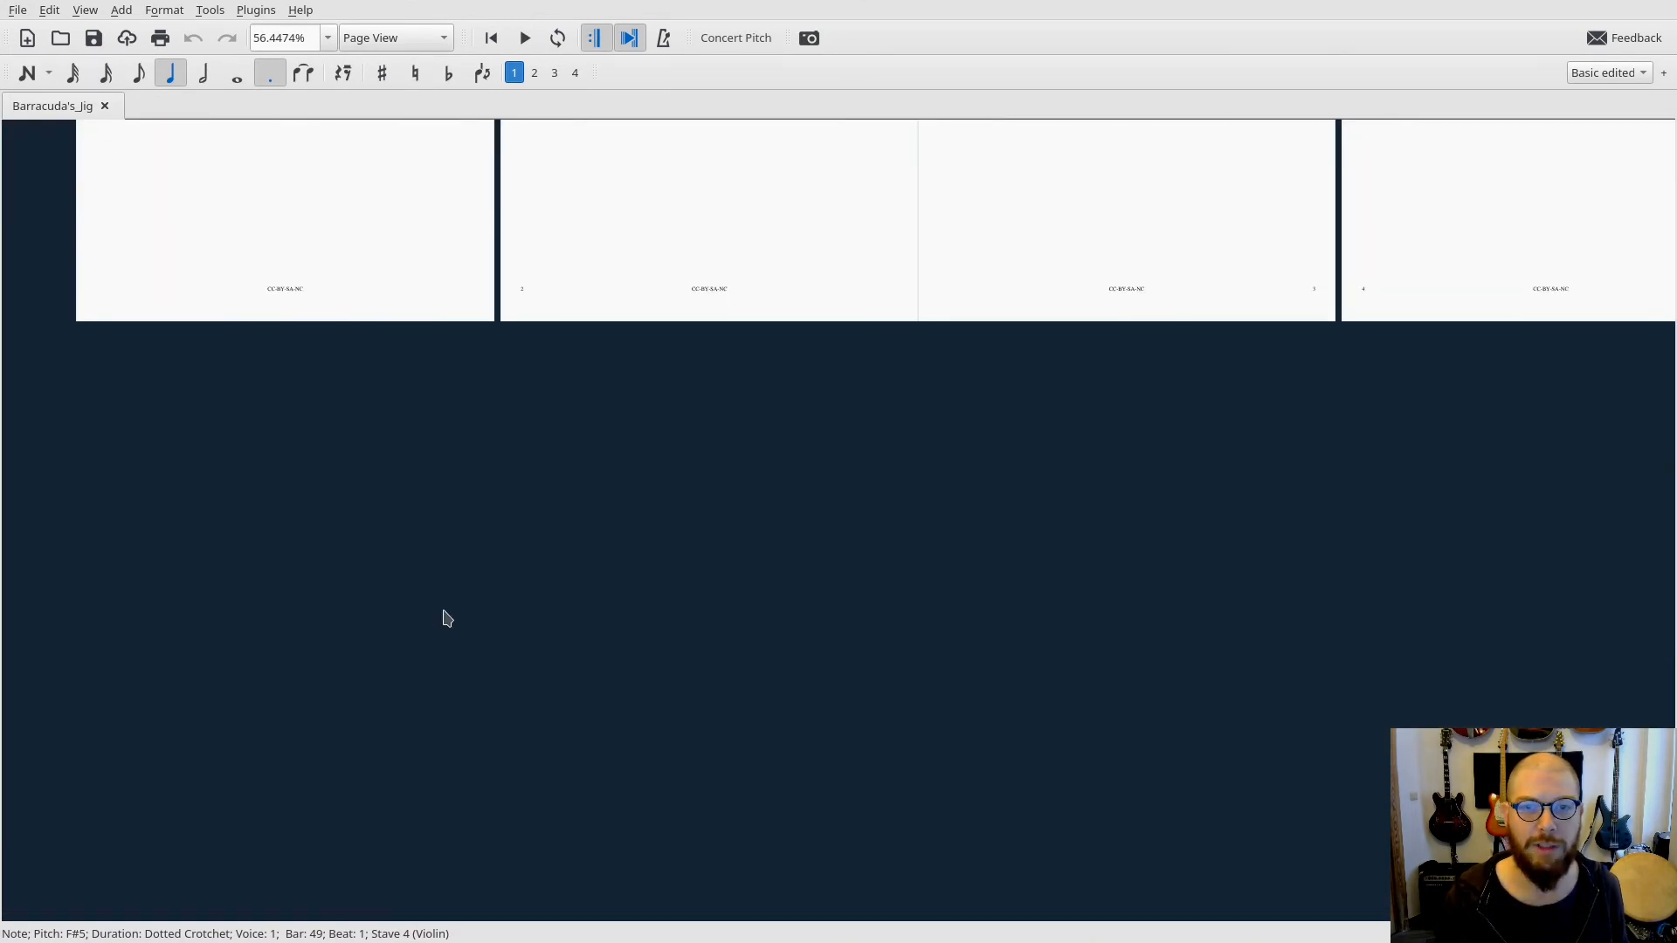
scroll(443, 611, "up", 7)
left_click_drag(975, 691, 91, 673)
left_click_drag(1043, 699, 58, 674)
left_click_drag(901, 670, 746, 679)
scroll(815, 673, "down", 2)
left_click_drag(895, 651, 830, 657)
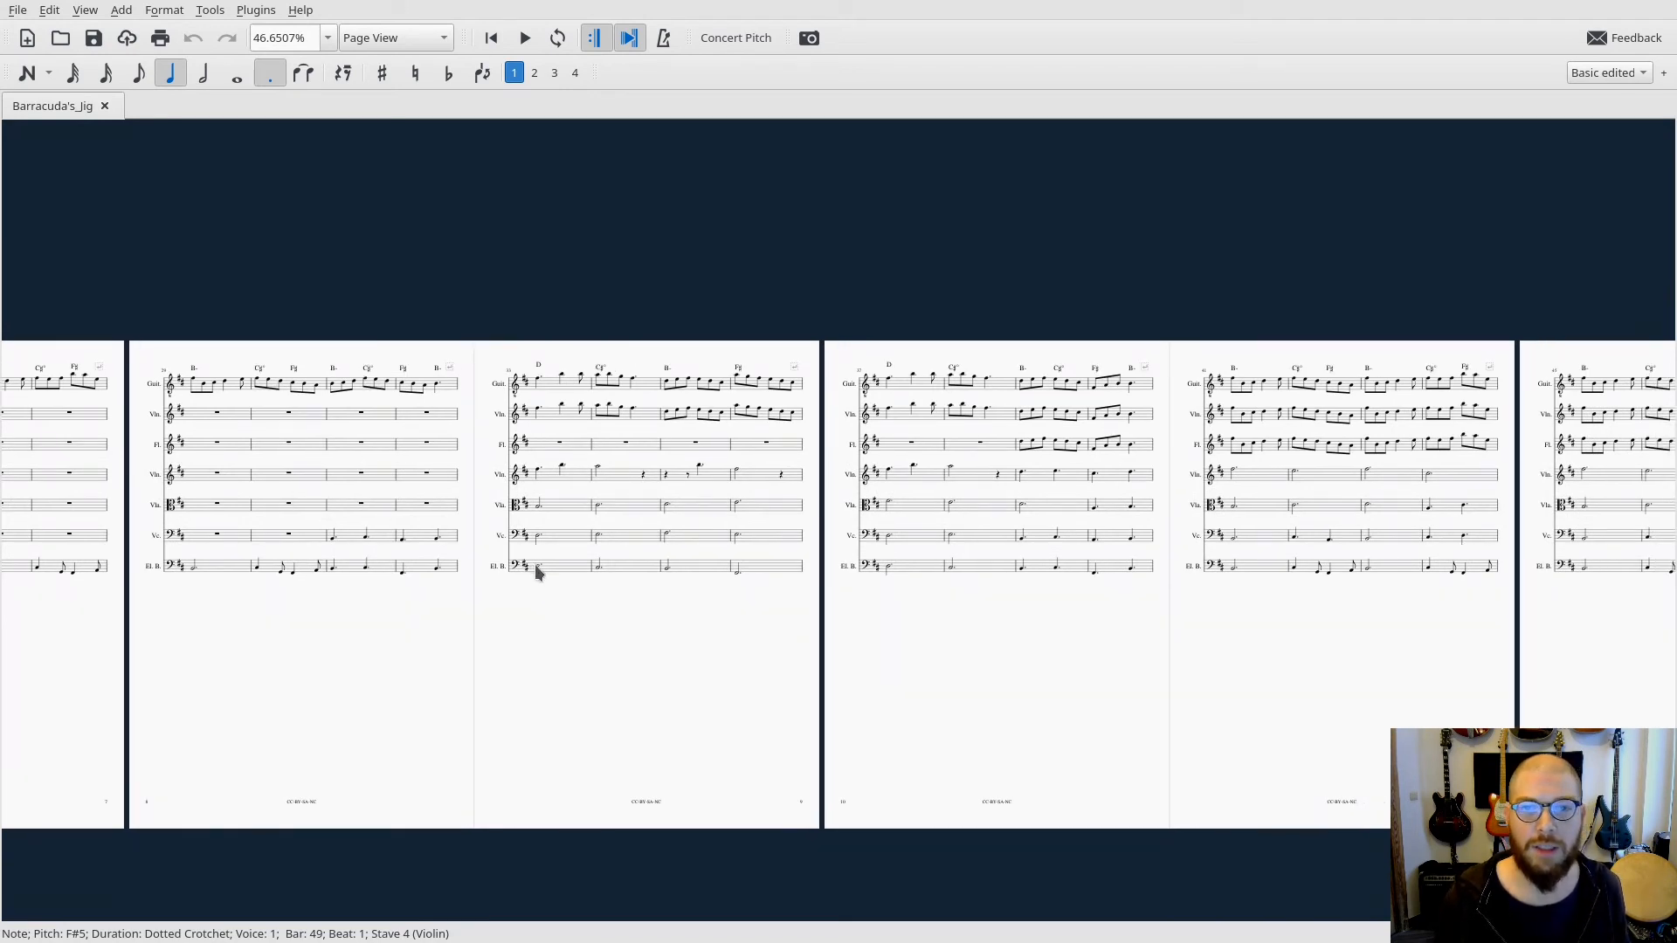
key("space")
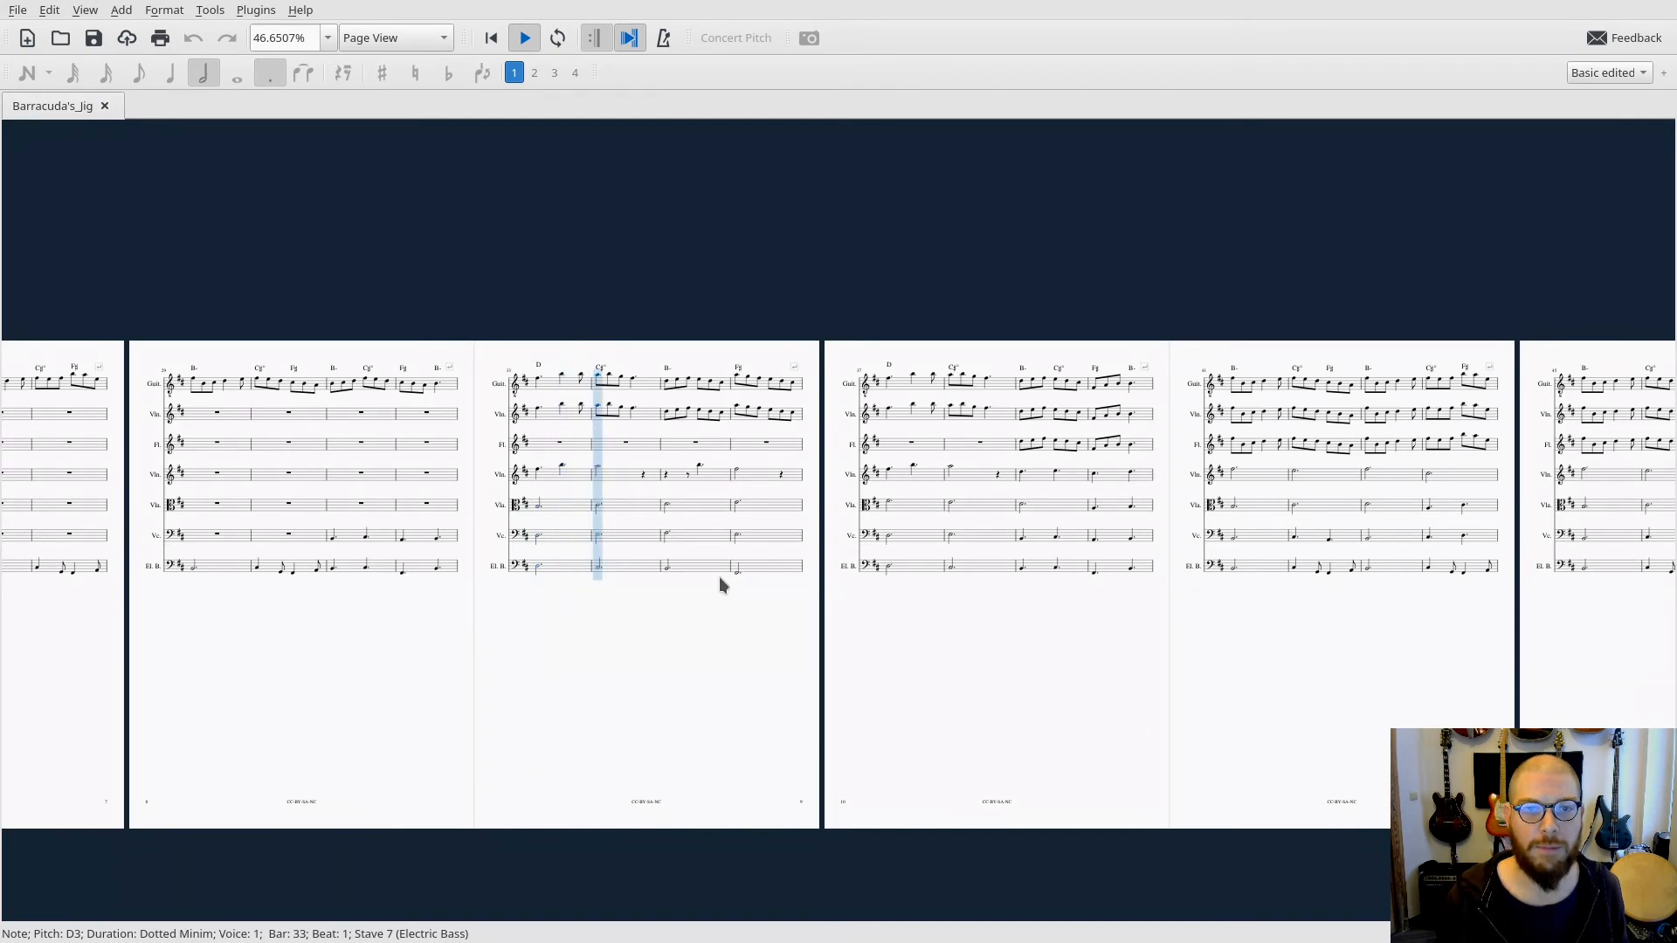
scroll(988, 640, "up", 6)
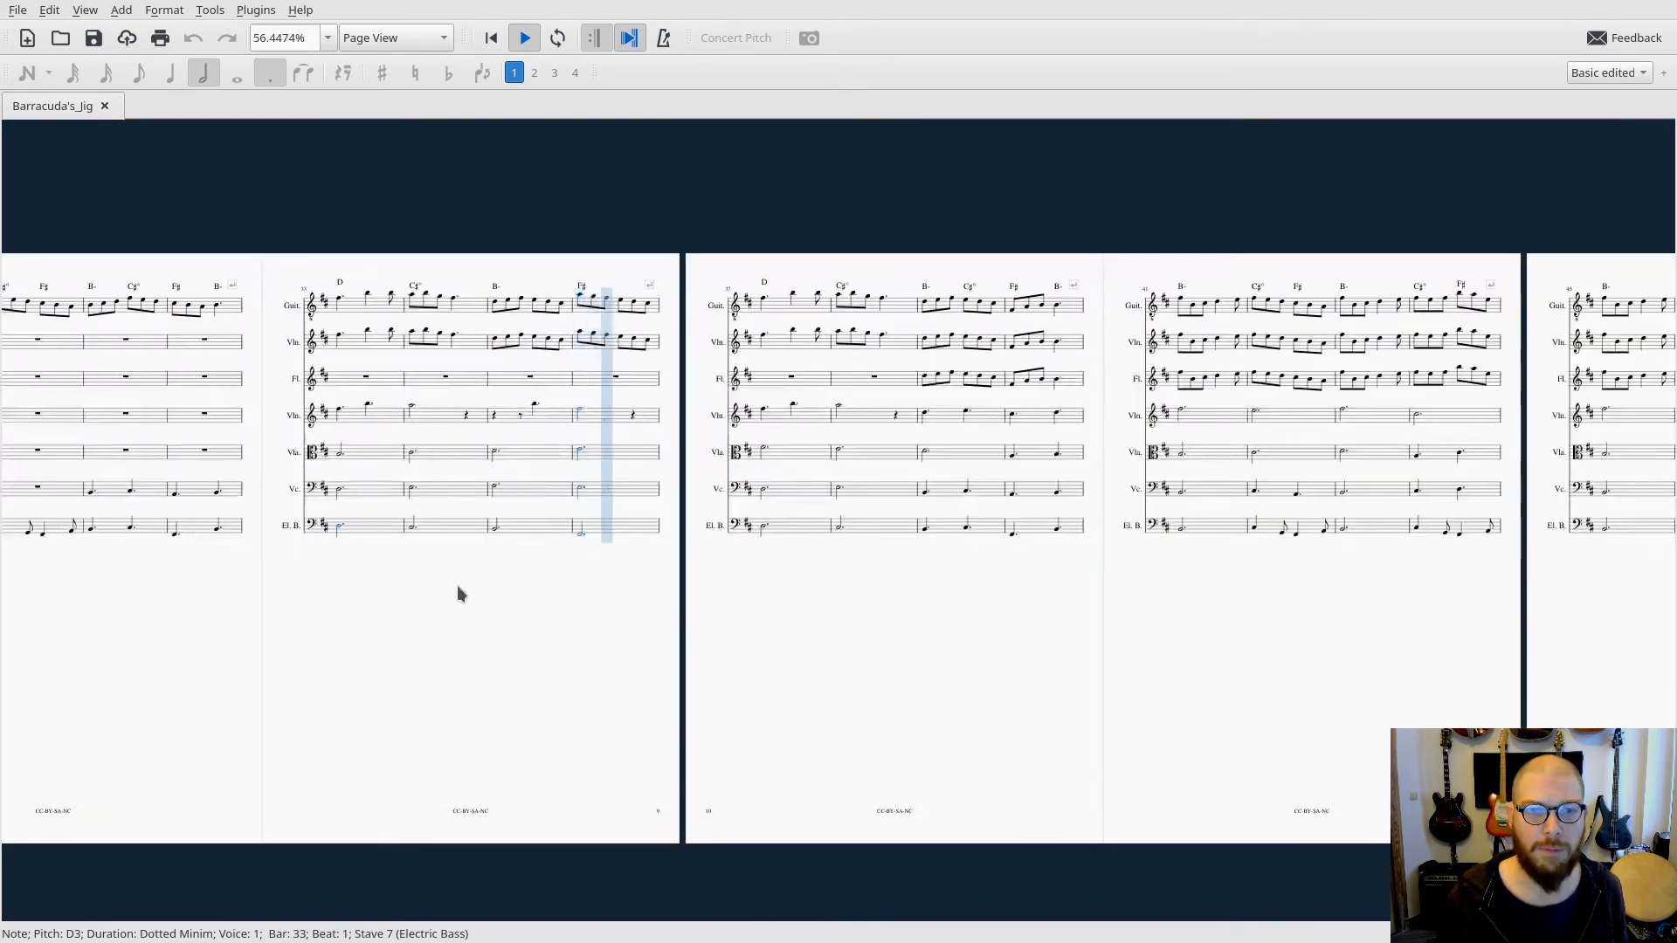